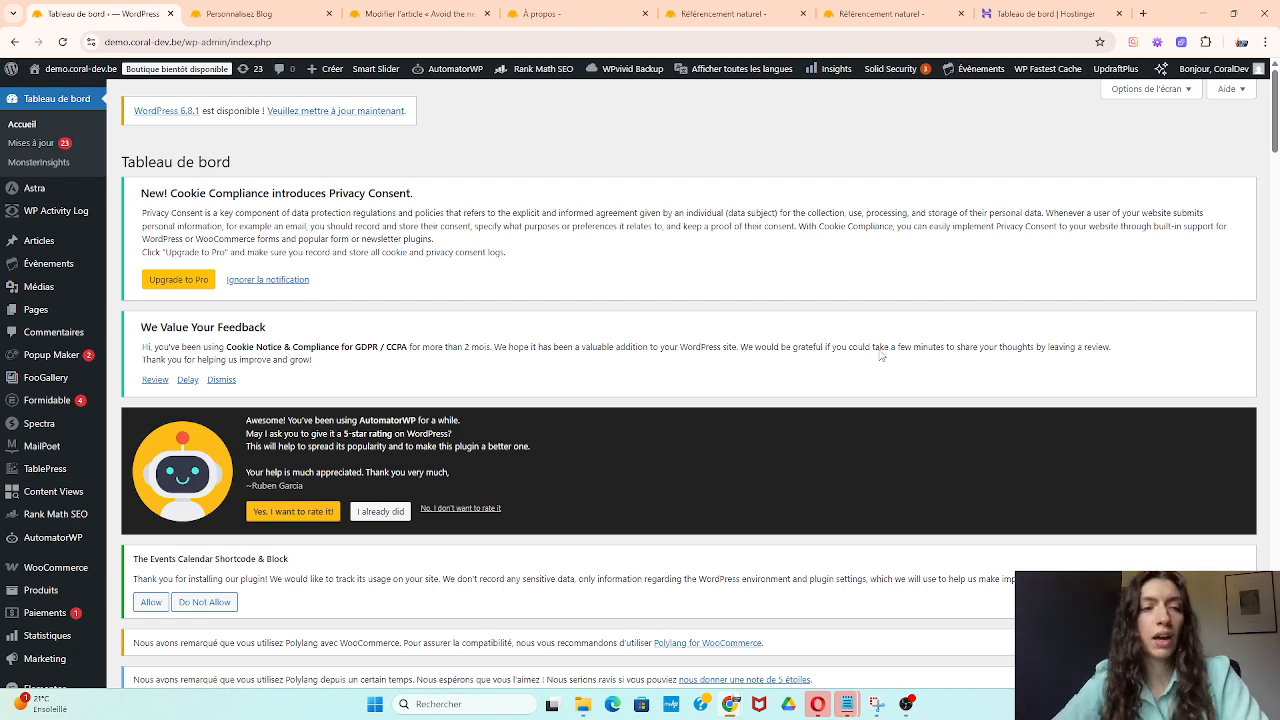
# Search the plugins available to add for FOOGALLERY and examine the FooGallery entry in the results.
pyautogui.scroll(-3, 43, 443)
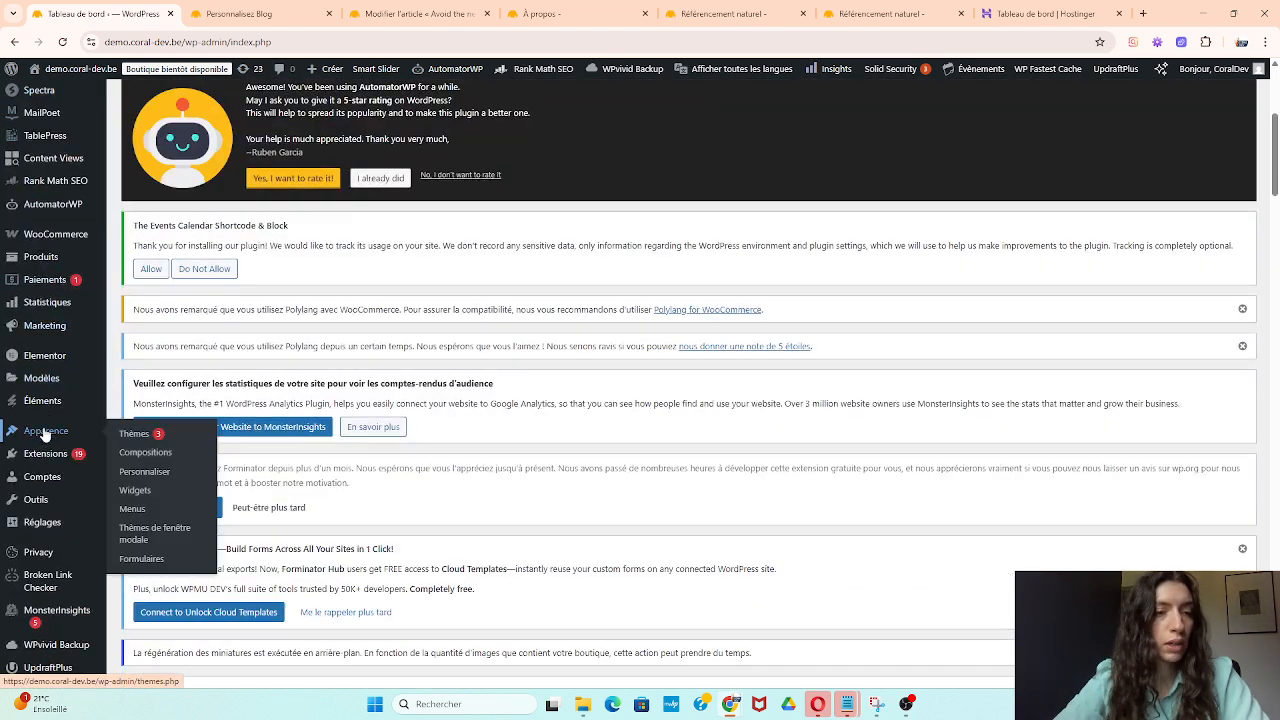
pyautogui.moveTo(46, 452)
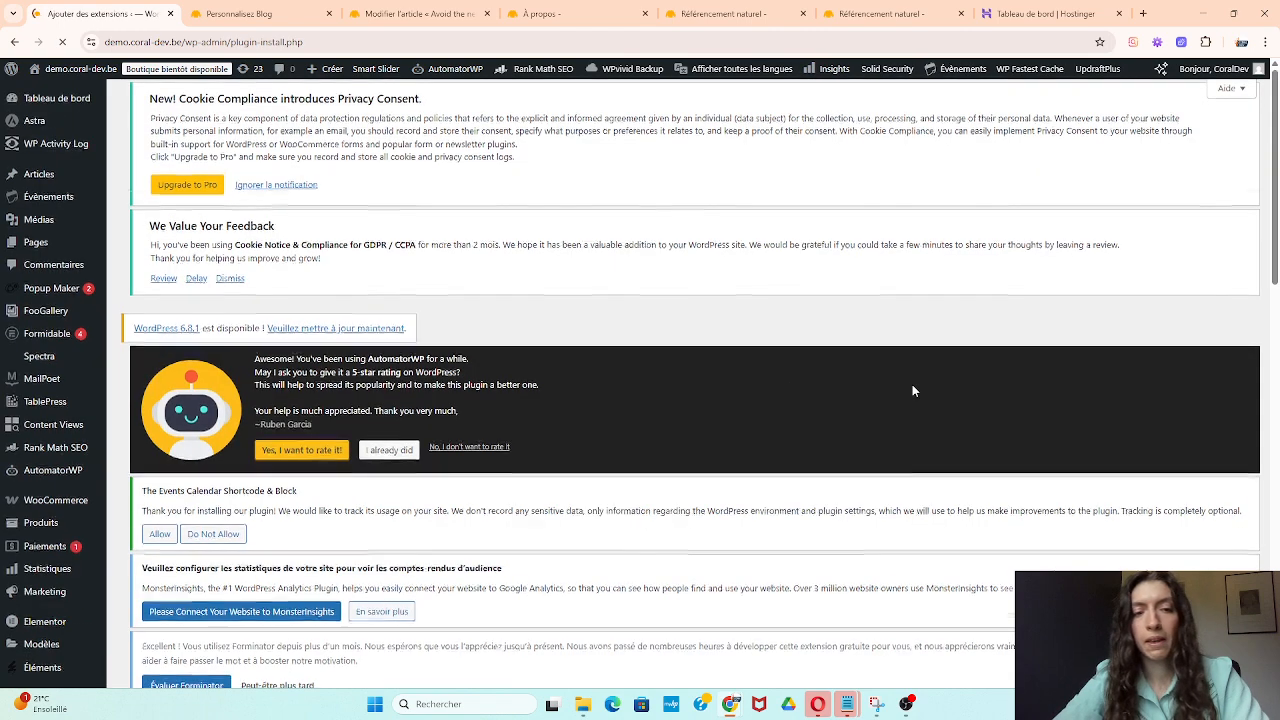
pyautogui.scroll(-5, 914, 386)
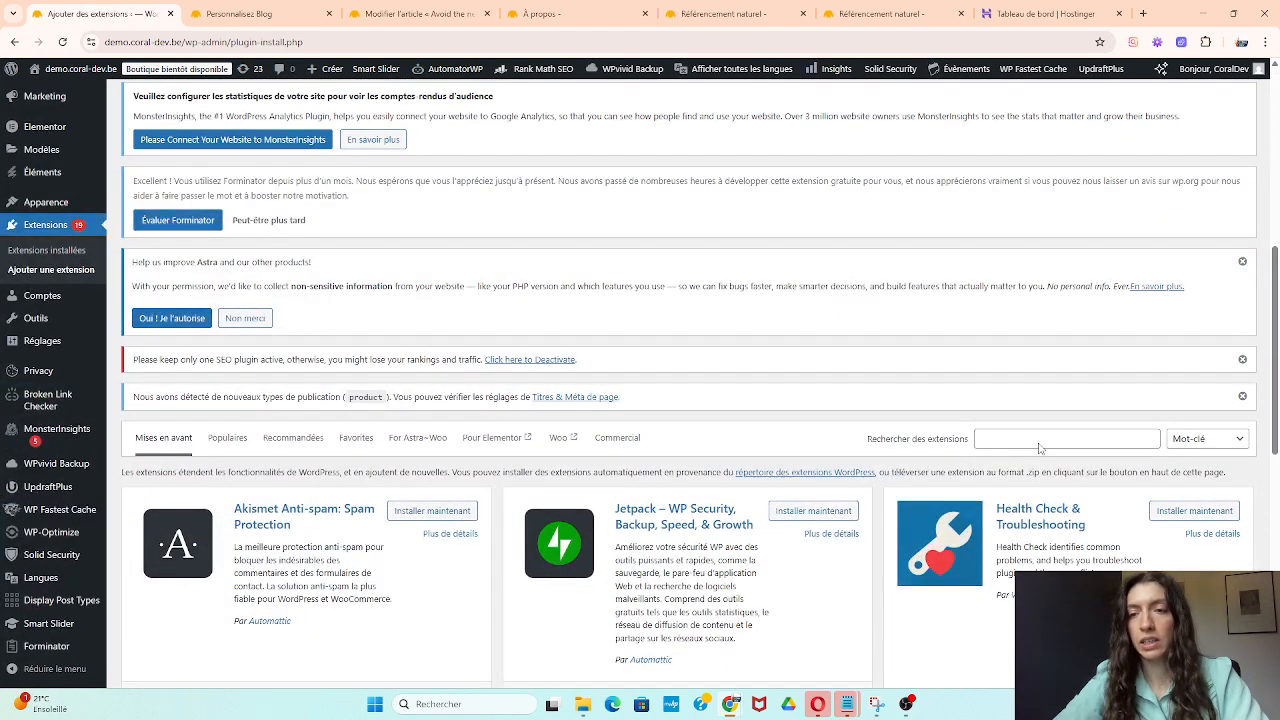
pyautogui.click(1004, 432)
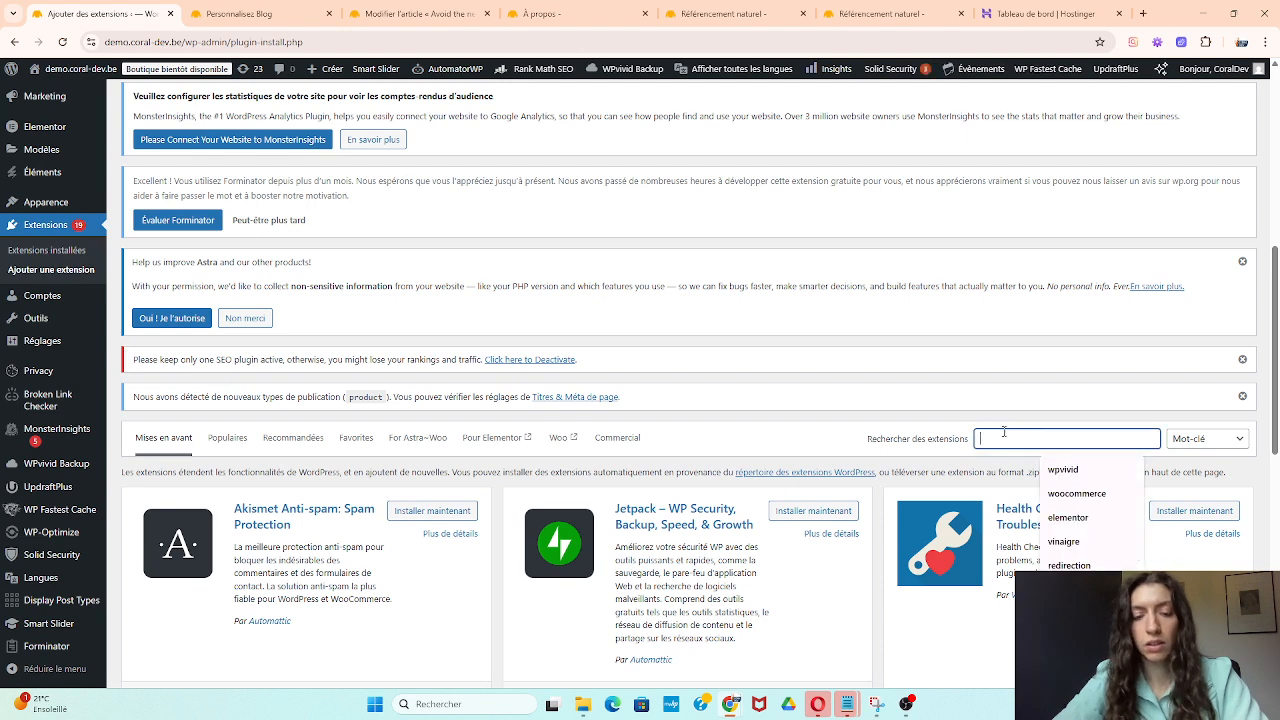
pyautogui.write('FOOGALLERY')
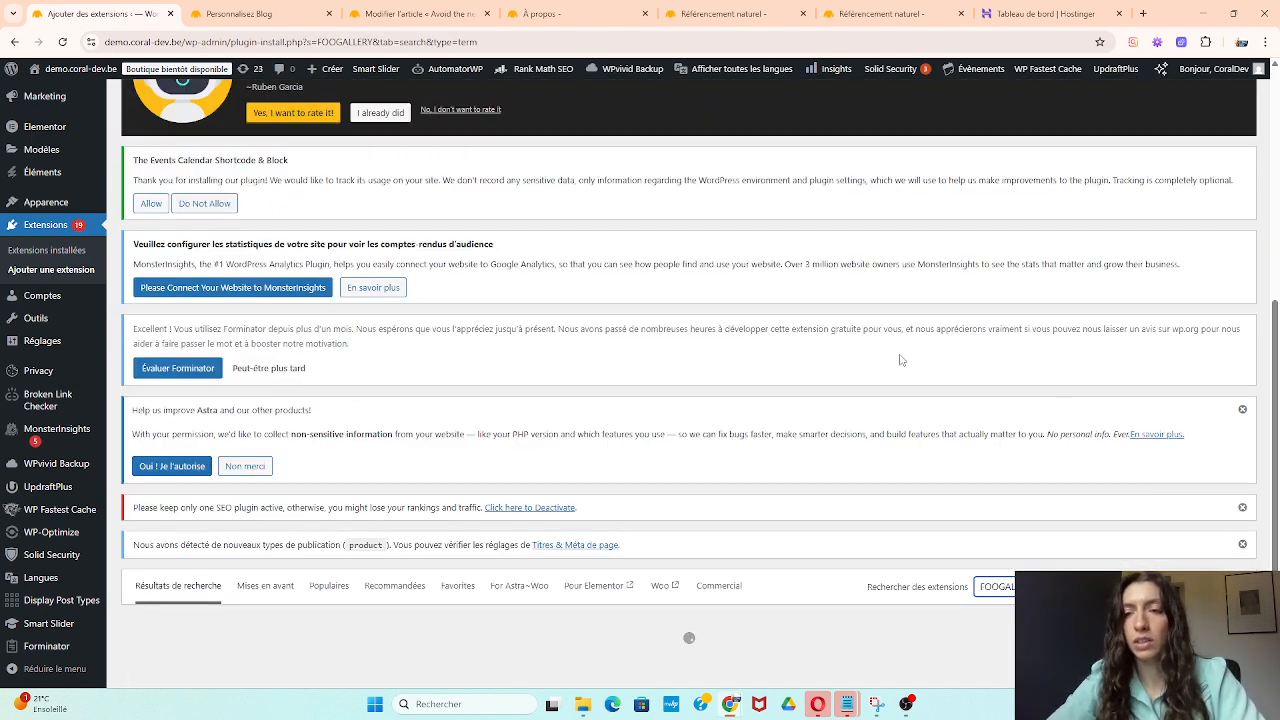
pyautogui.scroll(-2, 900, 360)
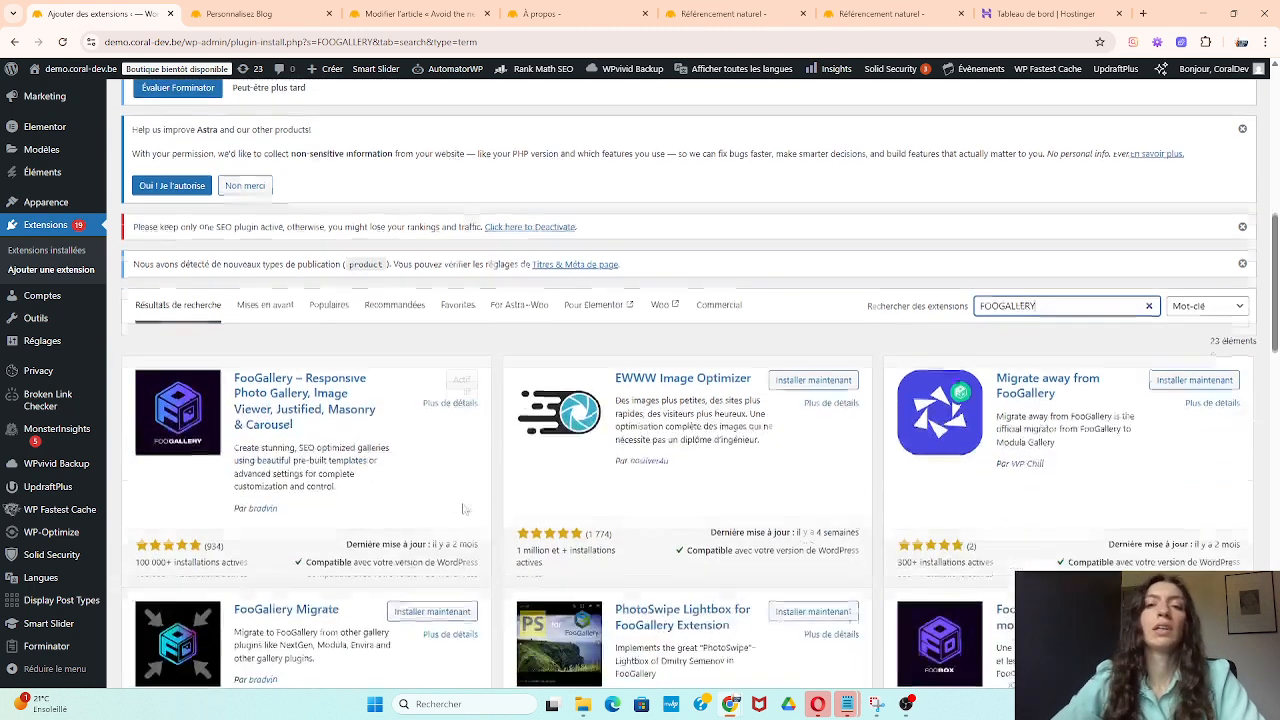
pyautogui.scroll(-2, 462, 515)
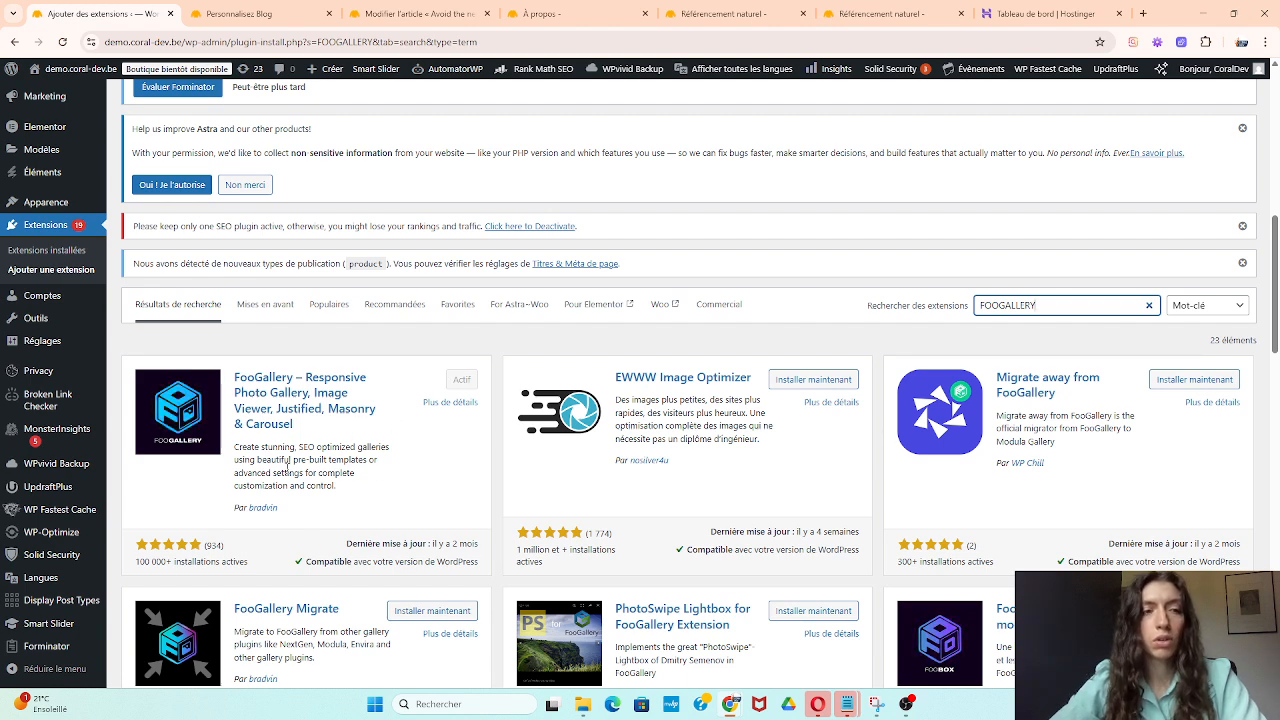
# Go to the FooGallery galleries list and move the "Test" draft gallery to the bin.
pyautogui.scroll(5, 229, 381)
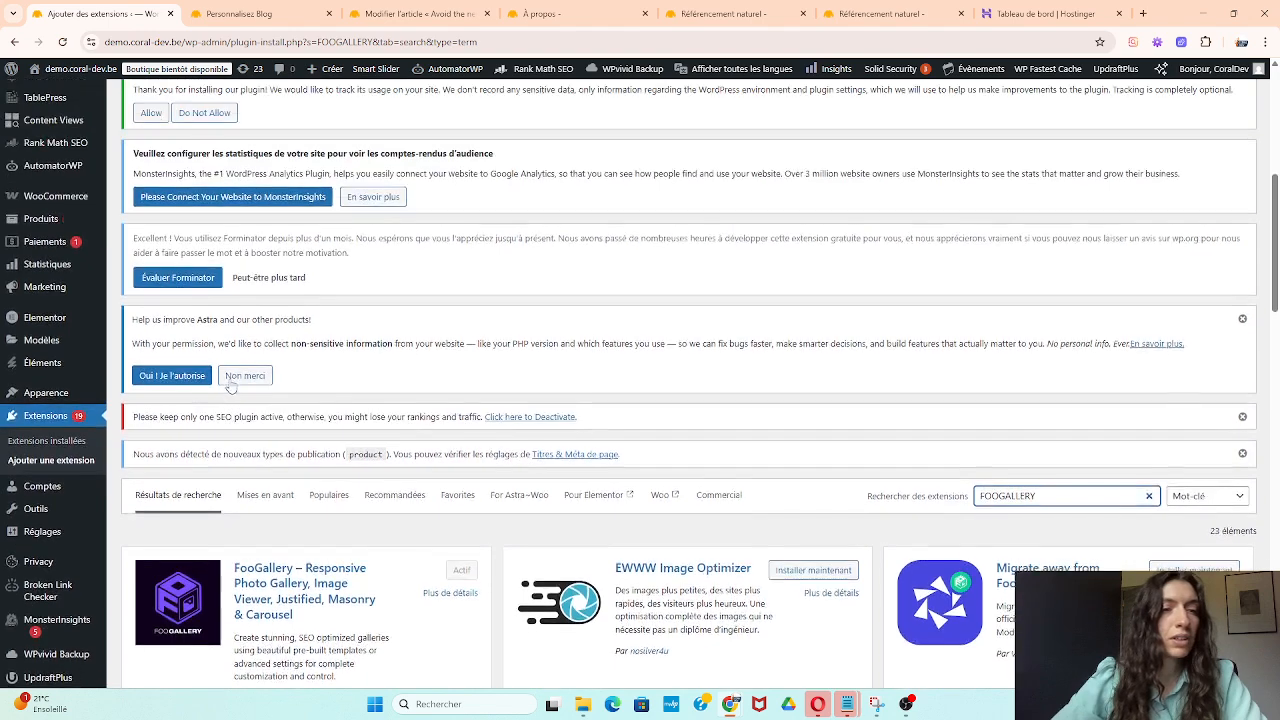
pyautogui.scroll(1, 230, 365)
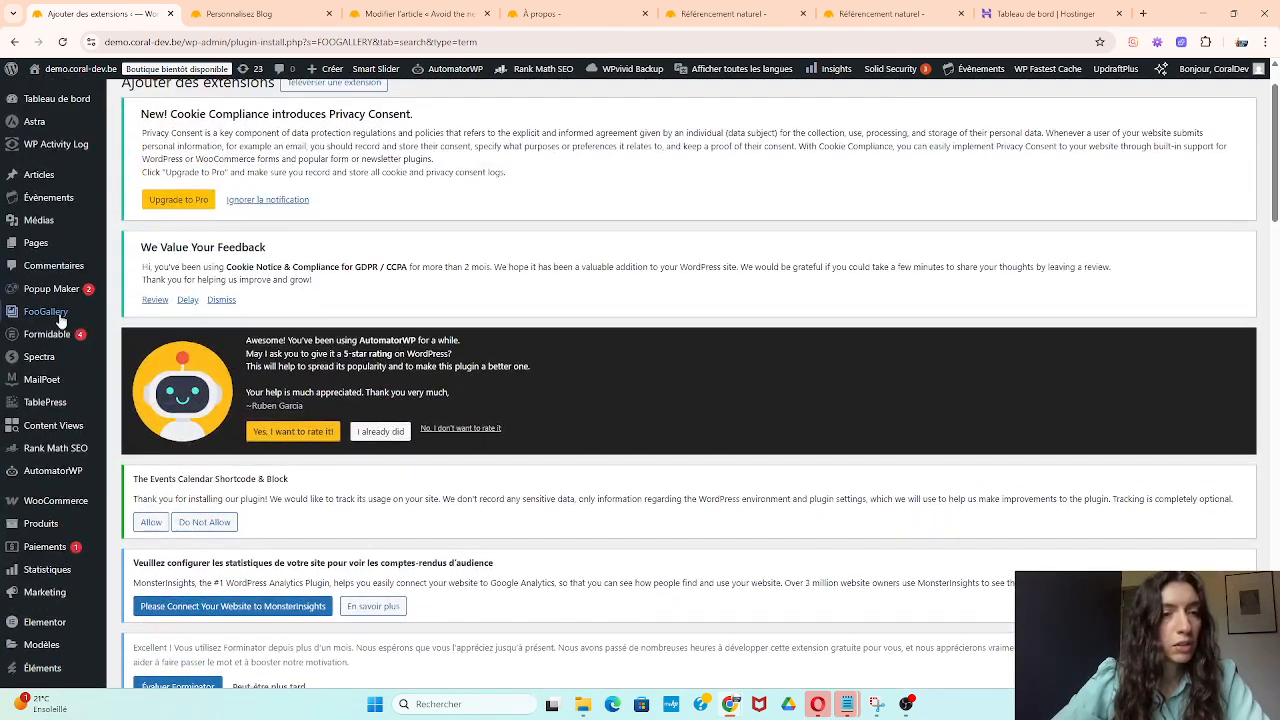
pyautogui.moveTo(25, 314)
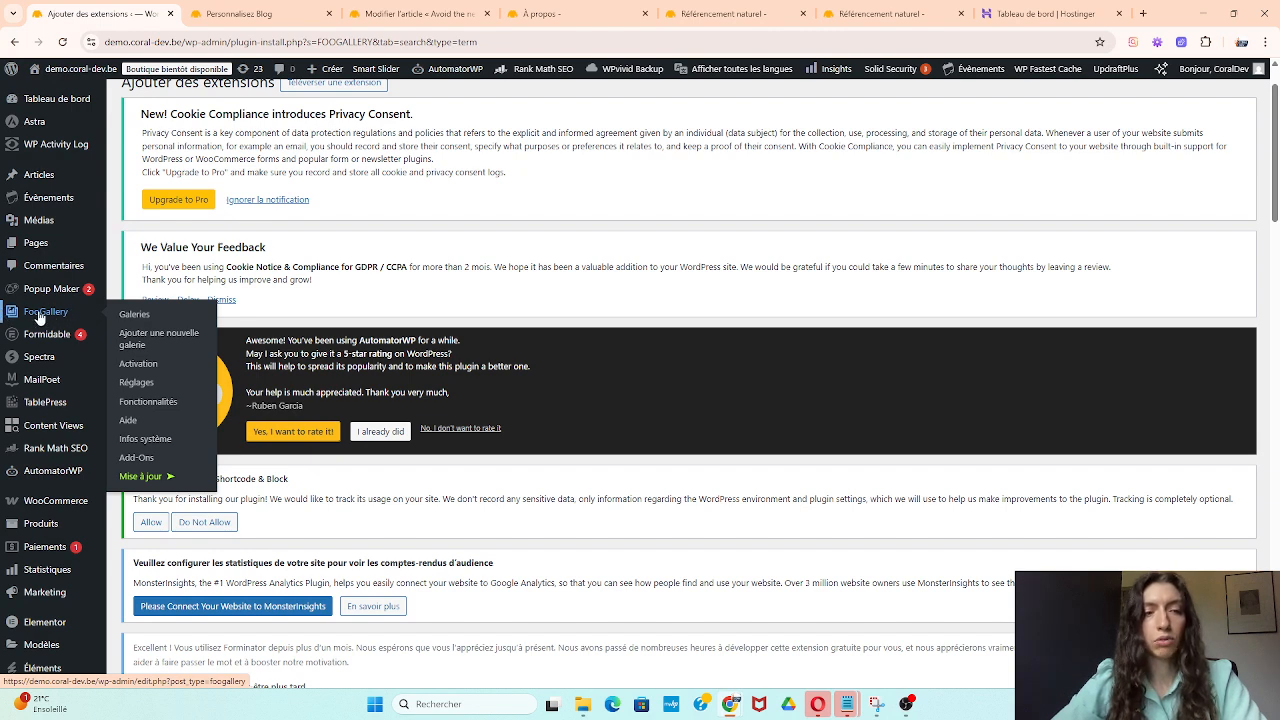
pyautogui.click(134, 316)
pyautogui.scroll(-5, 396, 342)
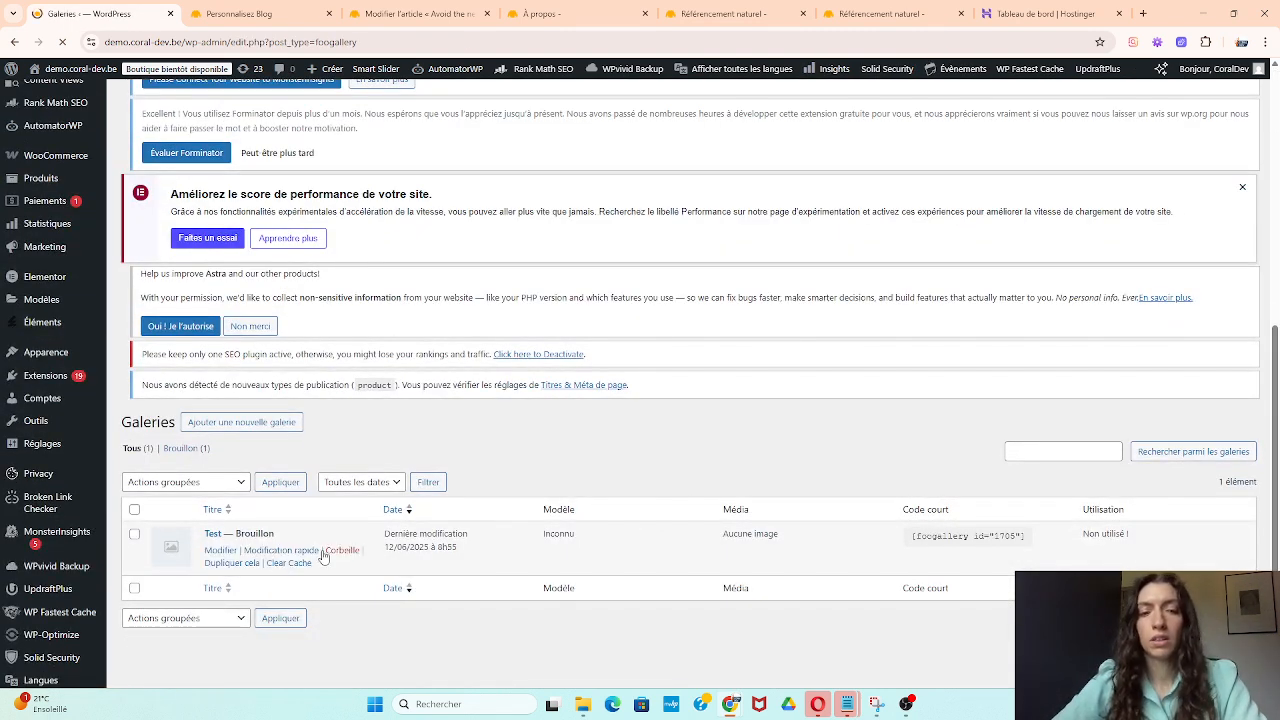
pyautogui.click(343, 551)
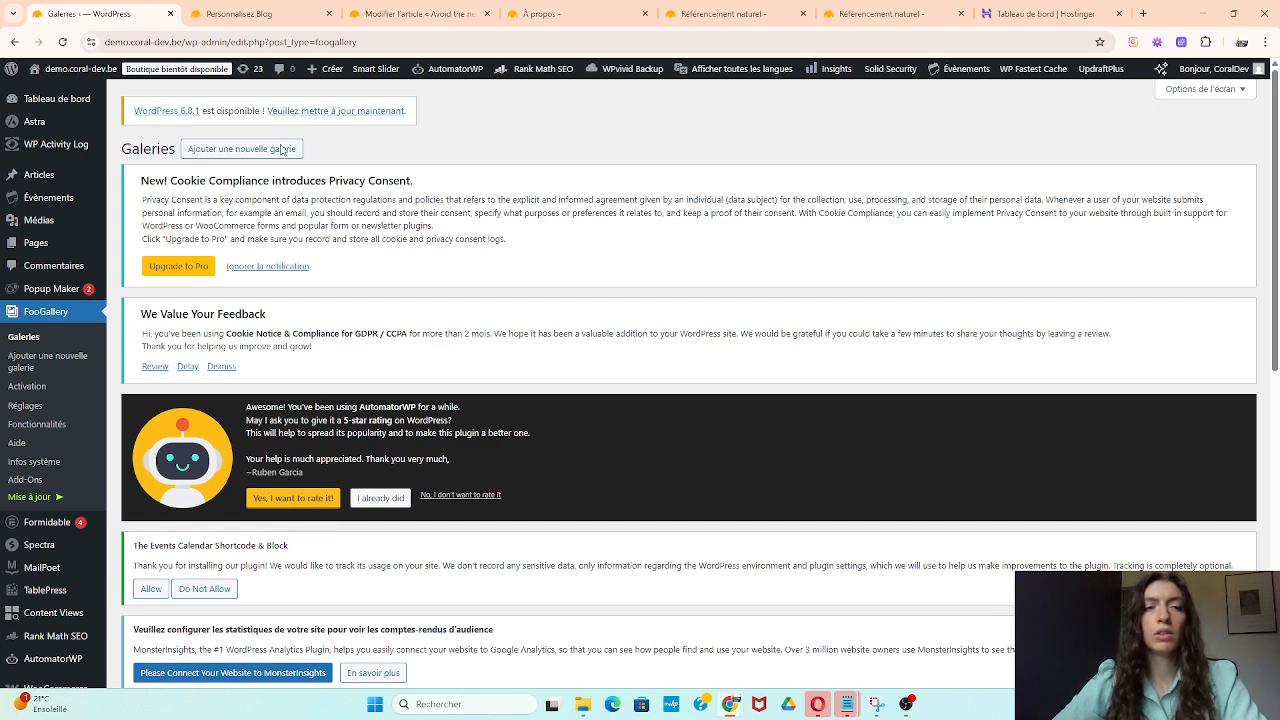
# Create a new gallery and give it the title "Nature".
pyautogui.click(283, 149)
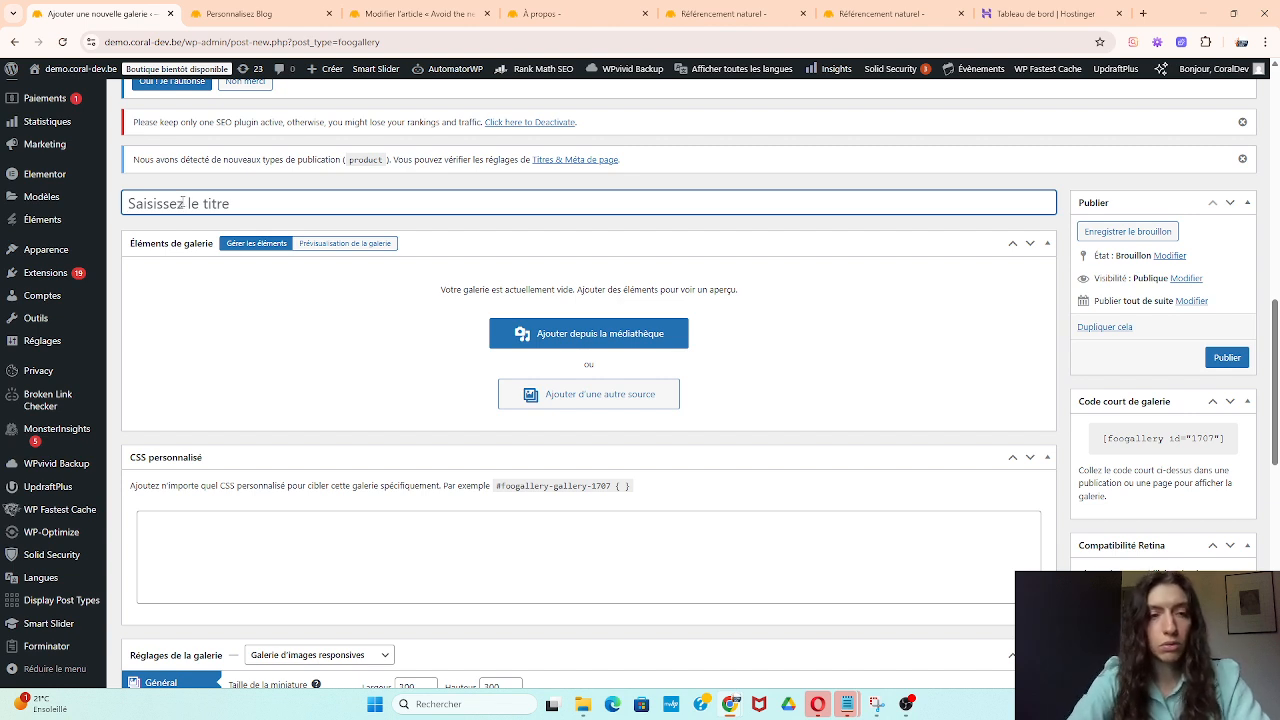
pyautogui.write('n')
pyautogui.press('BackSpace')
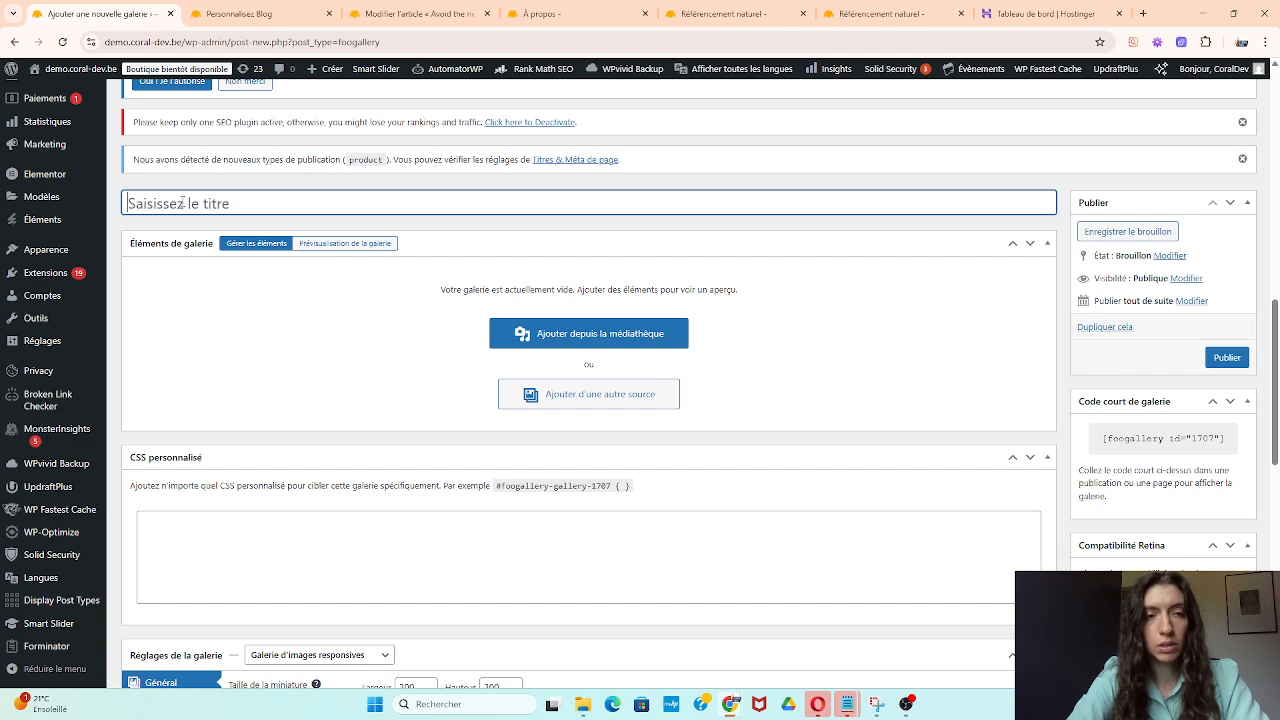
pyautogui.write('Nature')
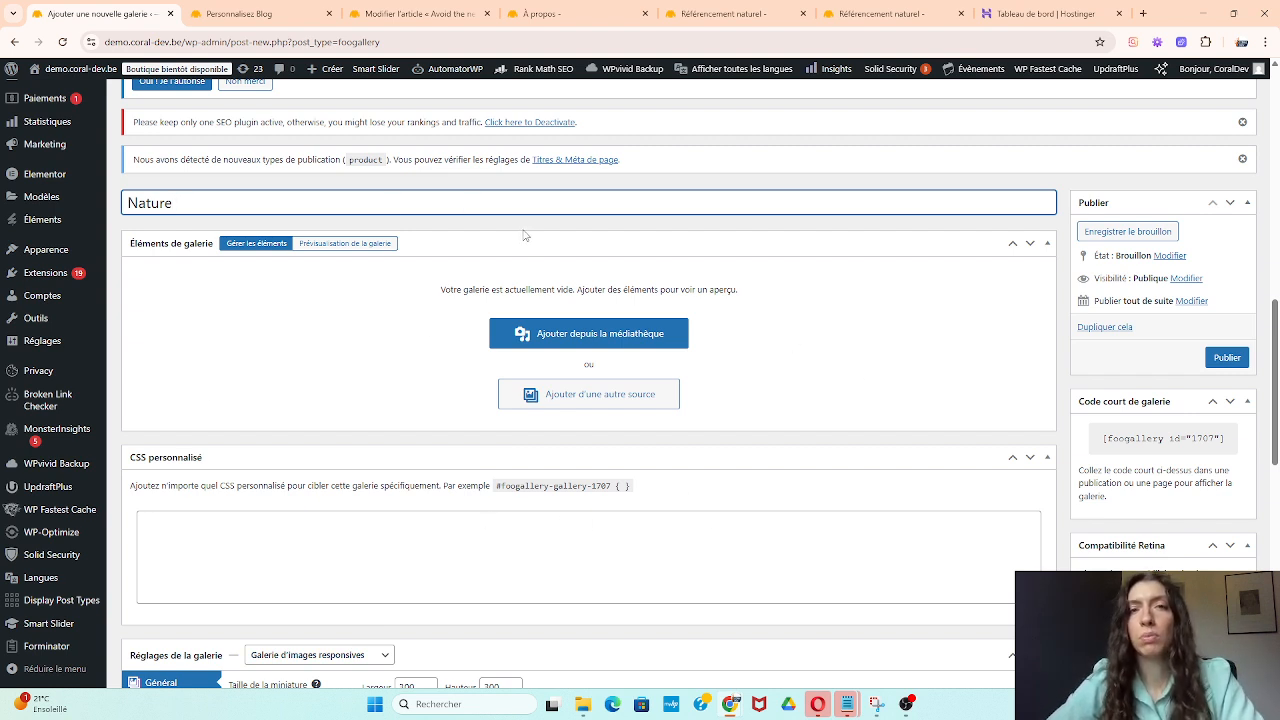
# Start adding media library images to the gallery, selecting the spiral-notebook photo, A-propos-fille-mobile.png, the orange maple leaves and Accueil-photo-fille.png.
pyautogui.click(551, 335)
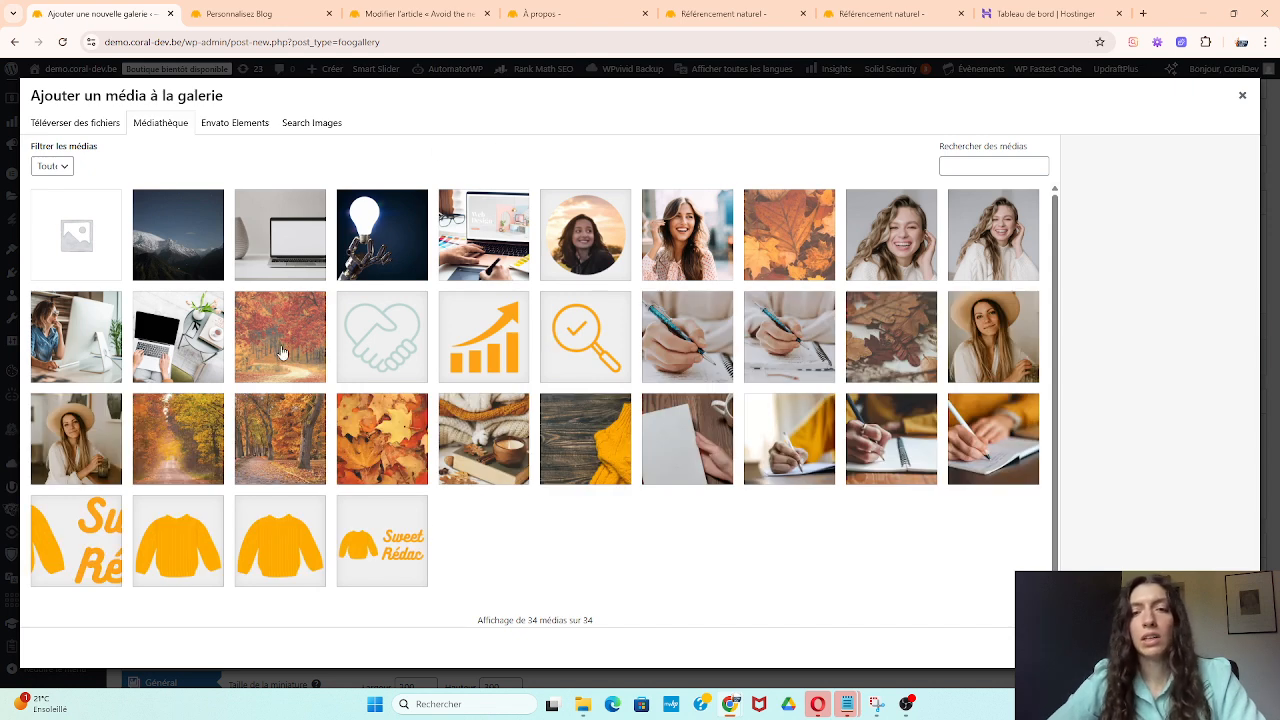
pyautogui.click(47, 123)
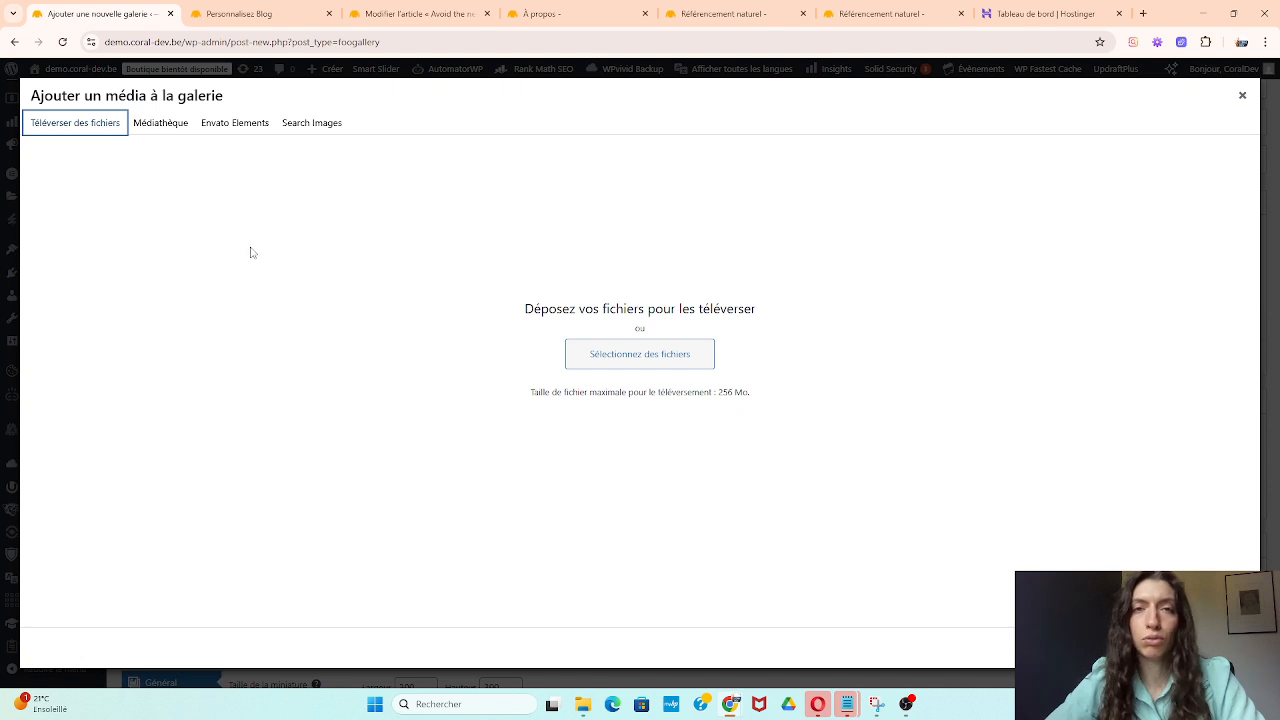
pyautogui.click(162, 124)
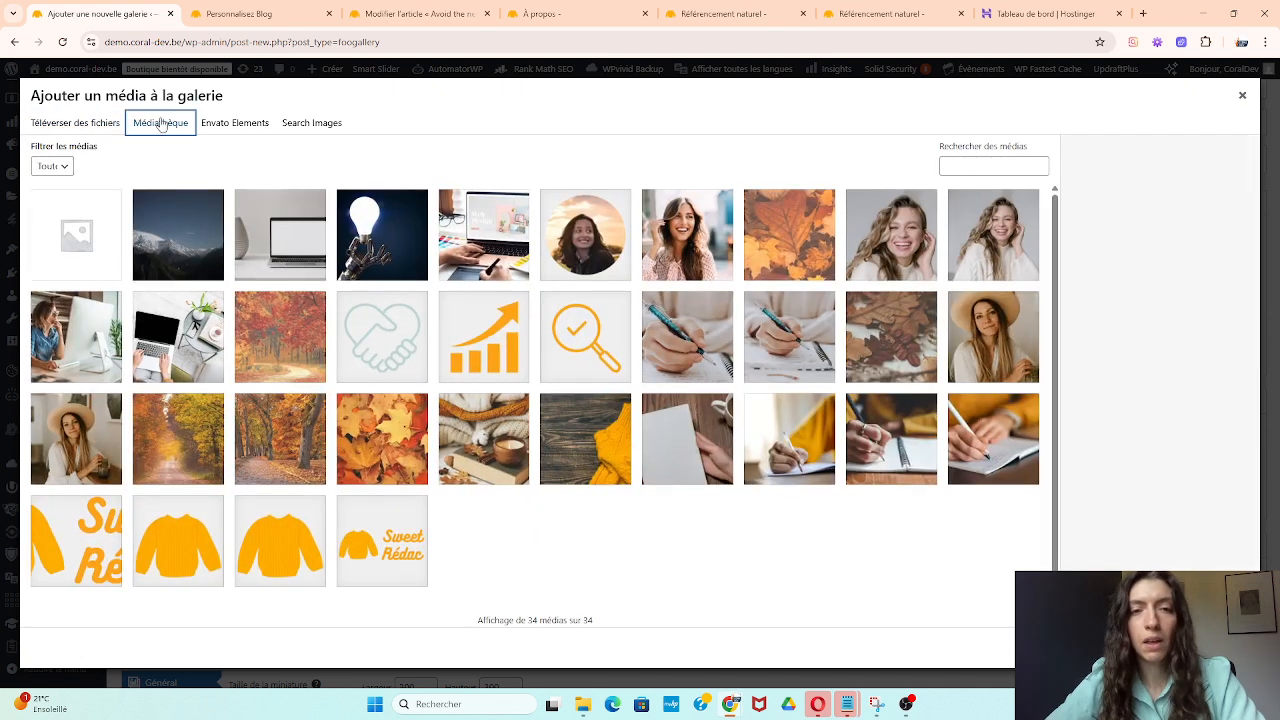
pyautogui.click(872, 456)
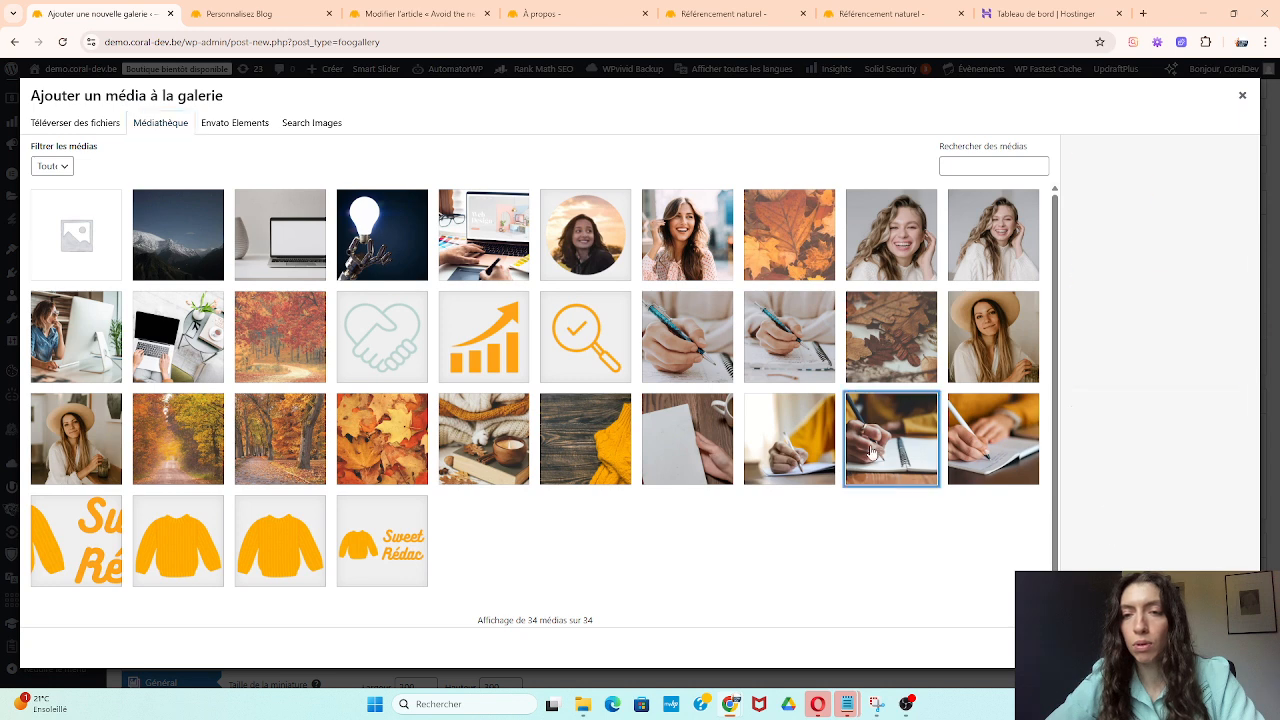
pyautogui.click(893, 270)
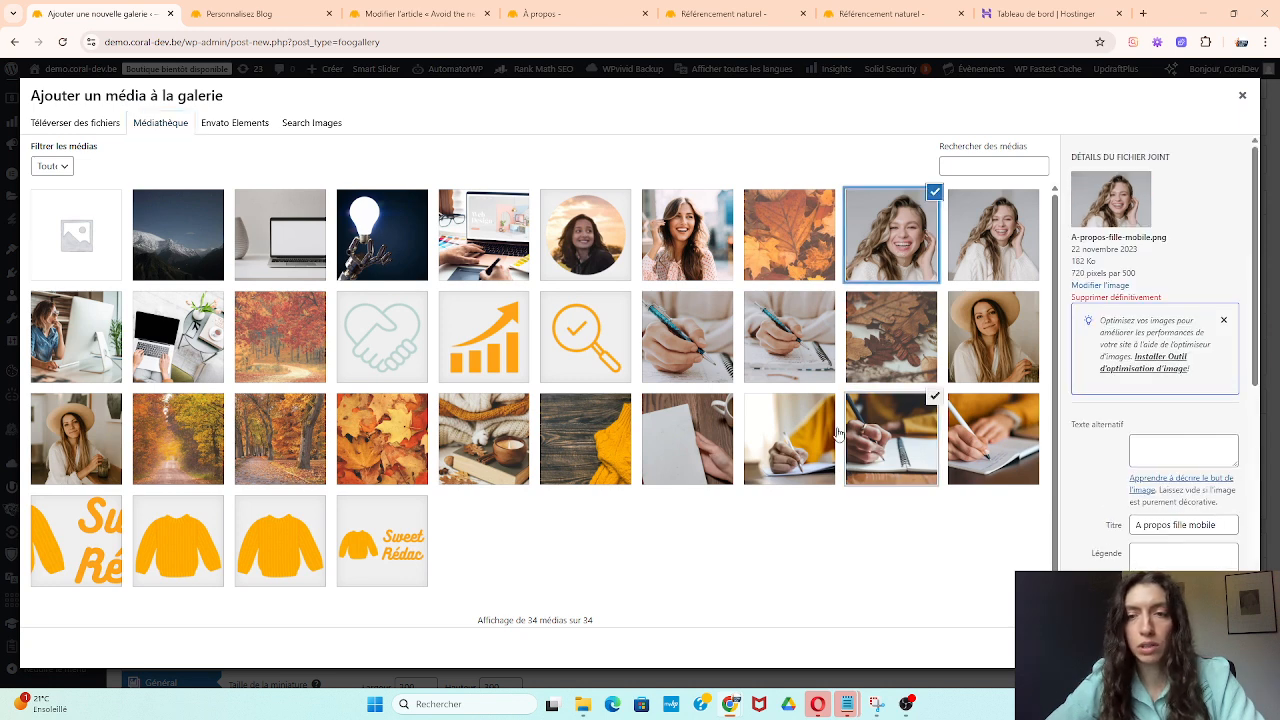
pyautogui.click(370, 452)
pyautogui.click(118, 422)
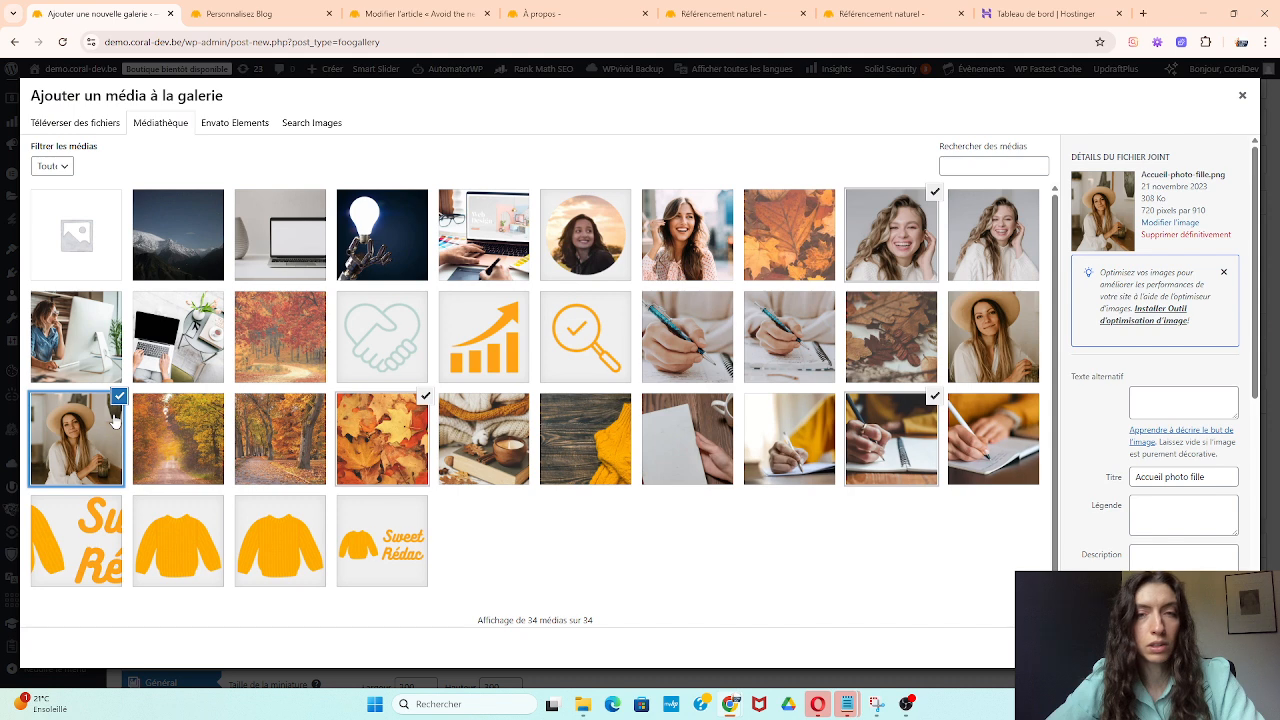
# Extend the selection with the yellow autumn road, the woman at the desktop computer, 3.png, the red autumn trees and Service-ordinateur.png.
pyautogui.click(155, 421)
pyautogui.click(110, 350)
pyautogui.click(275, 255)
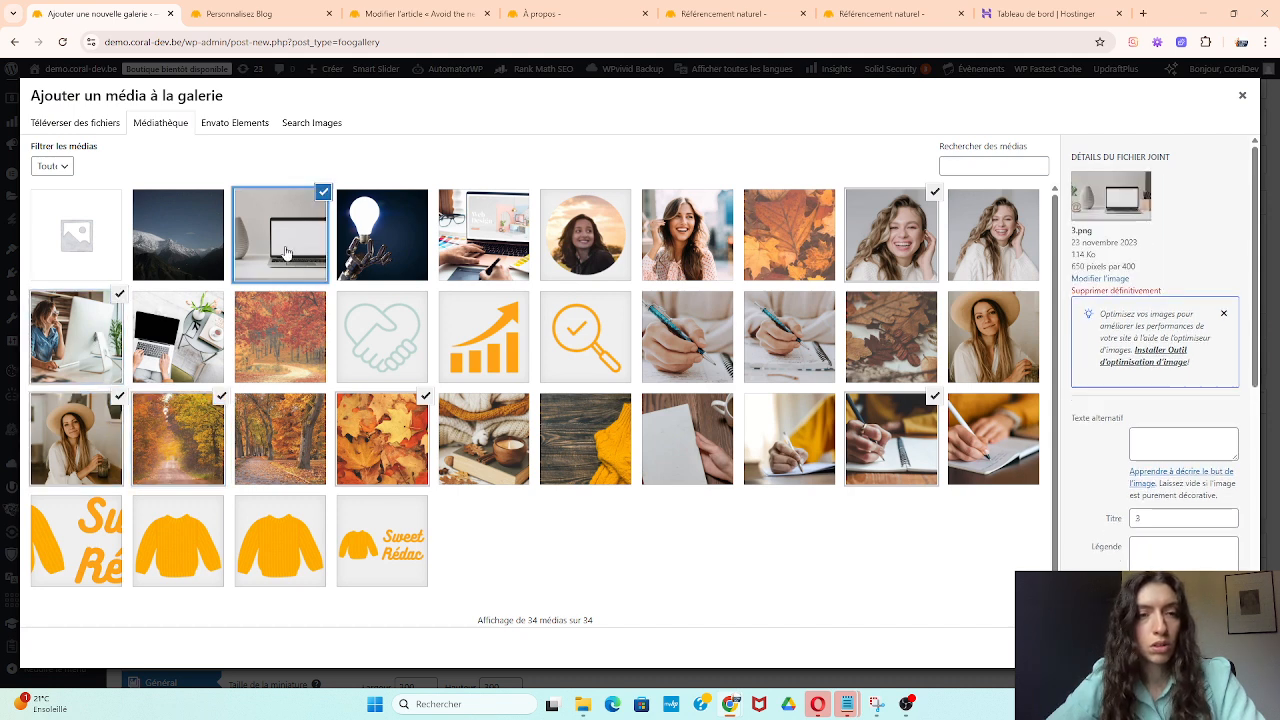
pyautogui.click(251, 360)
pyautogui.click(197, 362)
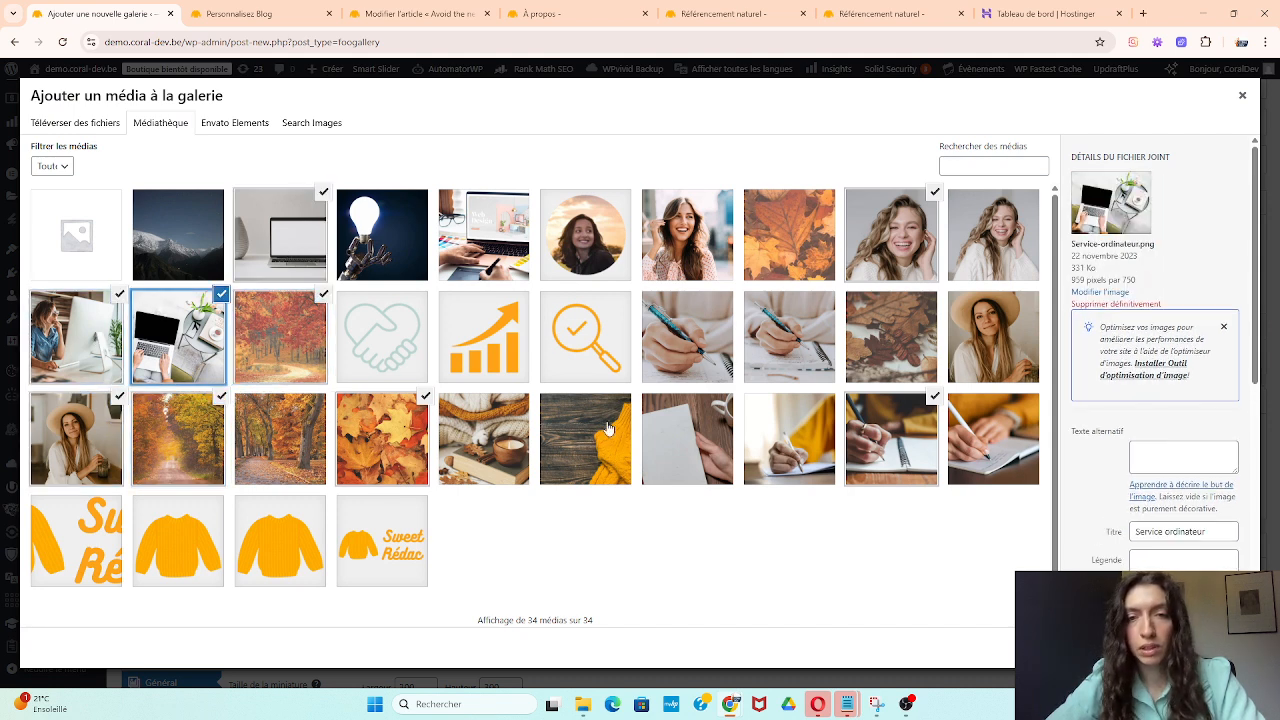
# Also select Contact-banniere.png, the rightmost writing-hand photo, the brown leaves, the web design laptop and 2.png, and add all selected images to the gallery.
pyautogui.click(477, 452)
pyautogui.click(997, 436)
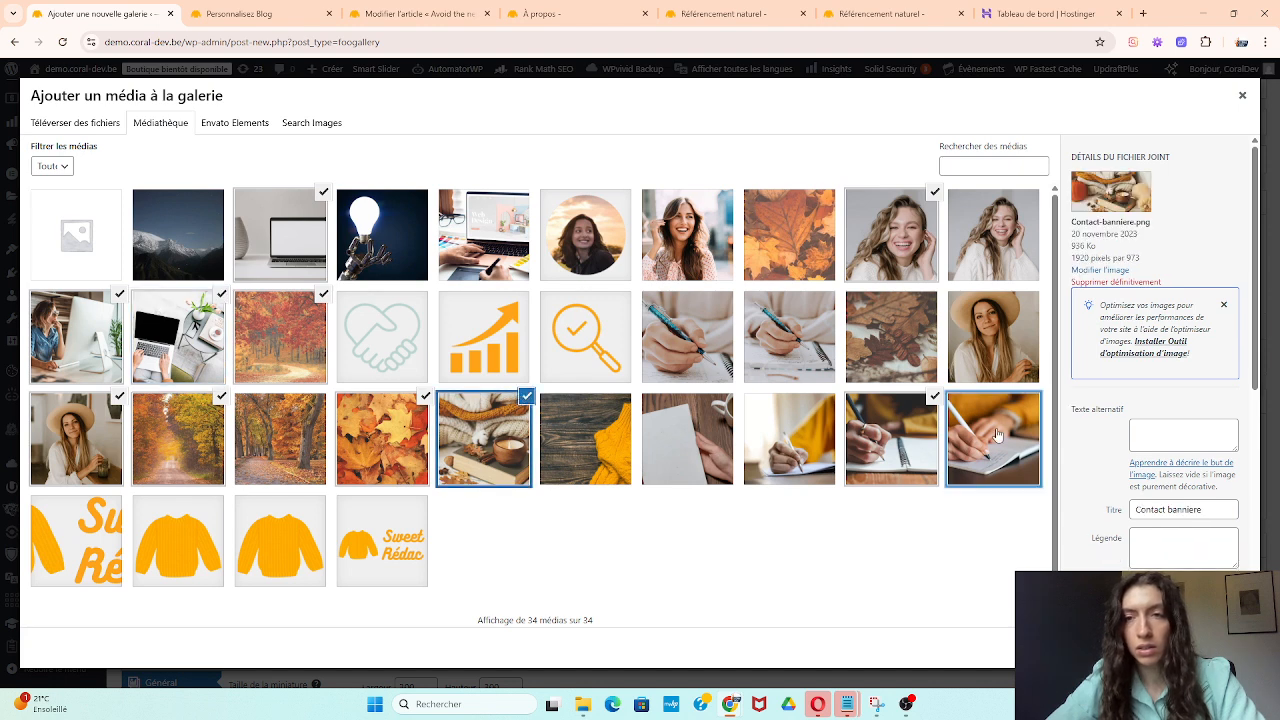
pyautogui.click(907, 340)
pyautogui.click(487, 250)
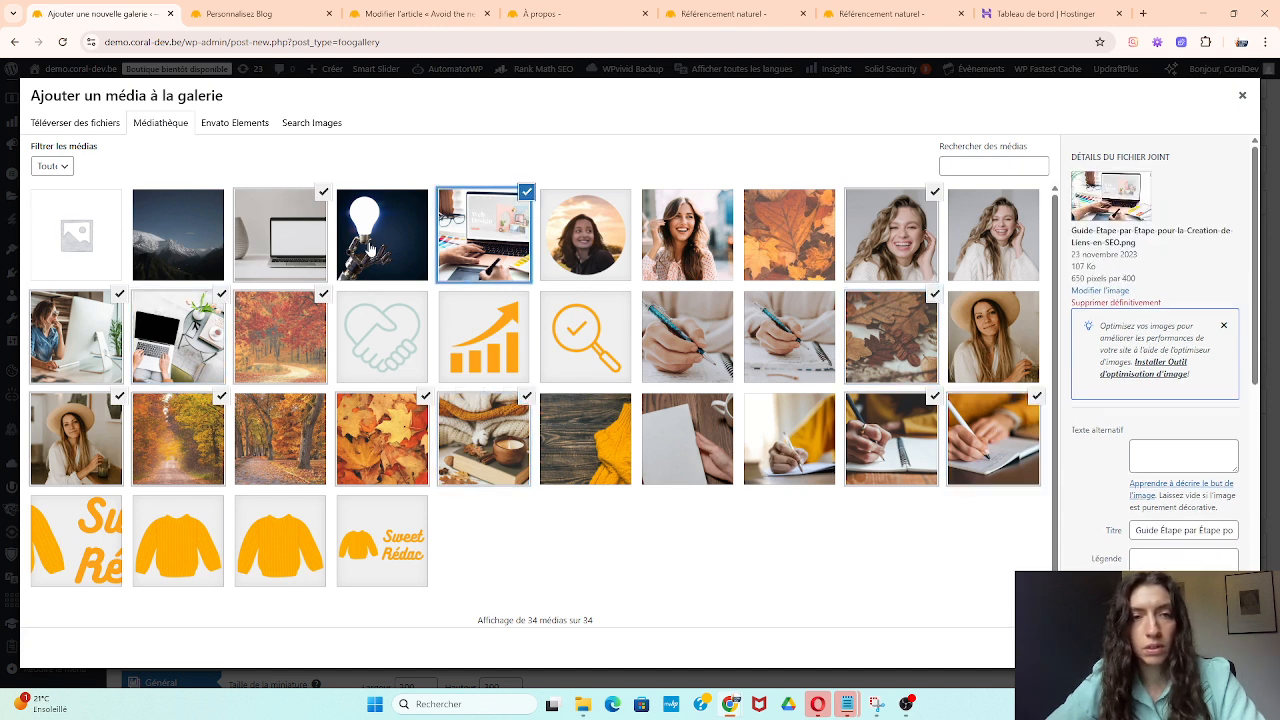
pyautogui.click(375, 248)
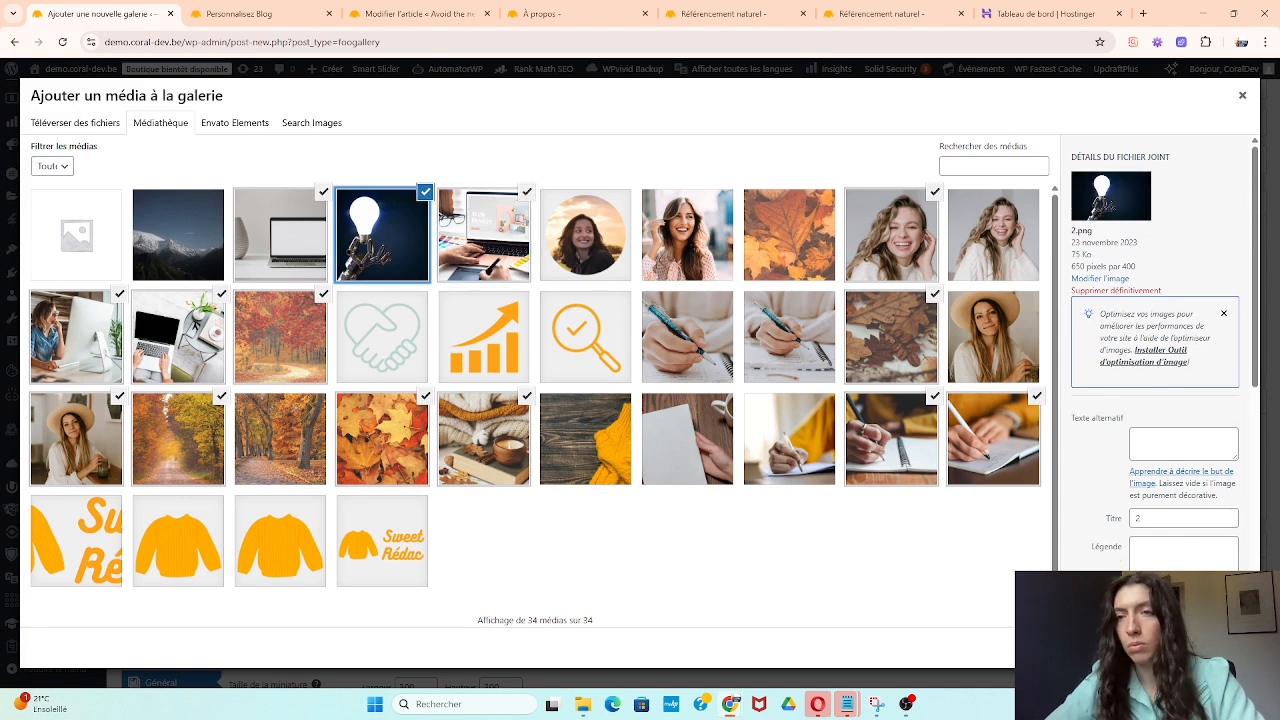
pyautogui.click(1205, 648)
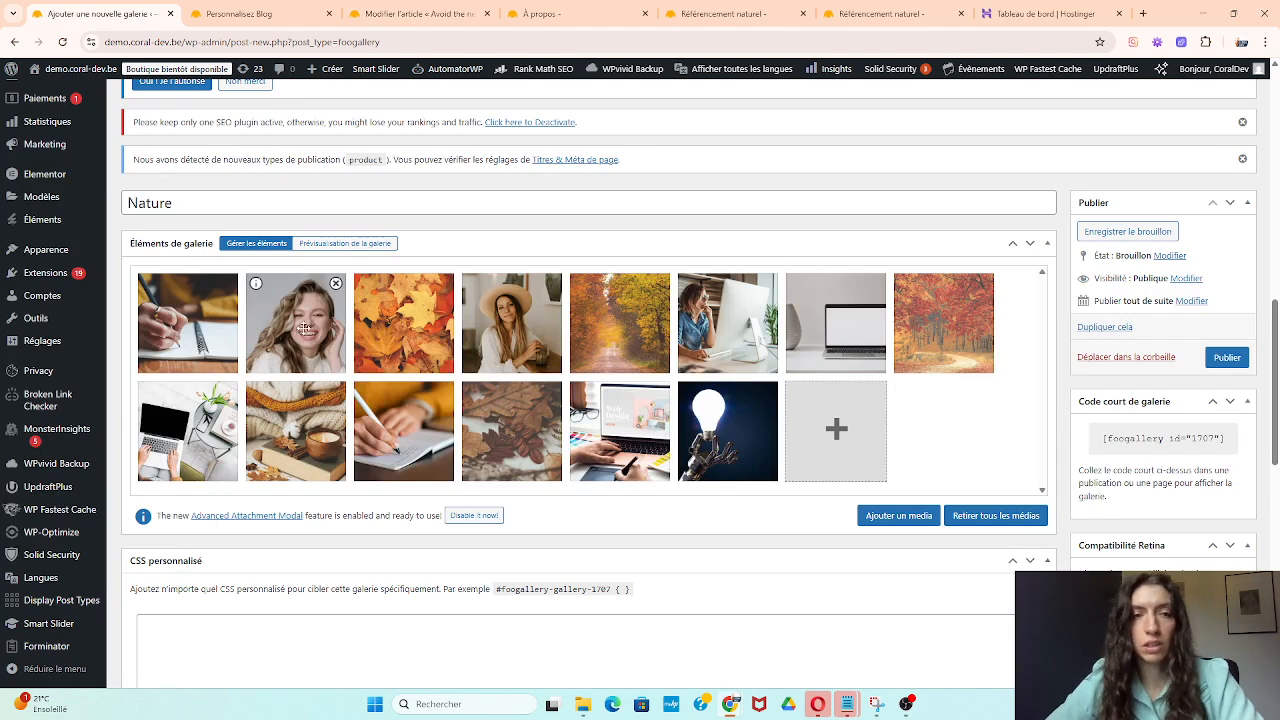
# Preview the Nature gallery and examine its image grid and the gallery settings below it.
pyautogui.click(372, 246)
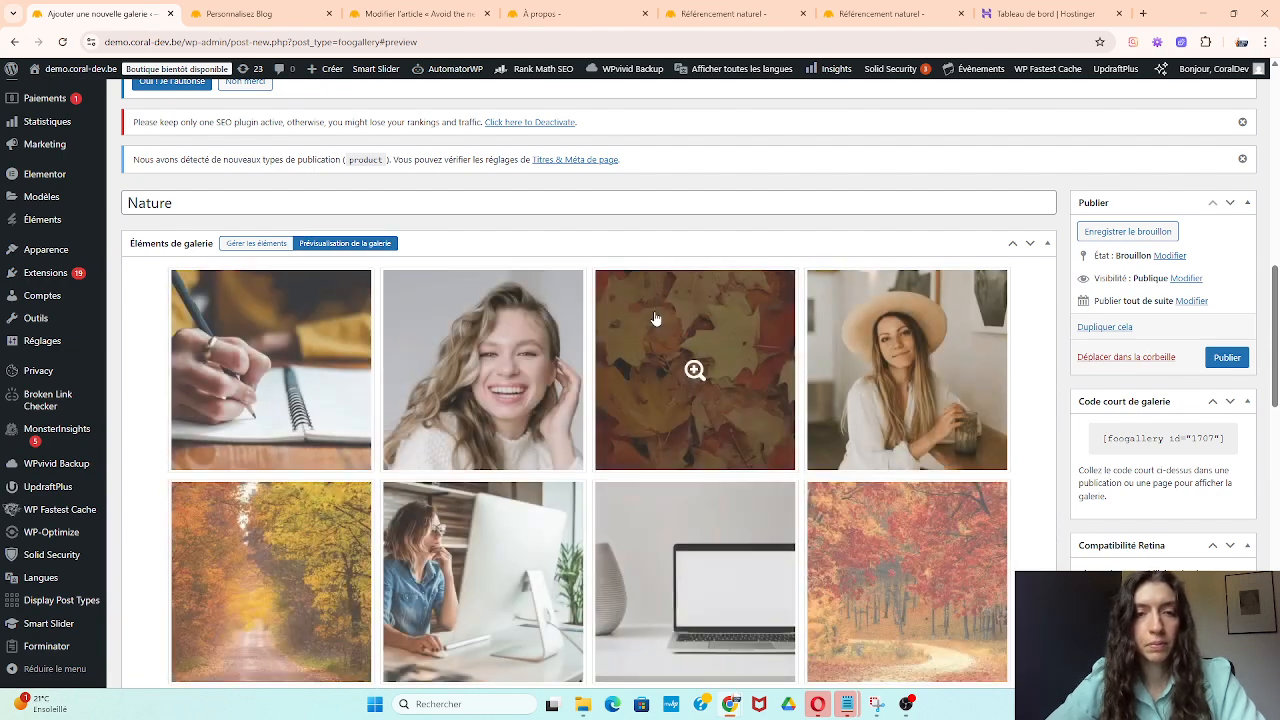
pyautogui.scroll(-2, 643, 317)
pyautogui.scroll(-4, 1093, 525)
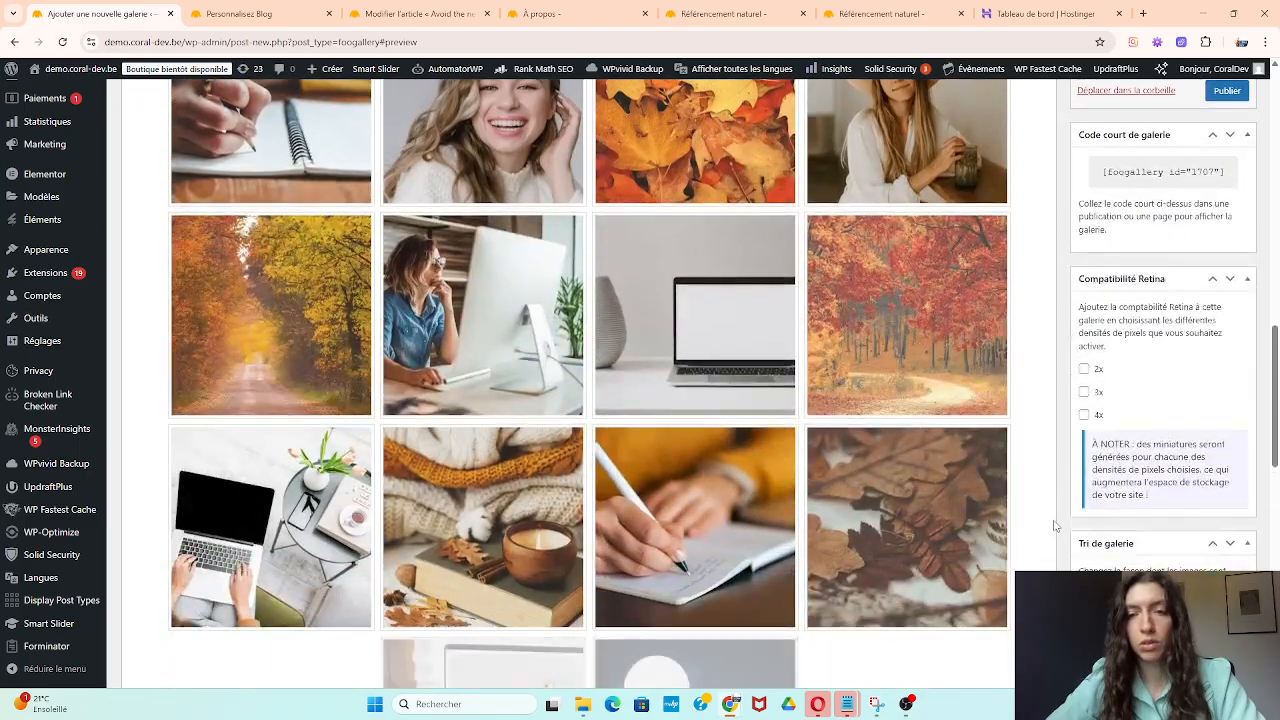
pyautogui.scroll(4, 1054, 526)
pyautogui.scroll(-10, 1054, 526)
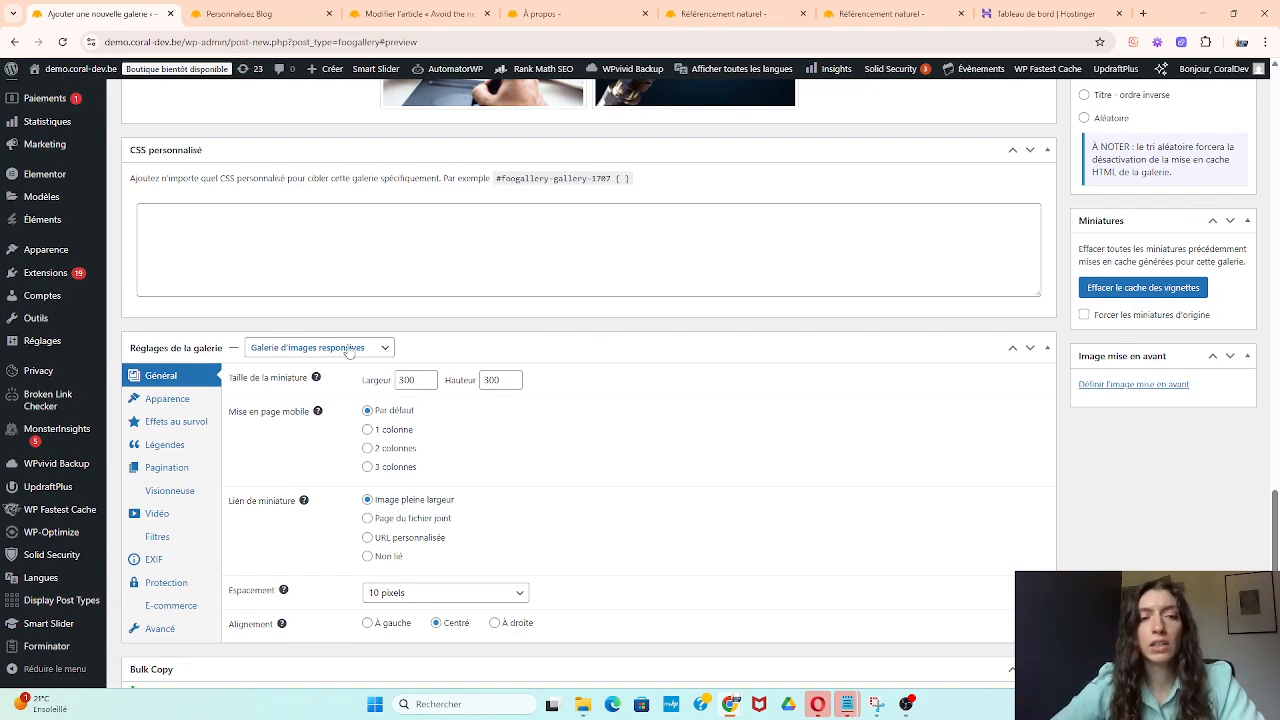
pyautogui.scroll(12, 349, 352)
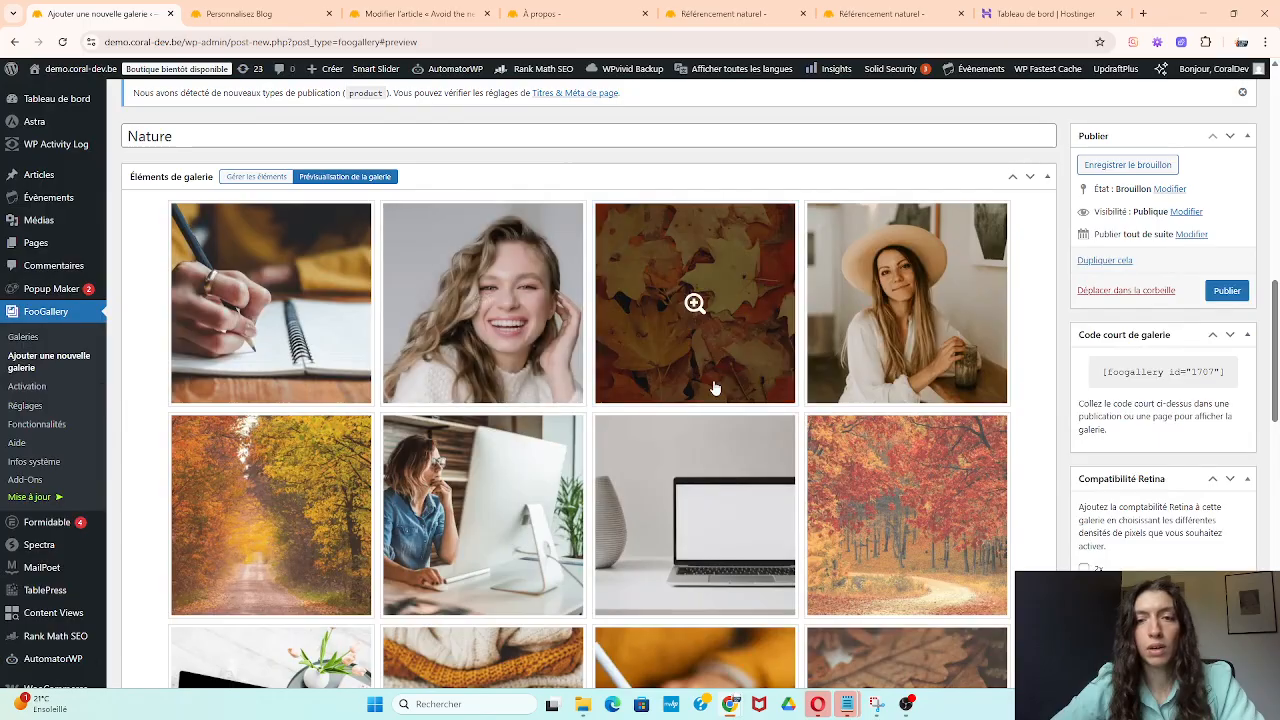
pyautogui.scroll(-3, 714, 388)
pyautogui.scroll(6, 617, 400)
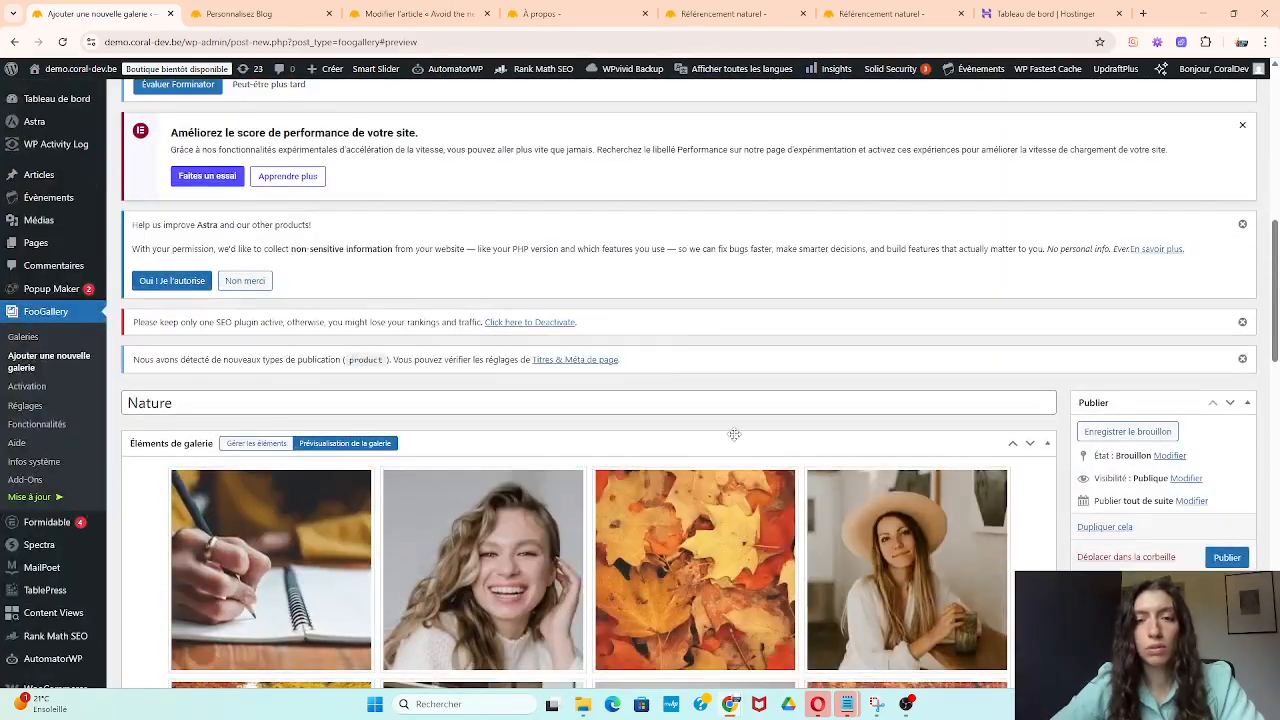
# Try the Galerie d'images masonry layout for the Nature gallery and review its preview.
pyautogui.scroll(-6, 734, 434)
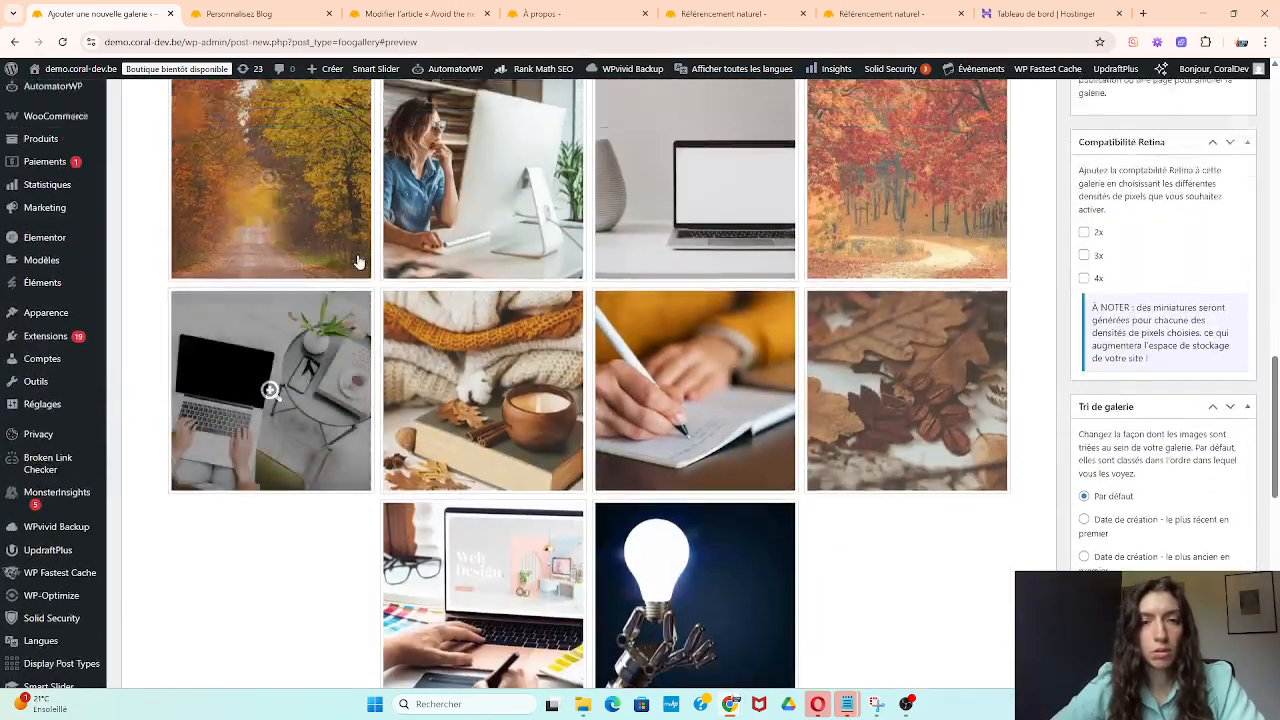
pyautogui.scroll(-4, 358, 262)
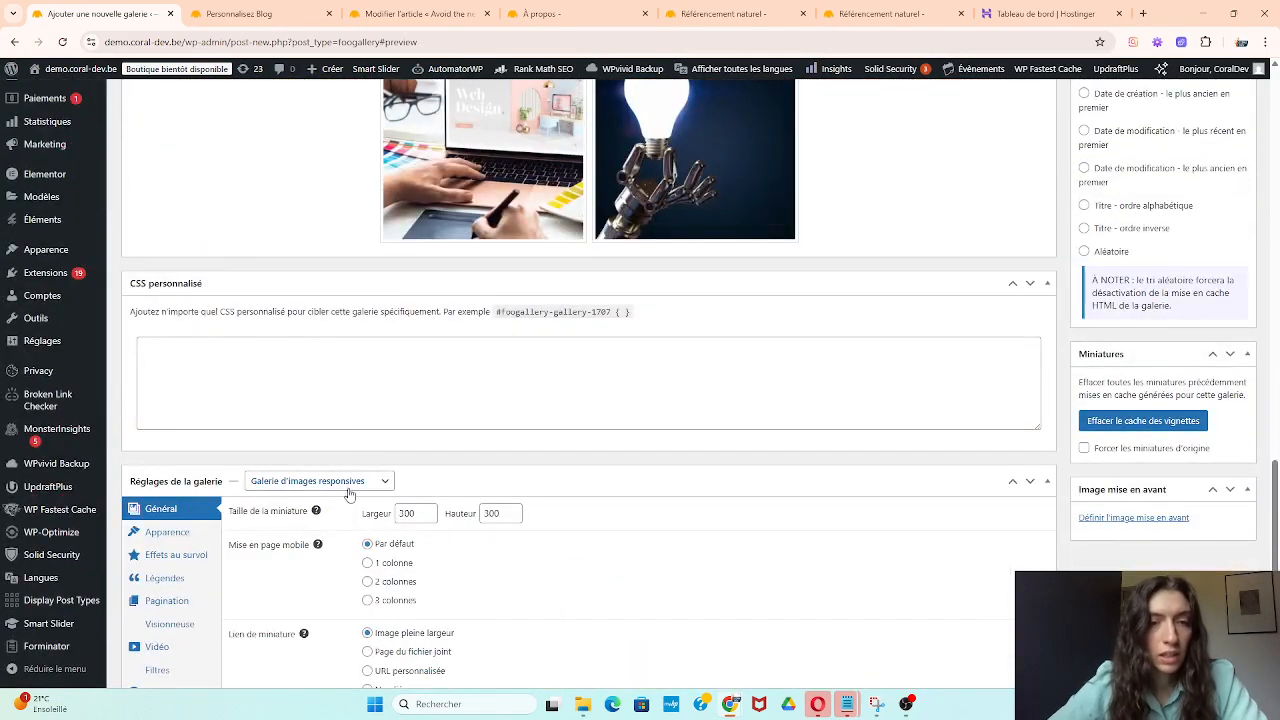
pyautogui.click(349, 486)
pyautogui.scroll(-1, 349, 490)
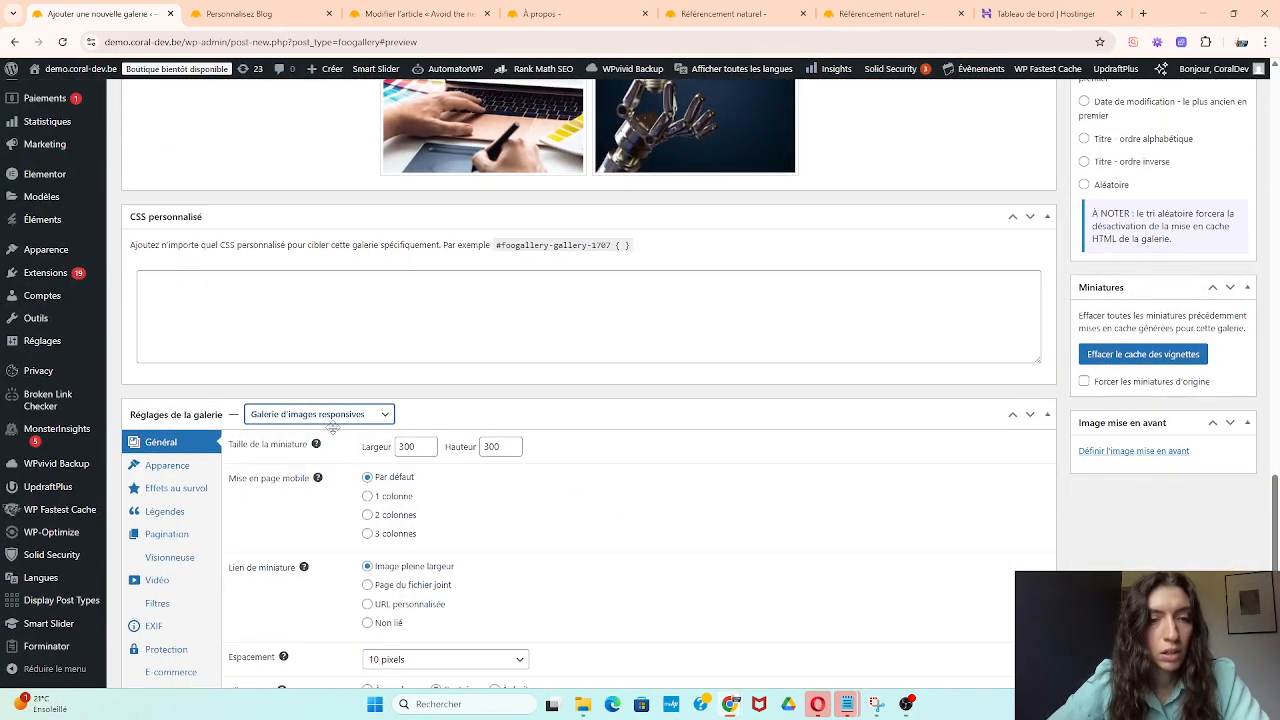
pyautogui.click(330, 414)
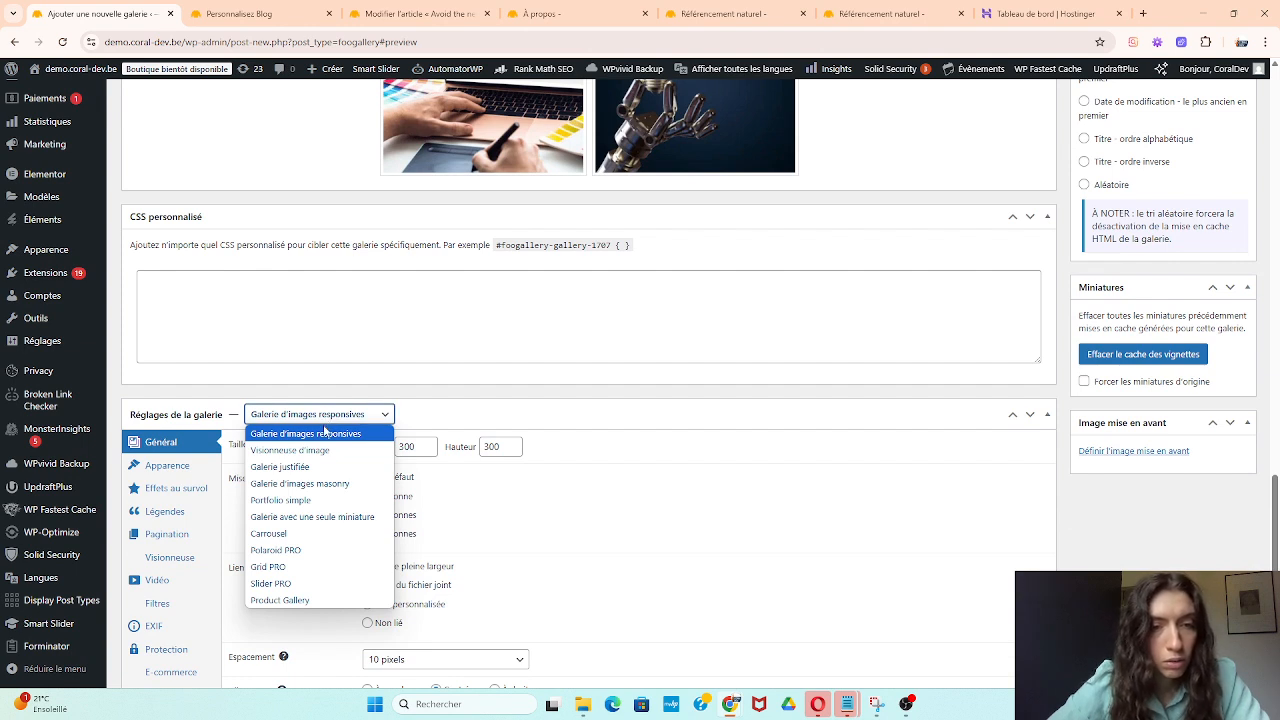
pyautogui.click(326, 484)
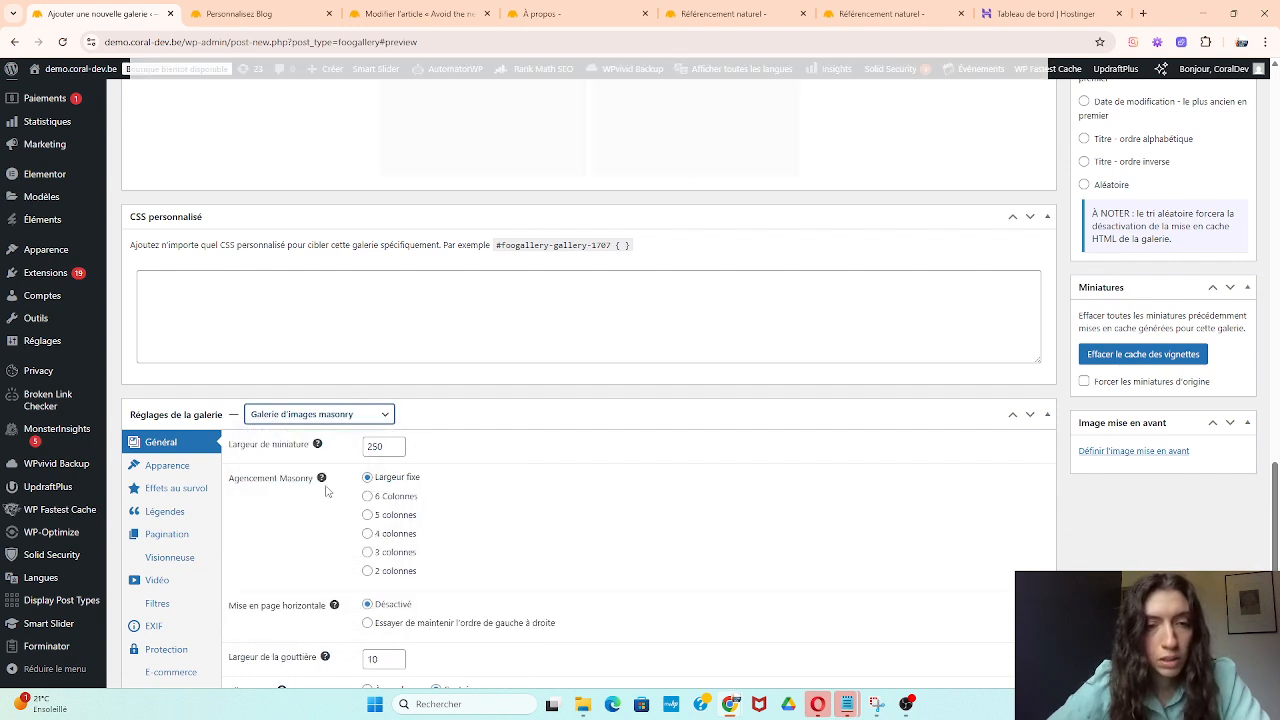
pyautogui.scroll(6, 460, 424)
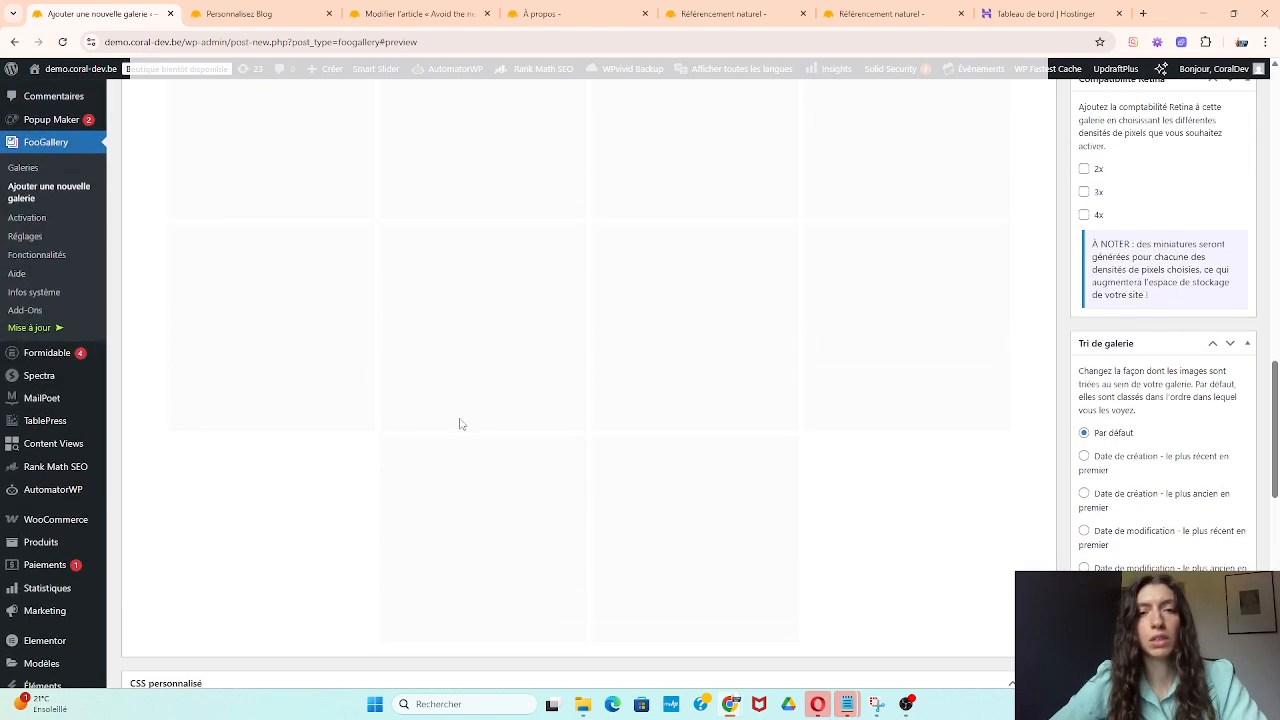
pyautogui.scroll(4, 460, 424)
pyautogui.scroll(-2, 460, 424)
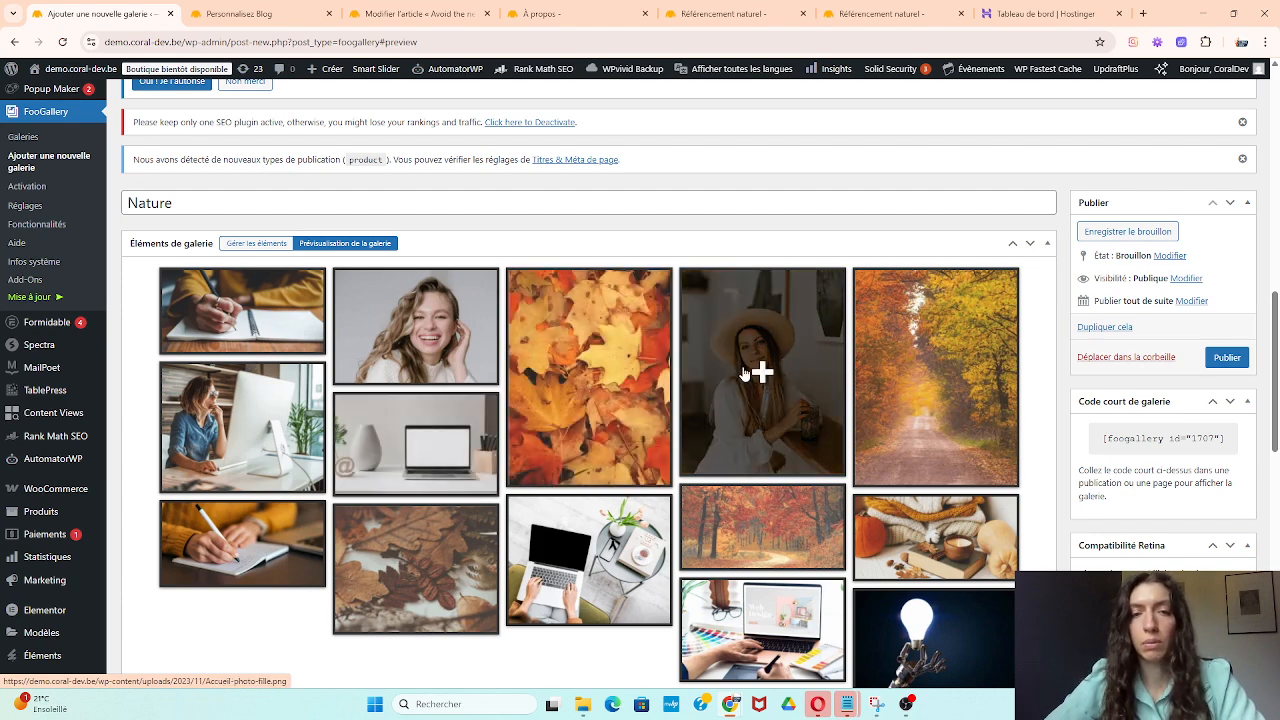
# Try the Visionneuse d'image layout and advance to the next image in the gallery preview.
pyautogui.scroll(-6, 561, 432)
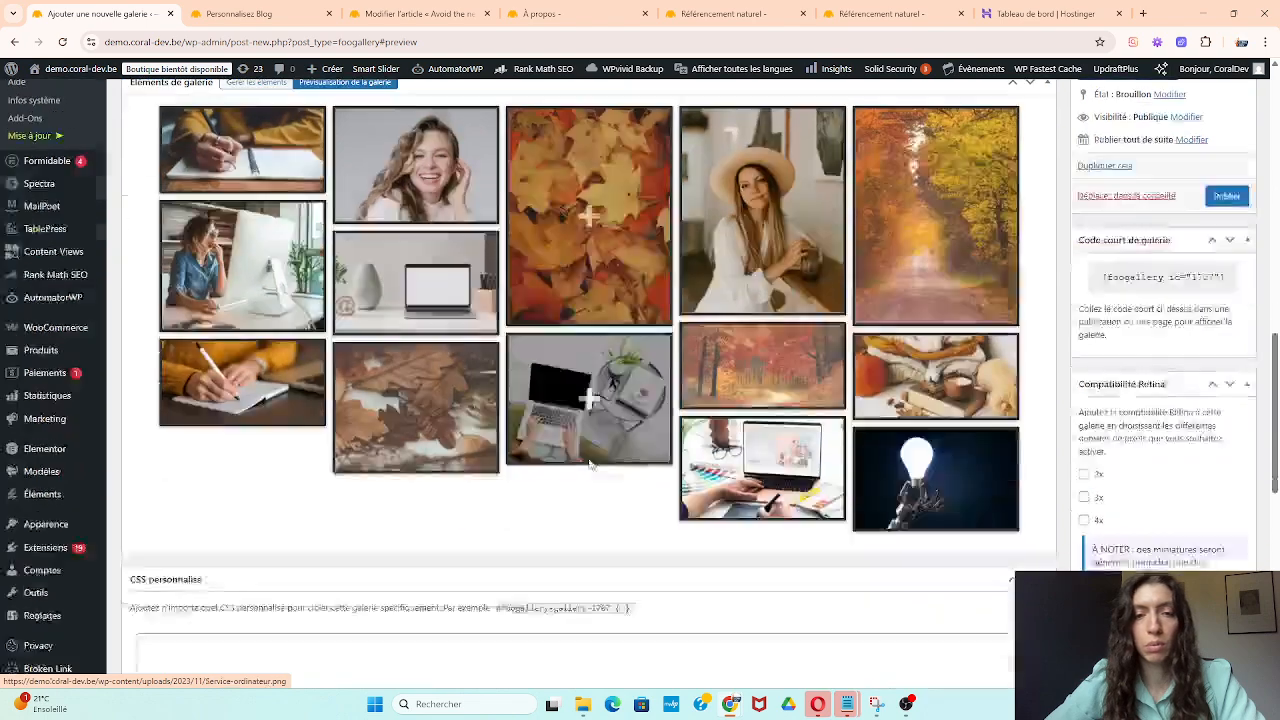
pyautogui.click(346, 340)
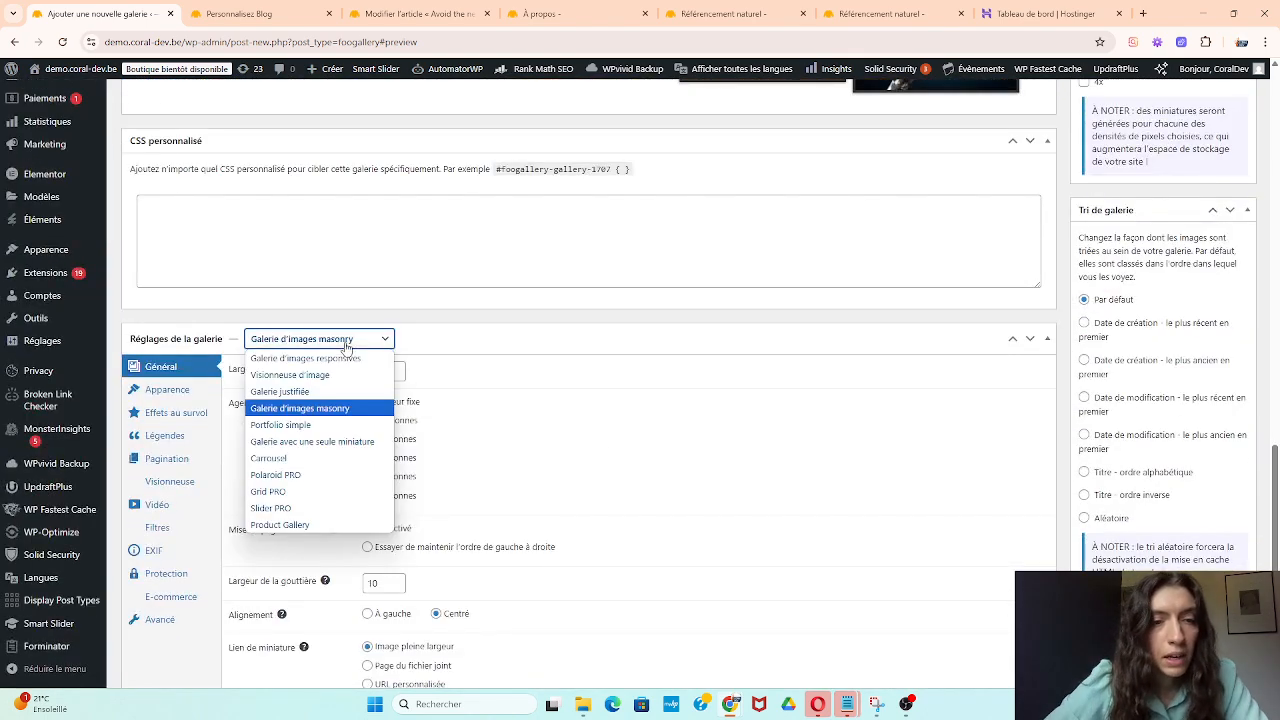
pyautogui.click(351, 375)
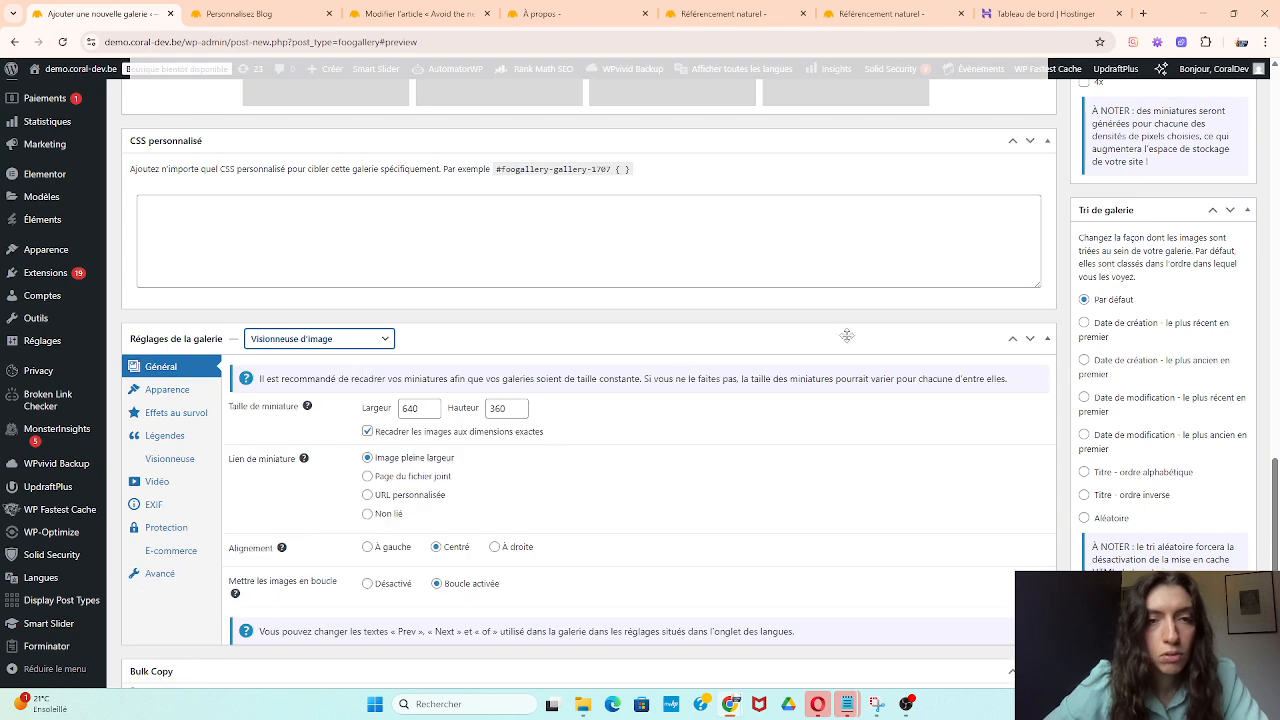
pyautogui.scroll(5, 849, 338)
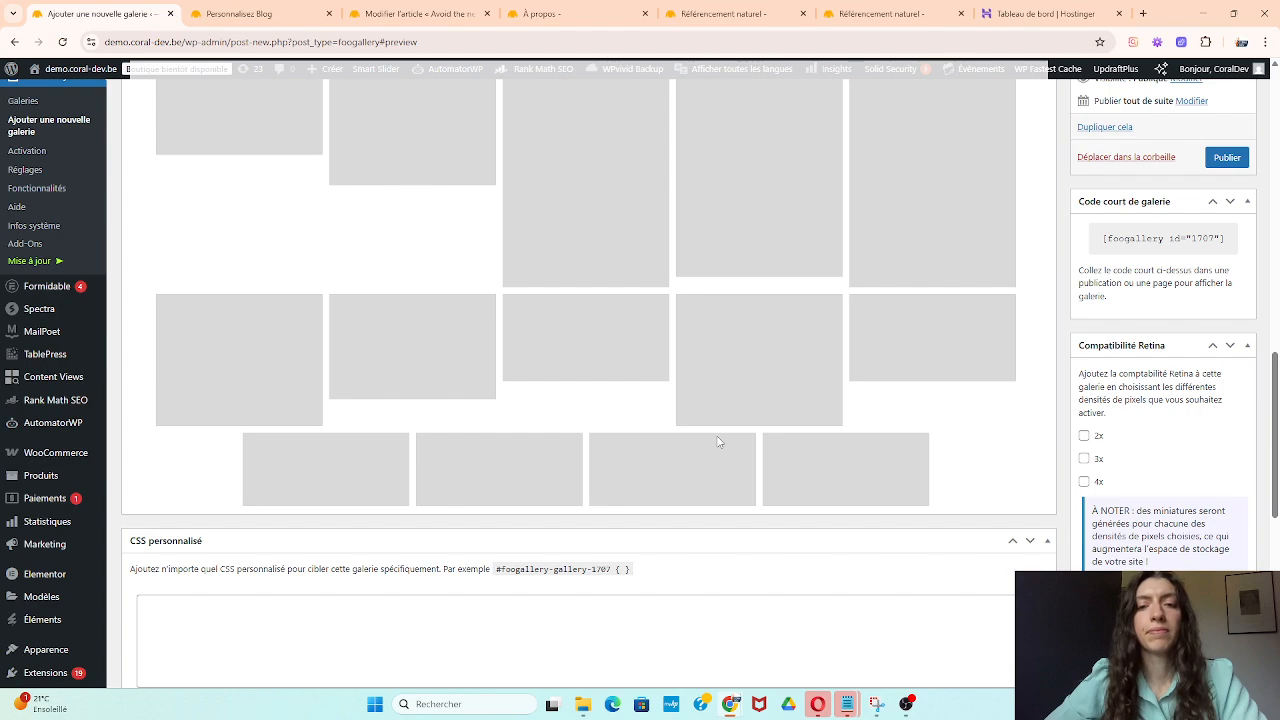
pyautogui.scroll(4, 717, 441)
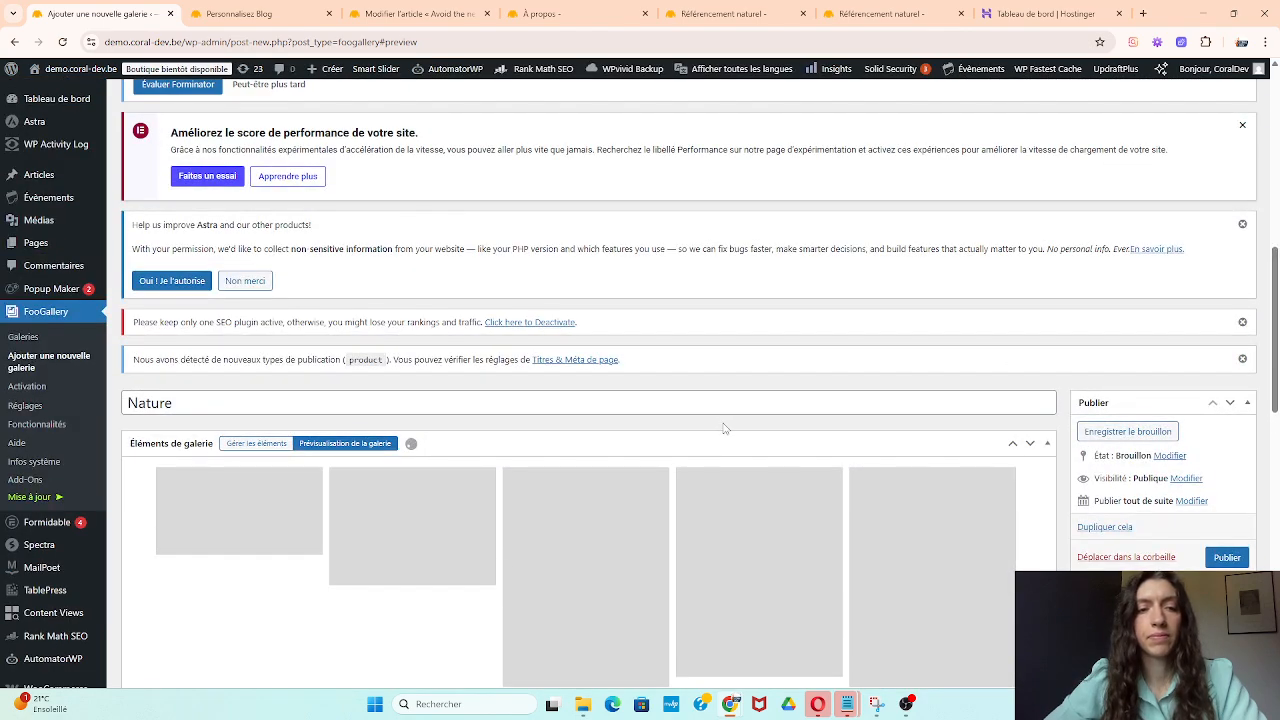
pyautogui.scroll(-3, 738, 400)
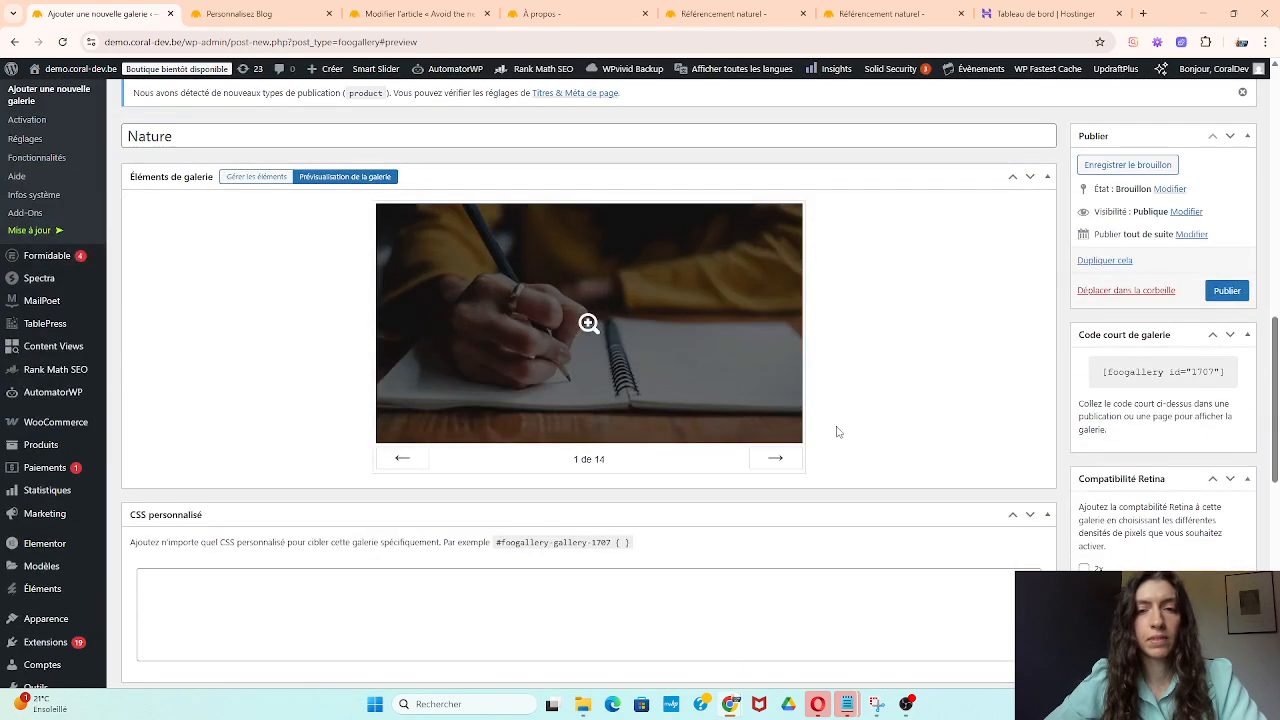
pyautogui.click(776, 460)
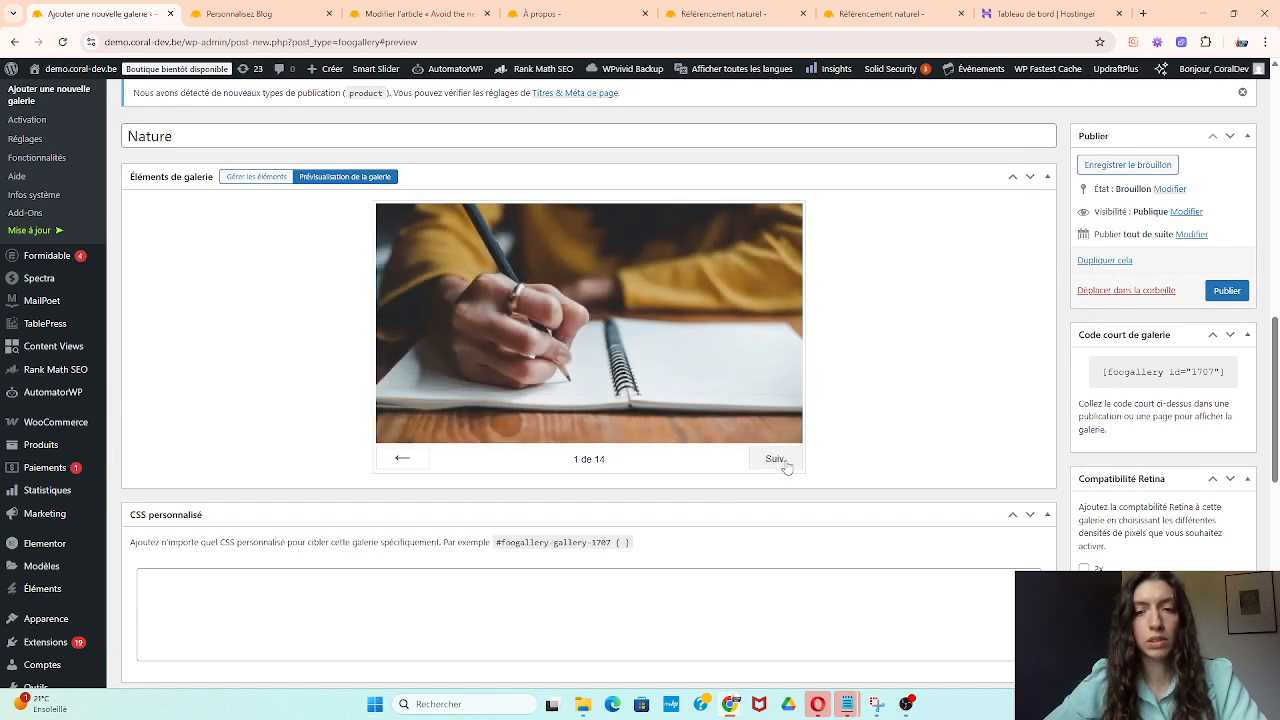
# Try the Carrousel layout and advance three images in the gallery preview.
pyautogui.scroll(-4, 711, 449)
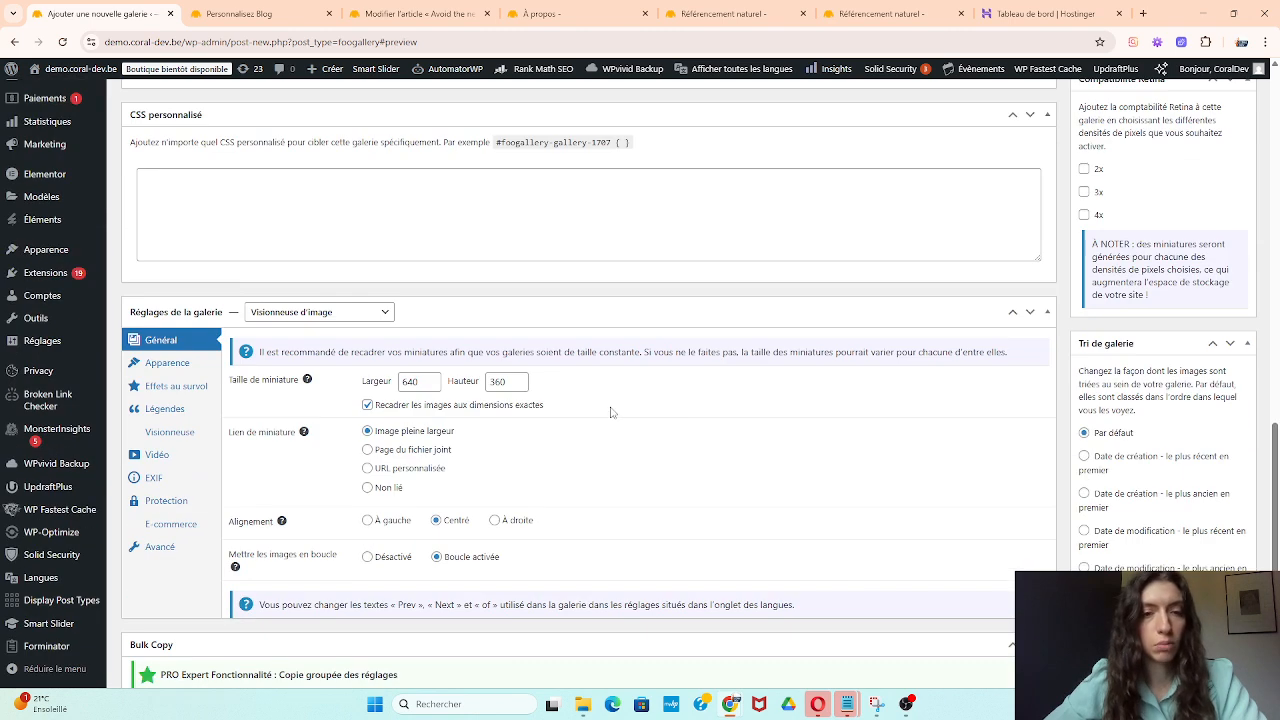
pyautogui.click(357, 316)
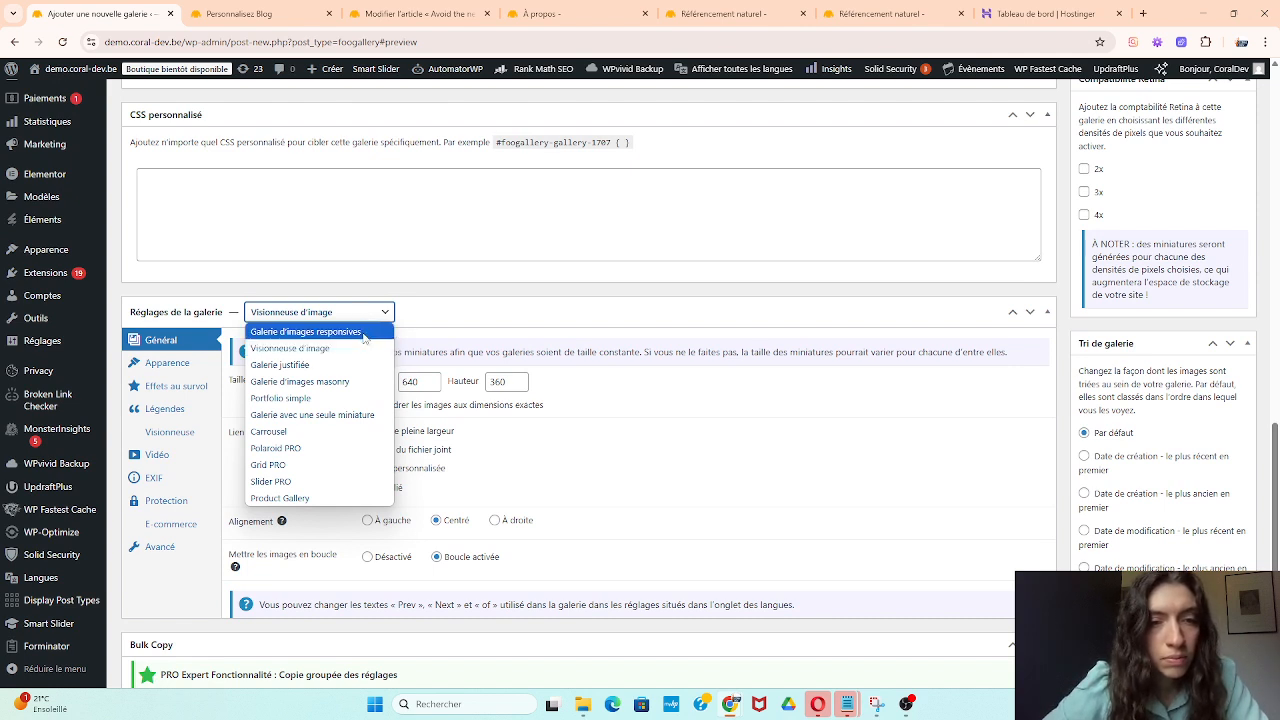
pyautogui.click(320, 431)
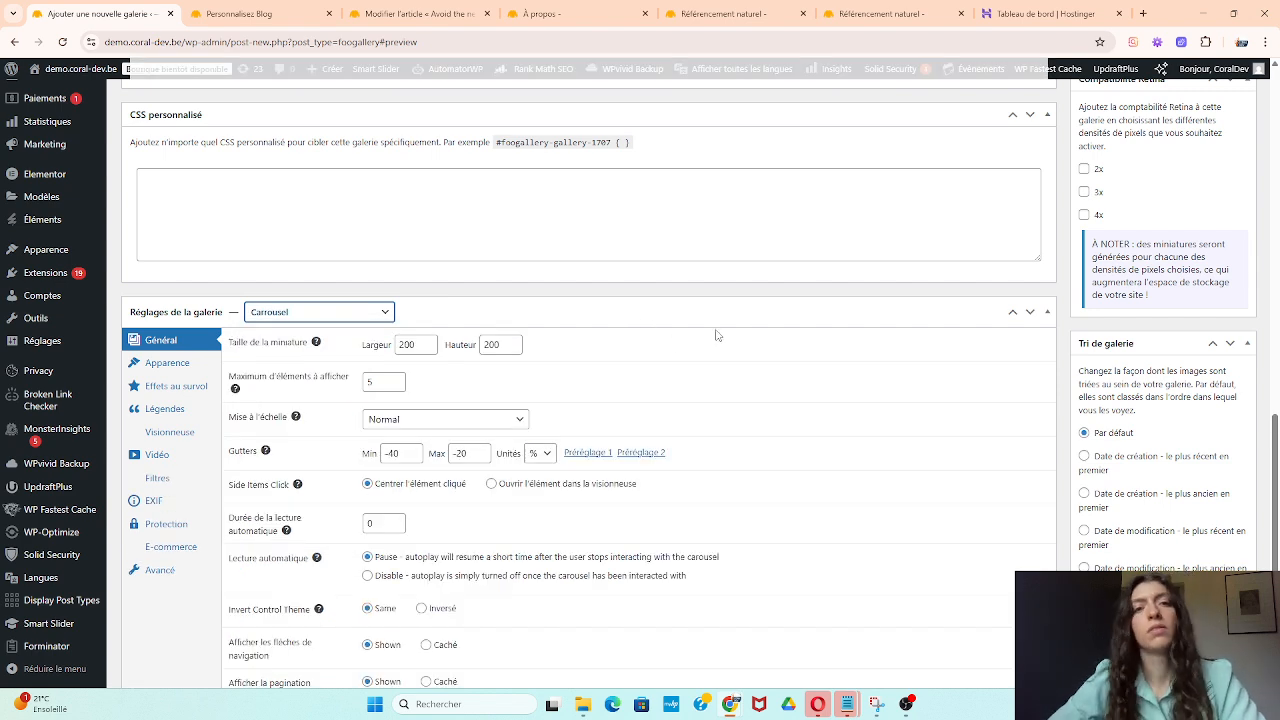
pyautogui.scroll(5, 748, 321)
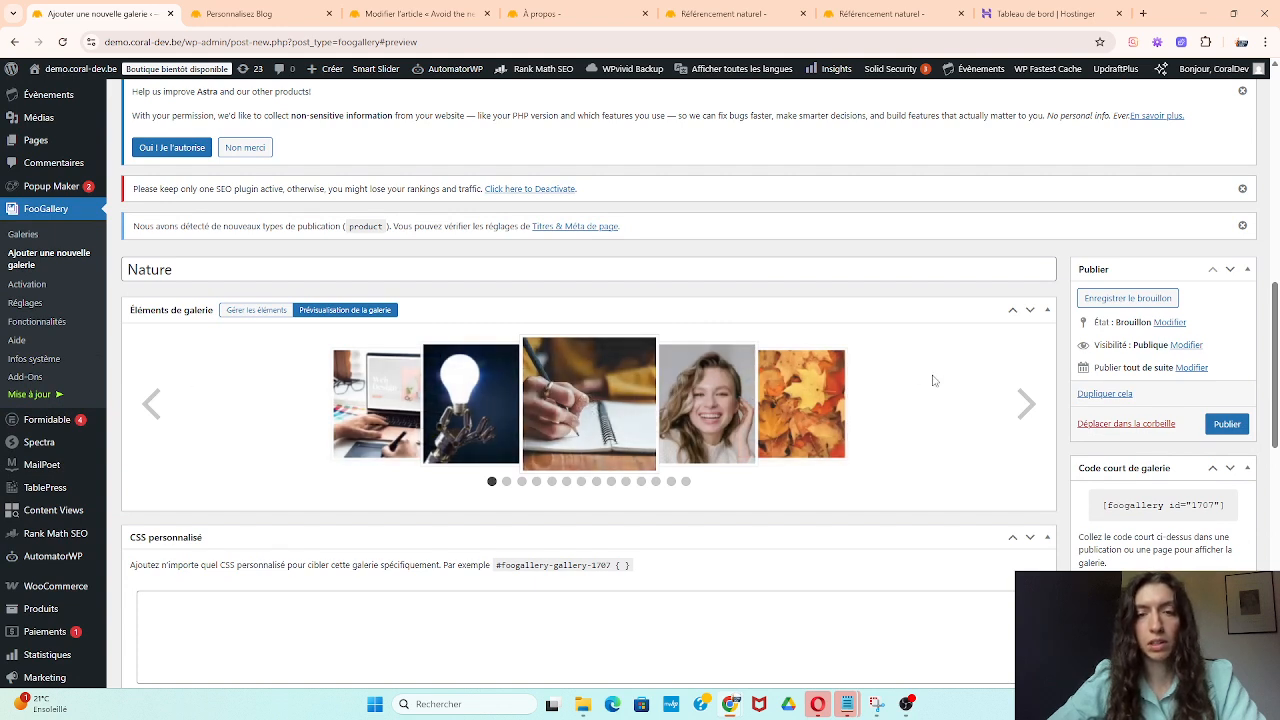
pyautogui.click(1025, 403)
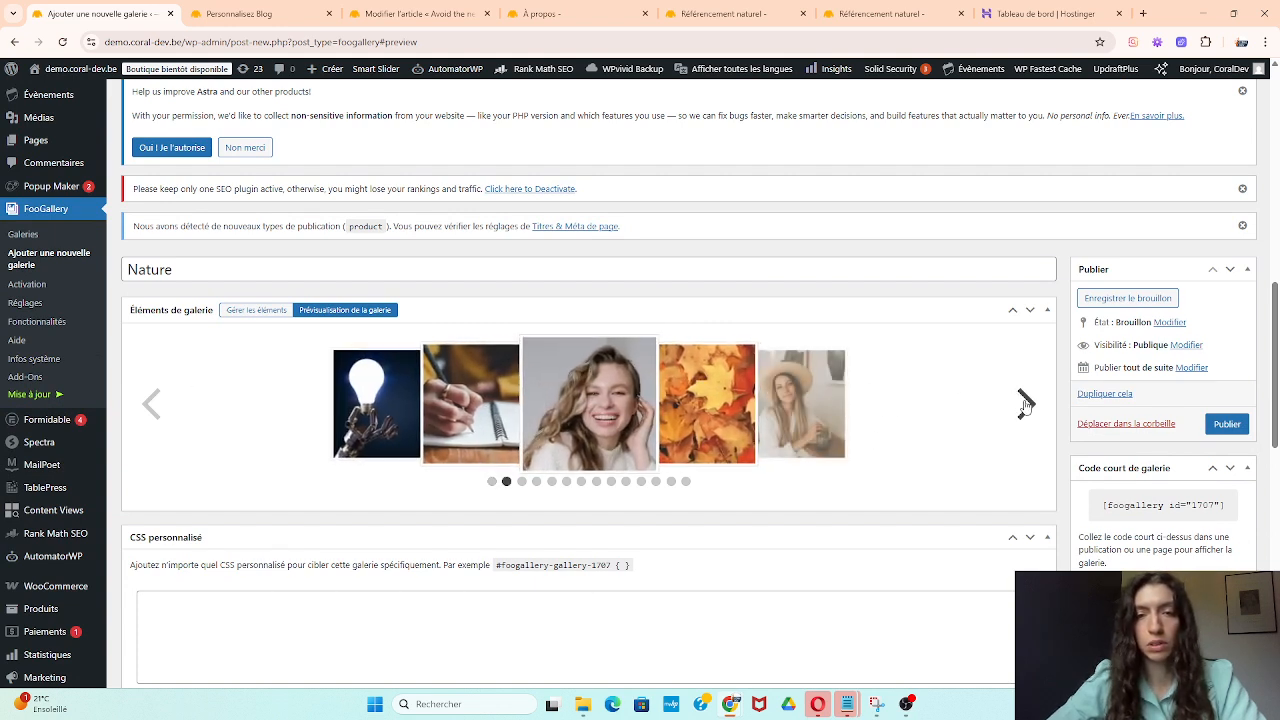
pyautogui.click(1025, 403)
pyautogui.click(1025, 403)
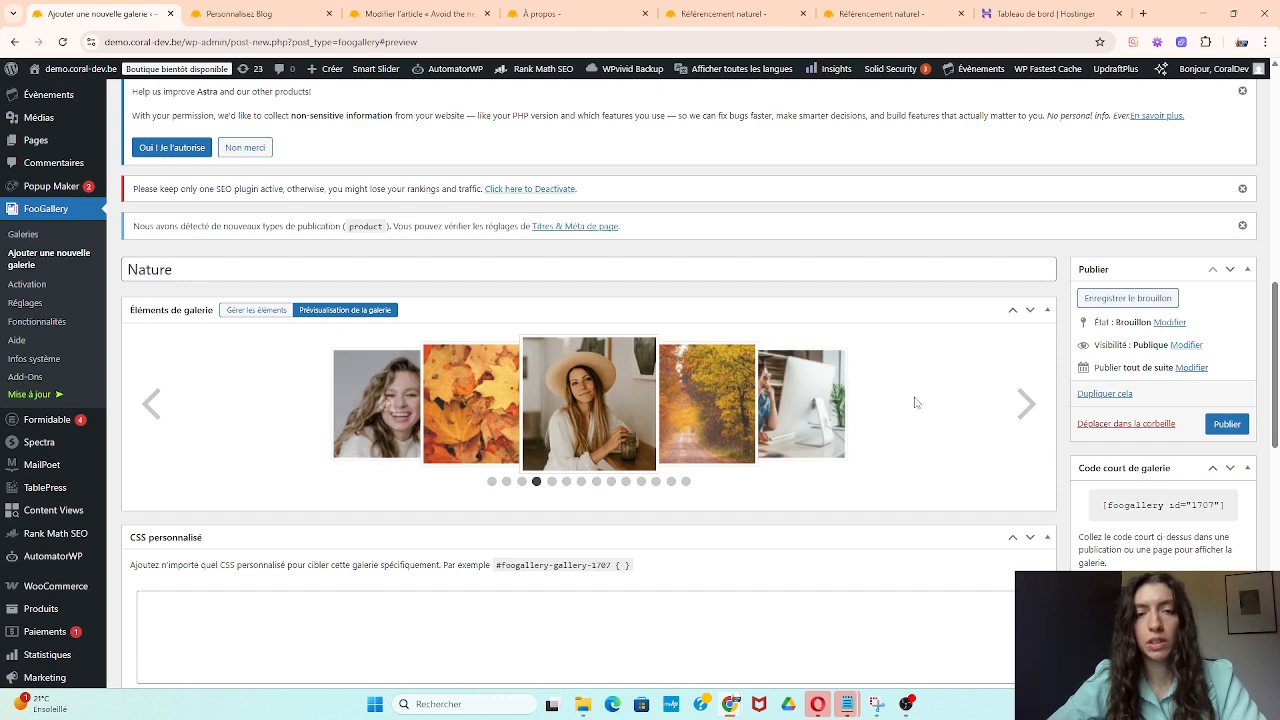
# Set the gallery layout back to Galerie d'images responsives and review its preview and general settings.
pyautogui.scroll(-5, 915, 400)
pyautogui.click(361, 270)
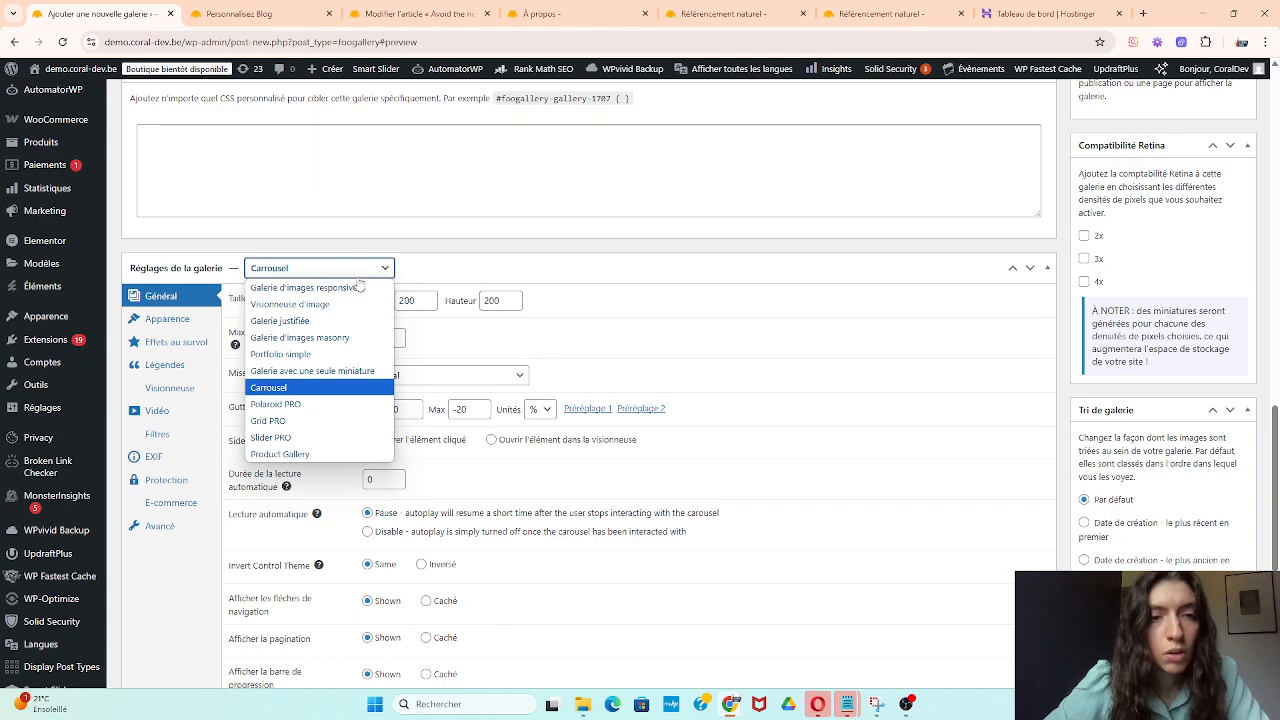
pyautogui.click(360, 287)
pyautogui.scroll(8, 568, 321)
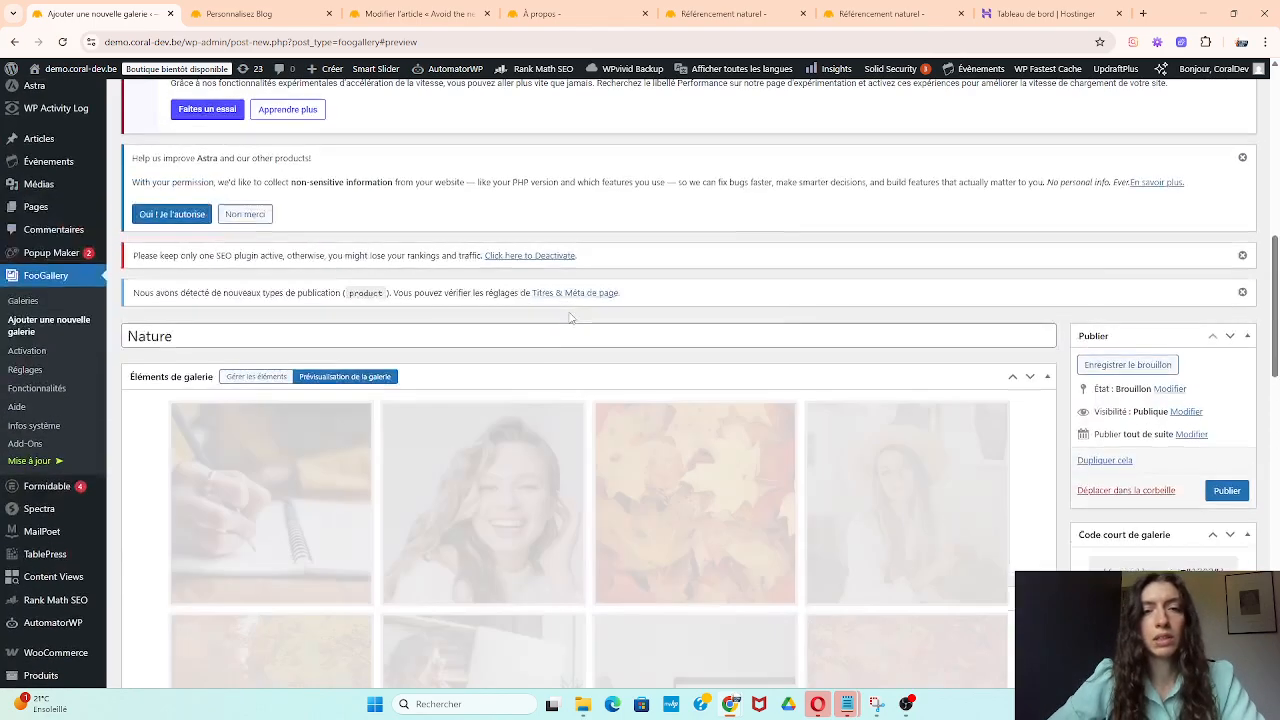
pyautogui.scroll(-5, 600, 321)
pyautogui.scroll(-10, 722, 325)
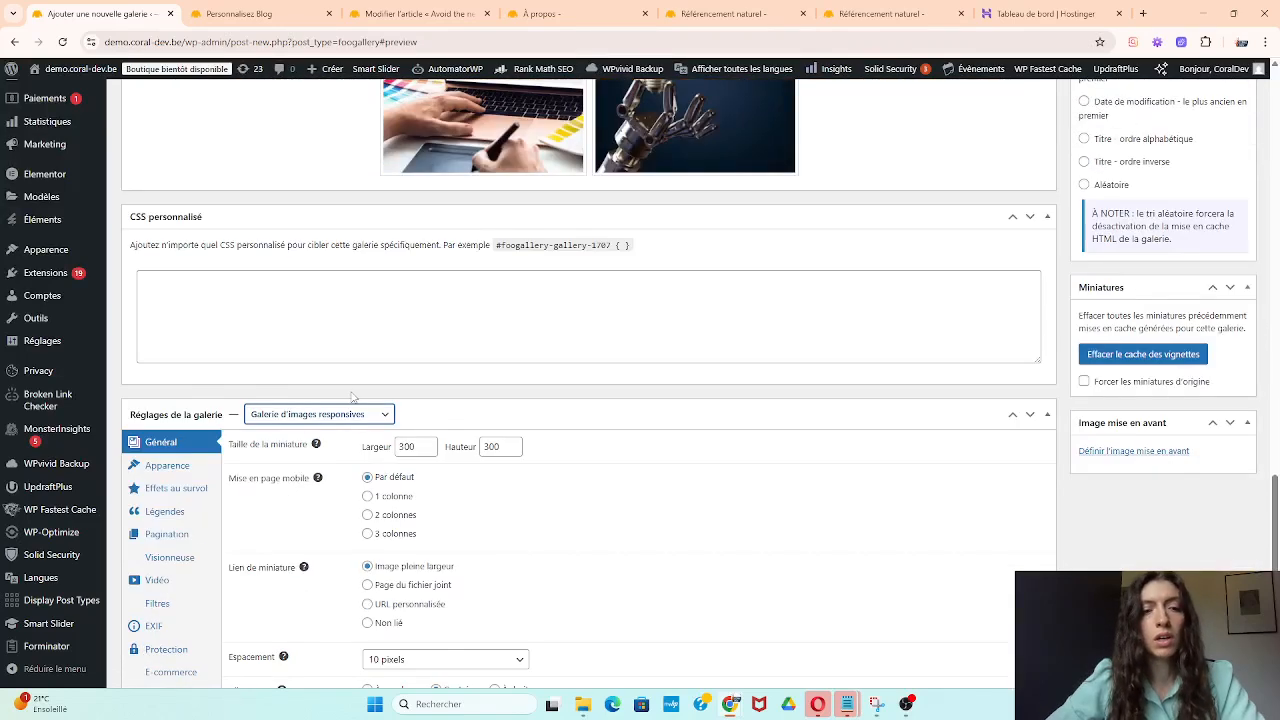
pyautogui.scroll(-1, 652, 481)
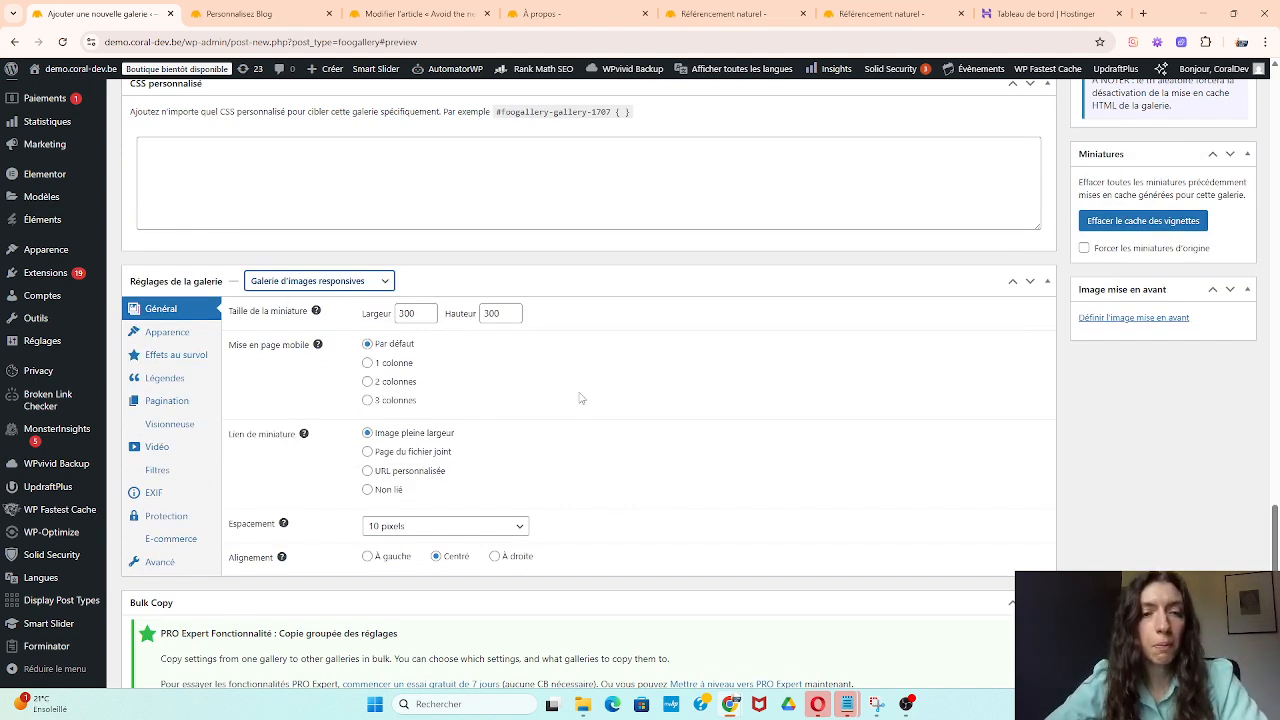
pyautogui.scroll(4, 580, 398)
pyautogui.scroll(-4, 580, 385)
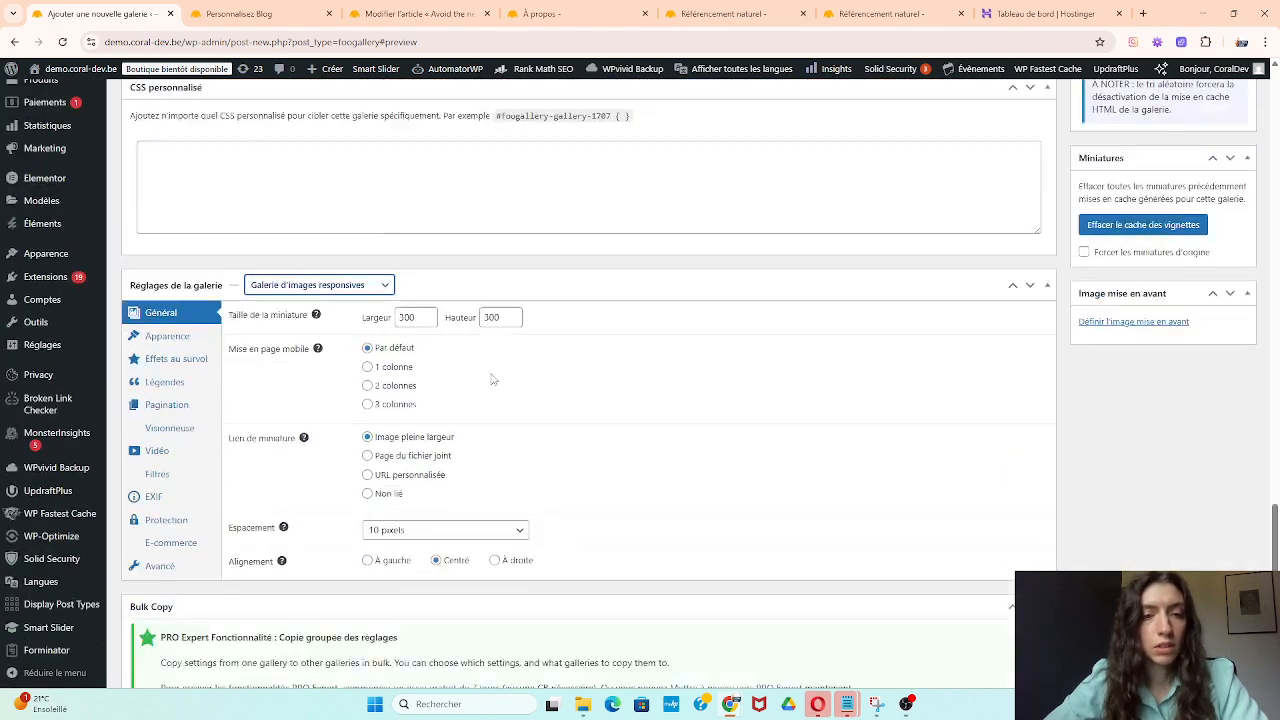
# In the gallery's appearance settings, set the border size (Taille de bordure) to Aucun and check the preview.
pyautogui.scroll(-2, 492, 379)
pyautogui.click(162, 208)
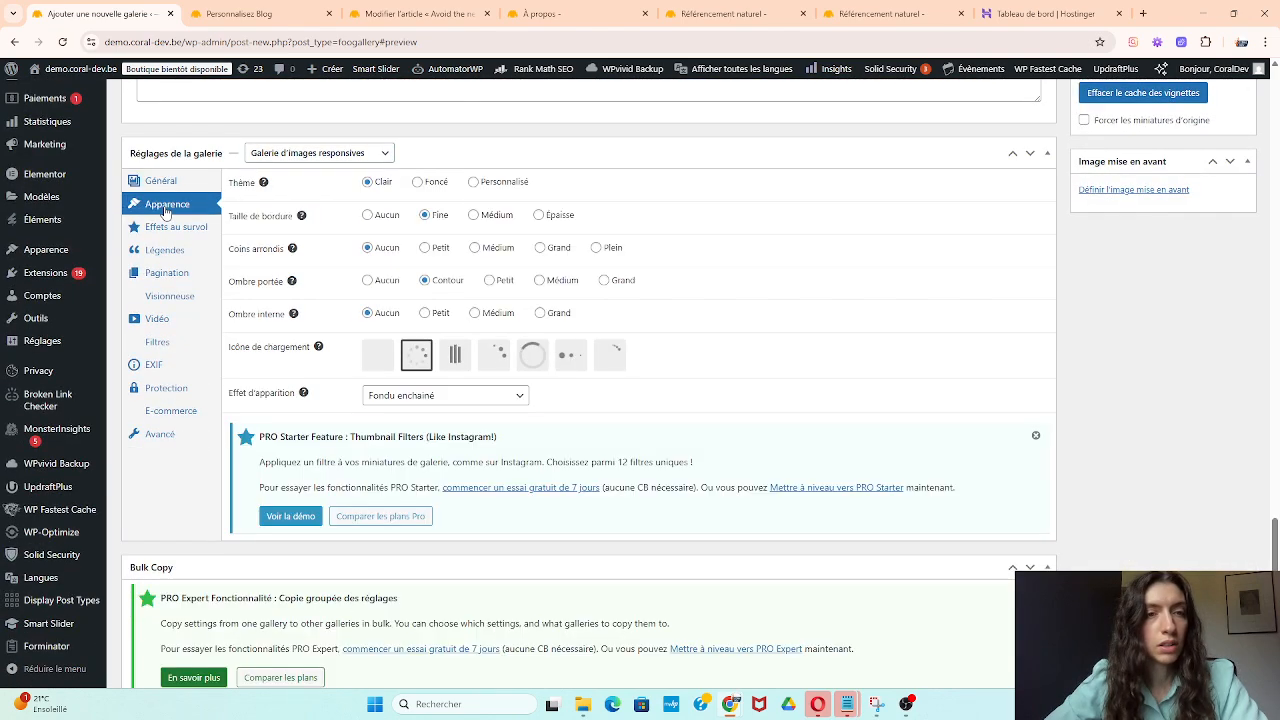
pyautogui.scroll(10, 790, 340)
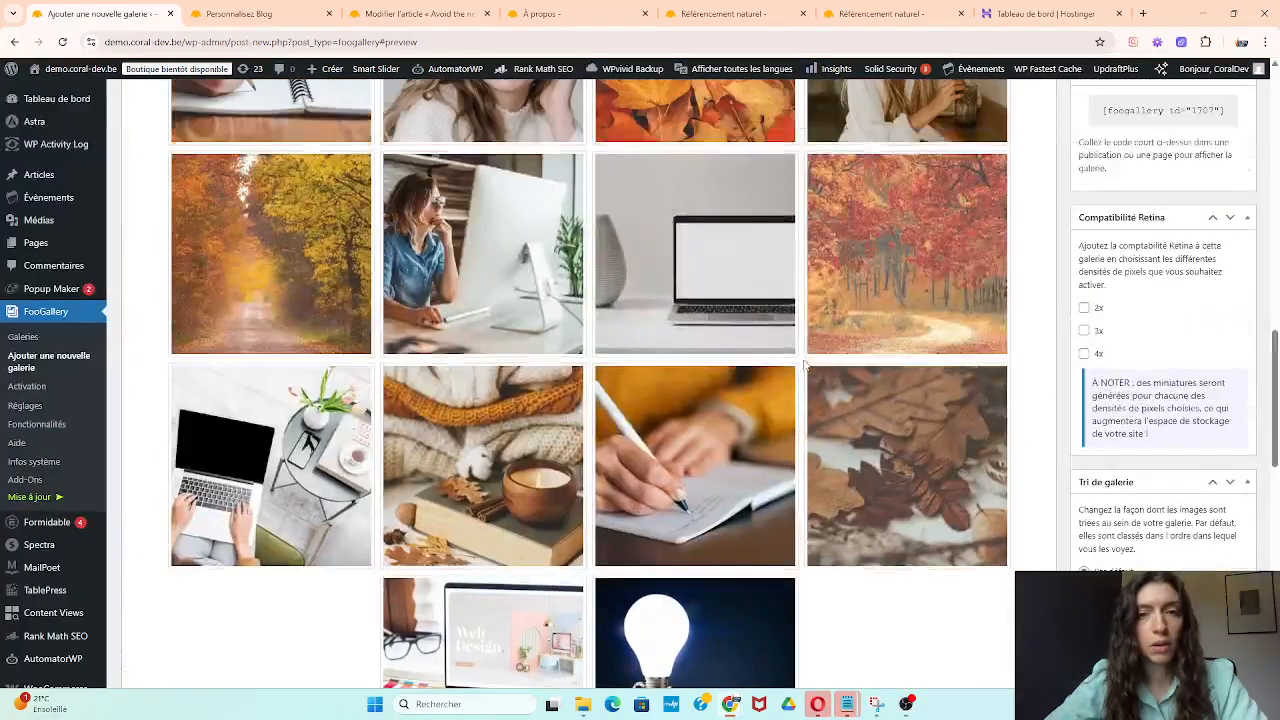
pyautogui.scroll(-10, 898, 608)
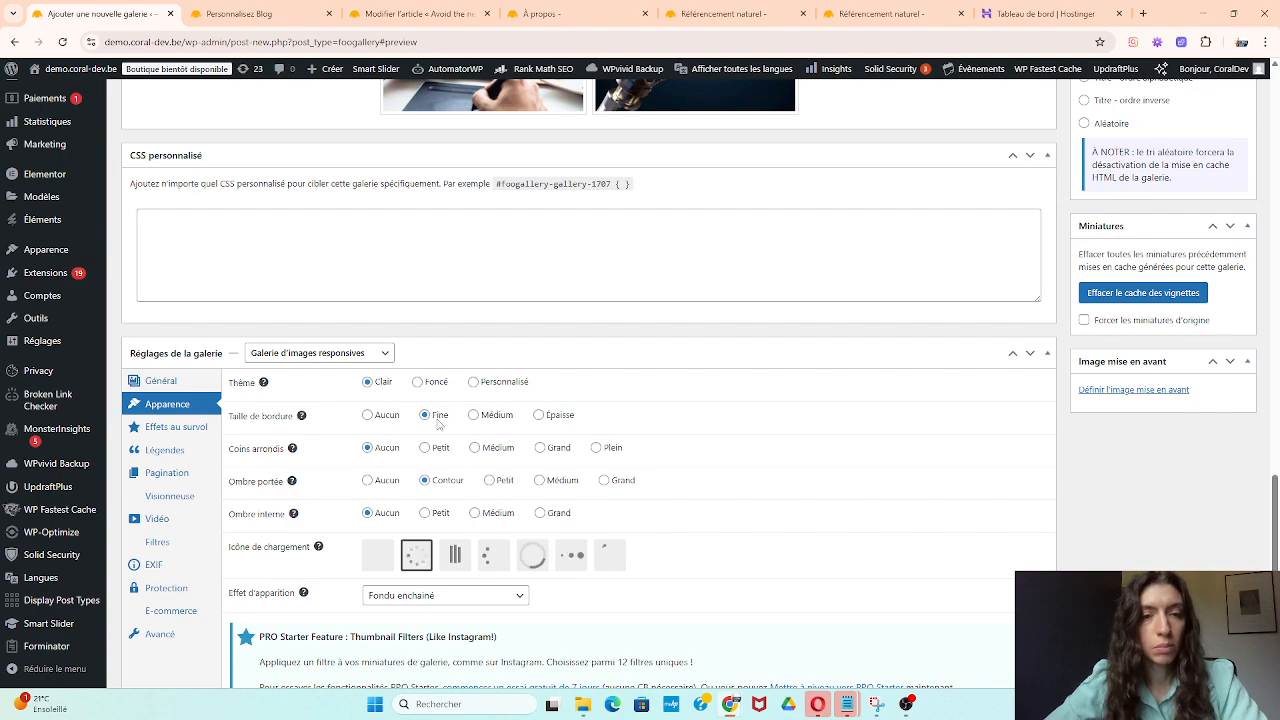
pyautogui.scroll(10, 420, 422)
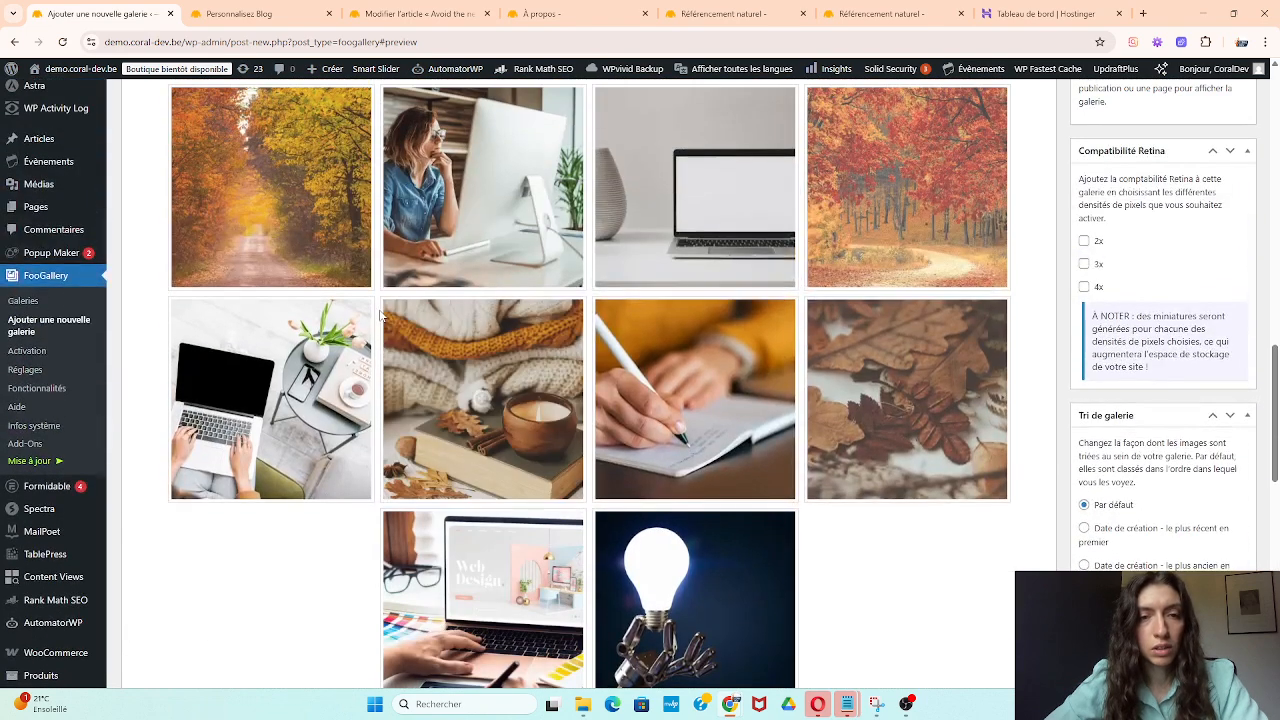
pyautogui.scroll(-10, 392, 420)
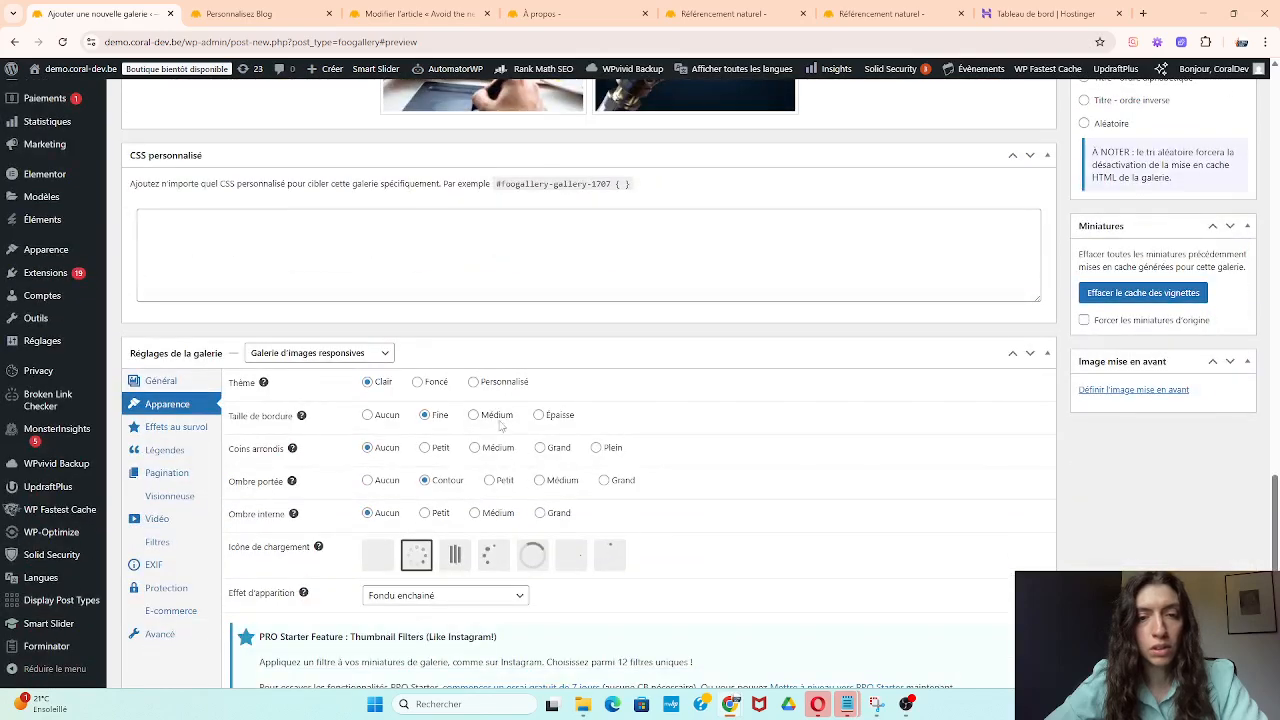
pyautogui.scroll(10, 620, 460)
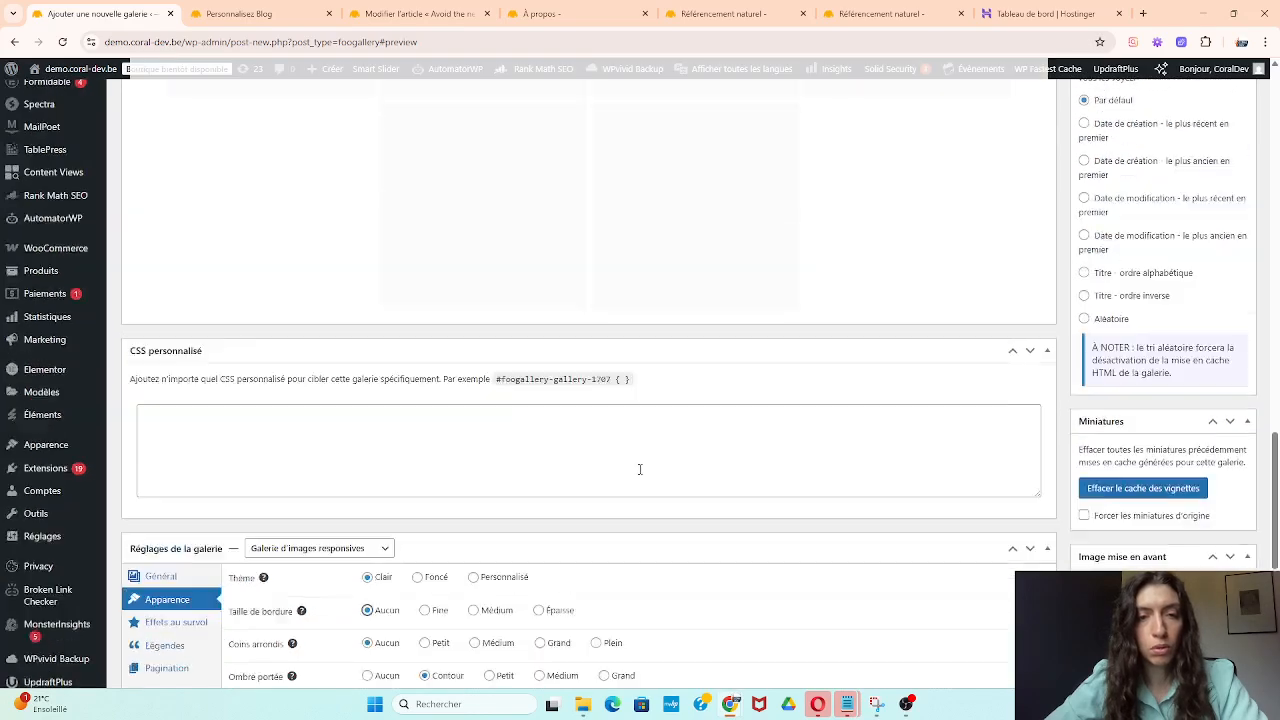
# Set the thumbnails' inner shadow (Ombre interne) to Petit and check the preview.
pyautogui.scroll(-10, 517, 318)
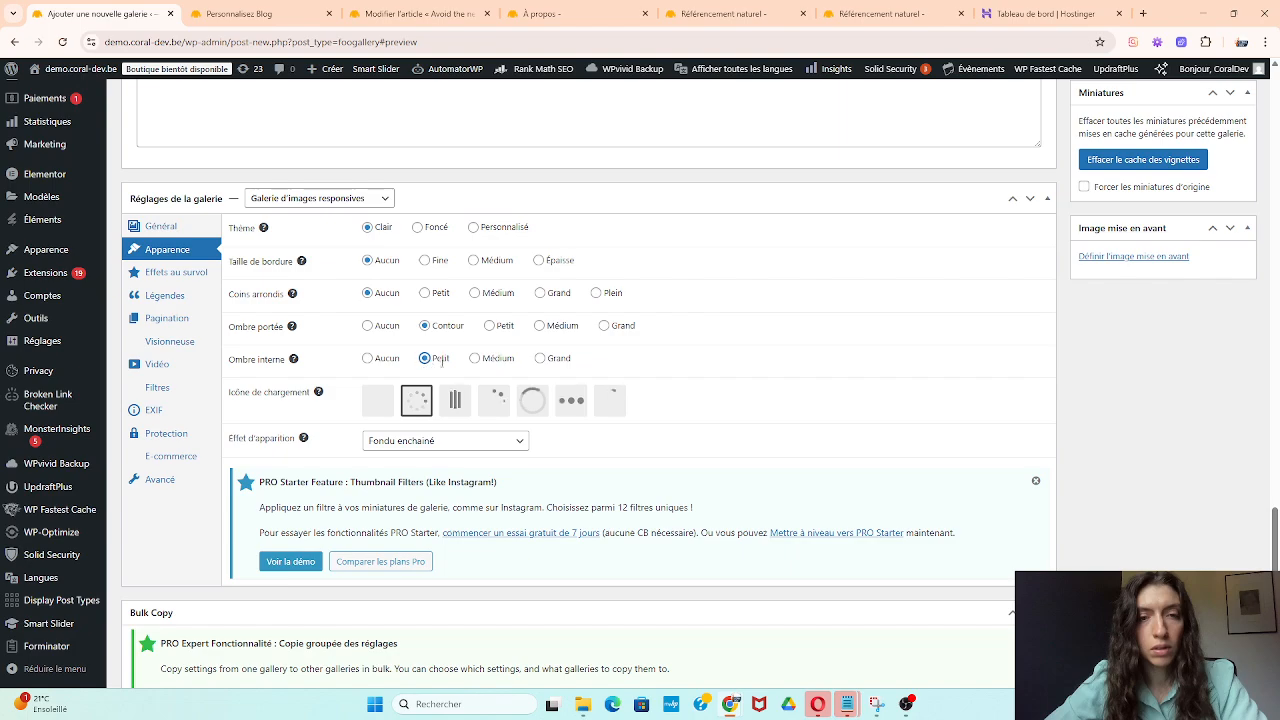
pyautogui.scroll(10, 778, 383)
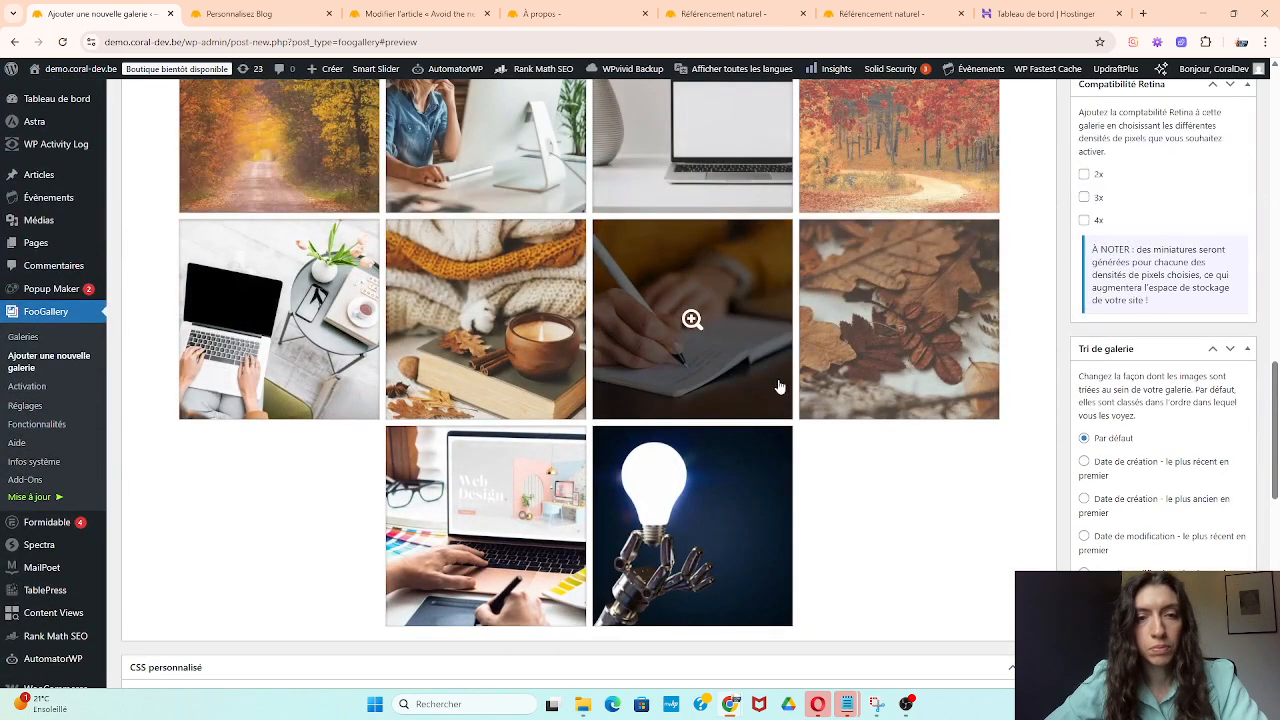
pyautogui.scroll(2, 270, 459)
# Open the gallery's hover effect settings (Effets au survol) and check the hover effect on the preview thumbnails.
pyautogui.scroll(-10, 271, 451)
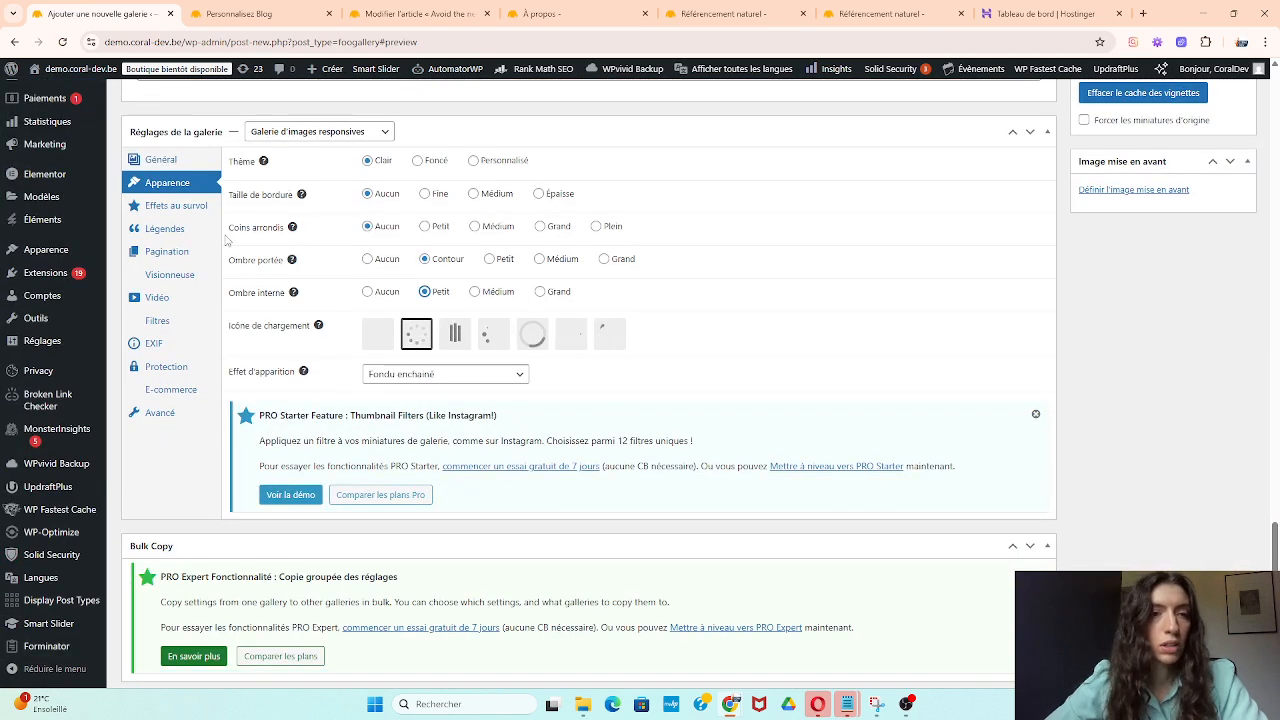
pyautogui.click(189, 206)
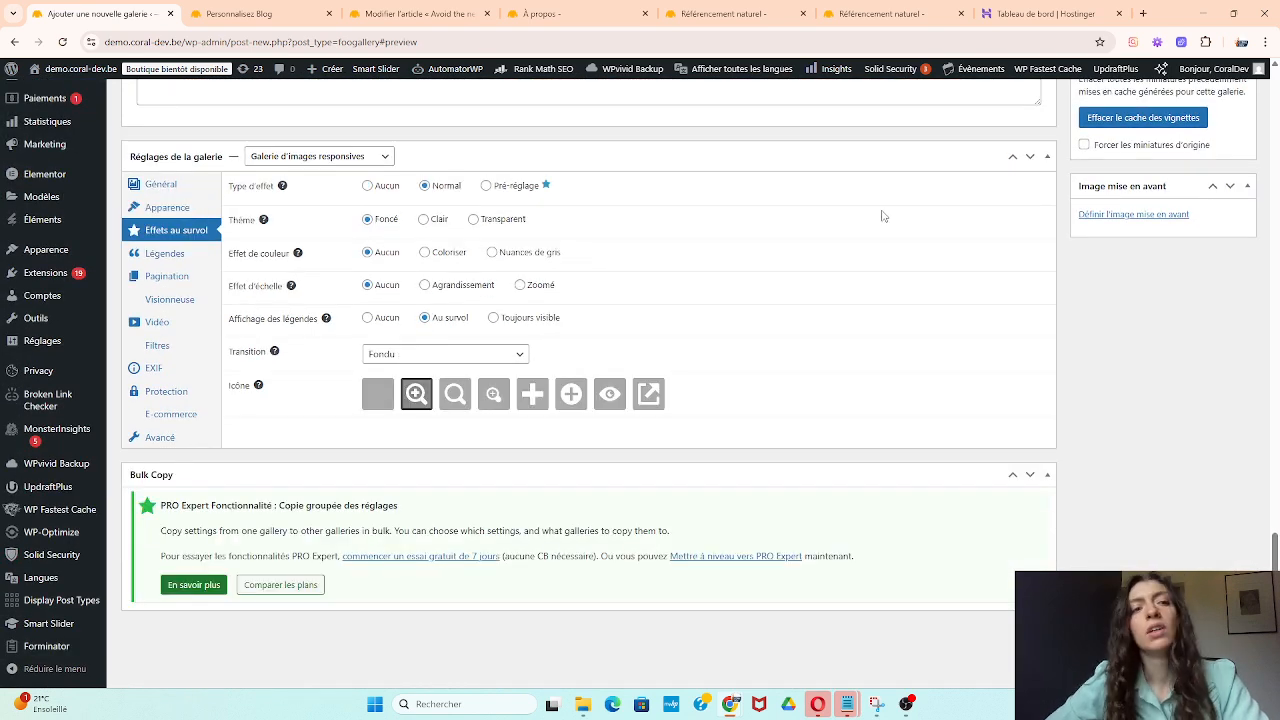
pyautogui.scroll(8, 840, 380)
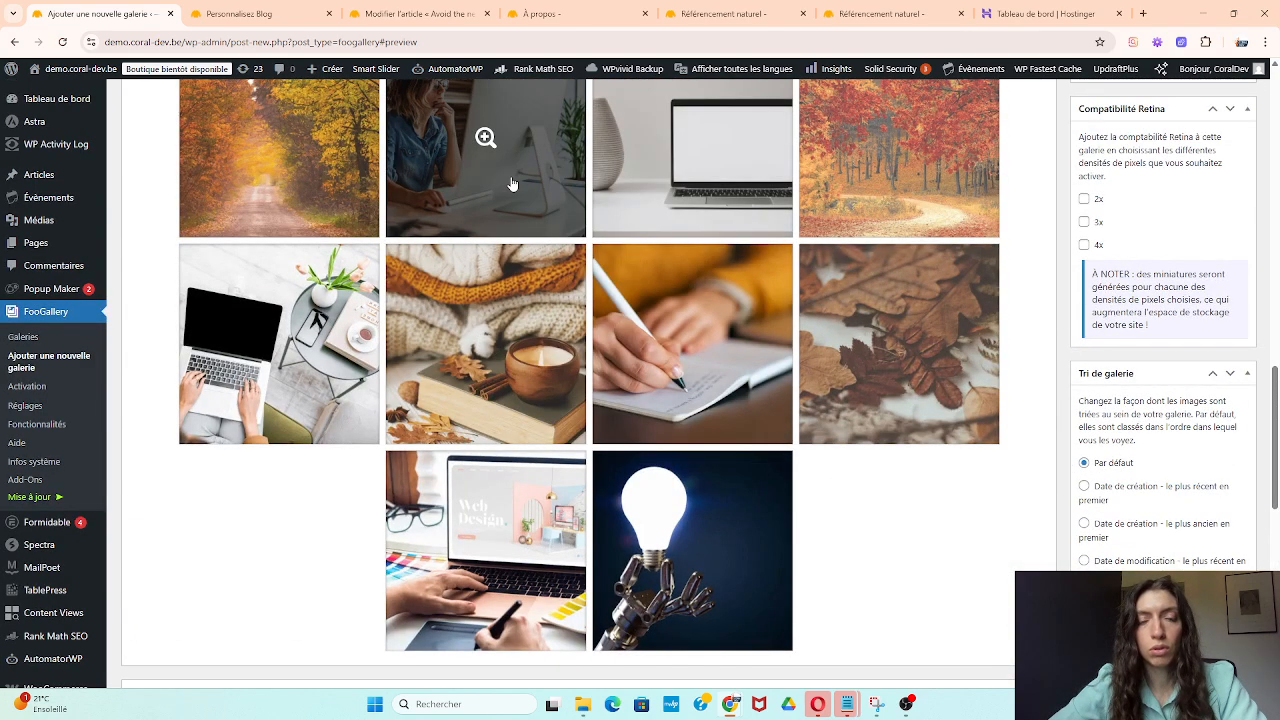
pyautogui.scroll(1, 509, 186)
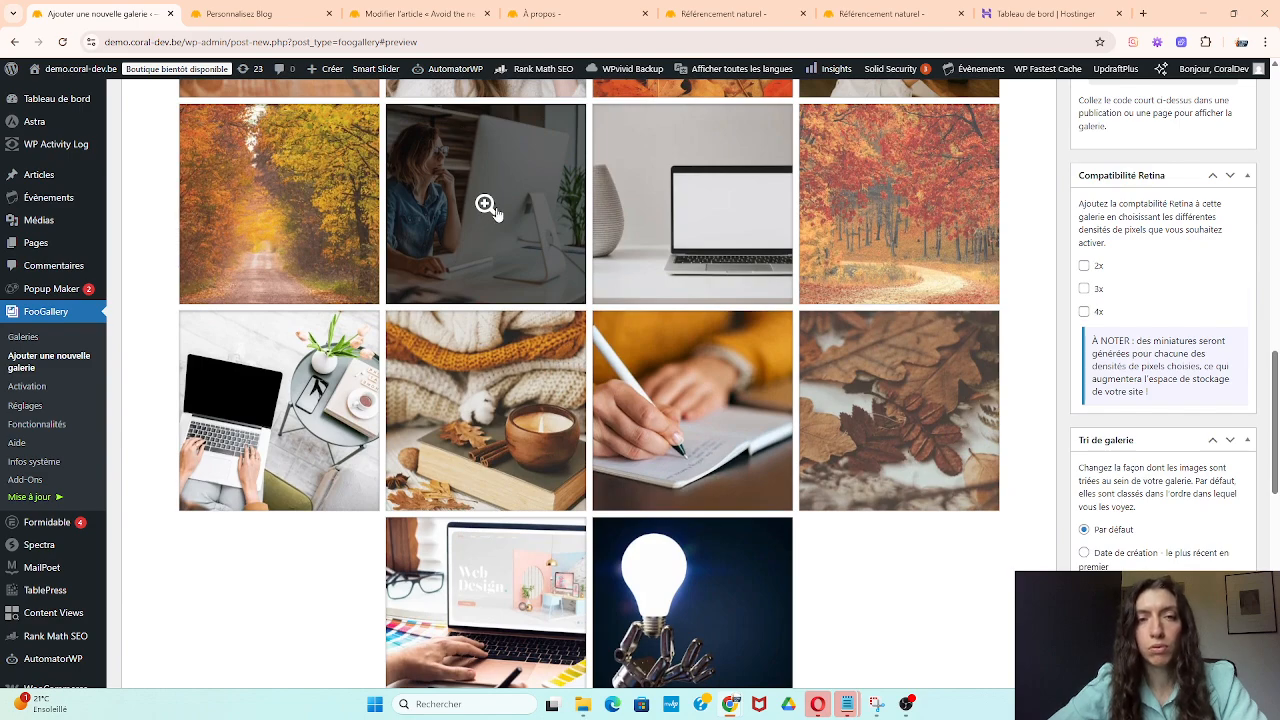
pyautogui.scroll(-3, 522, 224)
pyautogui.scroll(-6, 522, 224)
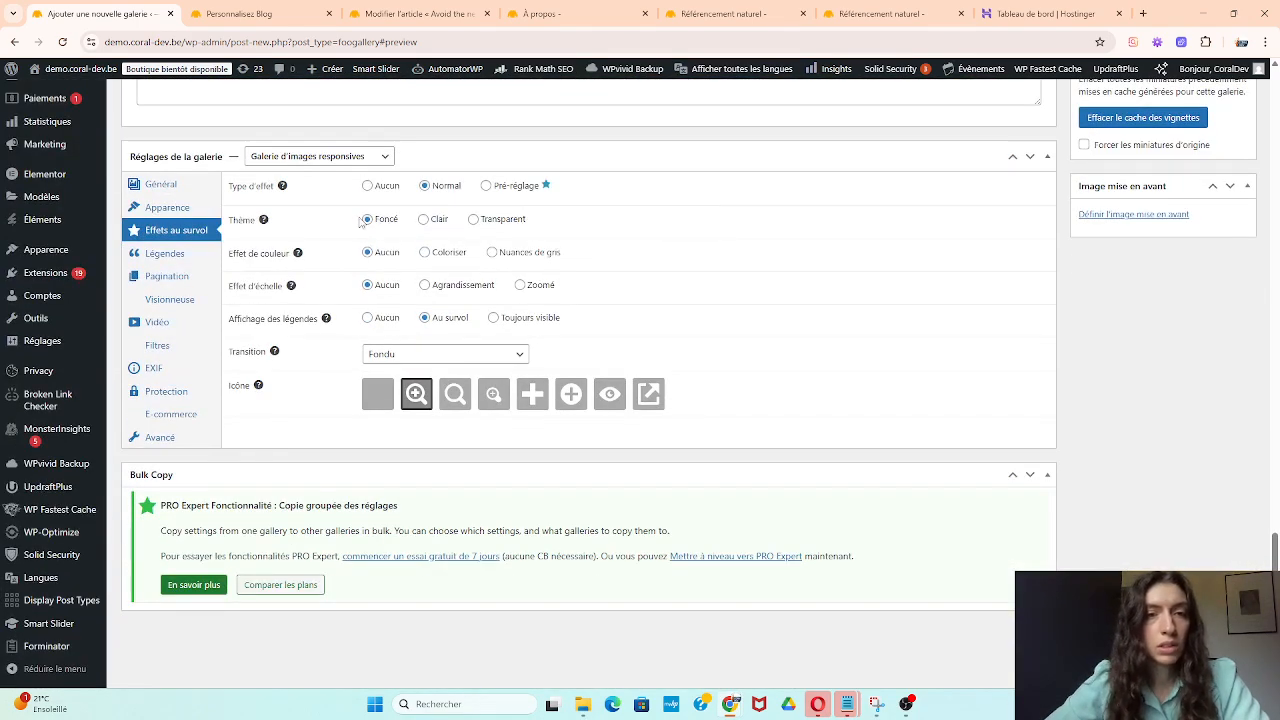
# Try the Clair theme for the hover effect, check it on the preview thumbnails, and restore the Foncé theme.
pyautogui.click(430, 222)
pyautogui.scroll(8, 517, 283)
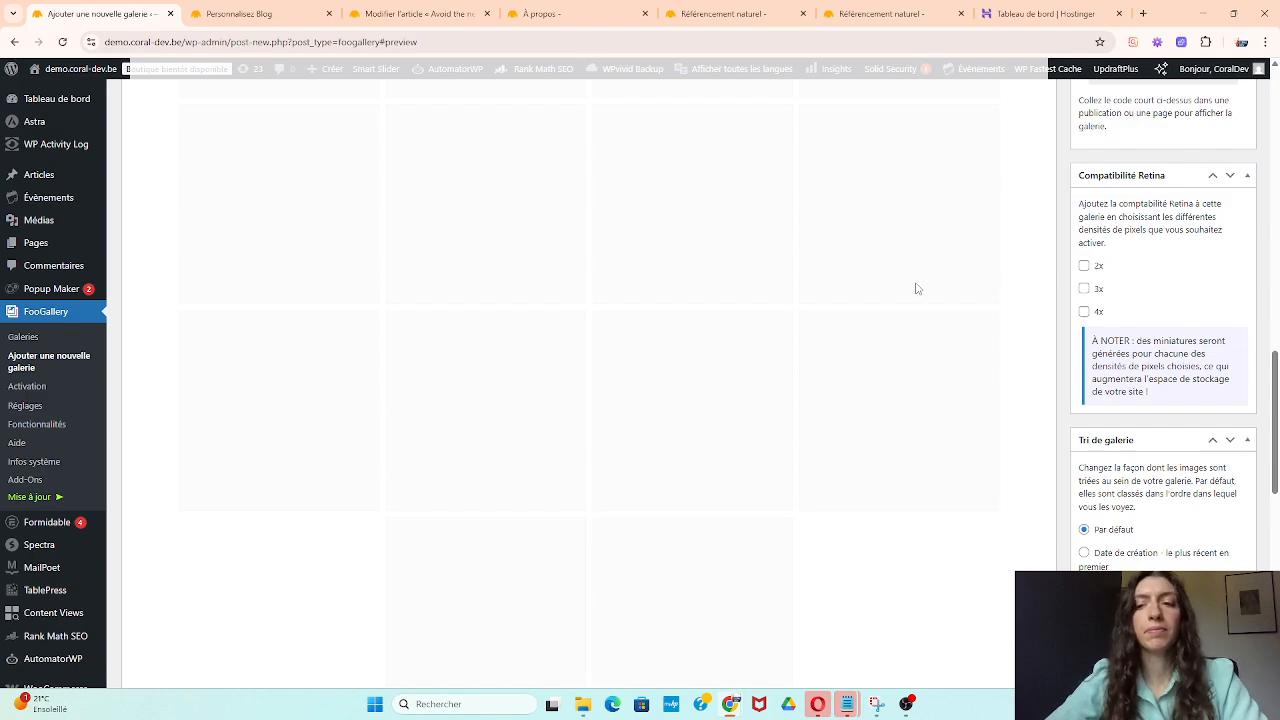
pyautogui.scroll(6, 910, 470)
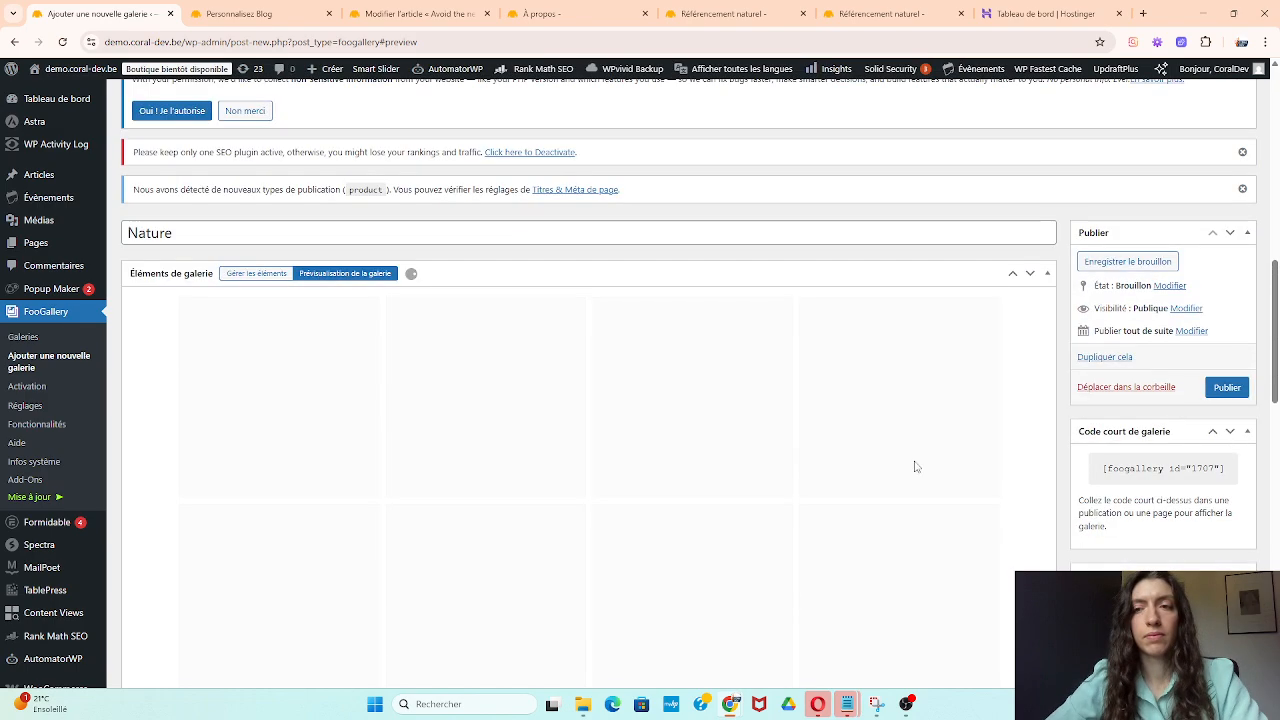
pyautogui.scroll(-6, 916, 463)
pyautogui.scroll(1, 916, 462)
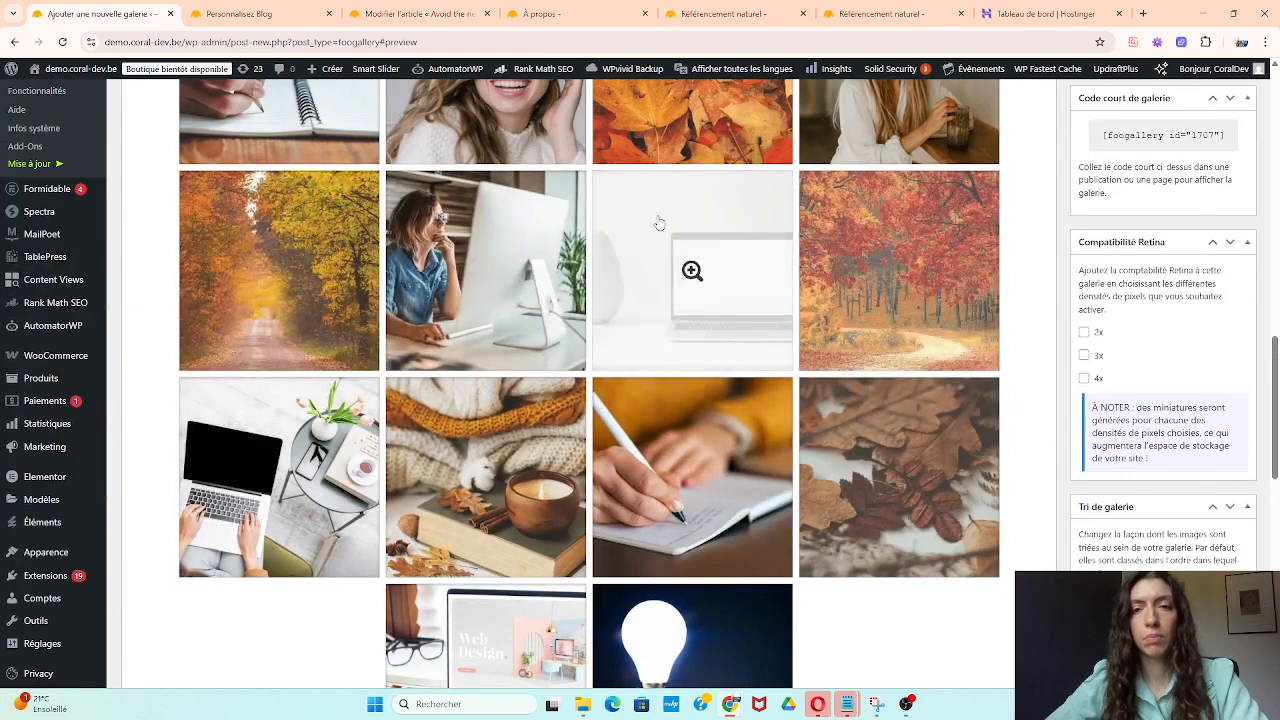
pyautogui.scroll(-5, 900, 320)
pyautogui.scroll(-4, 897, 331)
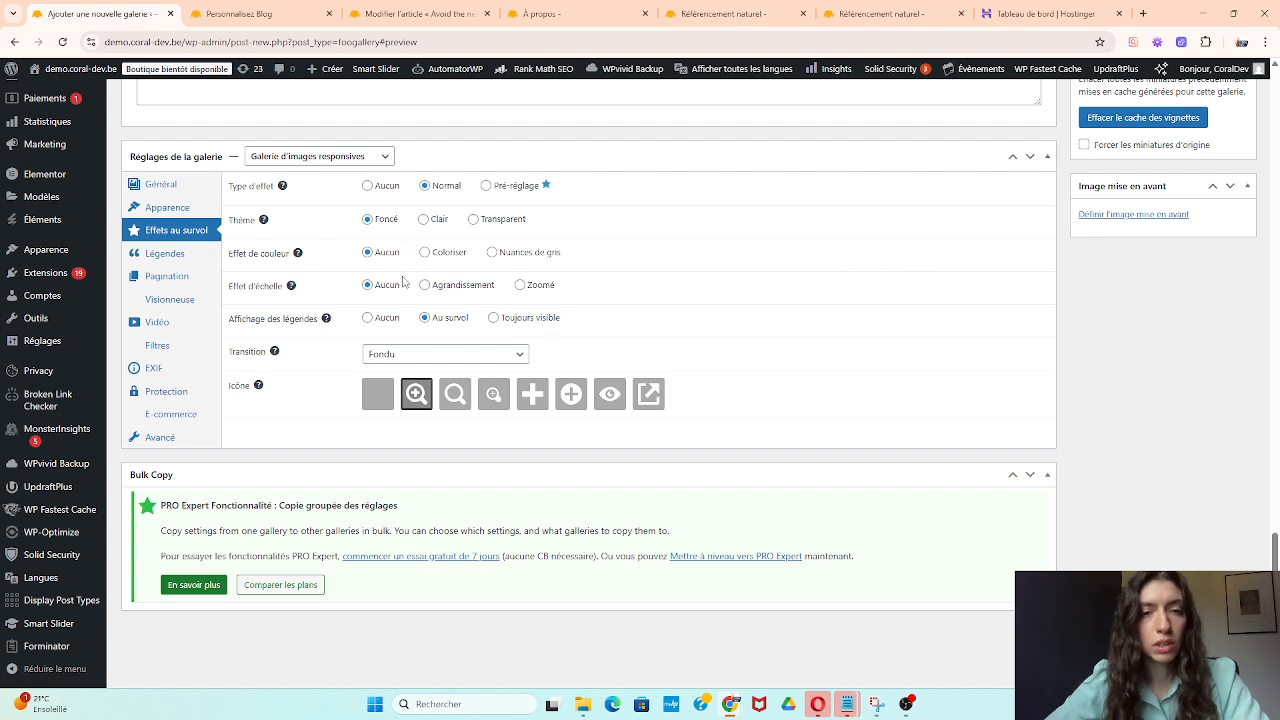
# Set the thumbnails' hover icon to the plain plus sign and check it in the gallery preview.
pyautogui.click(455, 397)
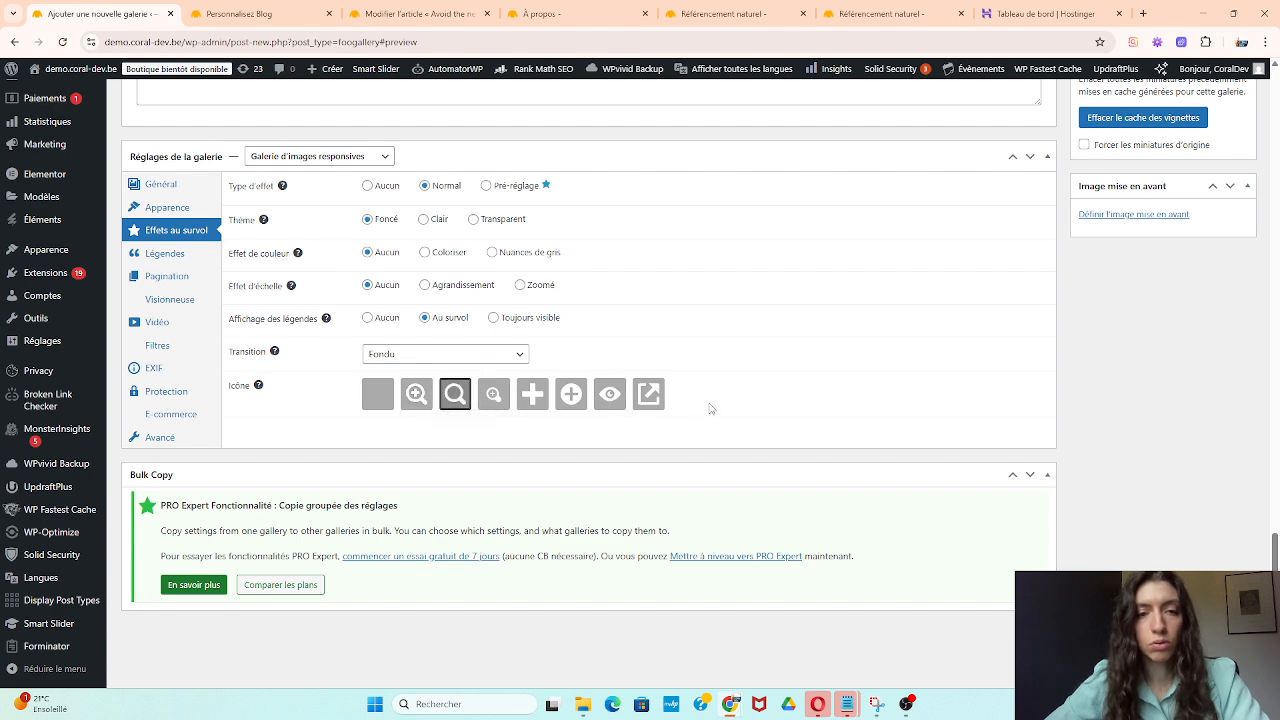
pyautogui.click(531, 397)
pyautogui.scroll(5, 786, 409)
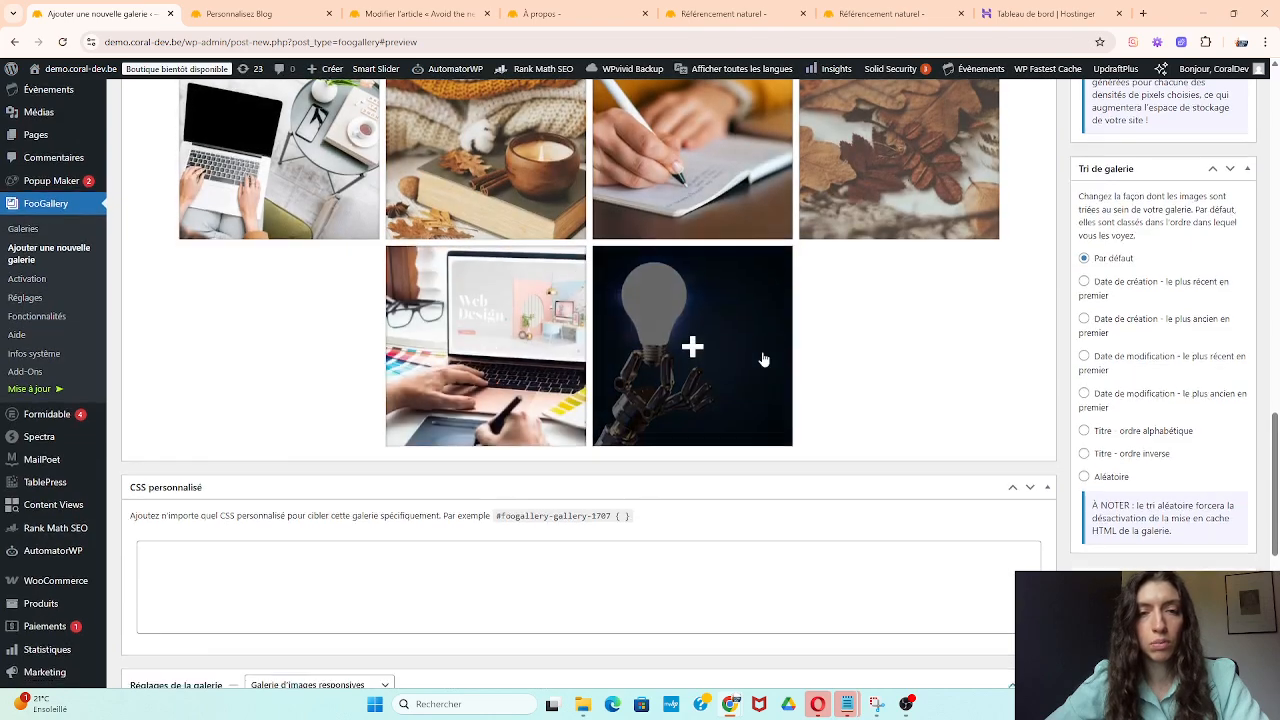
pyautogui.scroll(-5, 763, 360)
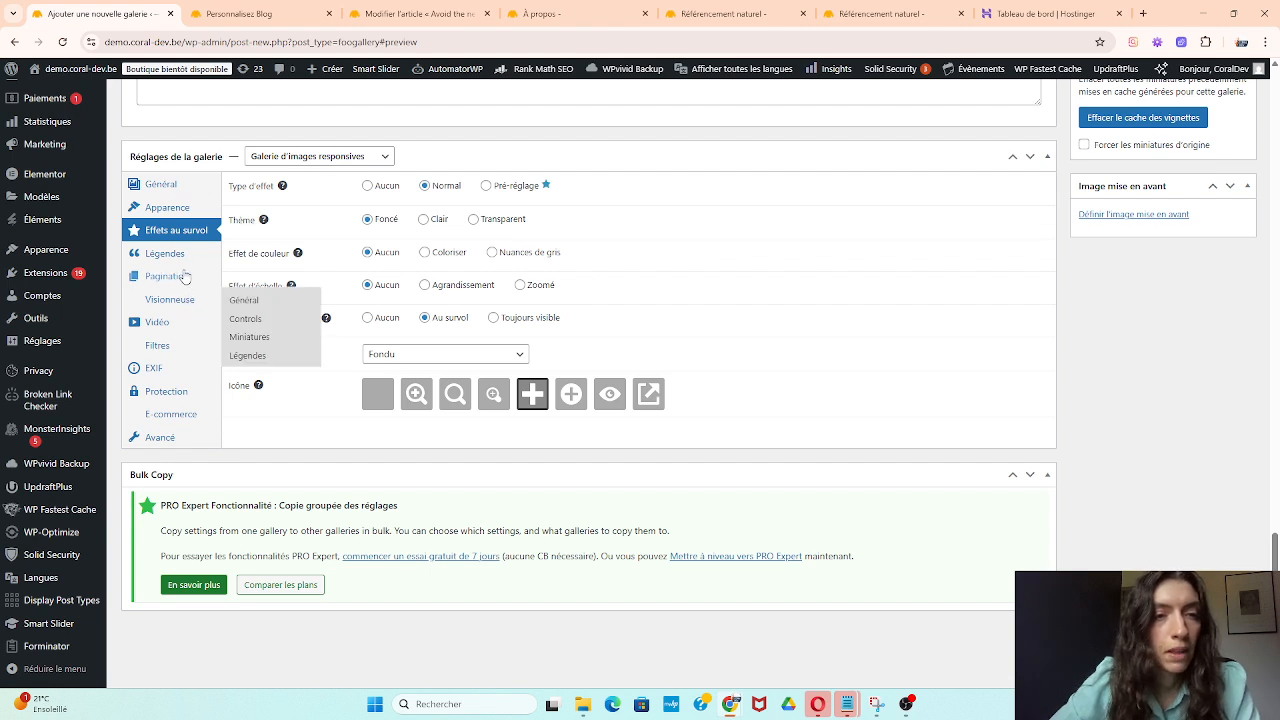
# Review the Pagination and Visionneuse settings, then open a preview image in the lightbox, advance two images and close it.
pyautogui.click(184, 277)
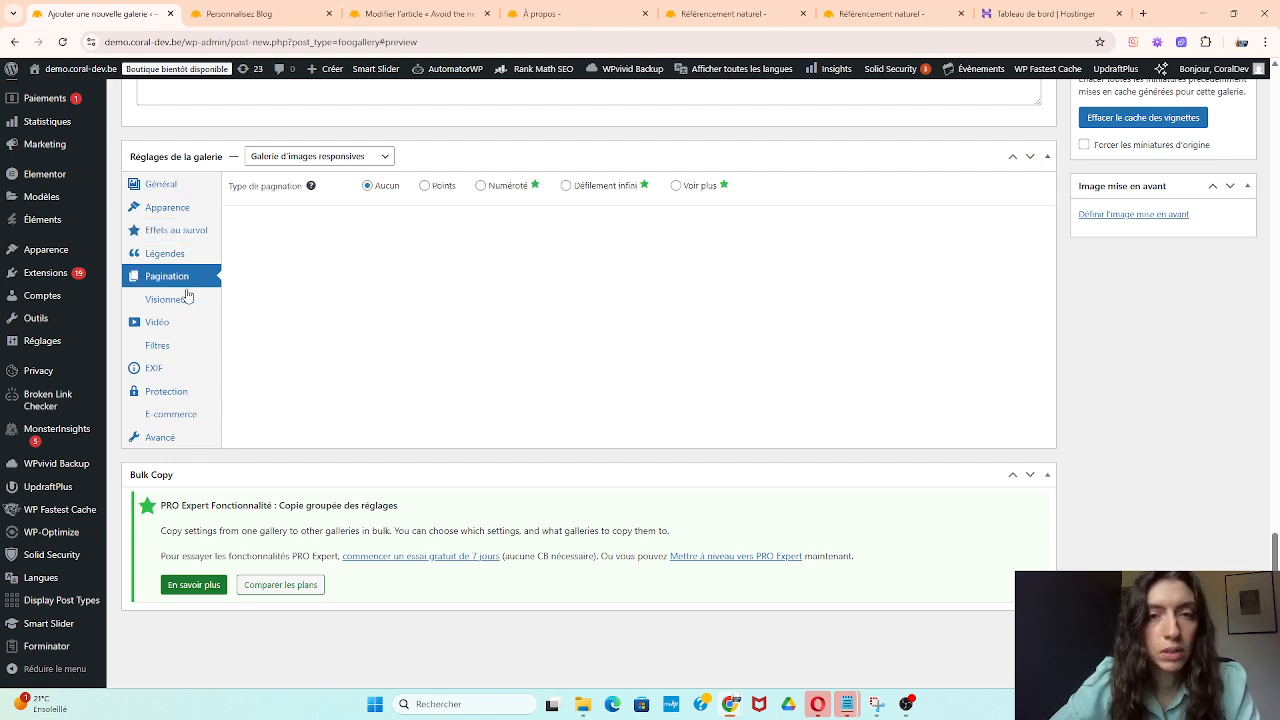
pyautogui.moveTo(179, 311)
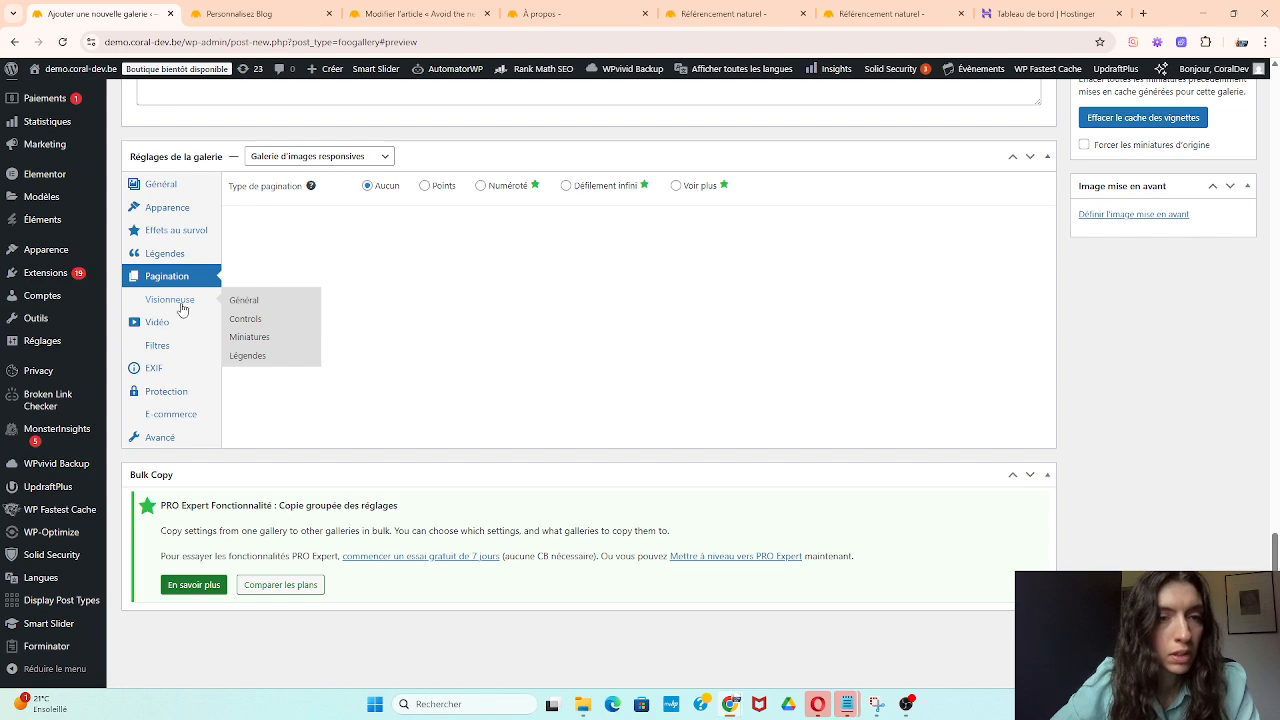
pyautogui.click(181, 305)
pyautogui.scroll(10, 664, 335)
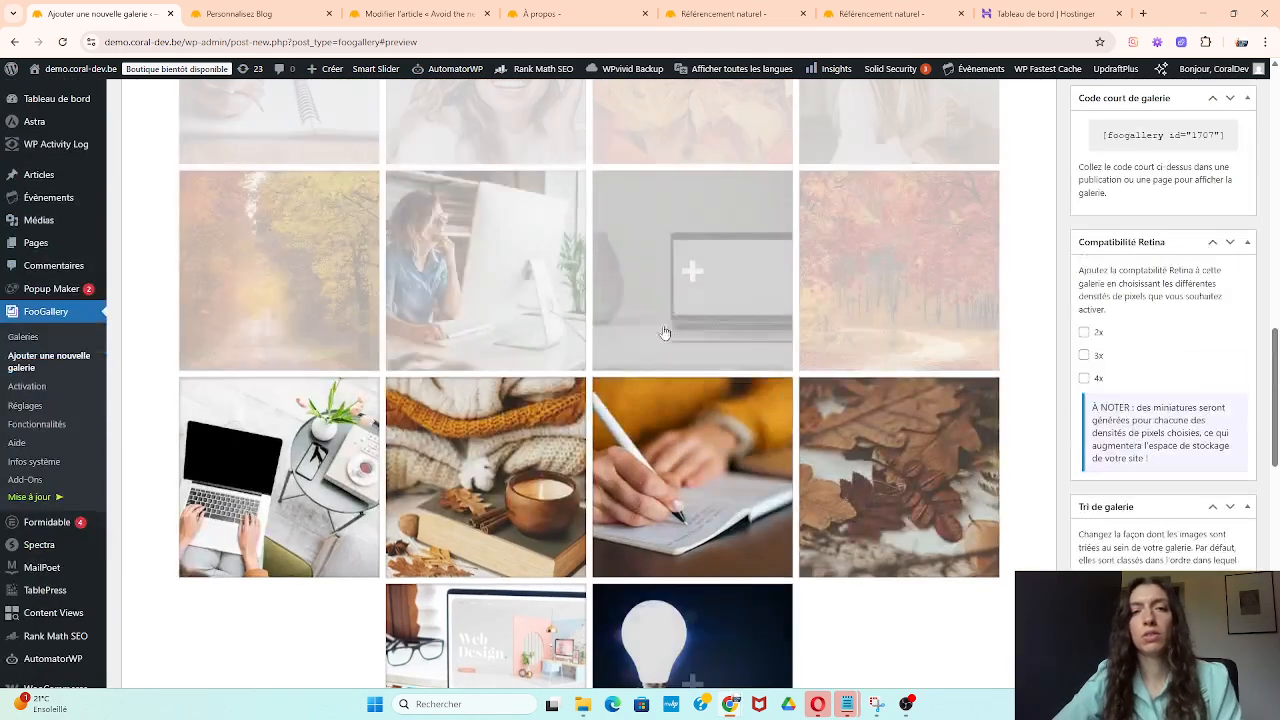
pyautogui.click(437, 262)
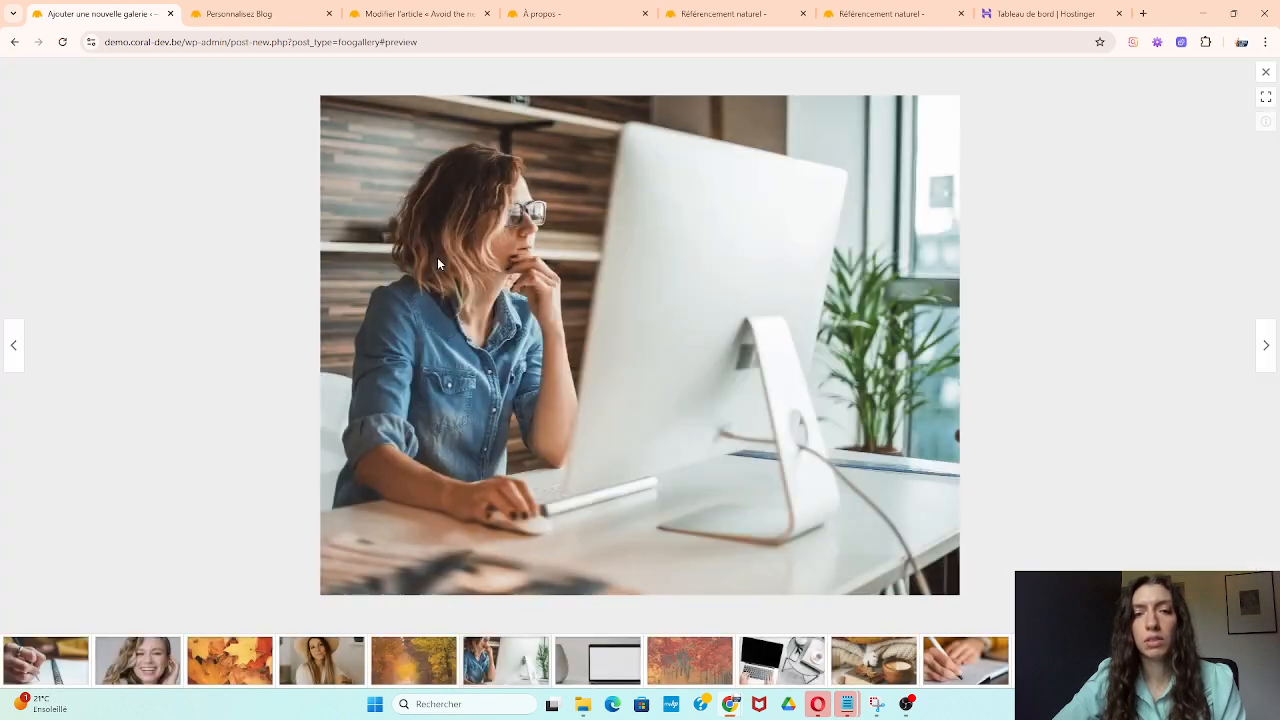
pyautogui.click(1265, 358)
pyautogui.click(1263, 366)
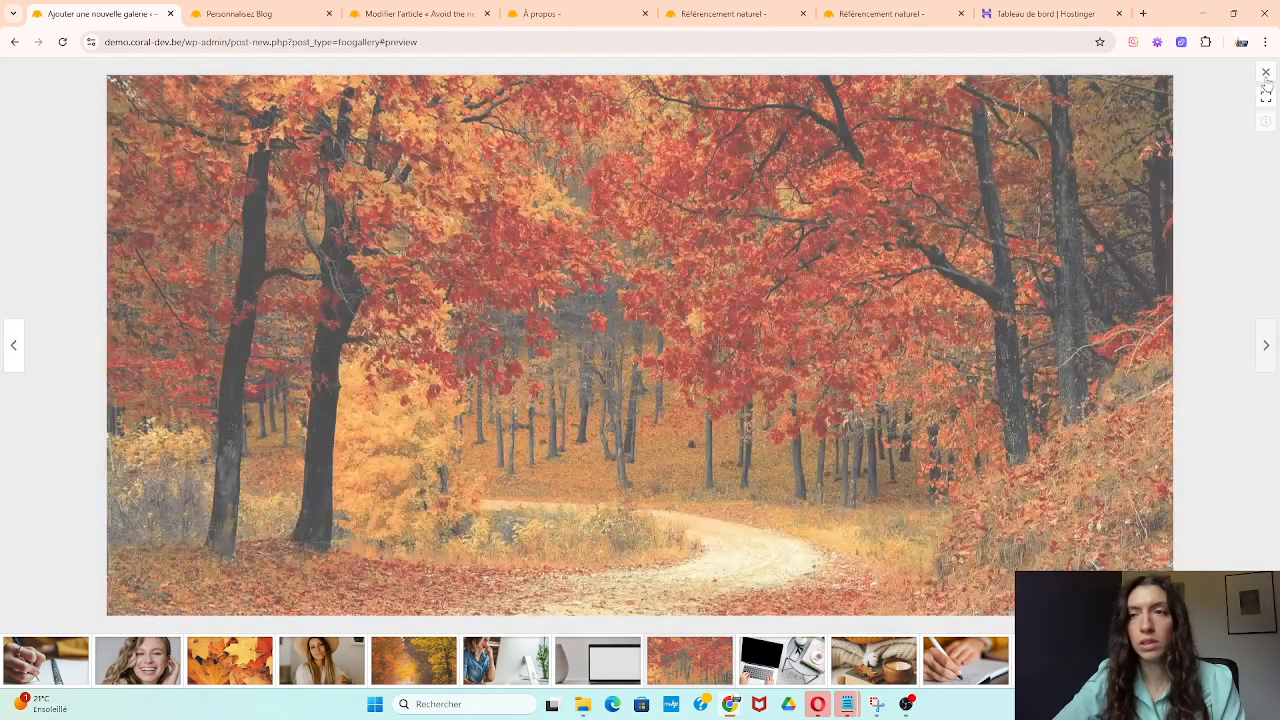
pyautogui.click(1267, 74)
# Set the lightbox theme to Foncé and check it by opening a preview image and advancing one image.
pyautogui.scroll(-10, 486, 477)
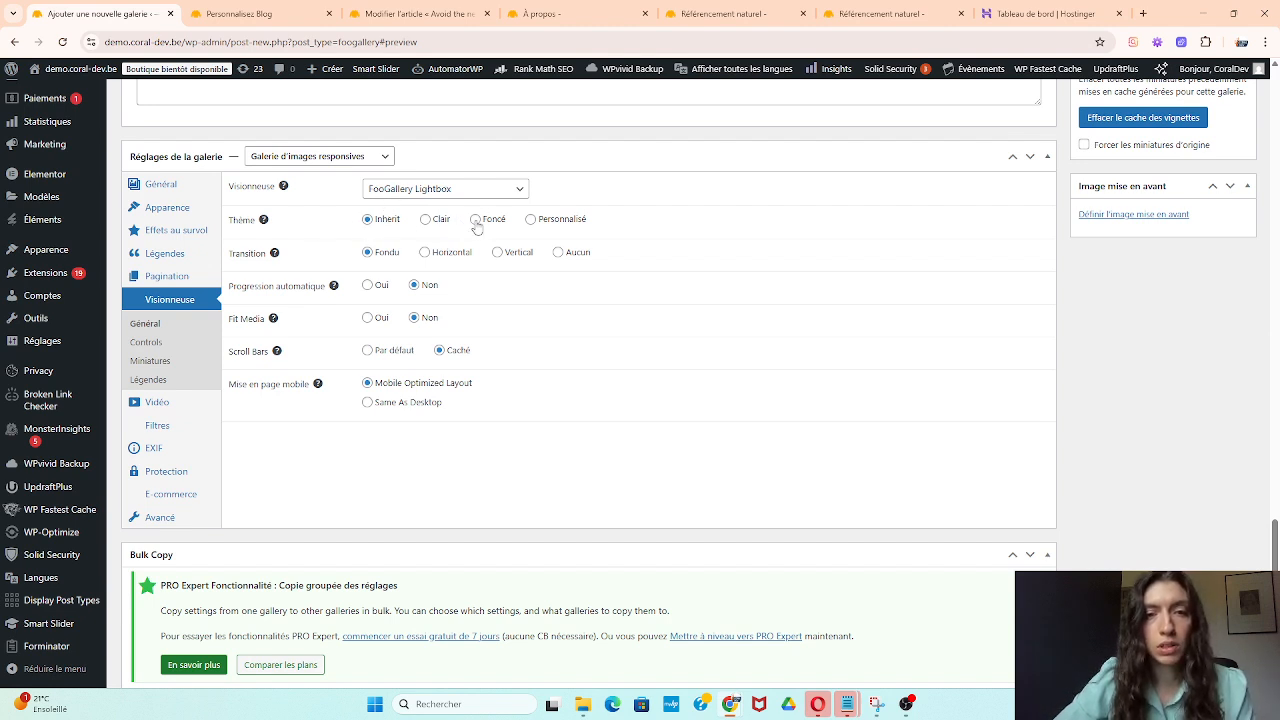
pyautogui.scroll(10, 617, 467)
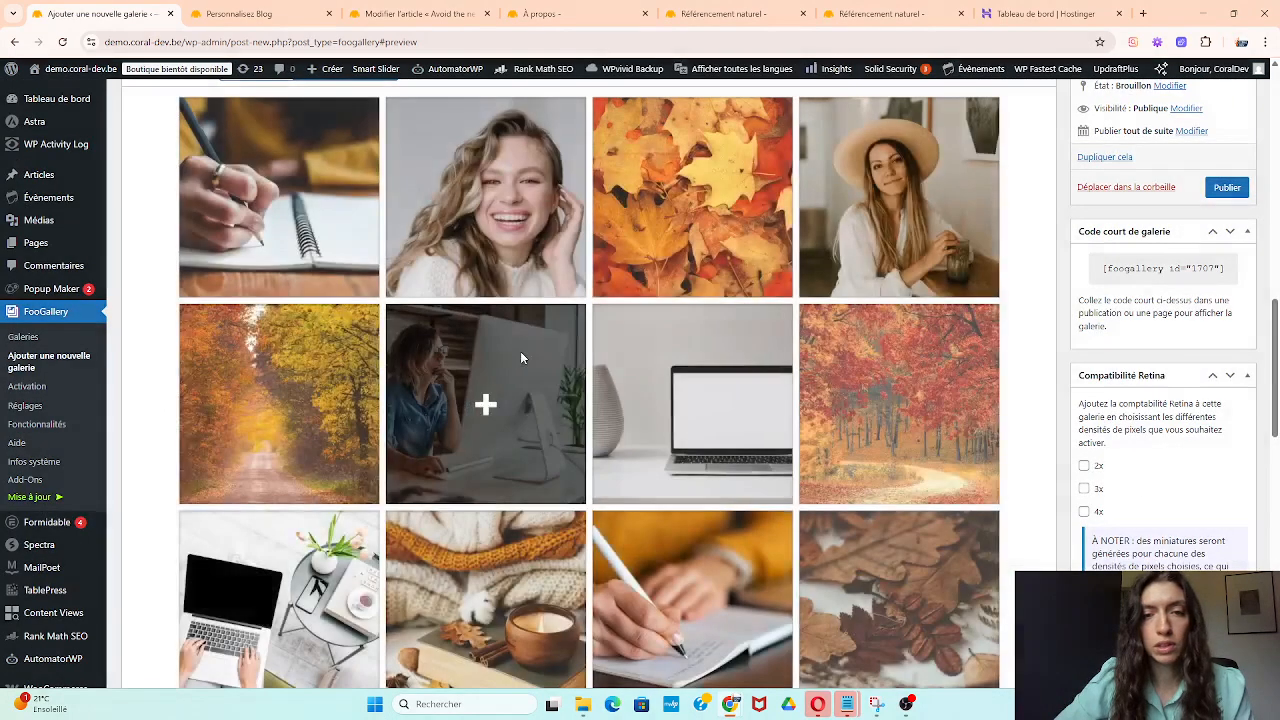
pyautogui.click(520, 351)
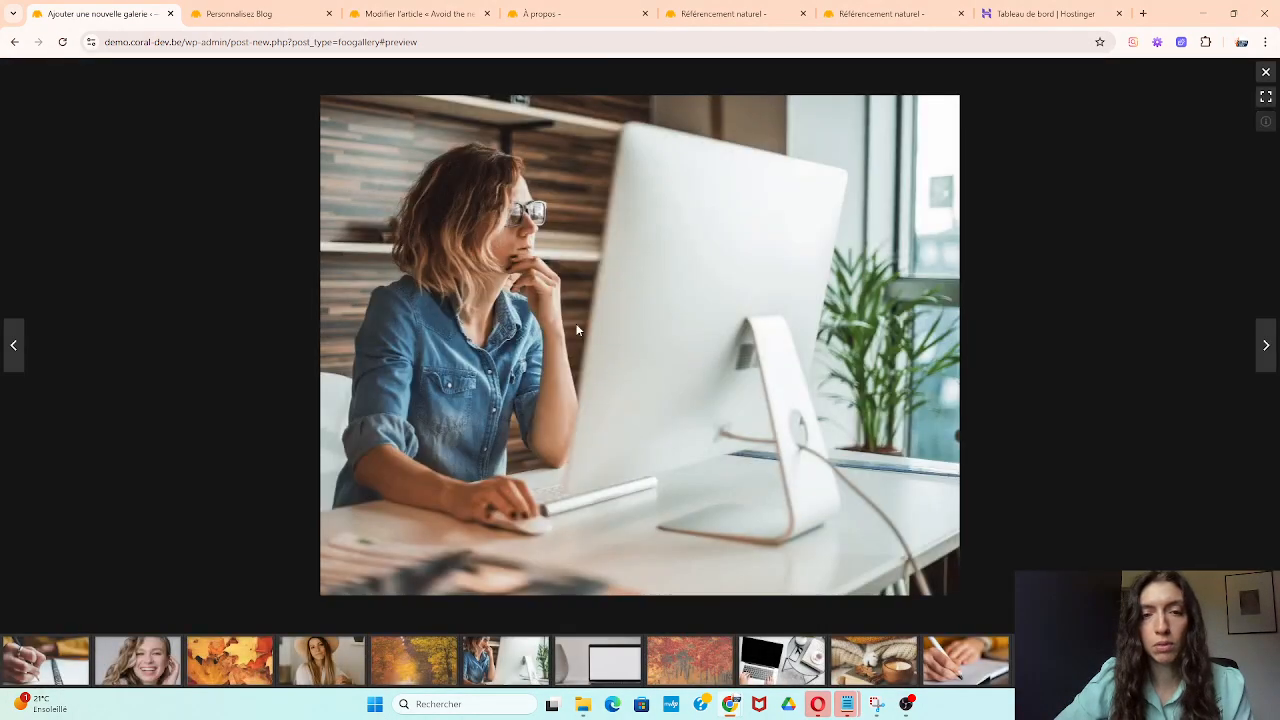
pyautogui.click(1266, 350)
pyautogui.click(1266, 72)
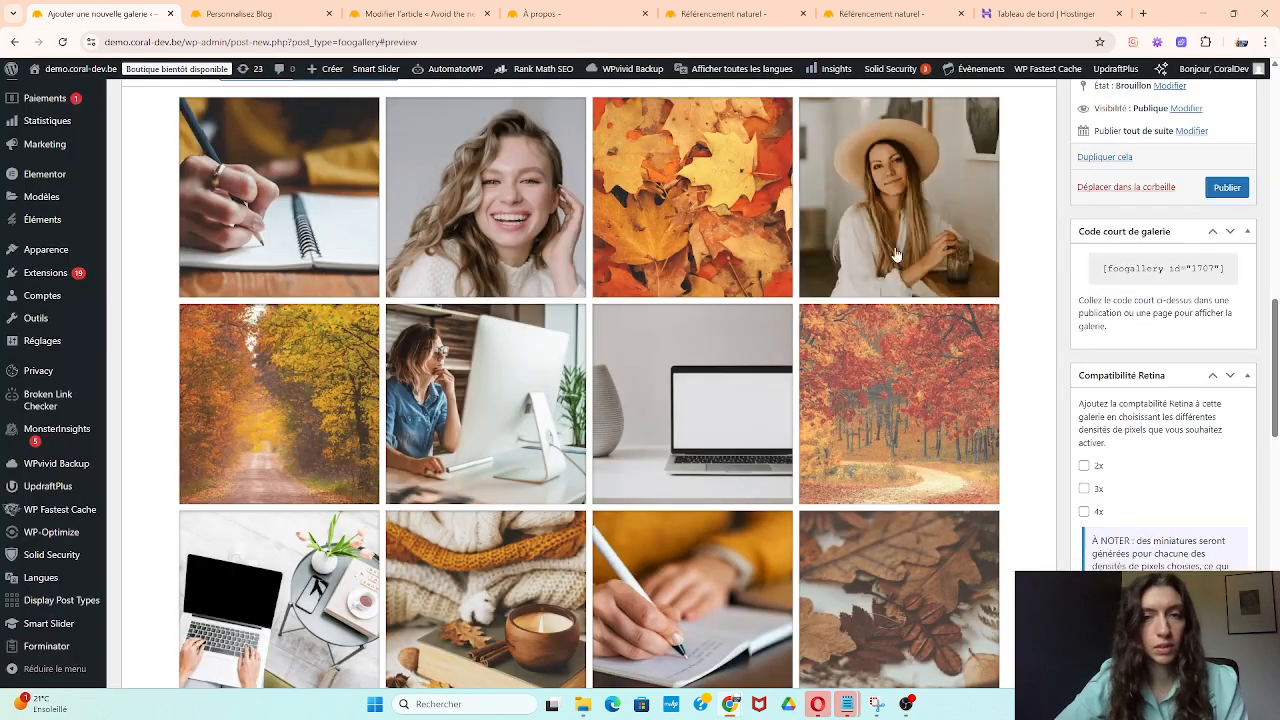
# Review the lightbox's Controls settings and the overall gallery preview.
pyautogui.scroll(-12, 720, 400)
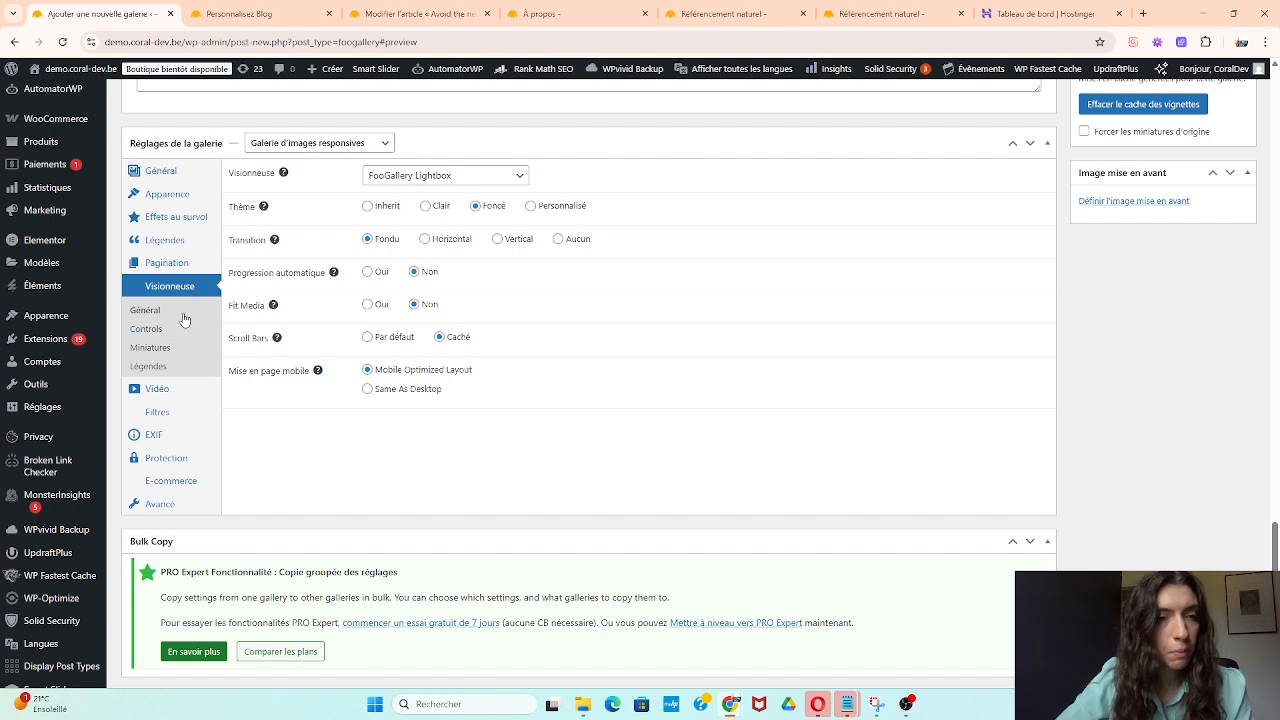
pyautogui.click(146, 329)
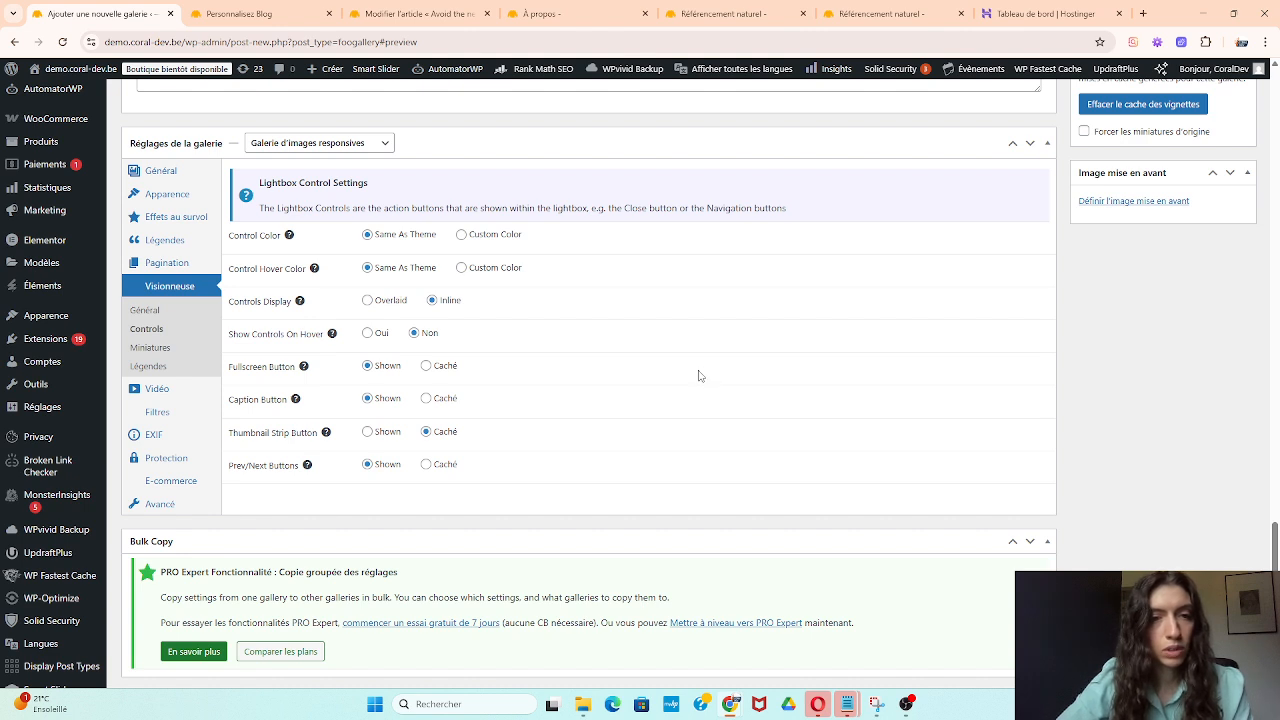
pyautogui.scroll(15, 699, 375)
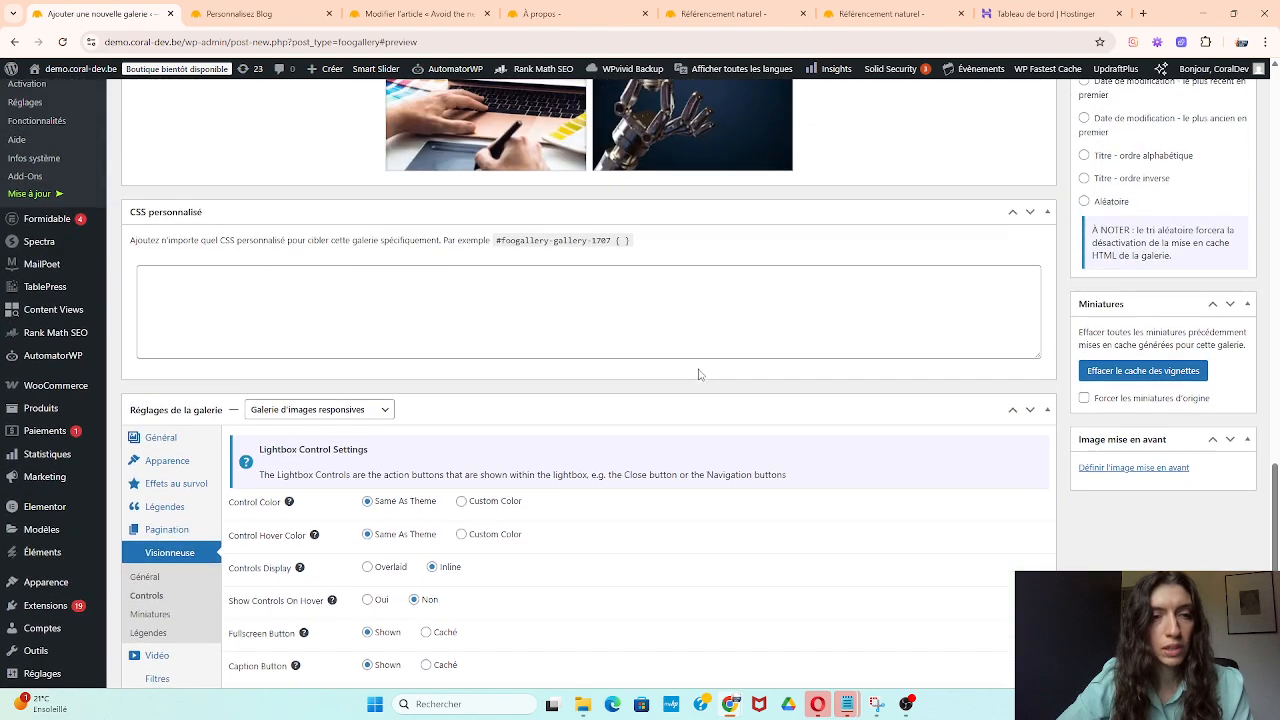
pyautogui.scroll(4, 699, 371)
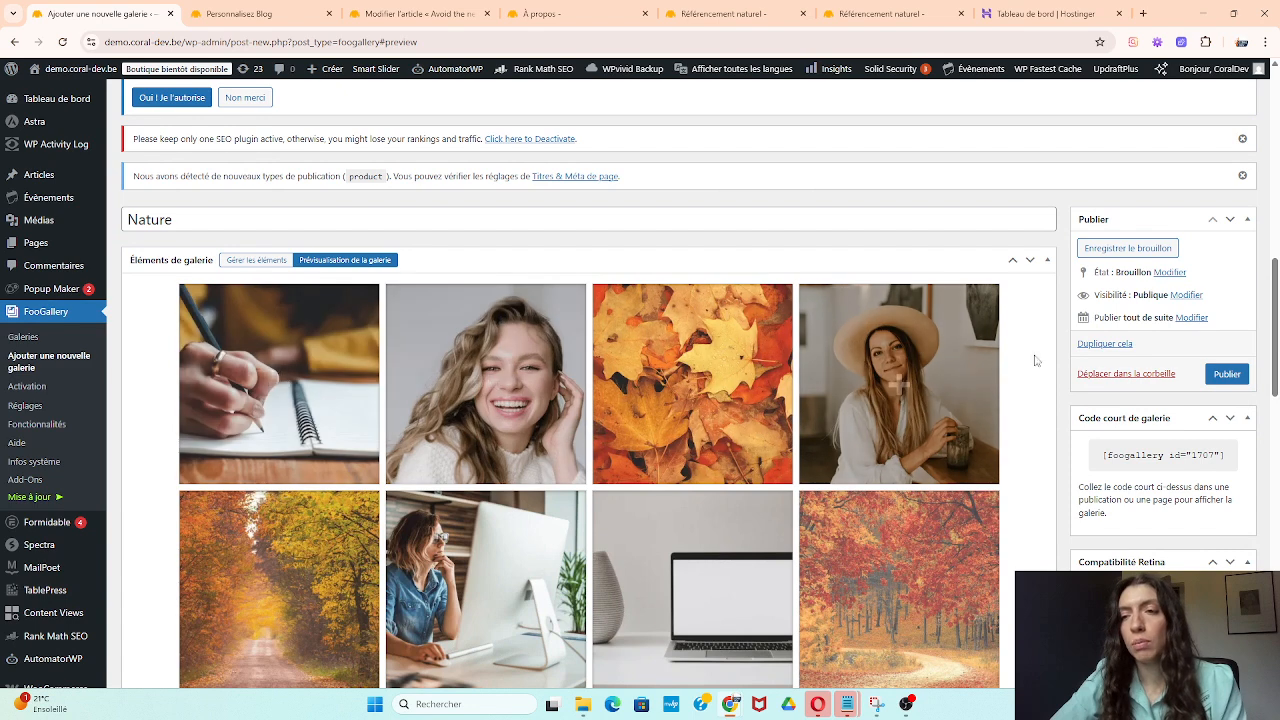
# Publish the Nature gallery and copy its shortcode.
pyautogui.click(1226, 375)
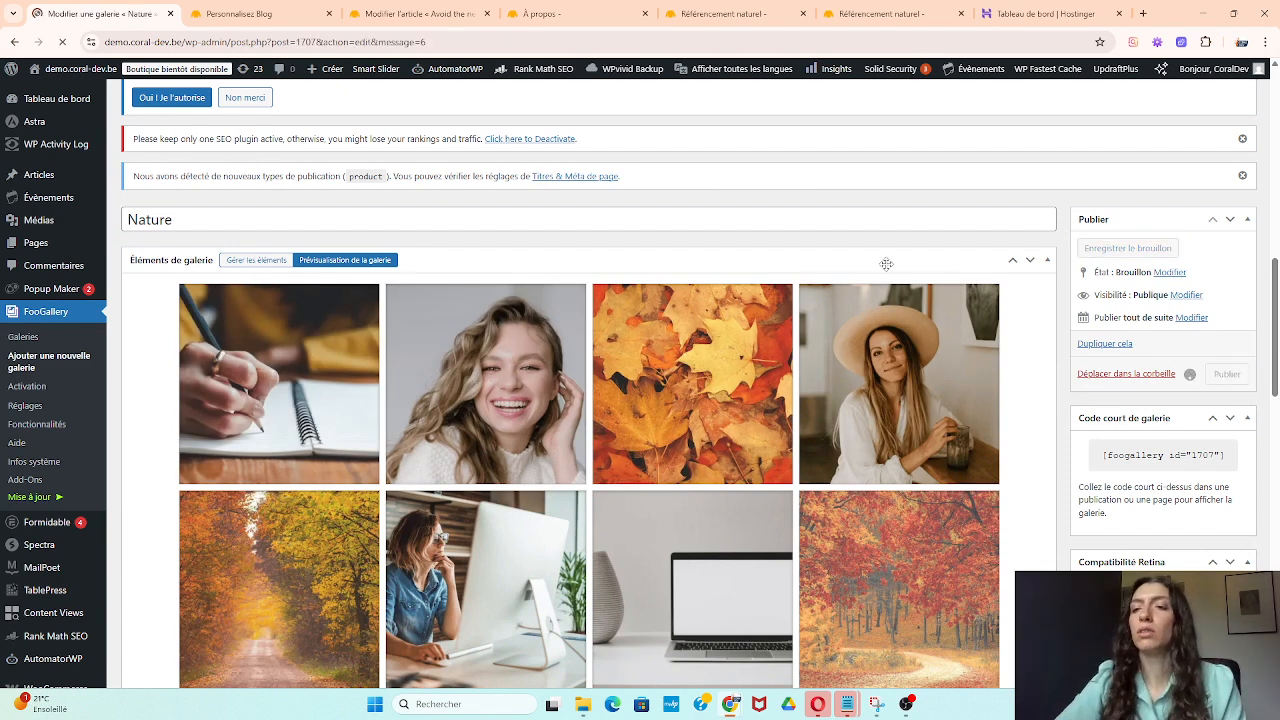
pyautogui.scroll(-5, 1006, 457)
pyautogui.scroll(-7, 1006, 457)
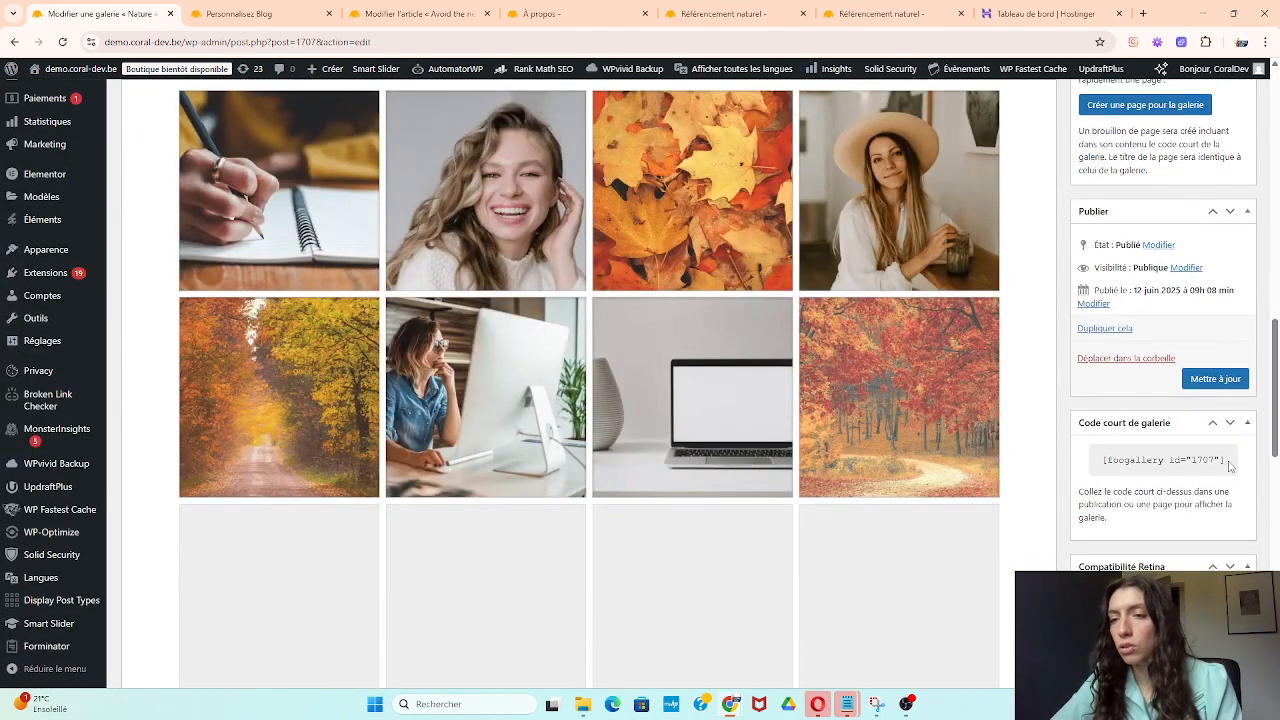
pyautogui.click(1120, 468)
pyautogui.hotkey('ctrl', 'c')
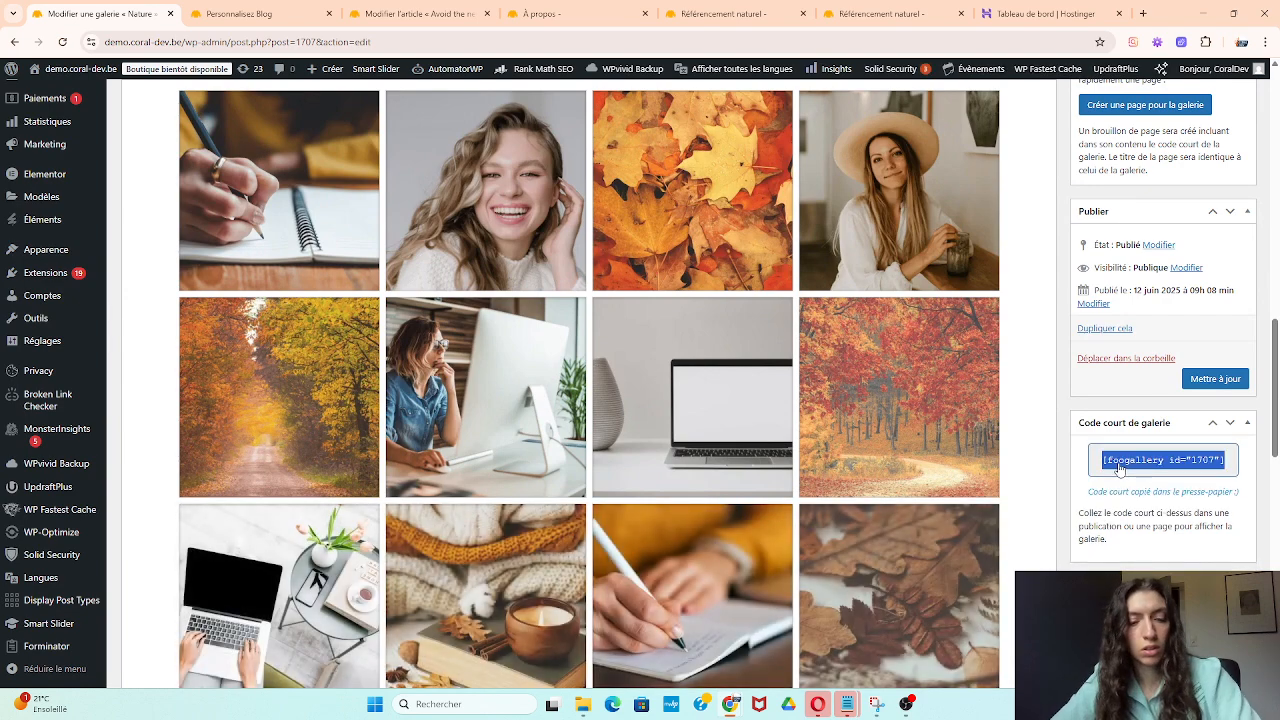
# Create a new WordPress page titled "Photos".
pyautogui.scroll(20, 1026, 539)
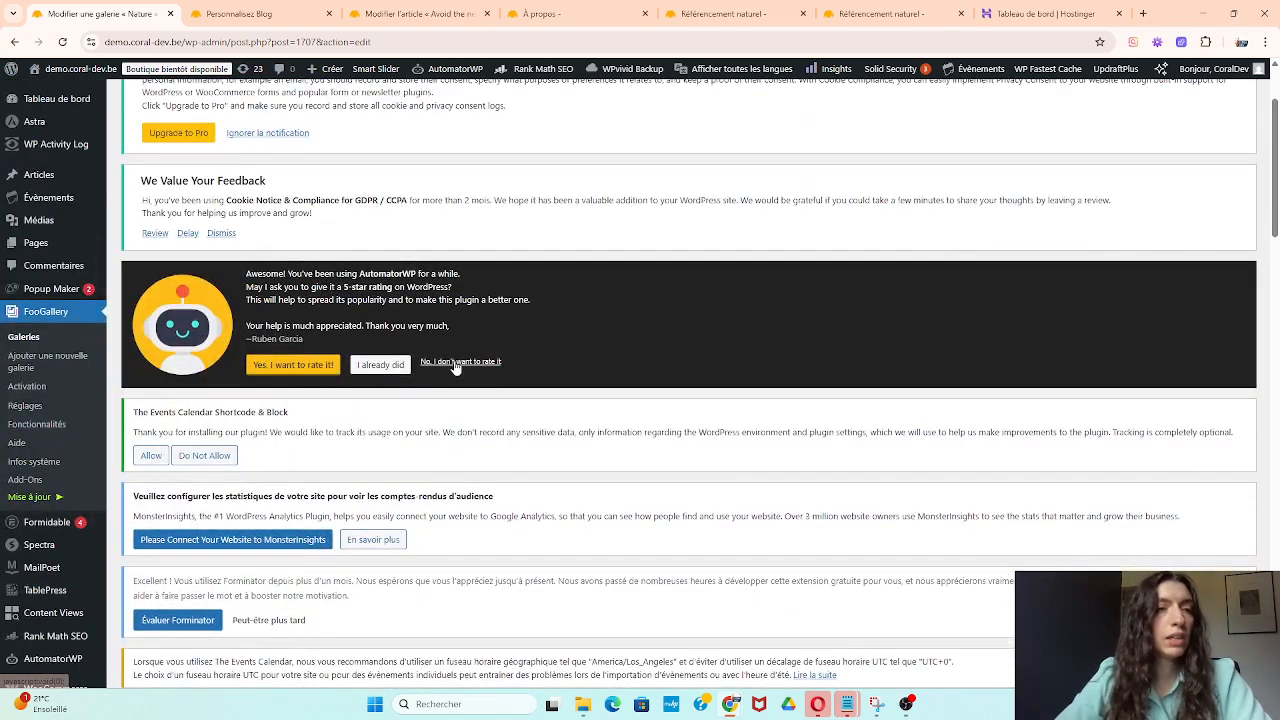
pyautogui.click(40, 244)
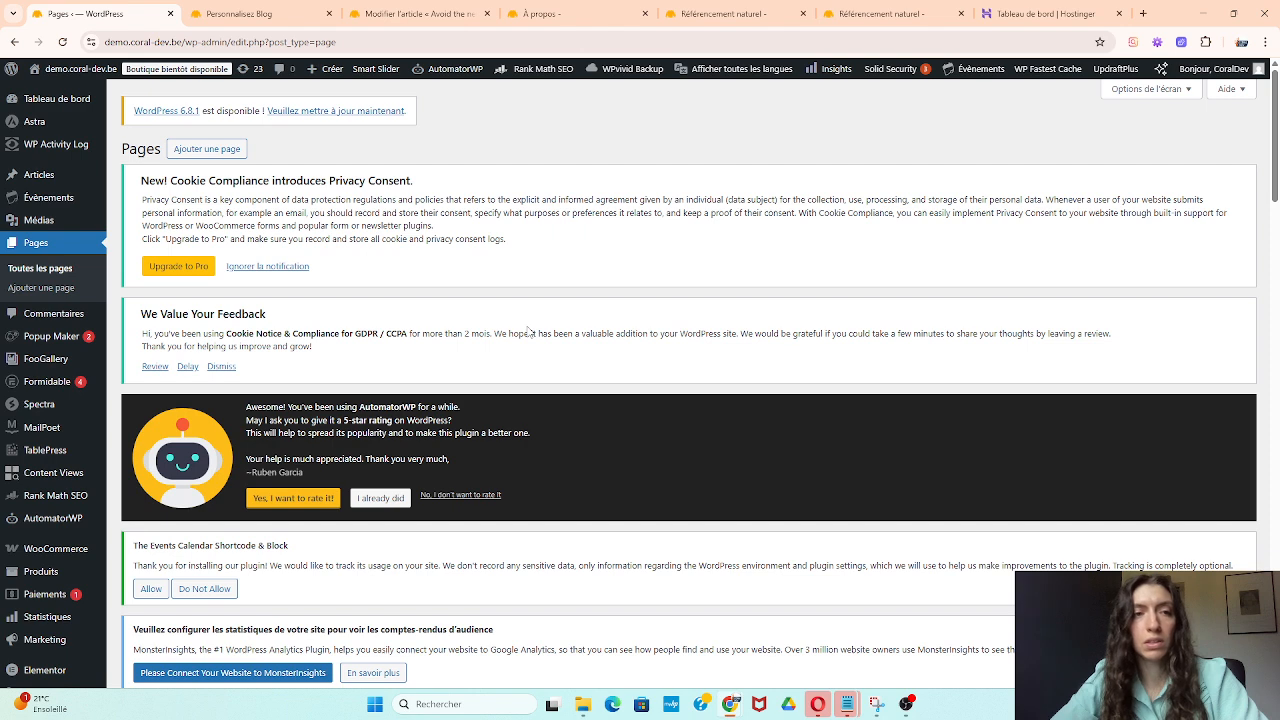
pyautogui.click(228, 148)
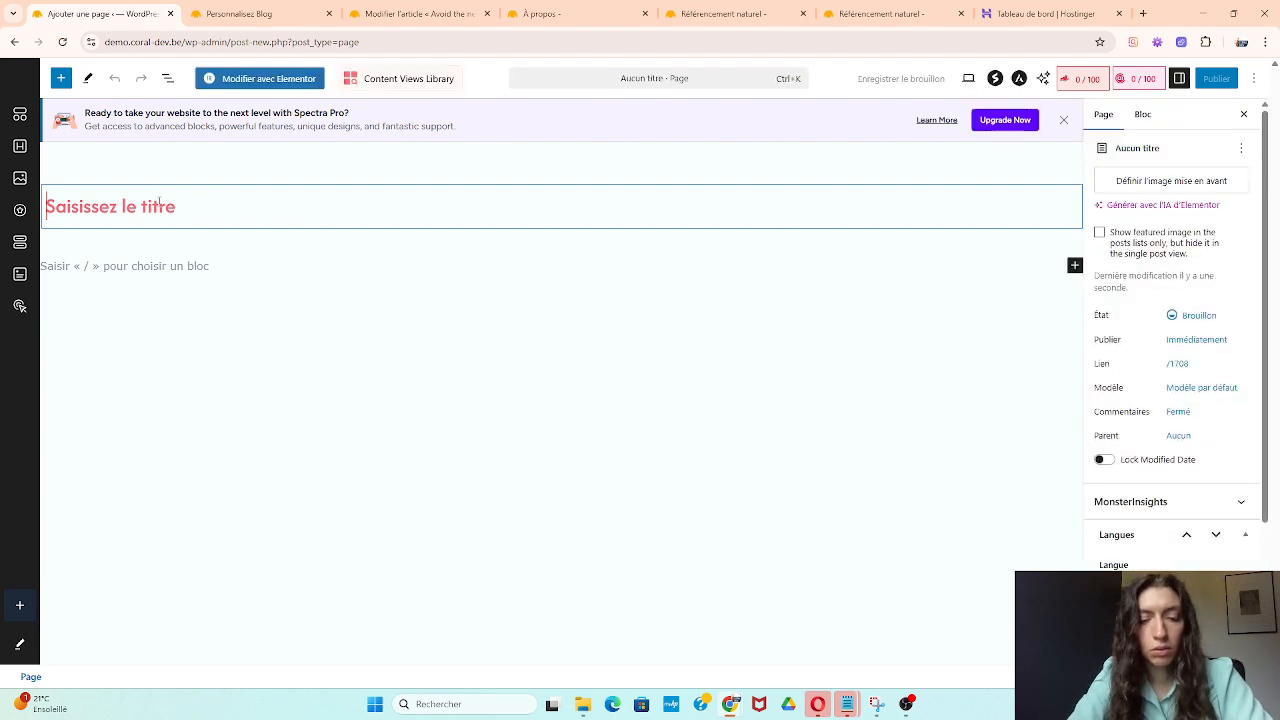
pyautogui.write('Pho')
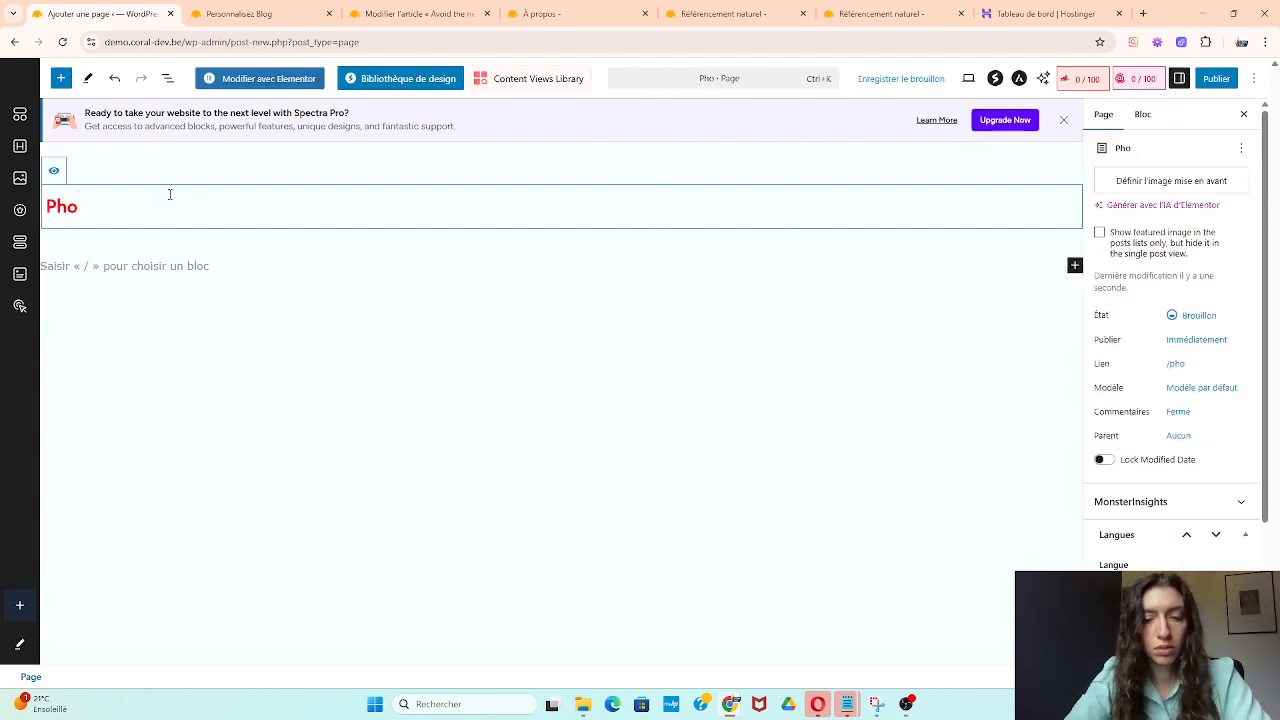
pyautogui.write('tos')
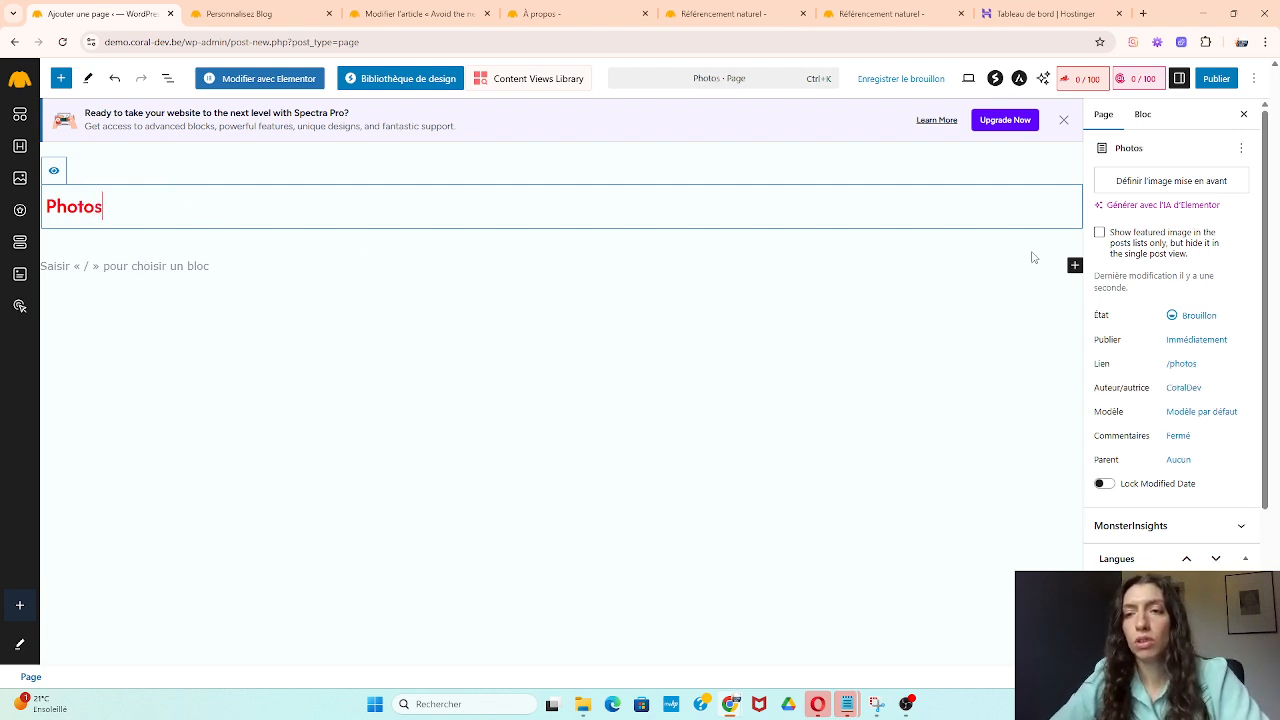
# Add a Code court block containing [foogallery id="1707"] to the Photos page and publish the page.
pyautogui.click(1075, 265)
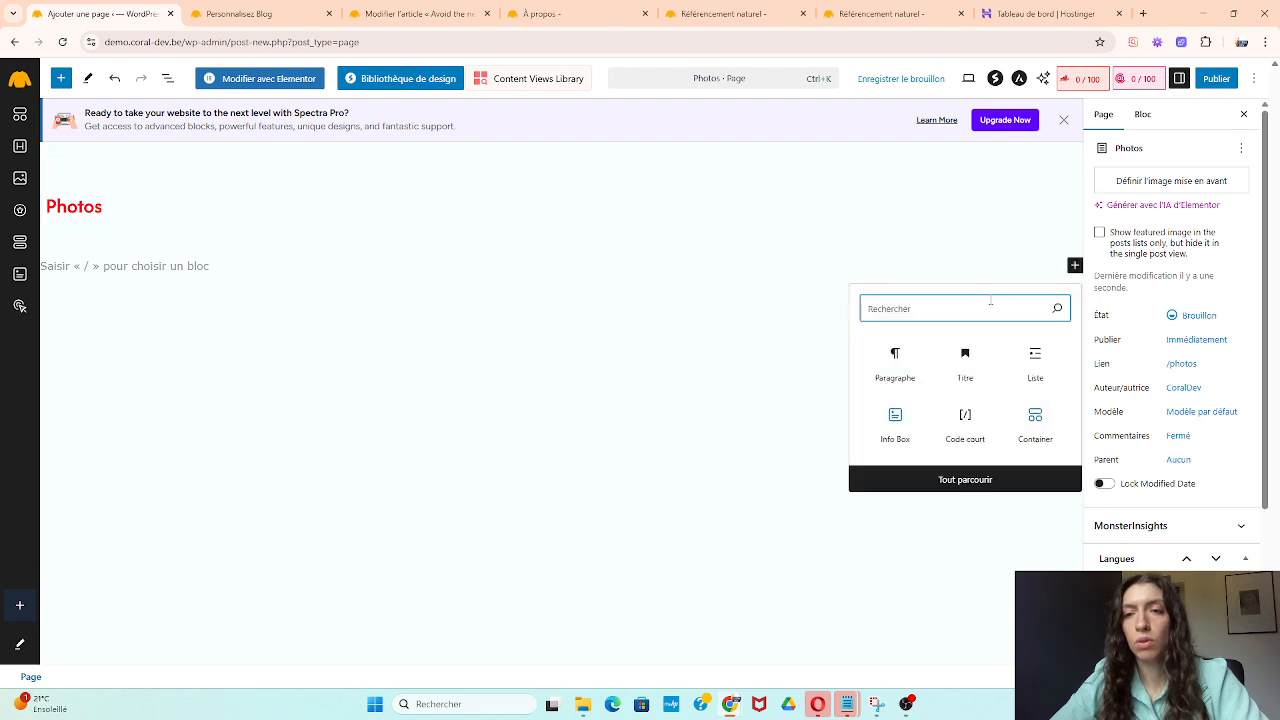
pyautogui.click(966, 426)
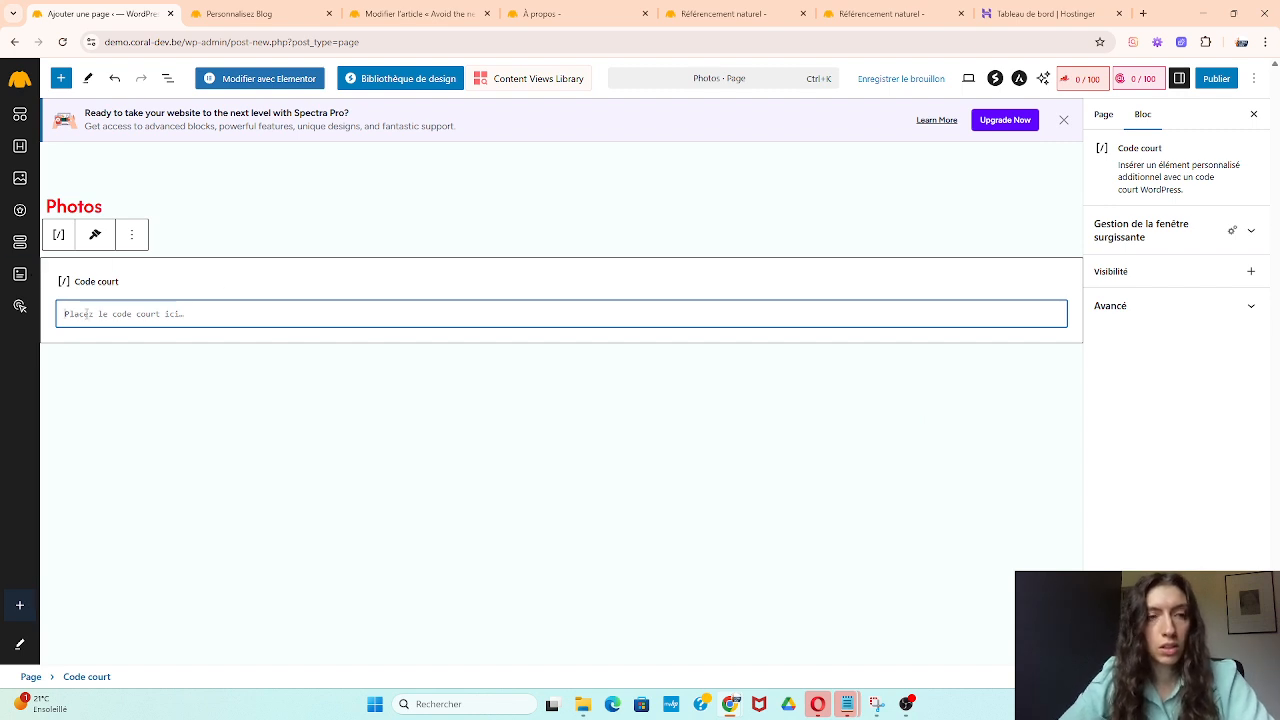
pyautogui.hotkey('ctrl', 'v')
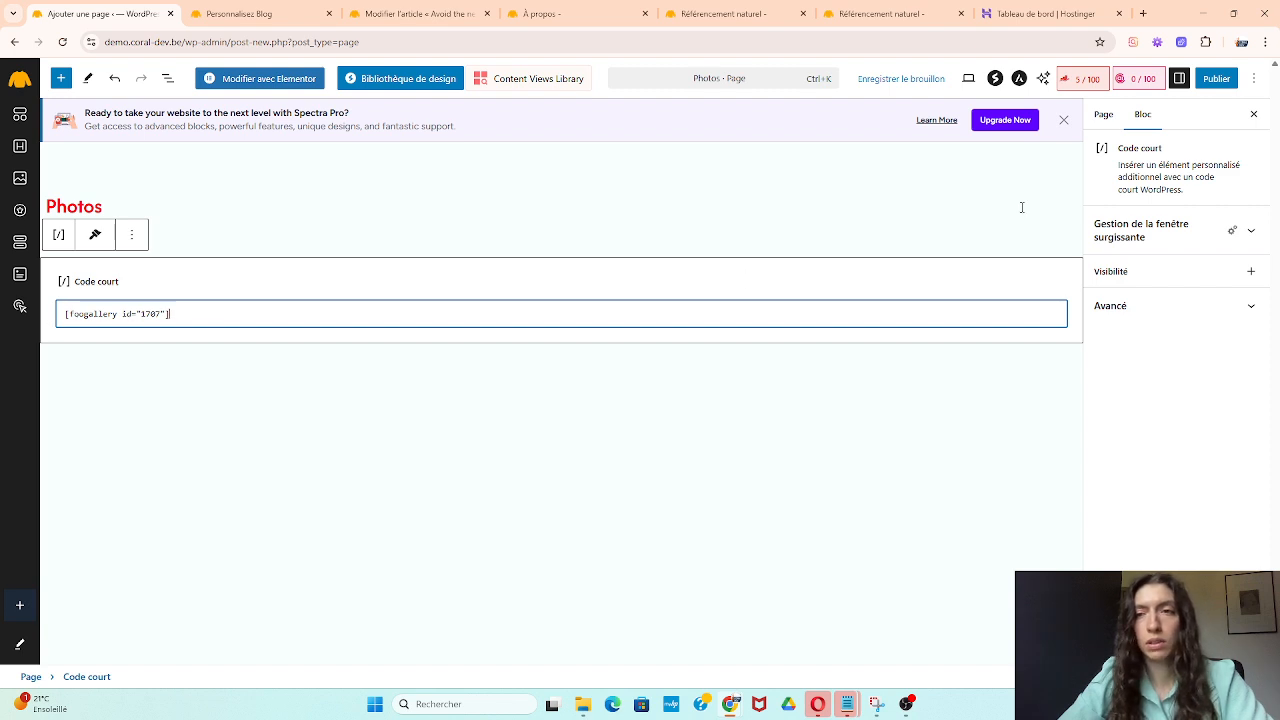
pyautogui.click(1217, 80)
pyautogui.click(1218, 78)
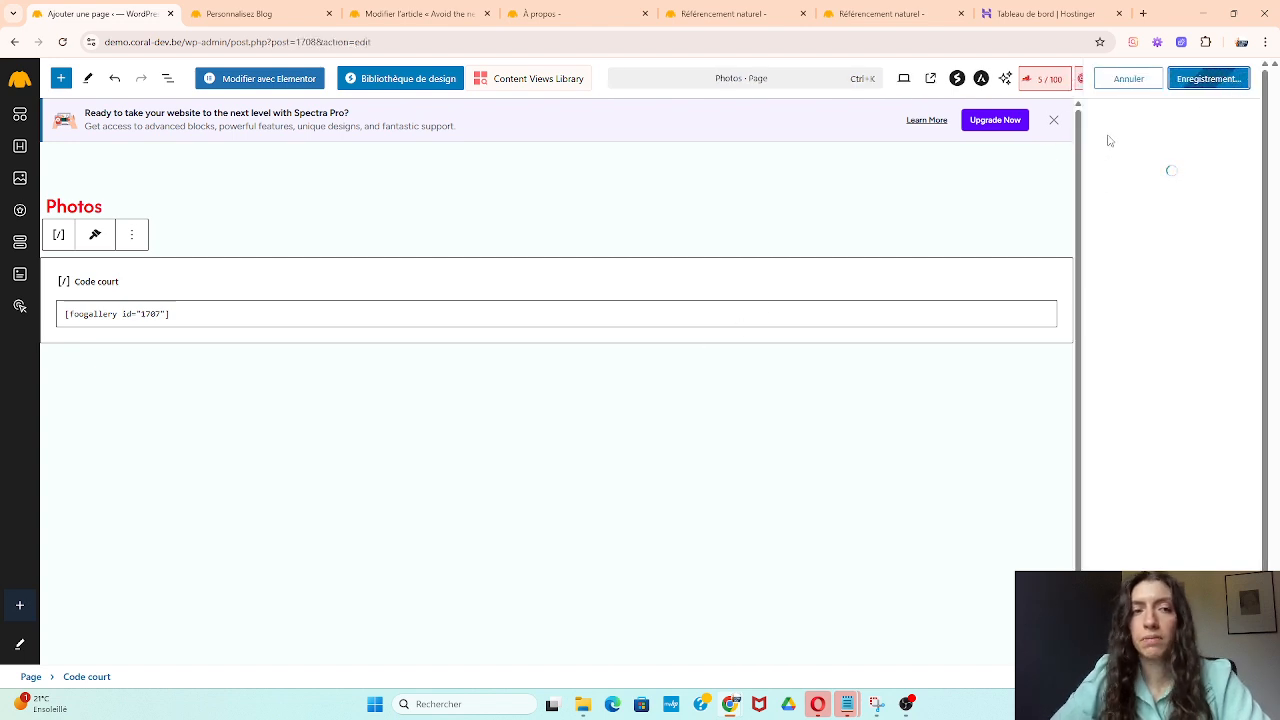
pyautogui.click(1247, 84)
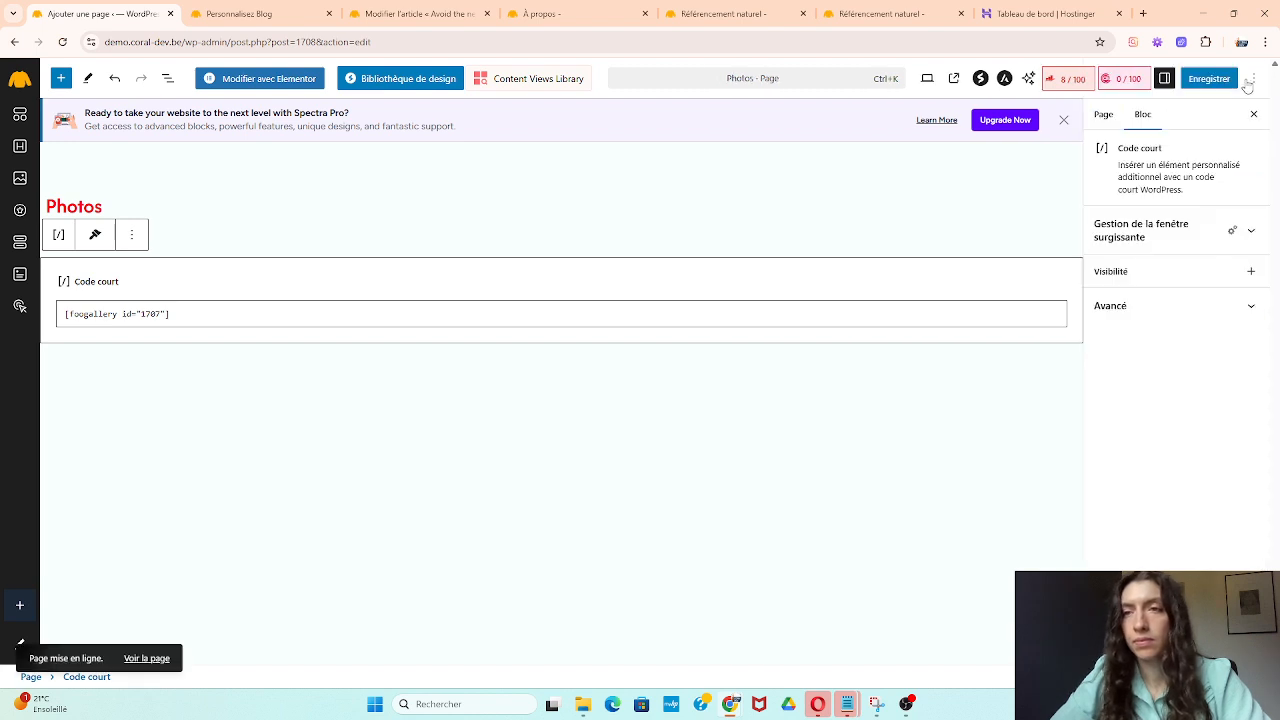
# View the published Photos page on the site and look over the whole gallery grid.
pyautogui.click(954, 80)
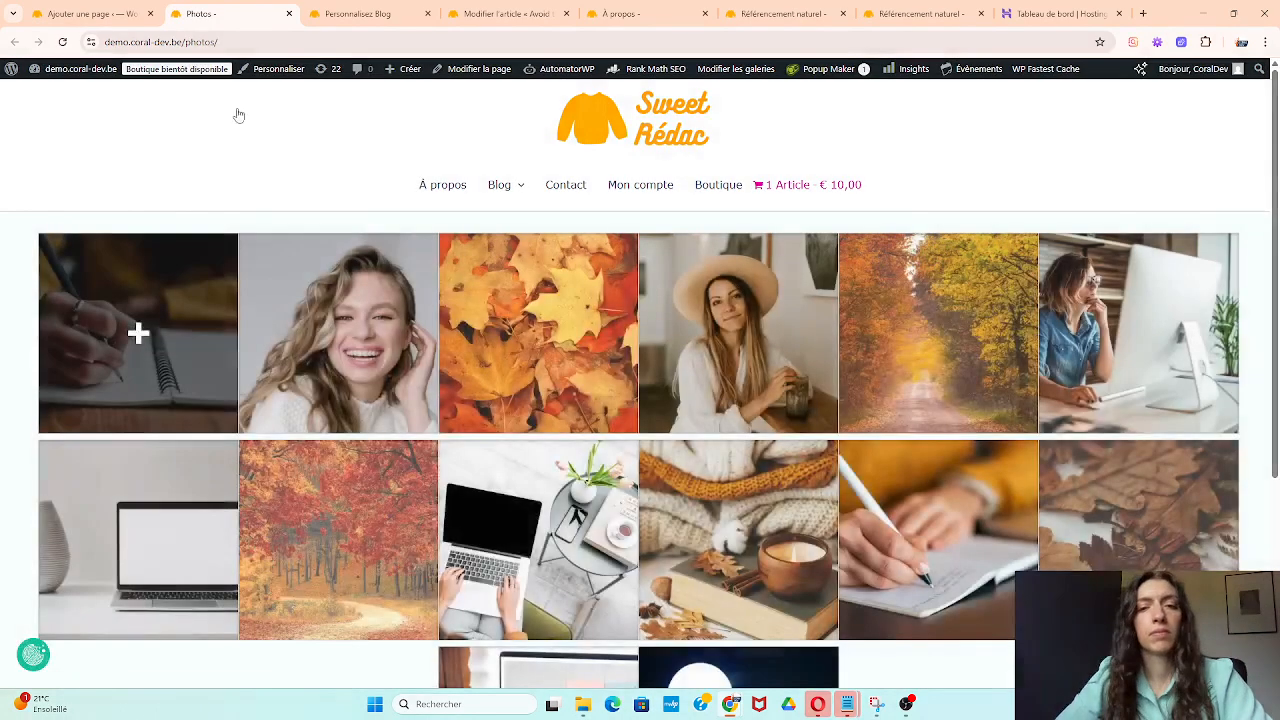
pyautogui.scroll(-2, 240, 118)
pyautogui.scroll(-2, 240, 118)
pyautogui.scroll(4, 240, 118)
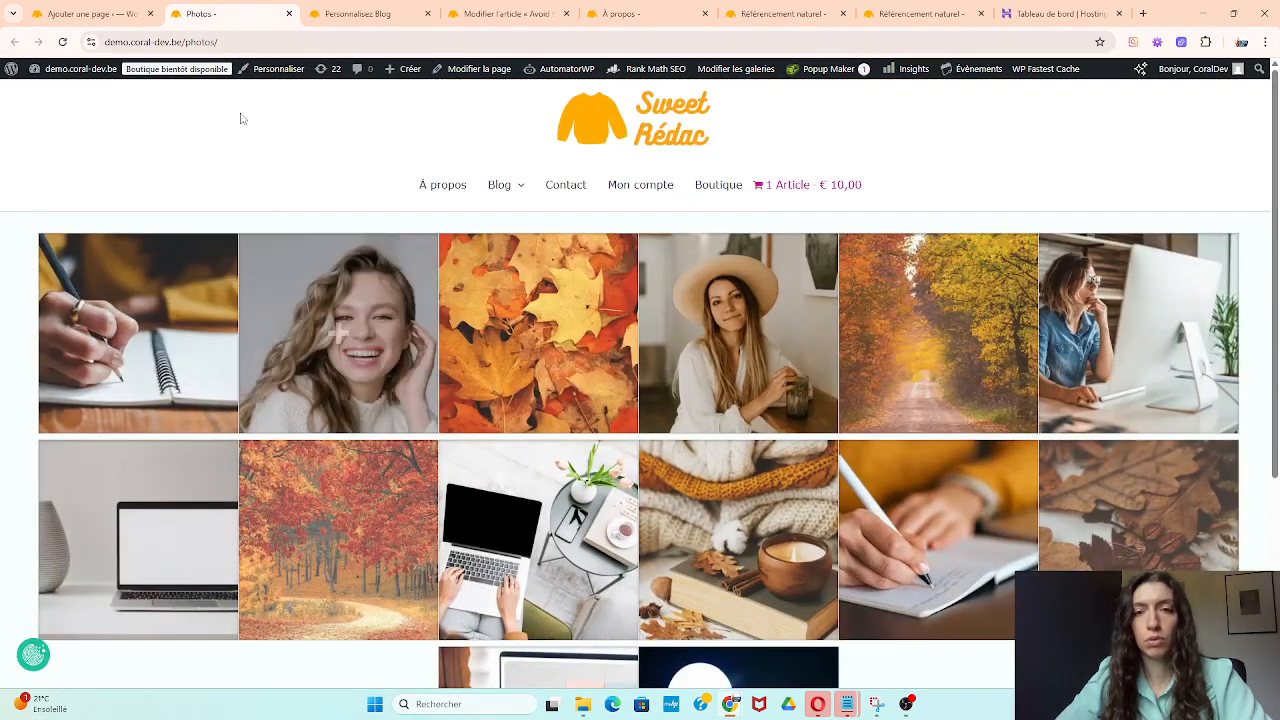
pyautogui.scroll(-4, 240, 118)
pyautogui.scroll(4, 240, 118)
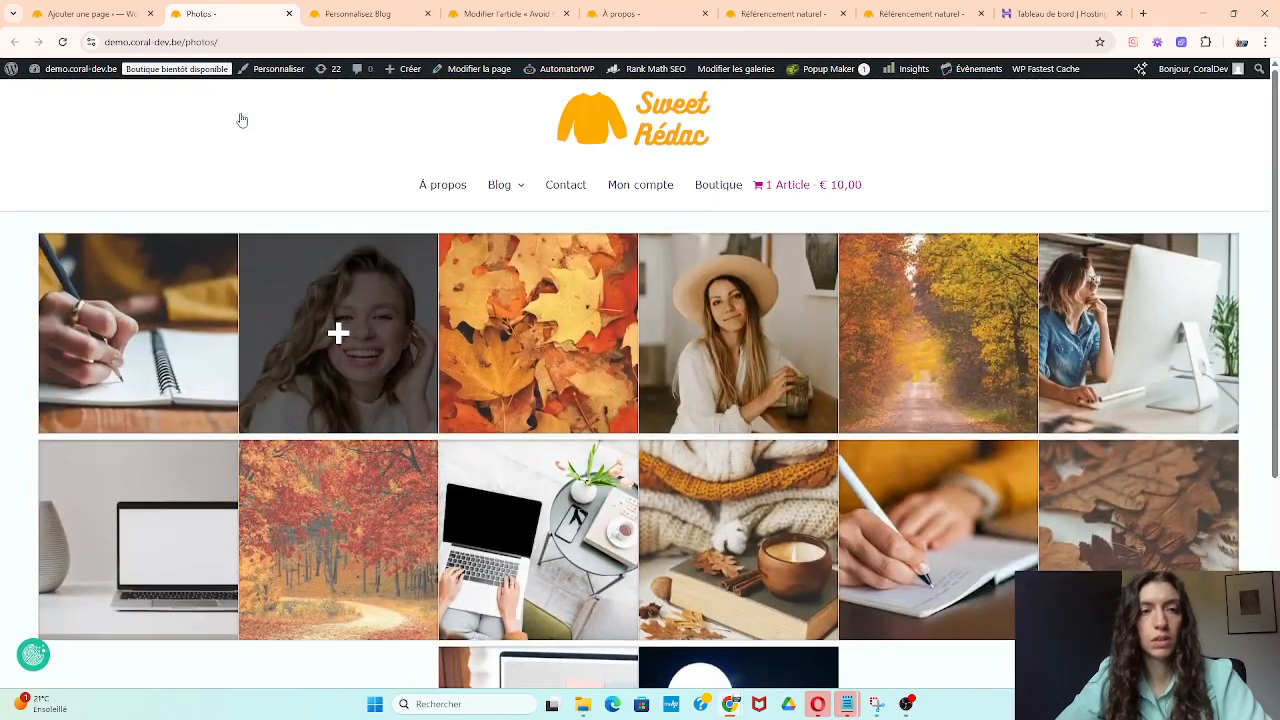
# Return to the Photos page editor, remove the shortcode block and save the page.
pyautogui.click(85, 12)
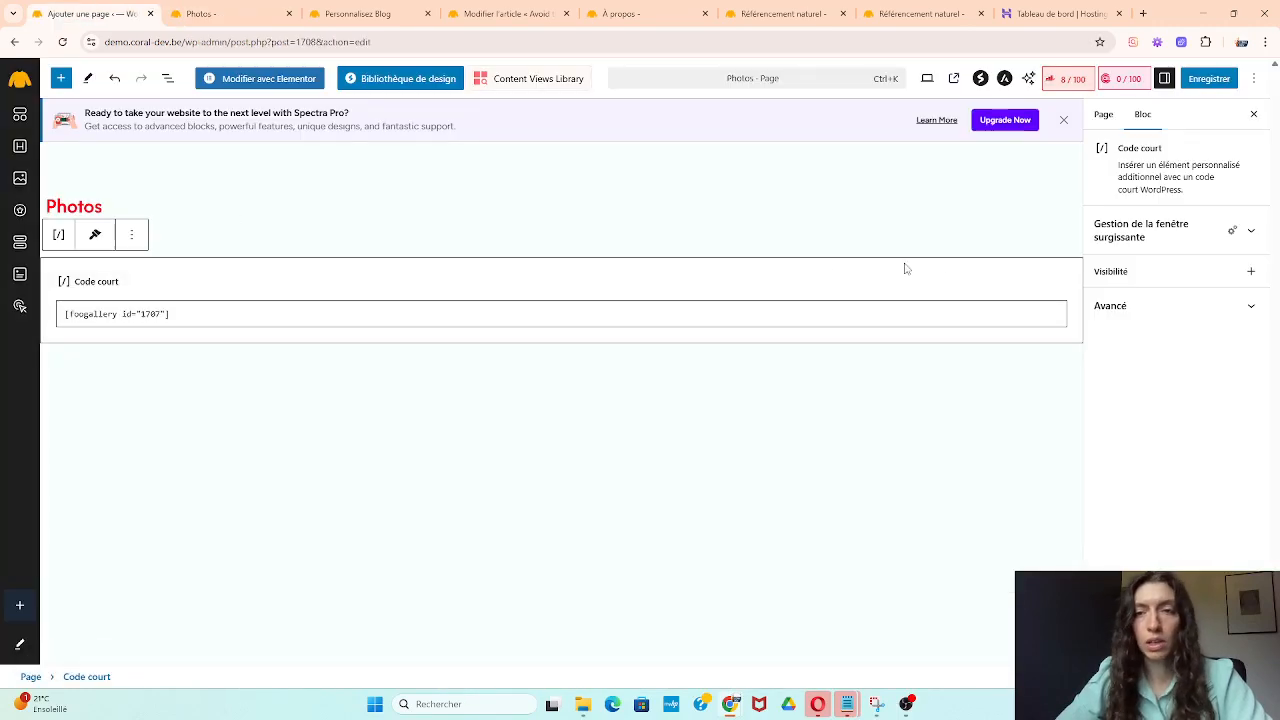
pyautogui.click(131, 236)
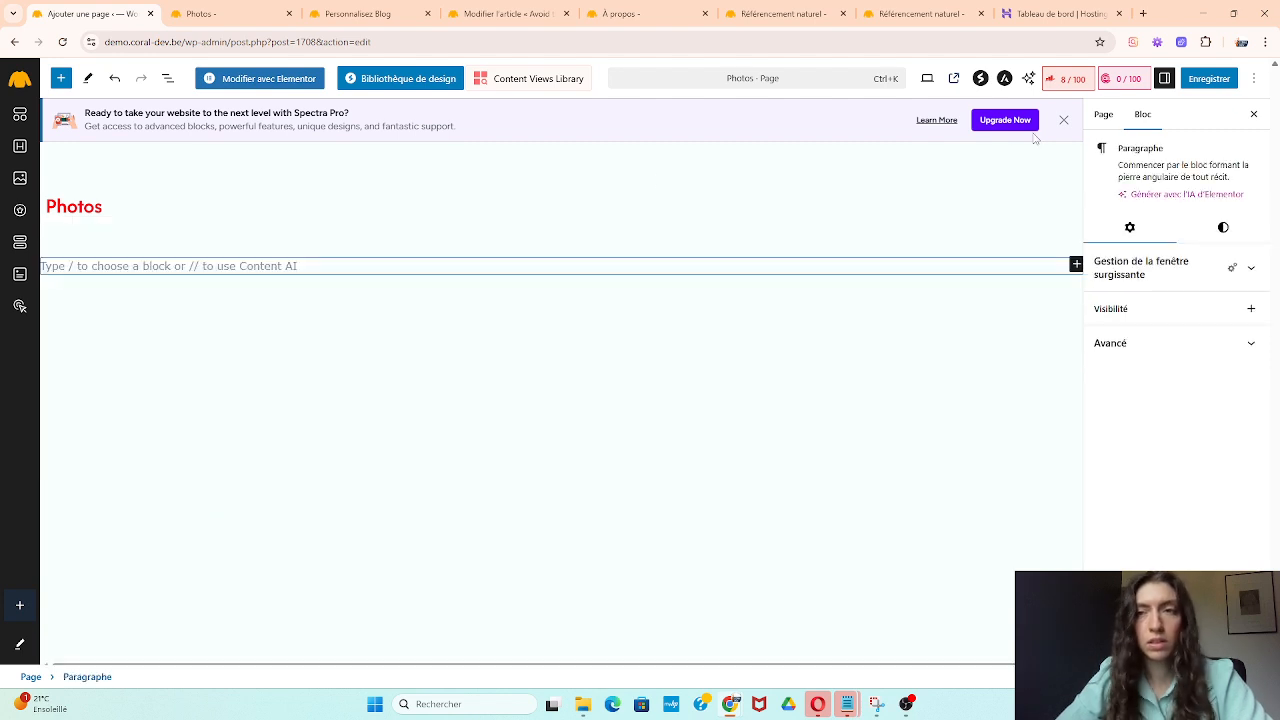
pyautogui.click(1229, 83)
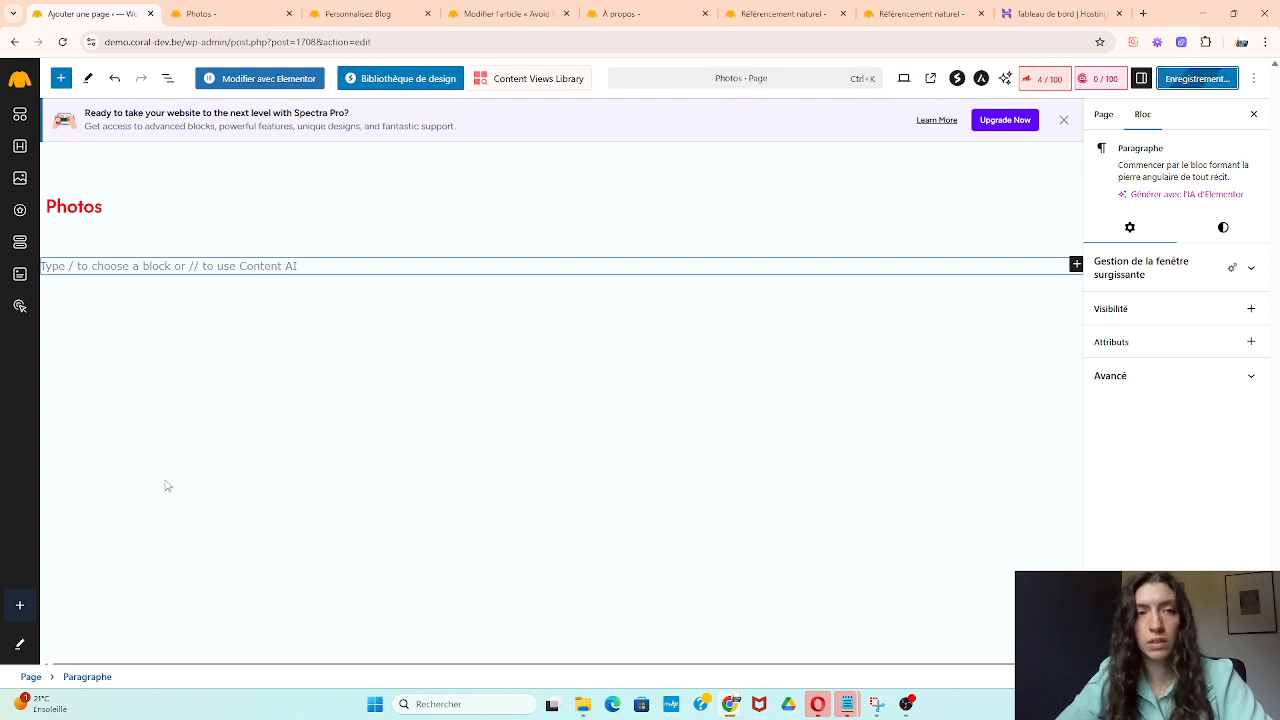
# Open the Photos page in Elementor and add a single-column container with its width set to 90%.
pyautogui.click(246, 80)
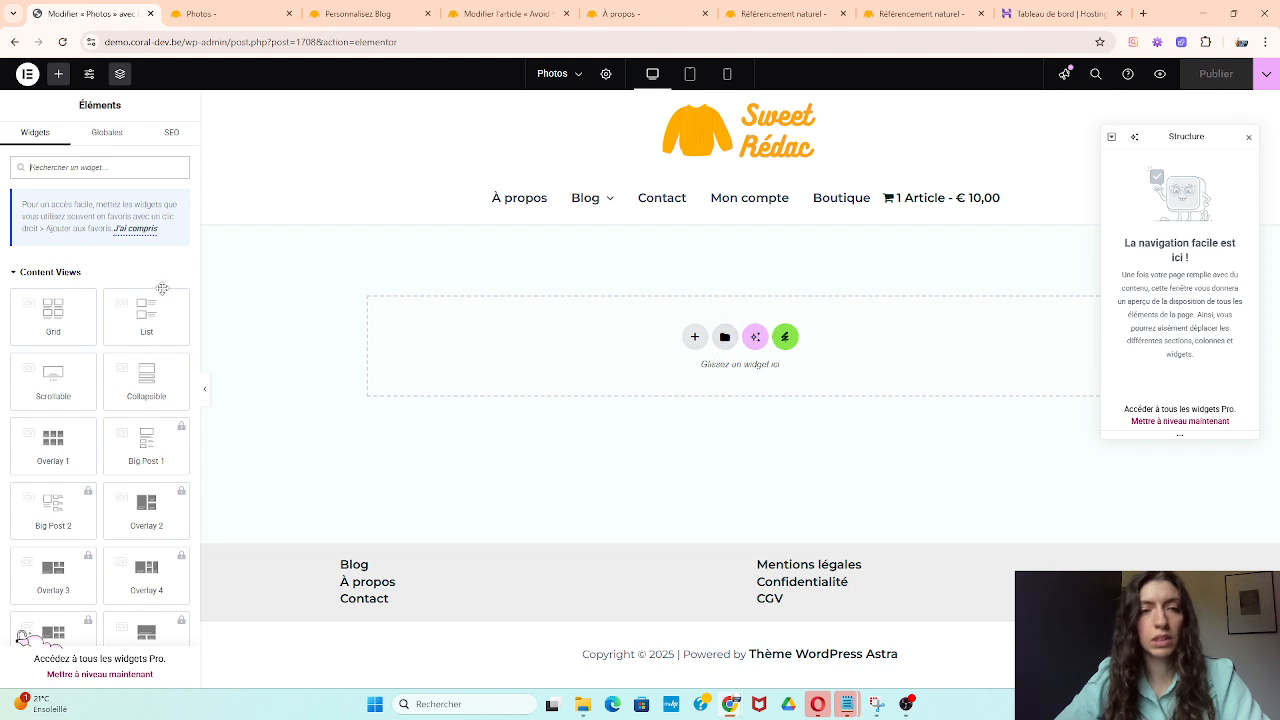
pyautogui.click(66, 168)
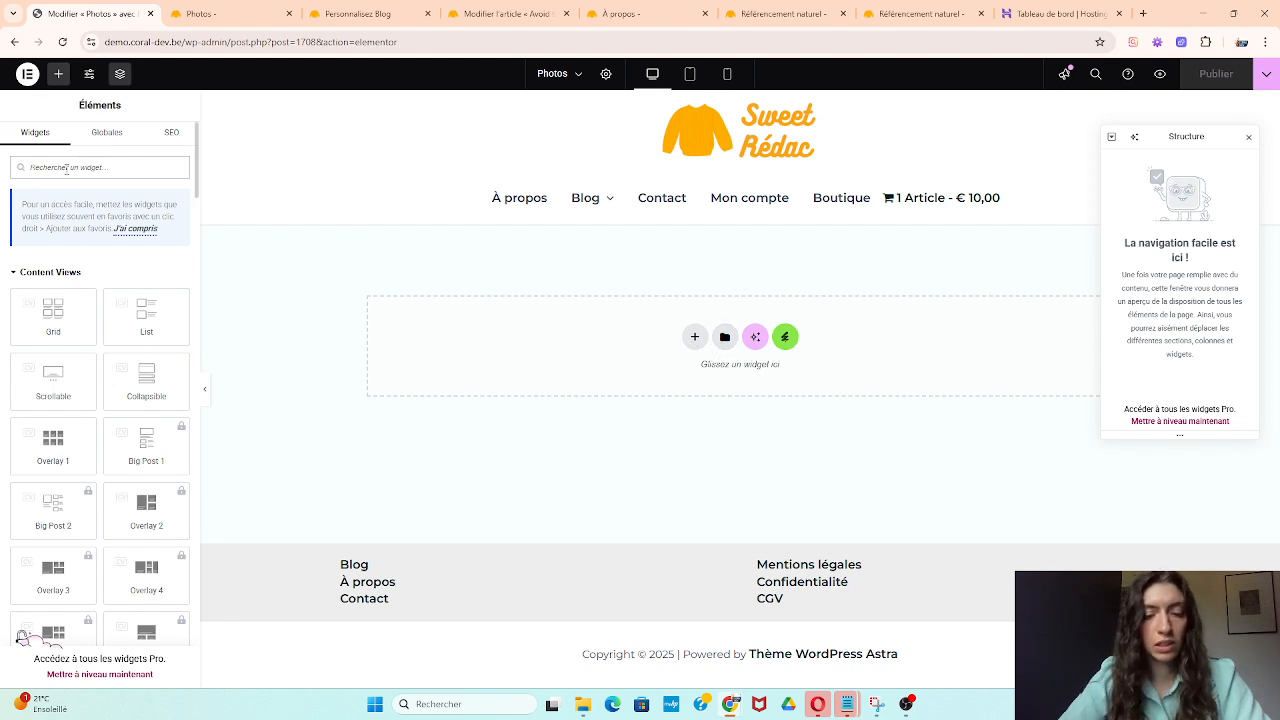
pyautogui.write('code')
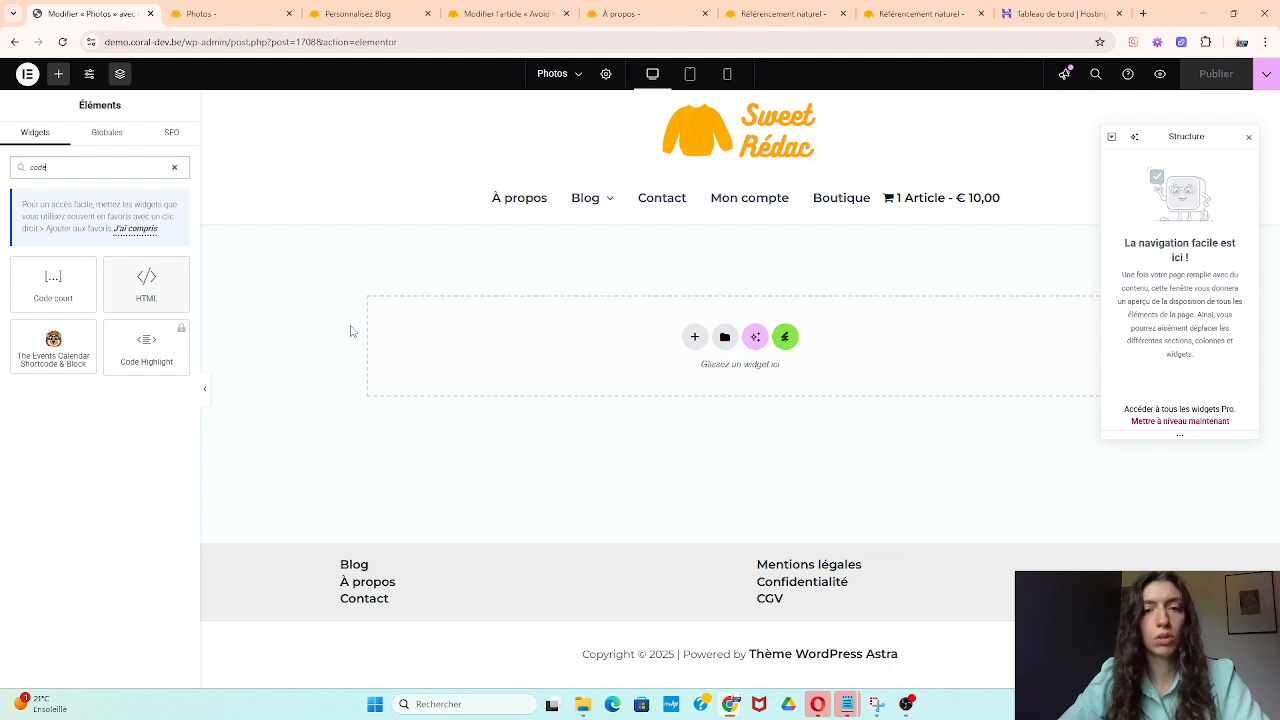
pyautogui.click(697, 338)
pyautogui.click(698, 376)
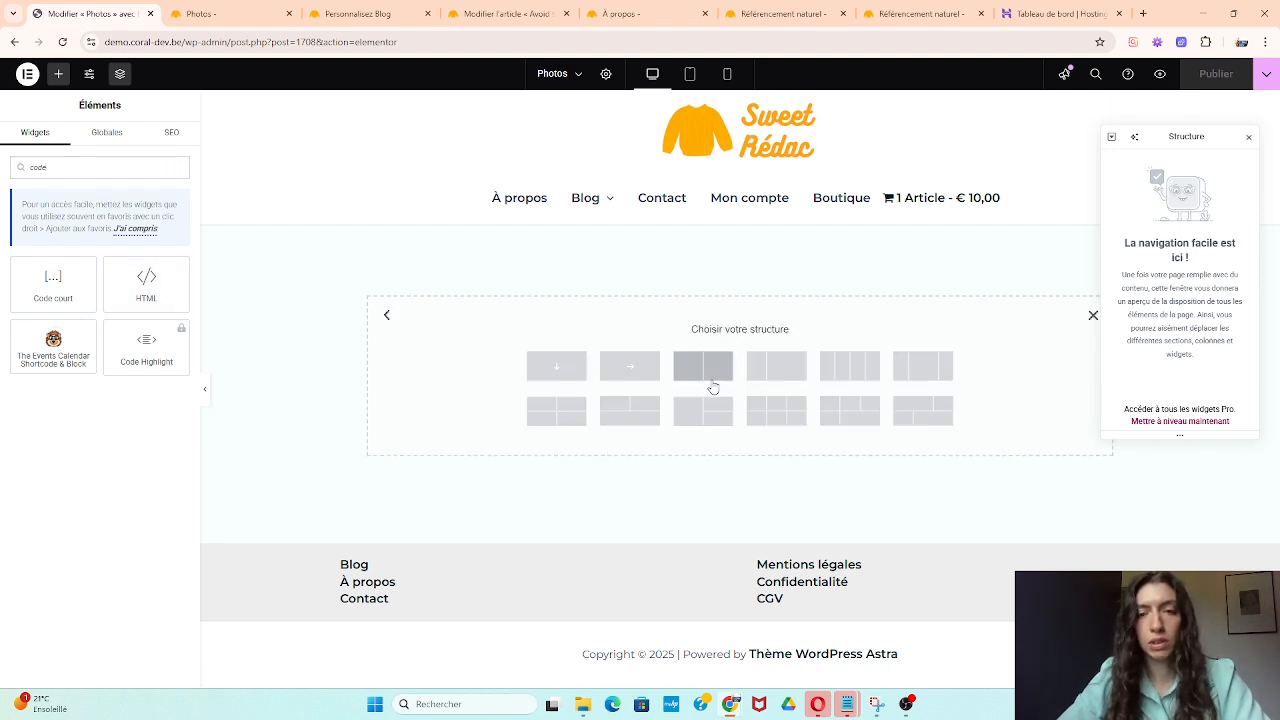
pyautogui.click(578, 378)
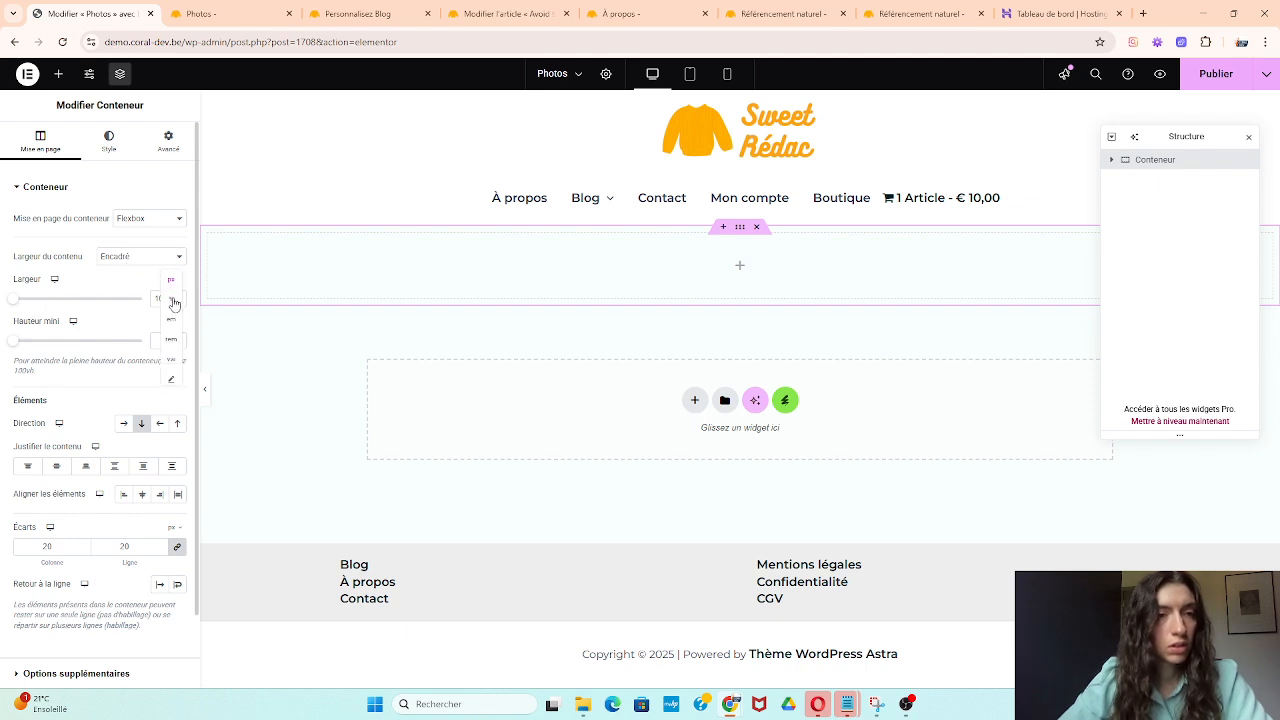
pyautogui.click(171, 300)
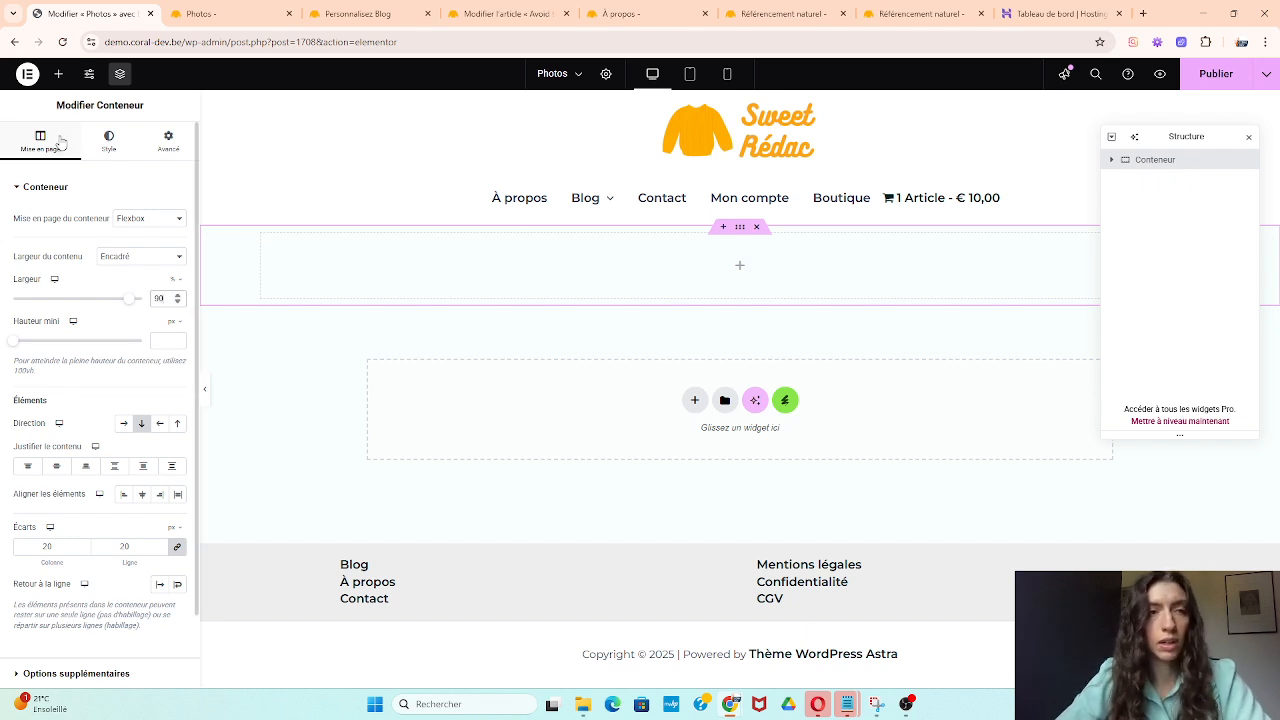
# Place a Code court widget in the container with the shortcode [foogallery id="1707"] and check the gallery layout.
pyautogui.click(58, 74)
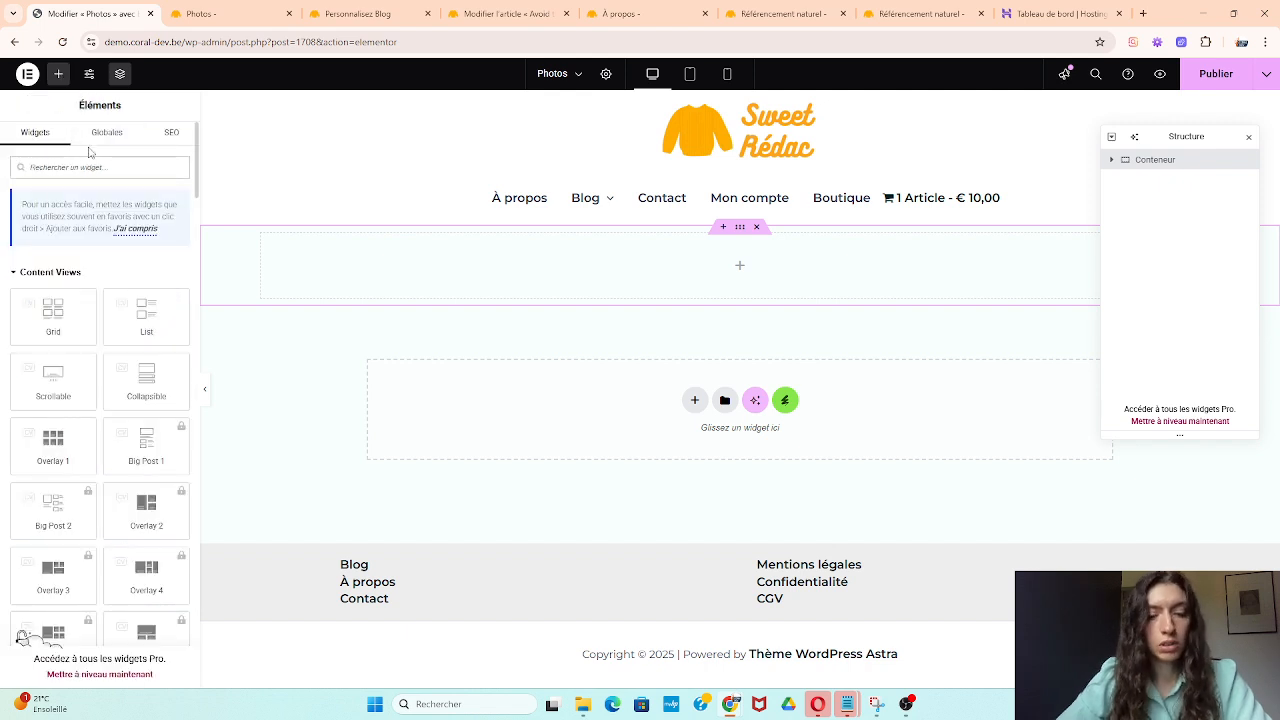
pyautogui.write('code')
pyautogui.moveTo(47, 281); pyautogui.dragTo(534, 275)
pyautogui.click(76, 300)
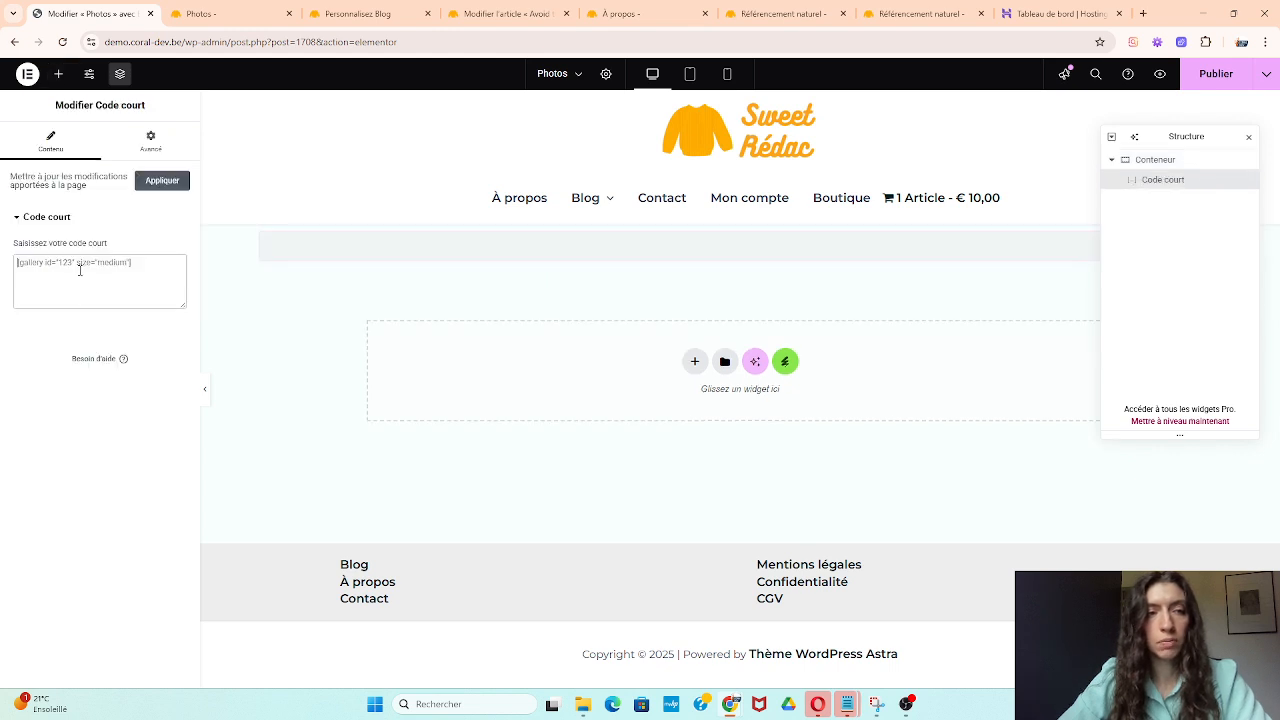
pyautogui.write('[foogallery id="1767"]')
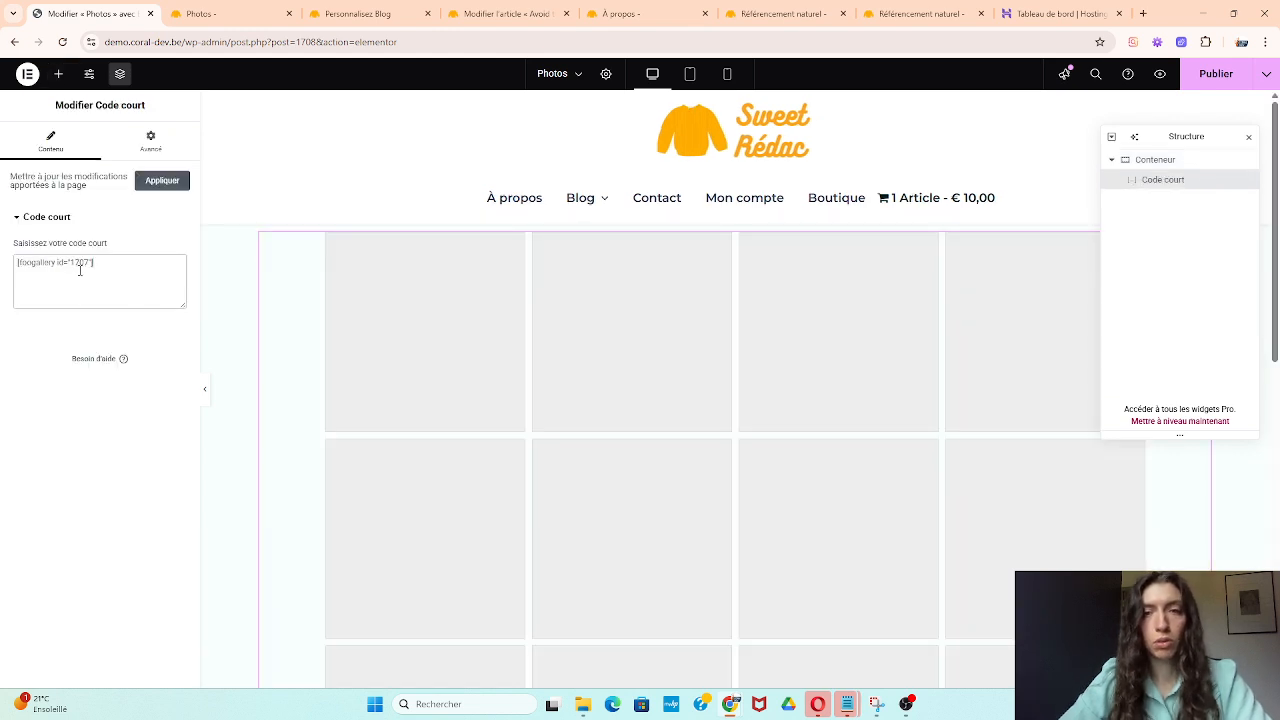
pyautogui.scroll(-8, 445, 250)
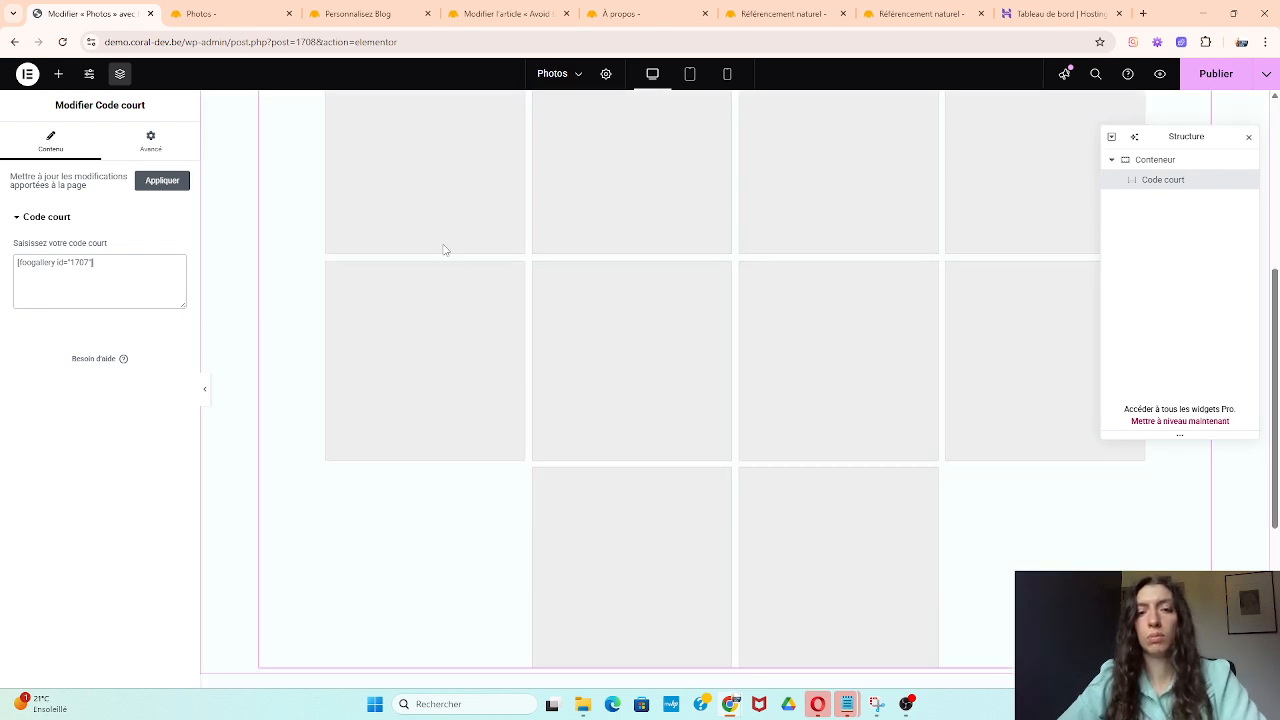
pyautogui.scroll(10, 445, 250)
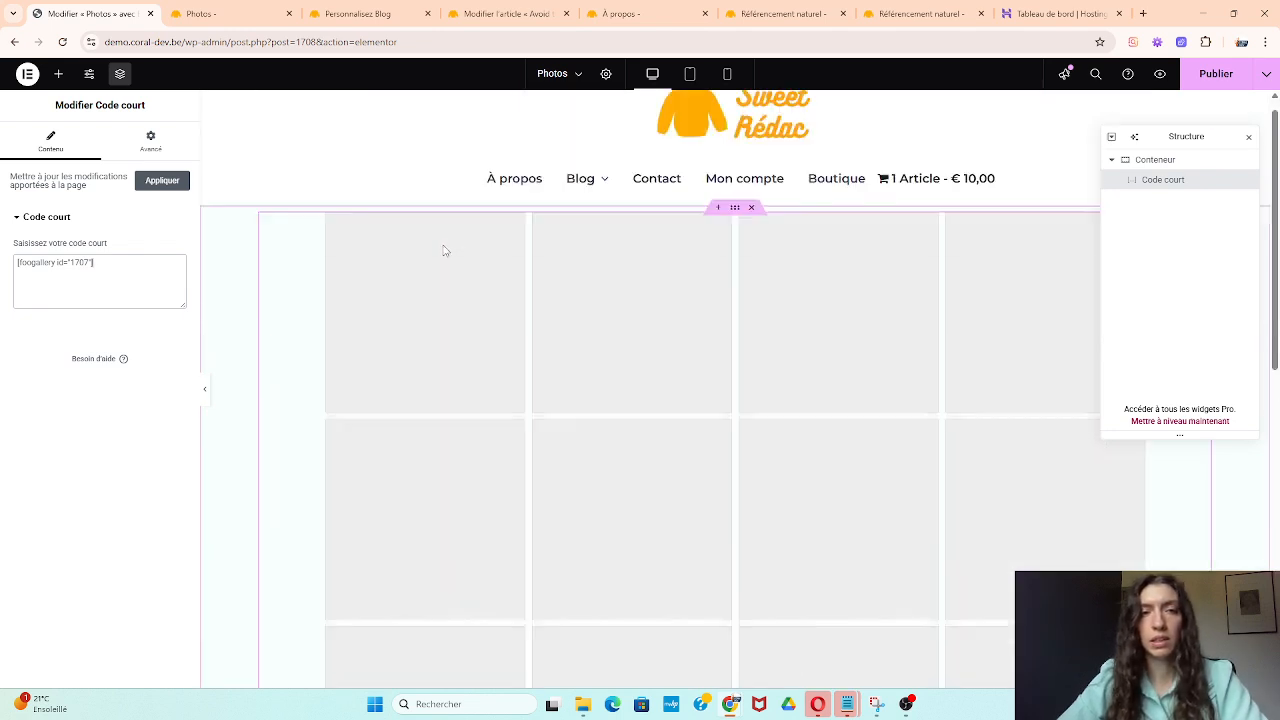
# Add a Titre widget inside the container, above the gallery shortcode.
pyautogui.click(58, 76)
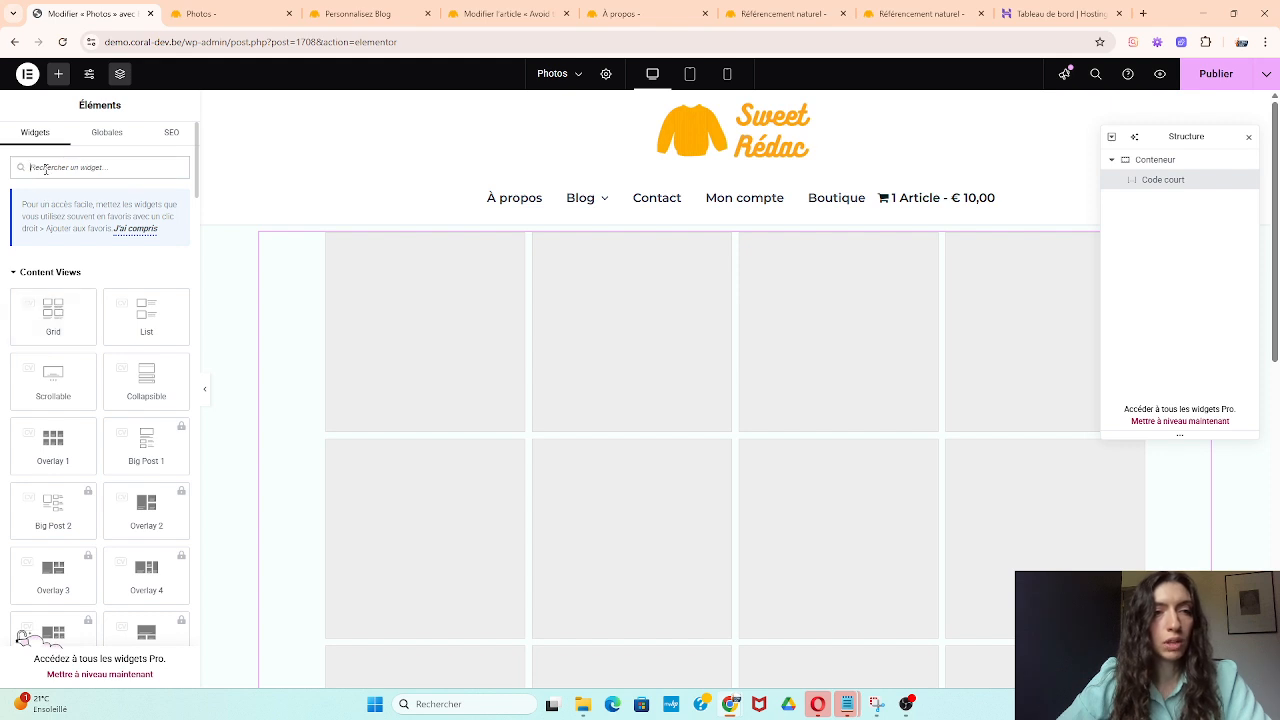
pyautogui.write('ti')
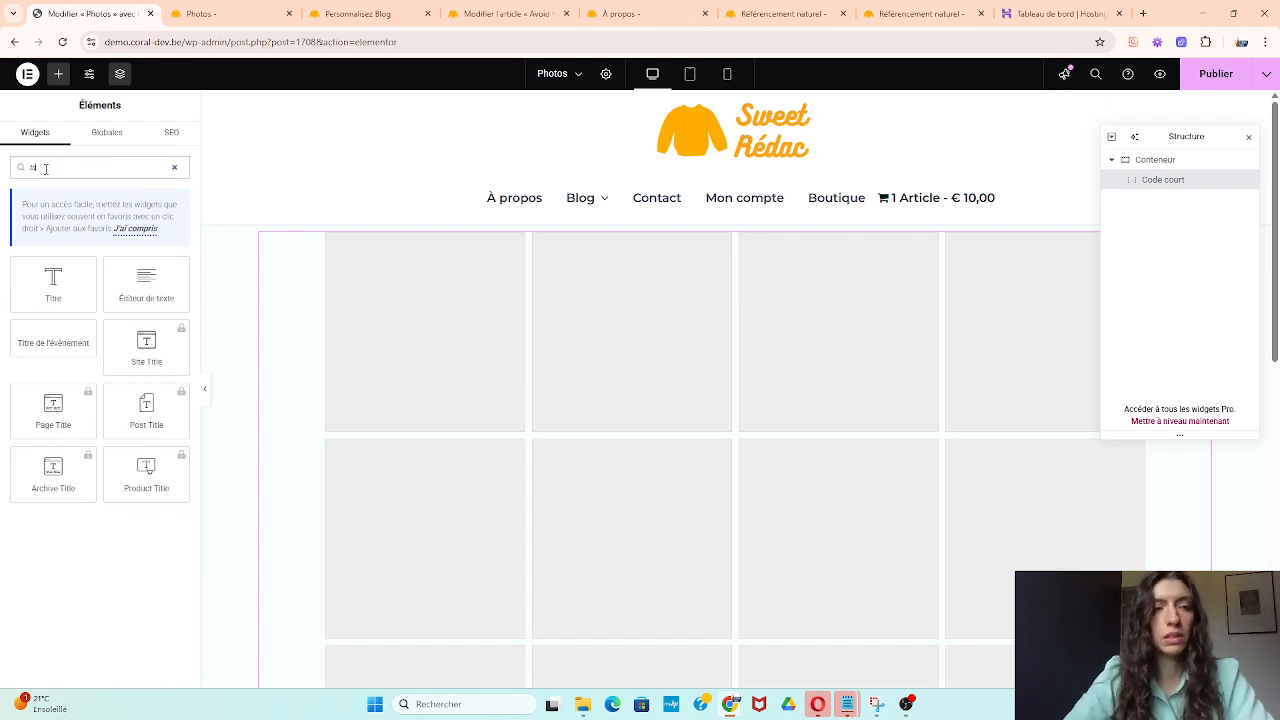
pyautogui.moveTo(52, 284); pyautogui.dragTo(605, 244)
pyautogui.scroll(-5, 574, 263)
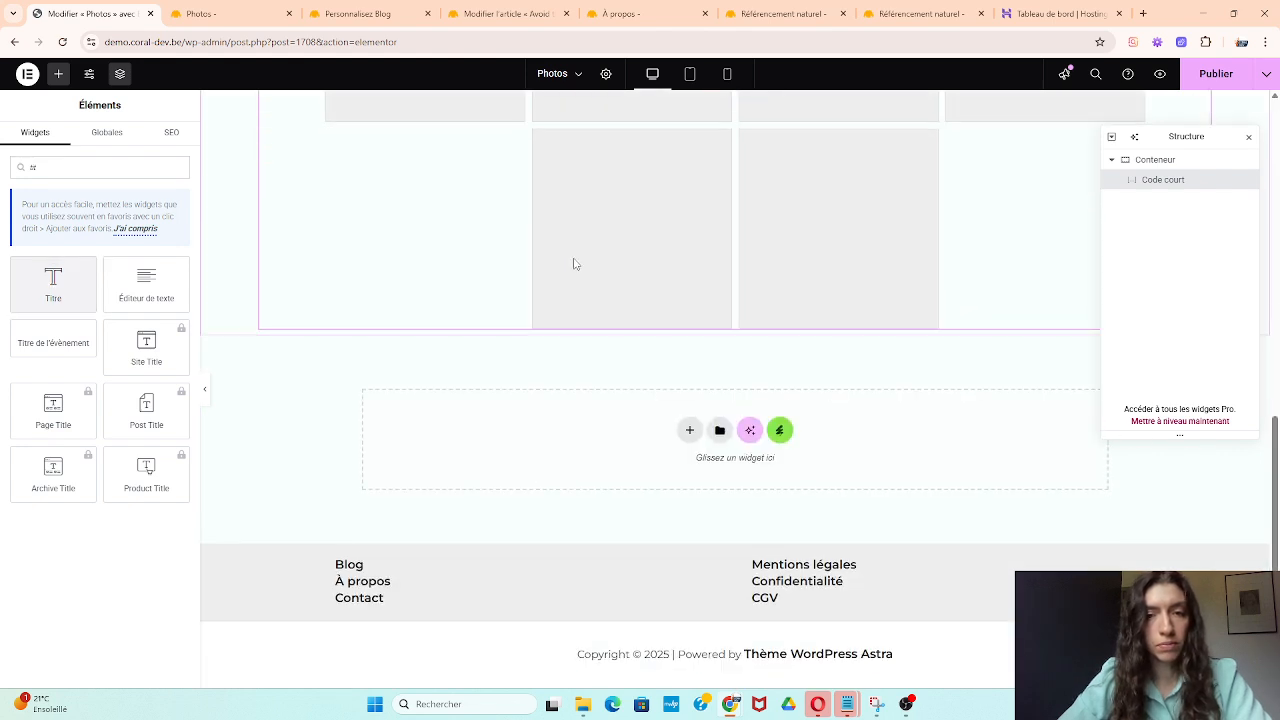
pyautogui.scroll(5, 570, 266)
pyautogui.moveTo(53, 283); pyautogui.dragTo(486, 238)
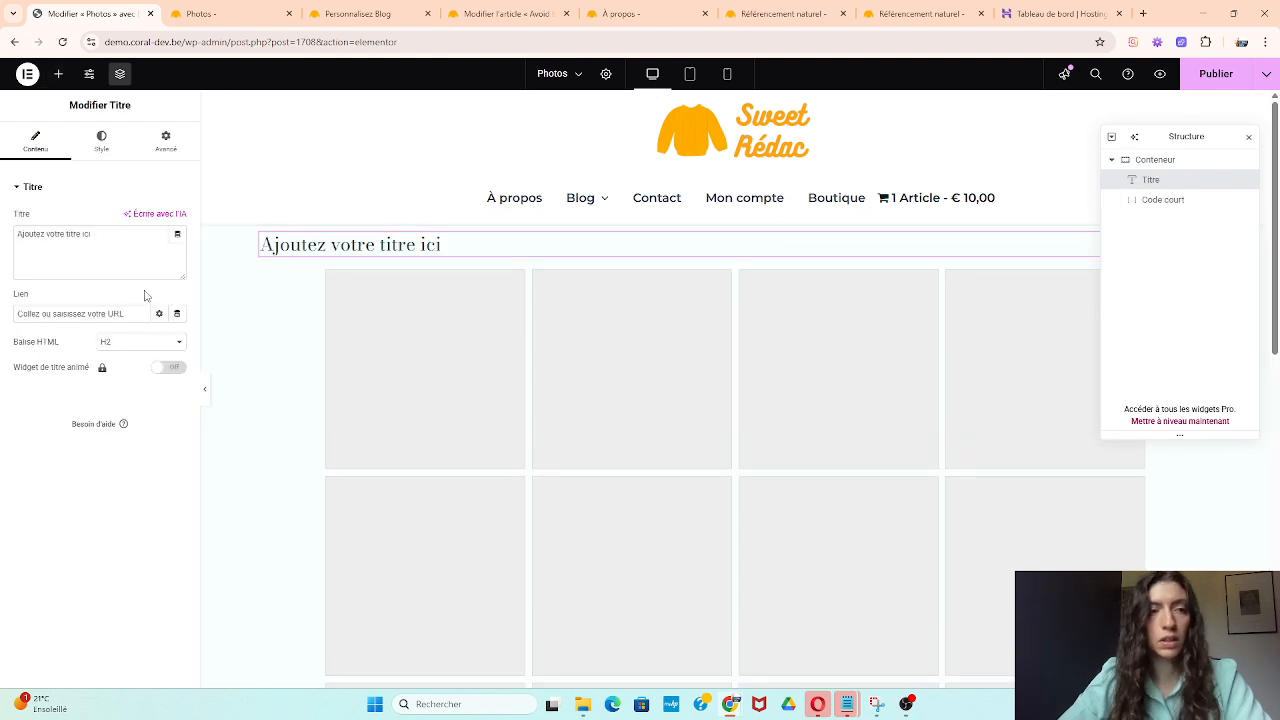
# Make the heading a centred H1 reading "Mes photos" and publish the page.
pyautogui.click(117, 343)
pyautogui.click(124, 360)
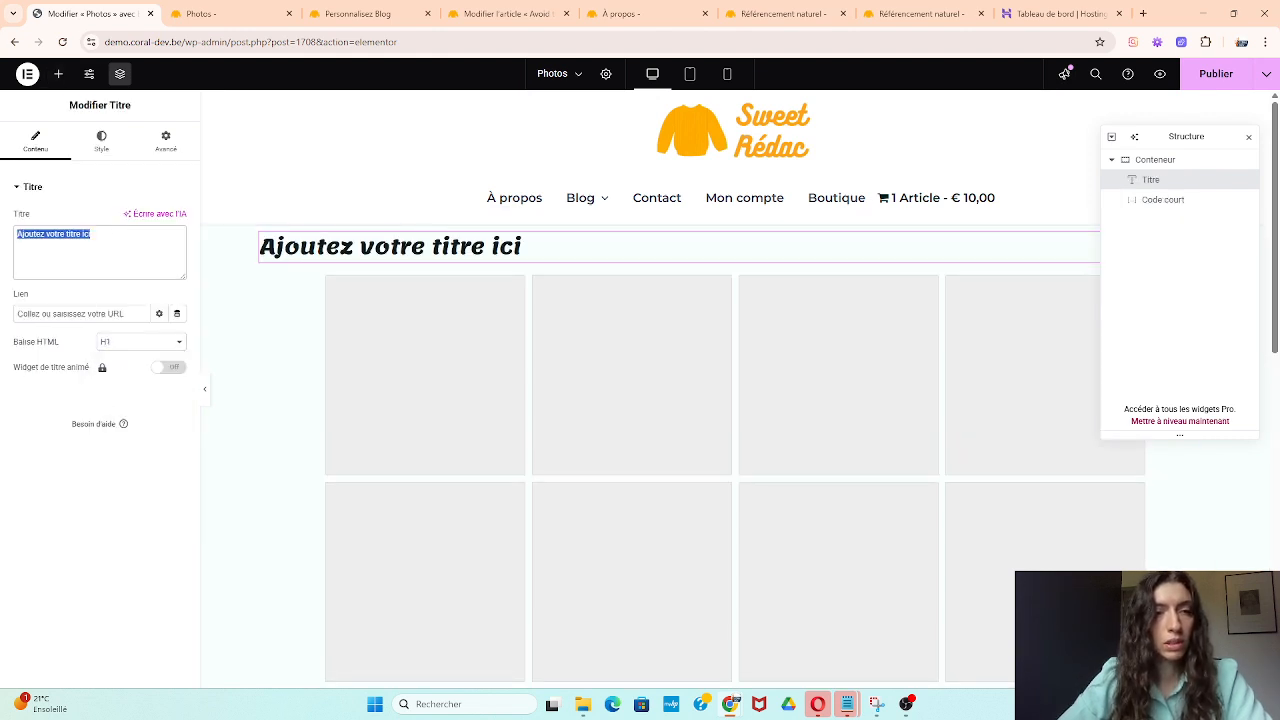
pyautogui.write('Mes photos')
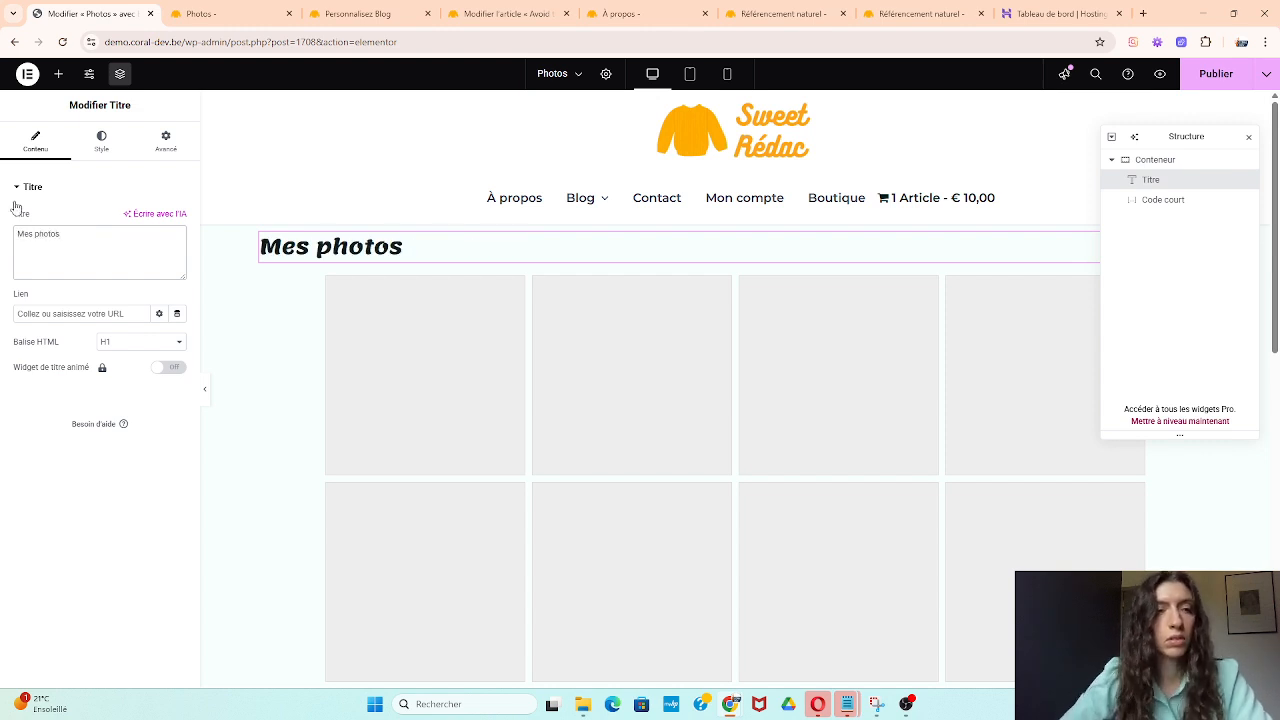
pyautogui.click(101, 140)
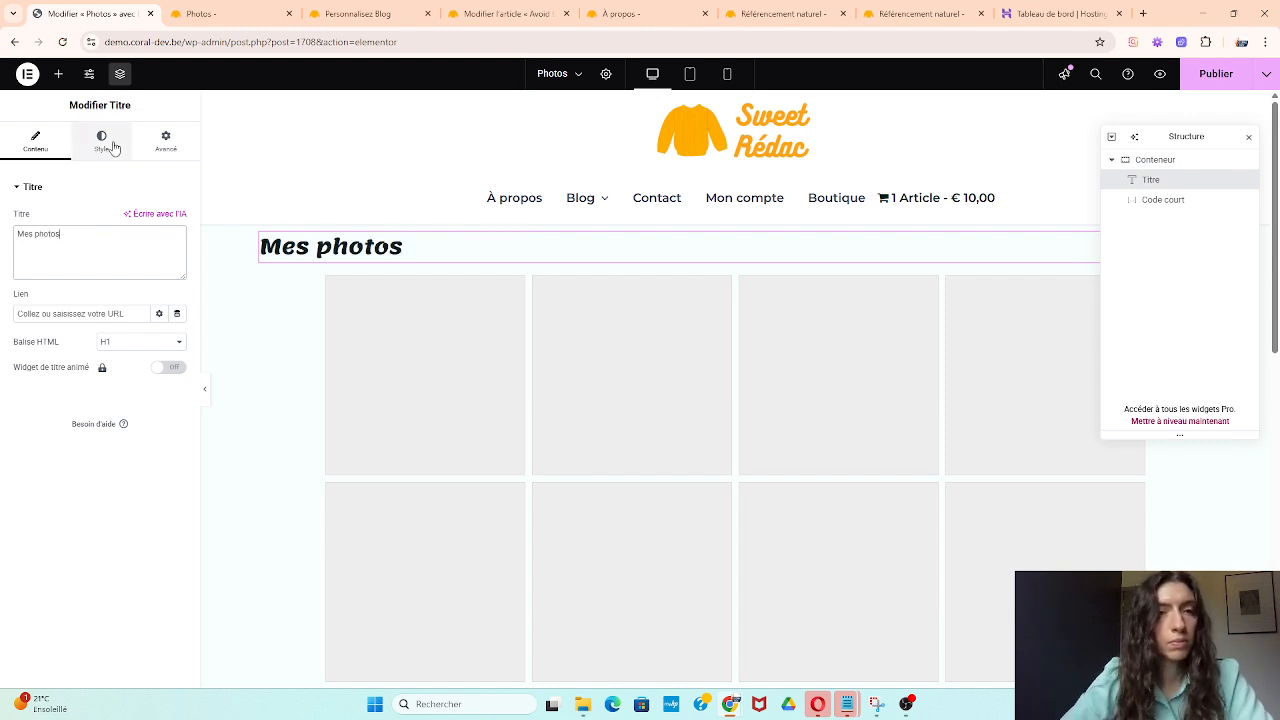
pyautogui.click(141, 218)
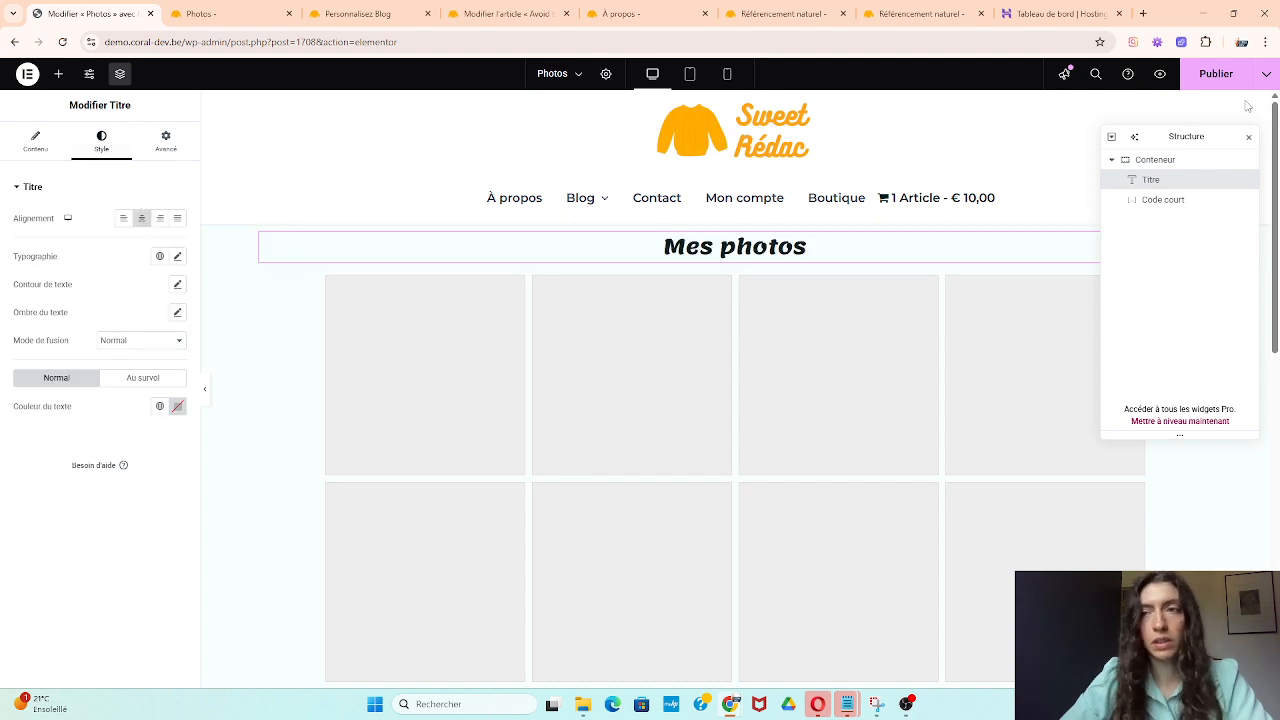
pyautogui.click(1223, 88)
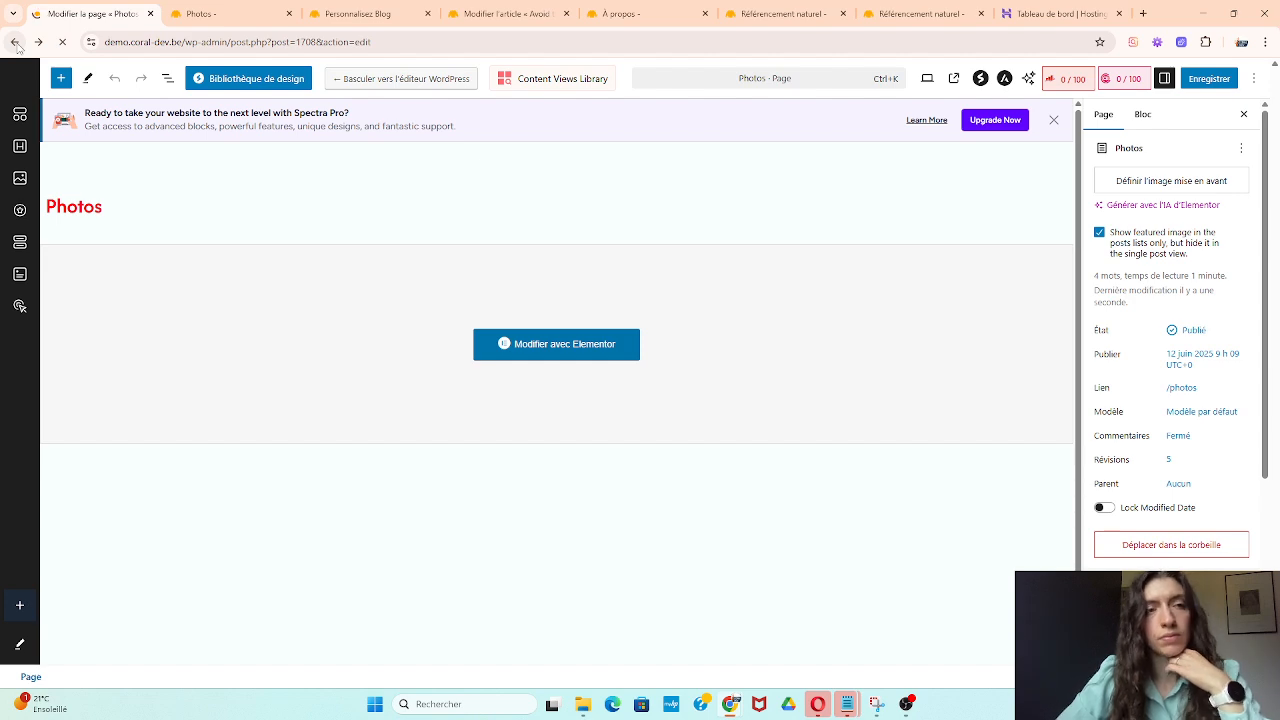
# Go back to the WordPress pages list and open the published Photos page in a new tab.
pyautogui.click(15, 42)
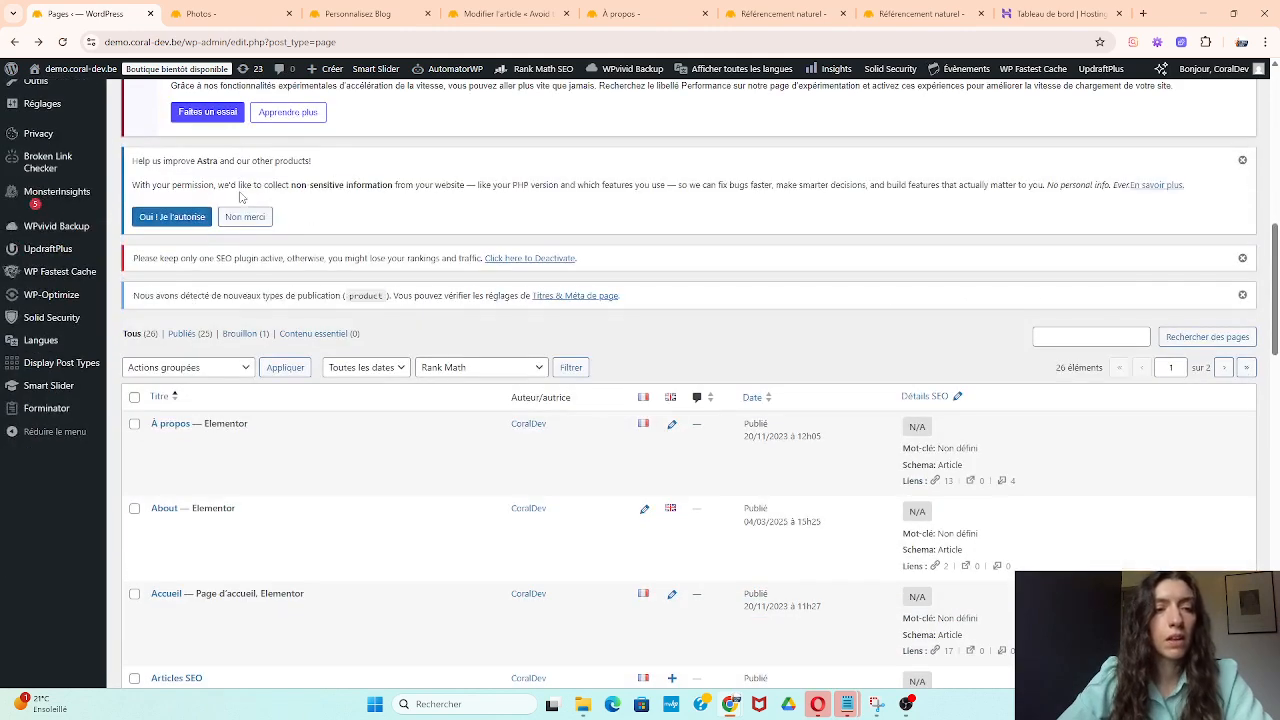
pyautogui.scroll(-15, 240, 197)
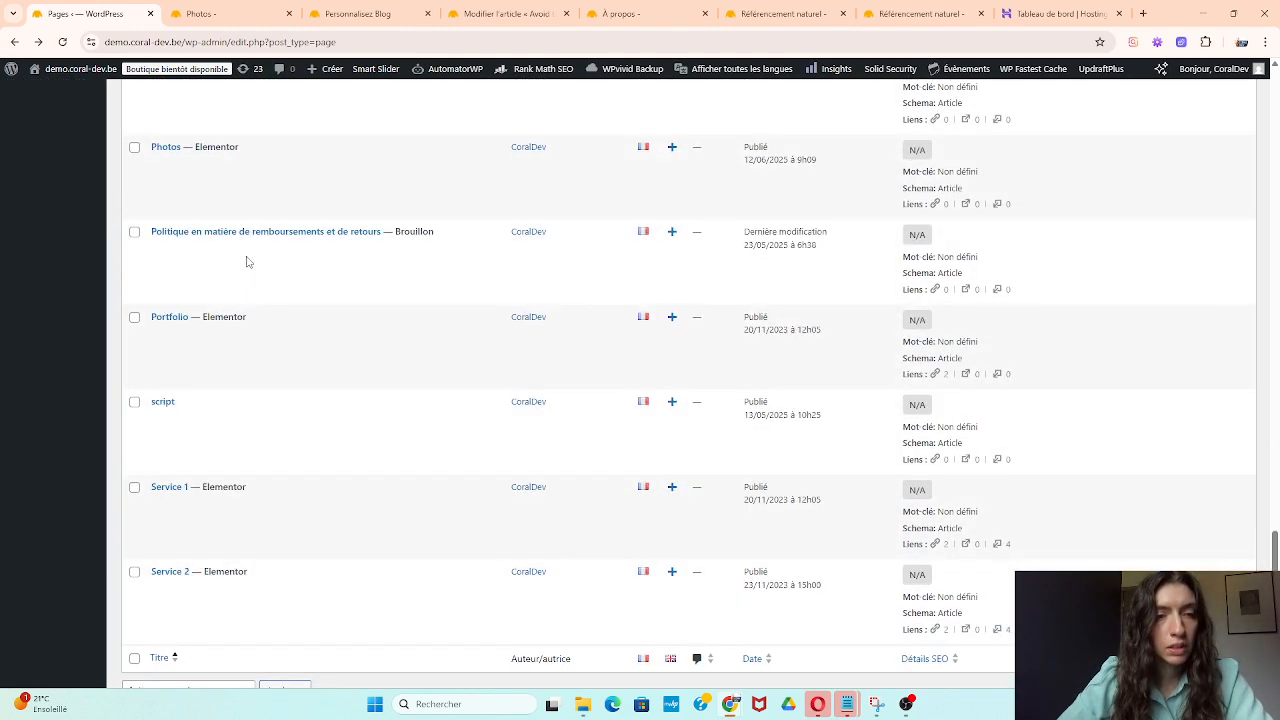
pyautogui.scroll(1, 248, 262)
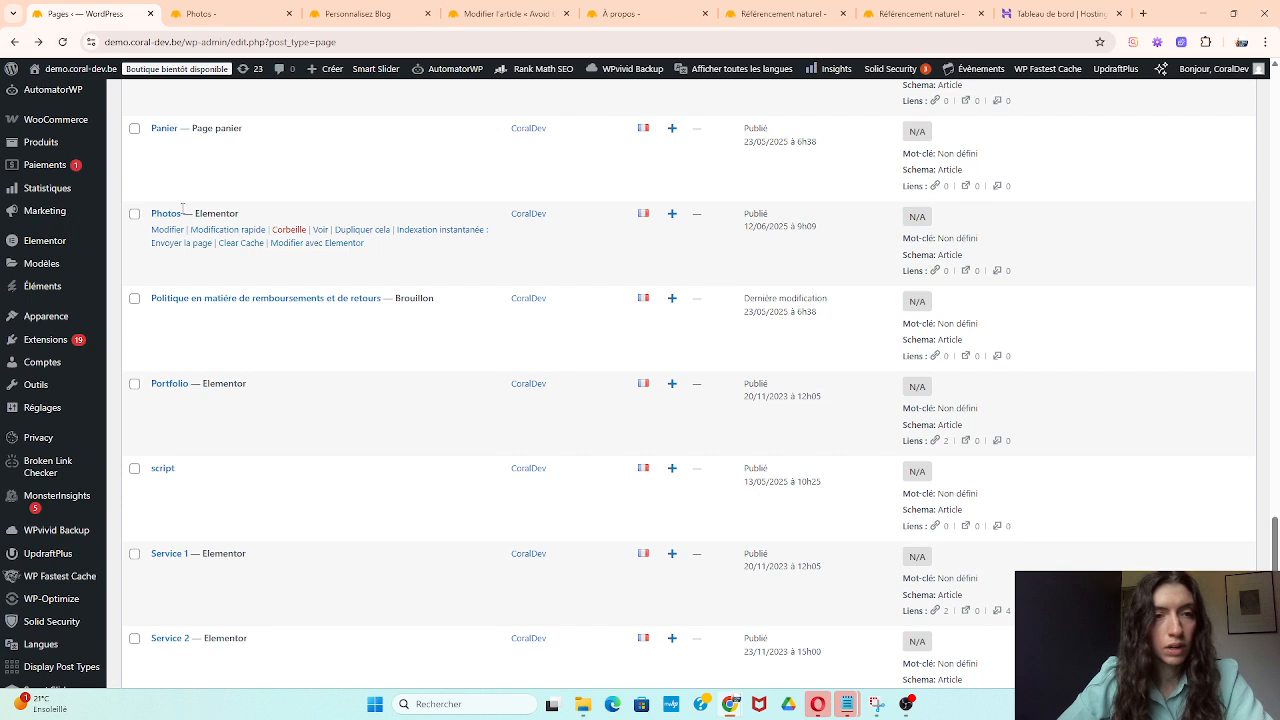
pyautogui.rightClick(318, 233)
pyautogui.click(365, 245)
pyautogui.click(303, 8)
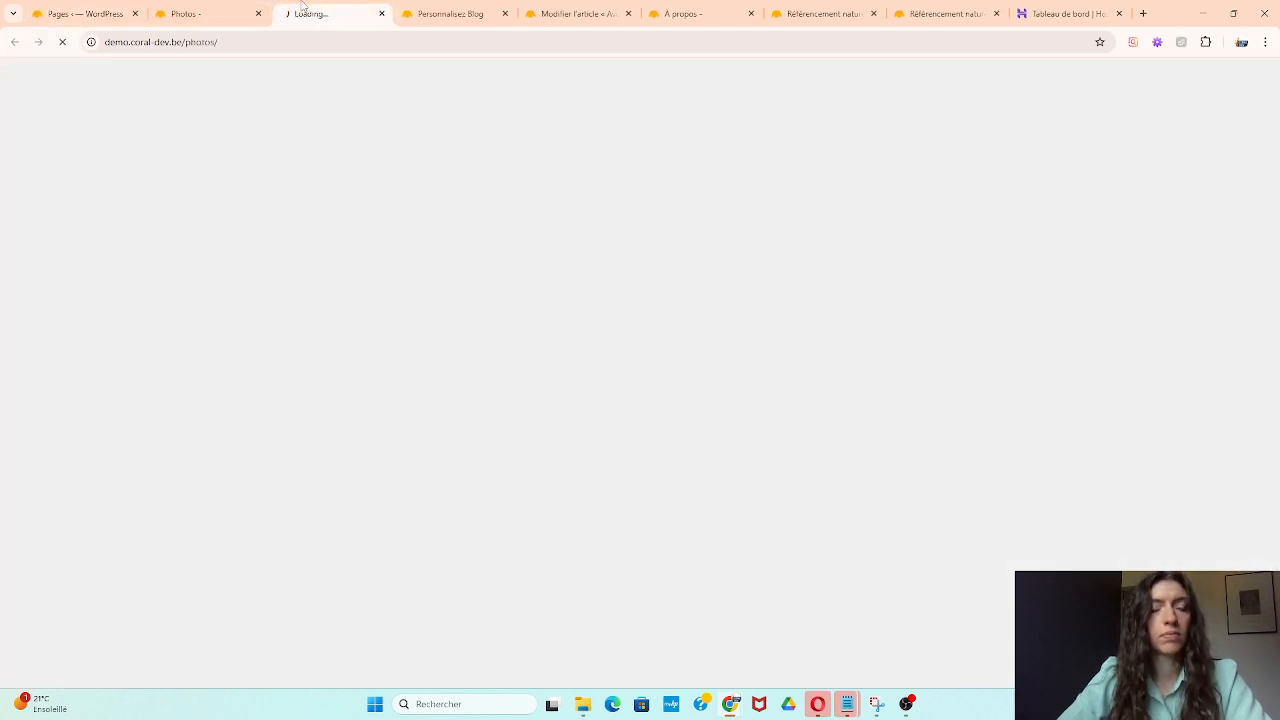
# Review the gallery layout on the published Photos page and browse its photos in the lightbox, starting from the smiling woman's portrait.
pyautogui.scroll(-1, 267, 193)
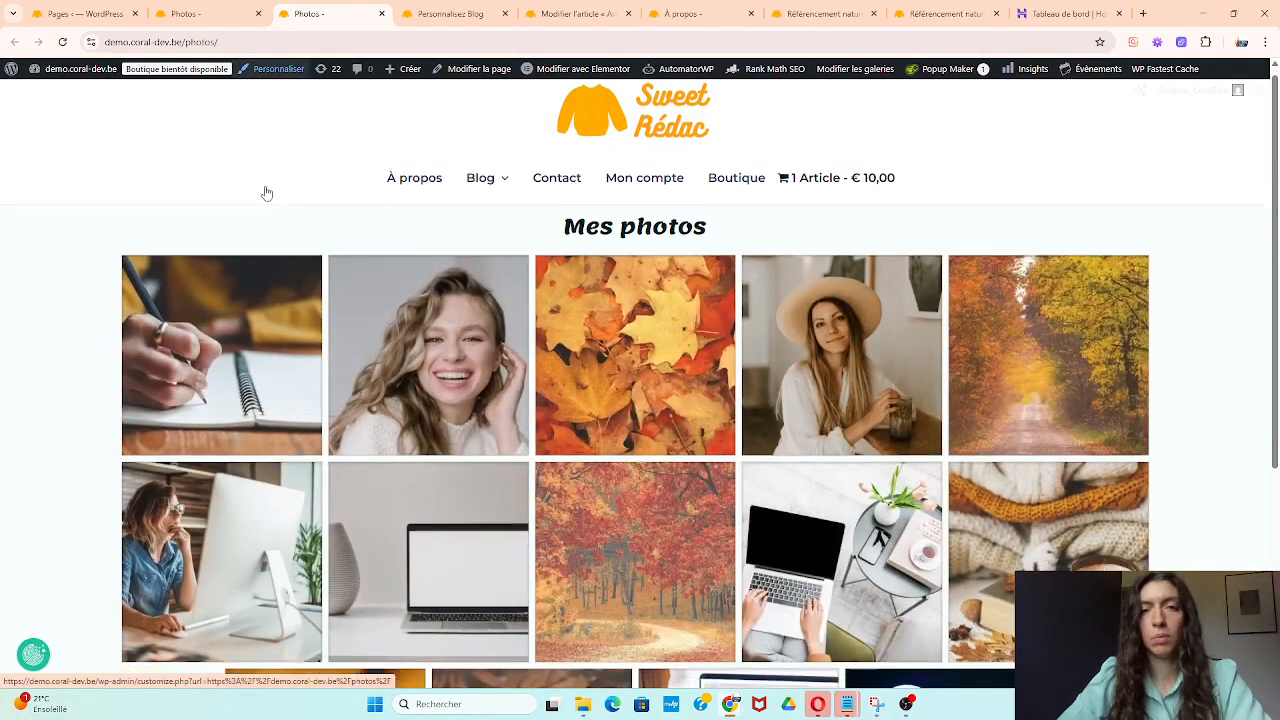
pyautogui.scroll(-3, 267, 193)
pyautogui.scroll(4, 263, 191)
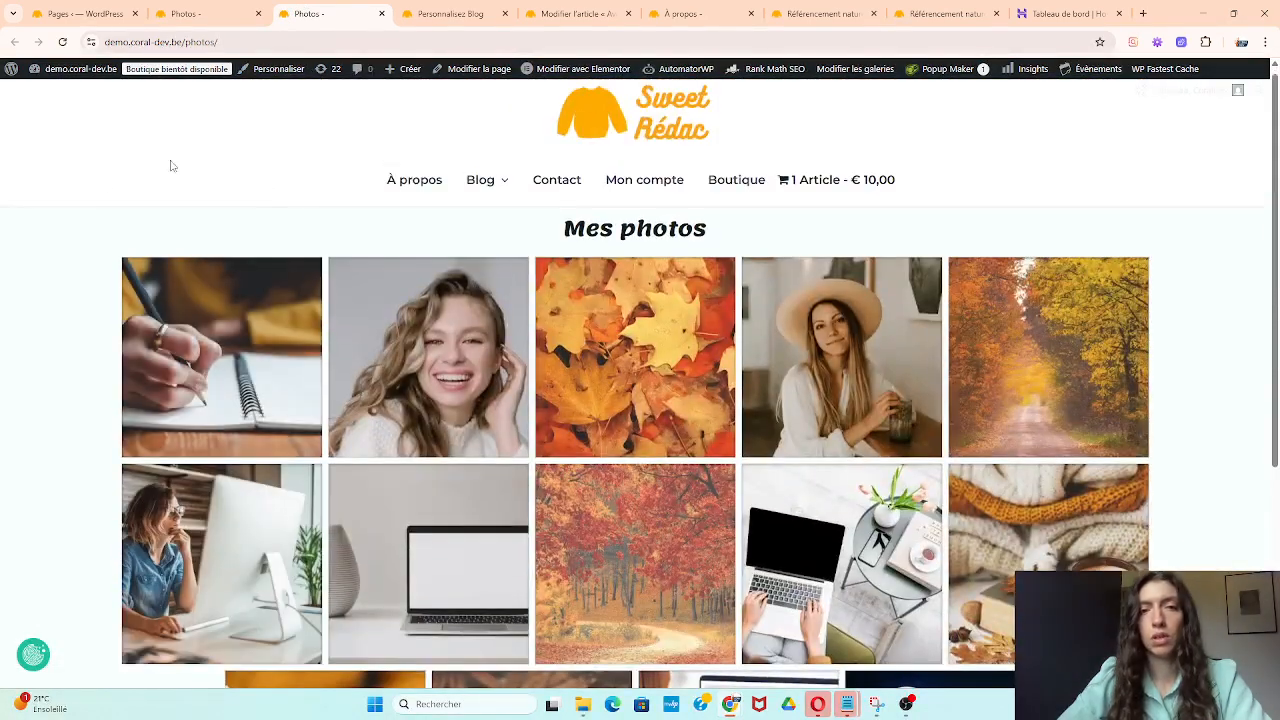
pyautogui.scroll(-3, 1110, 231)
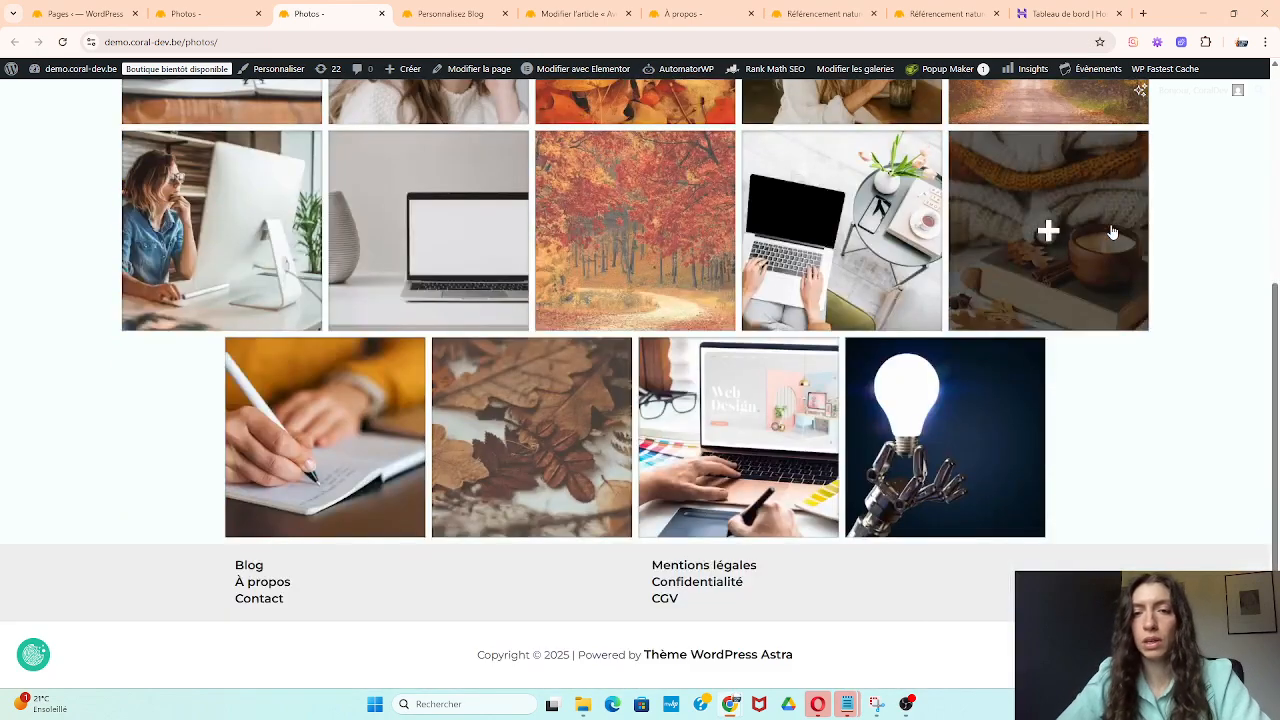
pyautogui.scroll(4, 1111, 230)
pyautogui.scroll(-2, 1029, 226)
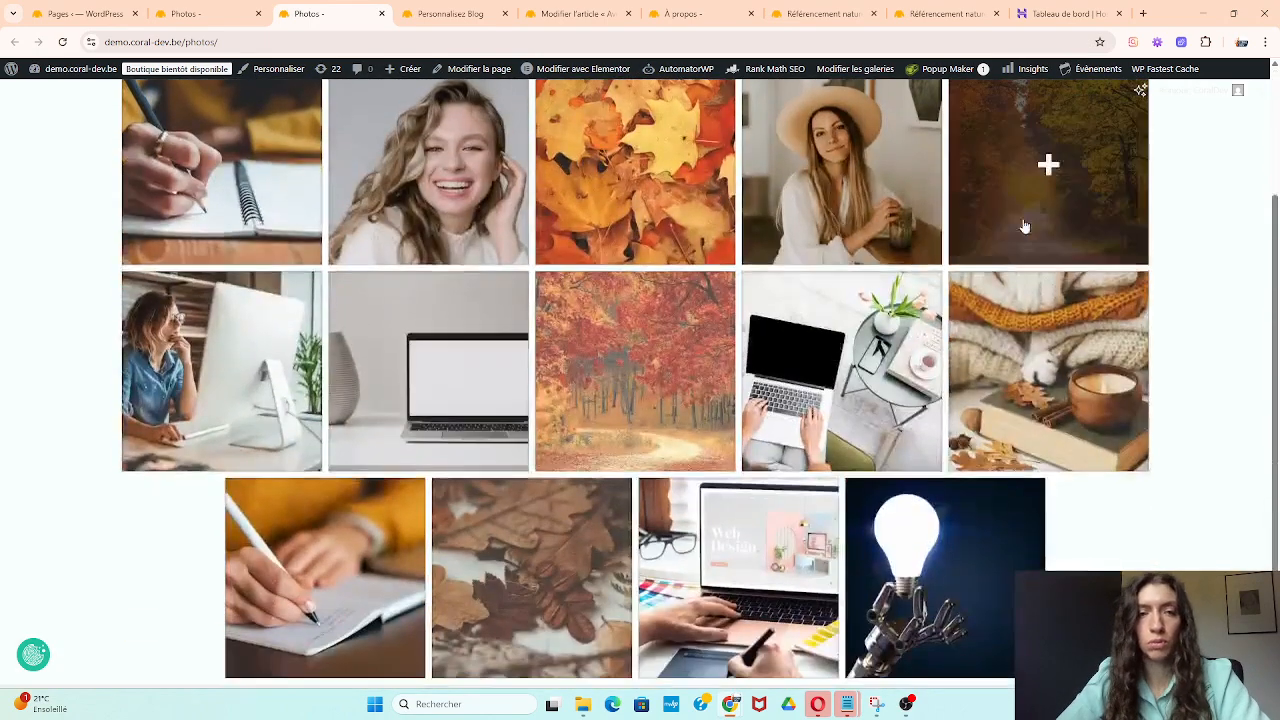
pyautogui.click(399, 204)
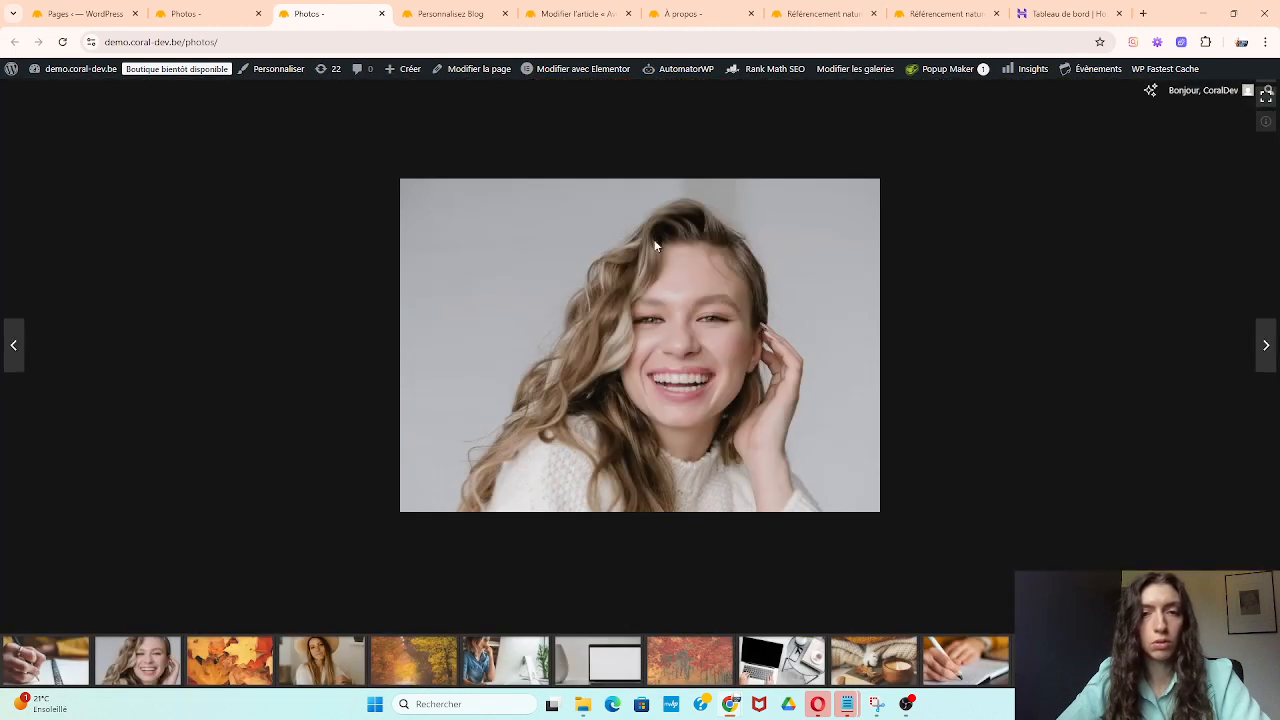
pyautogui.click(1266, 347)
pyautogui.click(1266, 347)
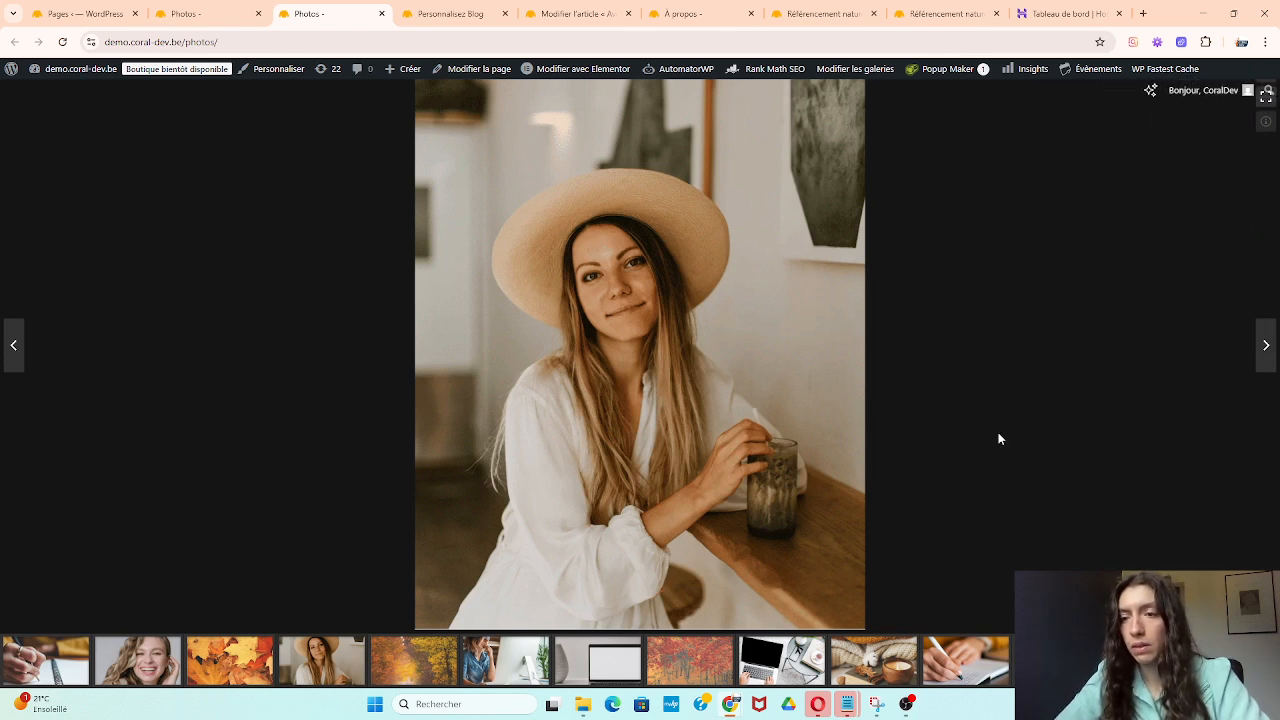
pyautogui.press('Escape')
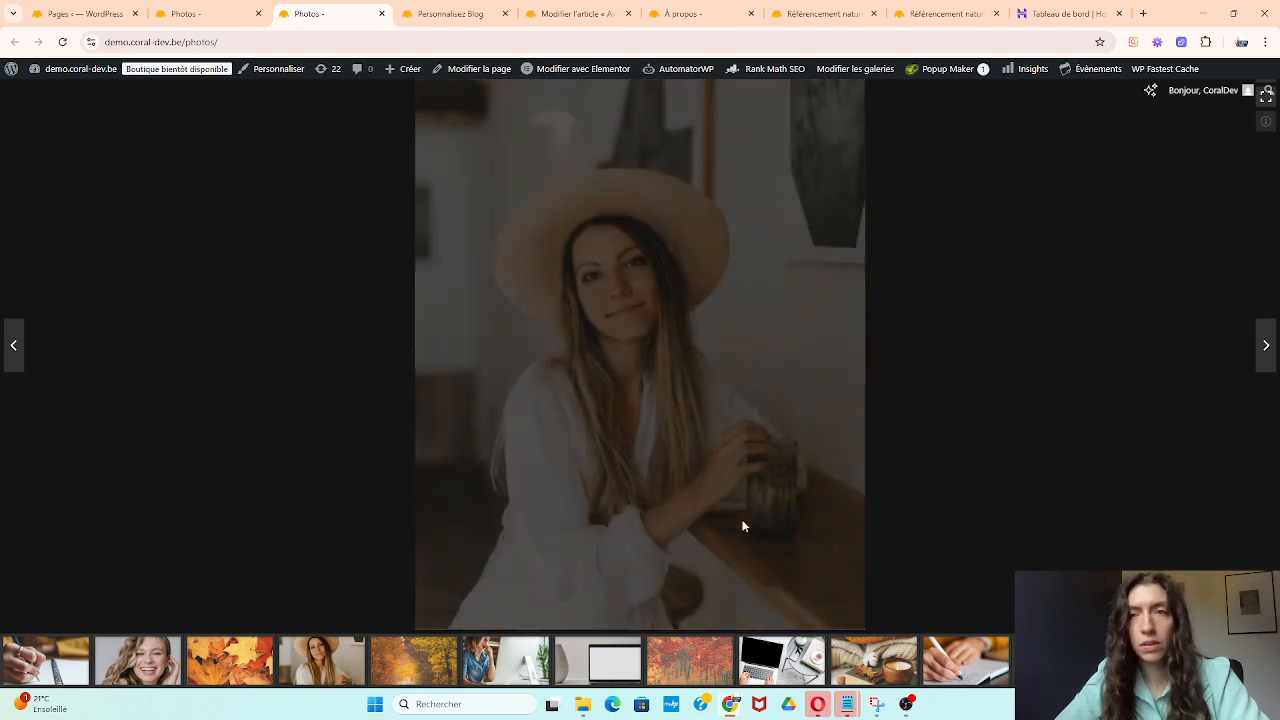
pyautogui.scroll(3, 772, 461)
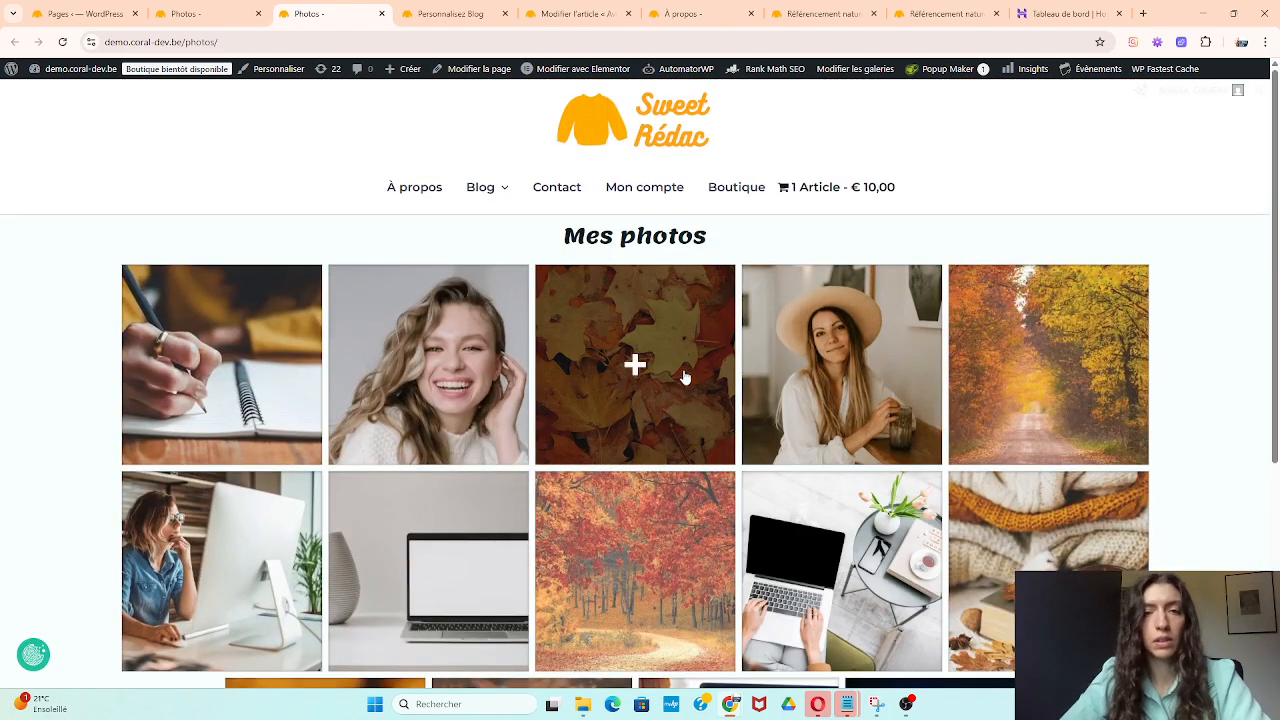
# Return to the WordPress pages list and open the Portfolio page for editing with Elementor in a new tab.
pyautogui.click(185, 13)
pyautogui.click(100, 13)
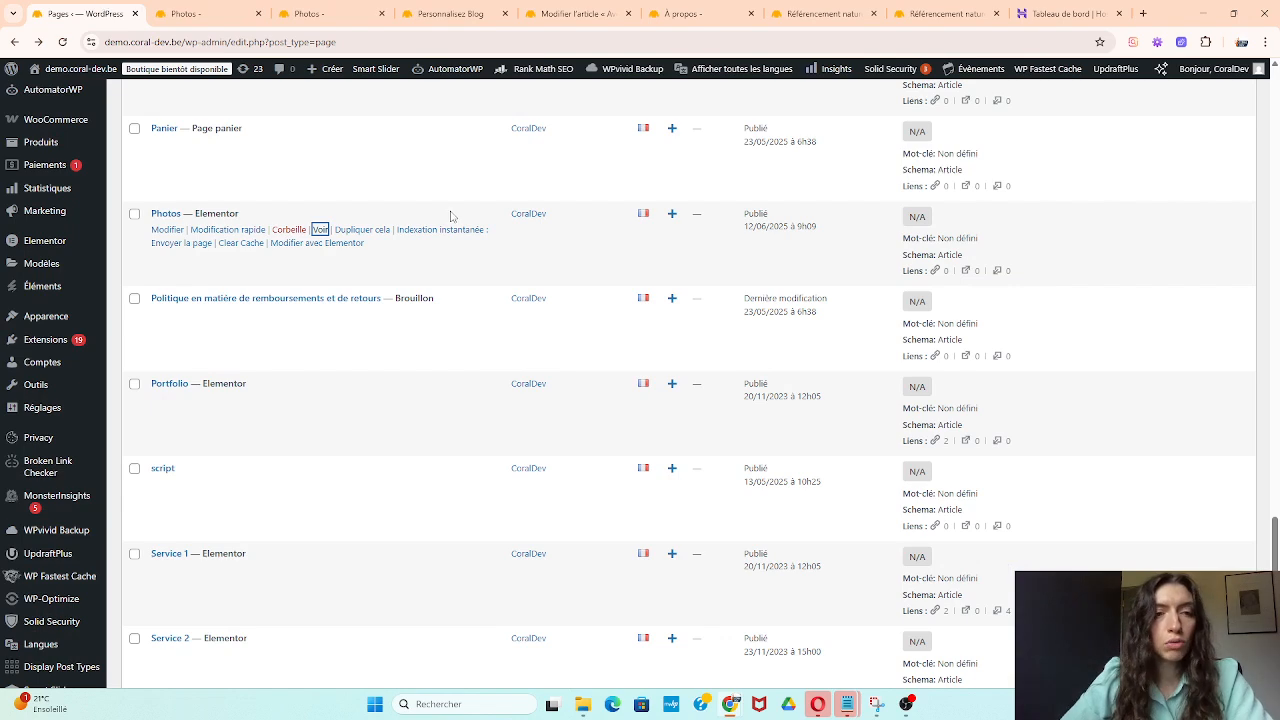
pyautogui.scroll(2, 520, 366)
pyautogui.scroll(-3, 357, 309)
pyautogui.scroll(1, 347, 305)
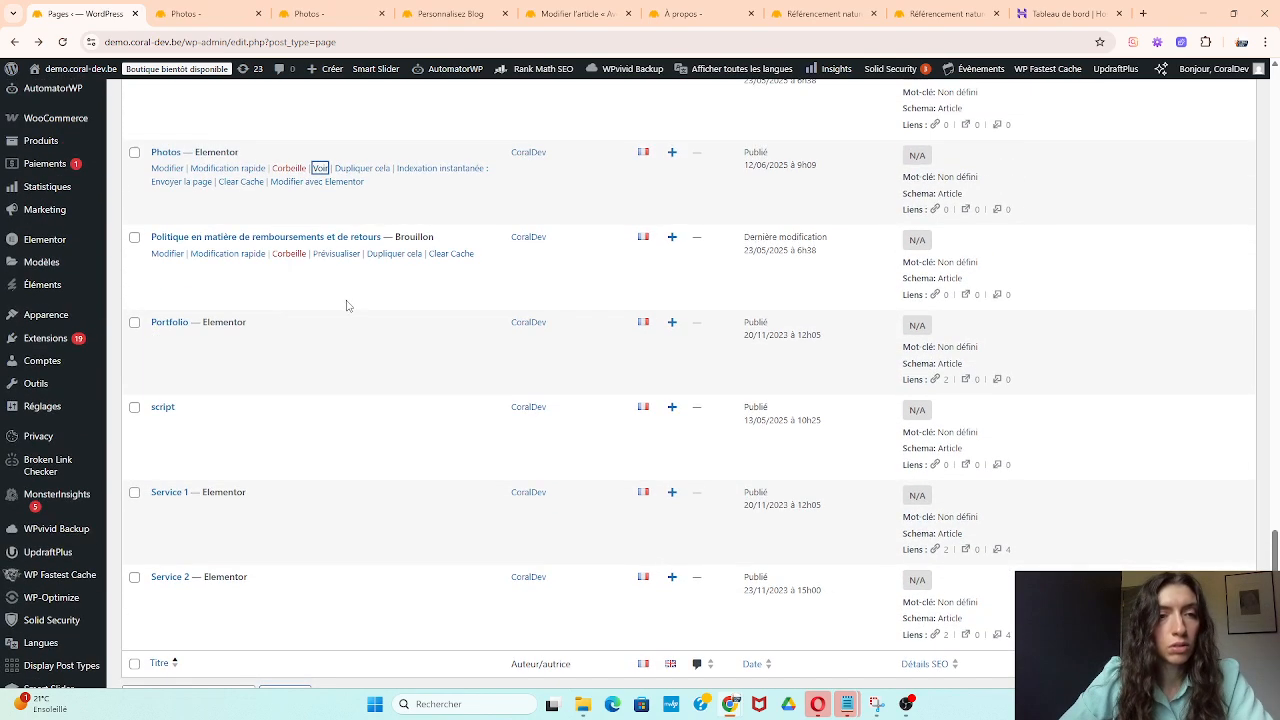
pyautogui.rightClick(298, 354)
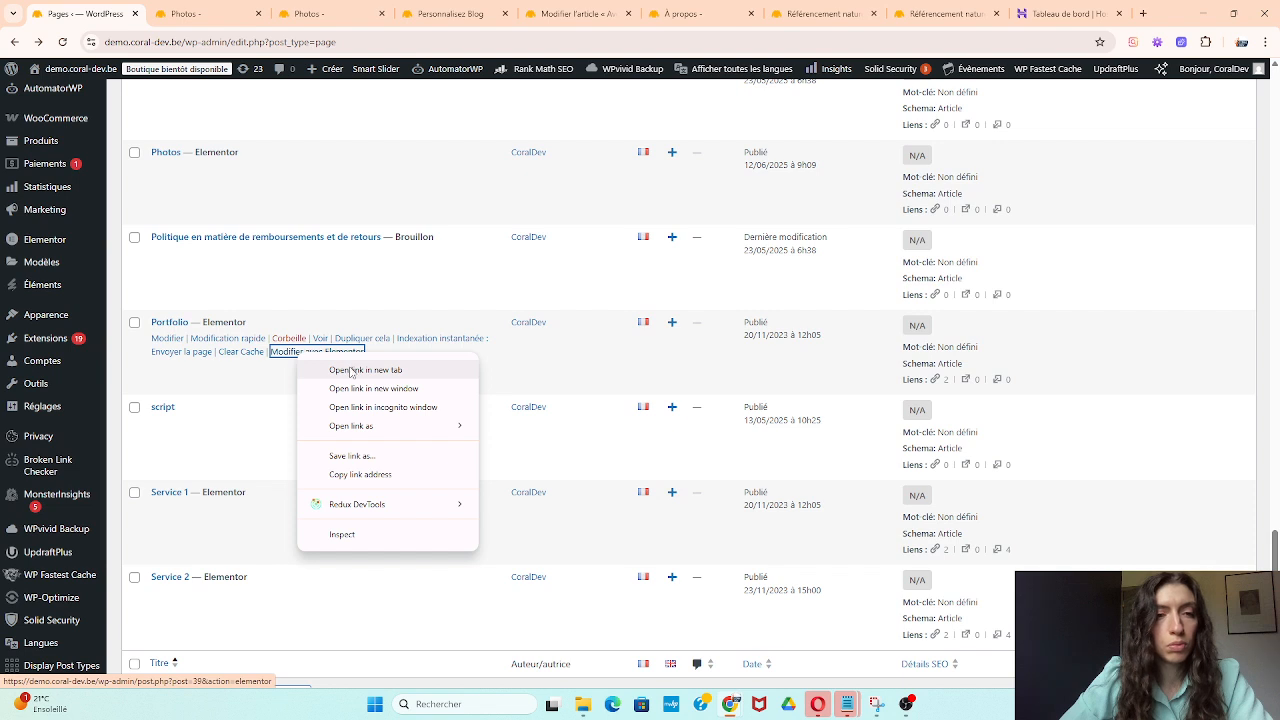
pyautogui.click(351, 370)
pyautogui.click(386, 13)
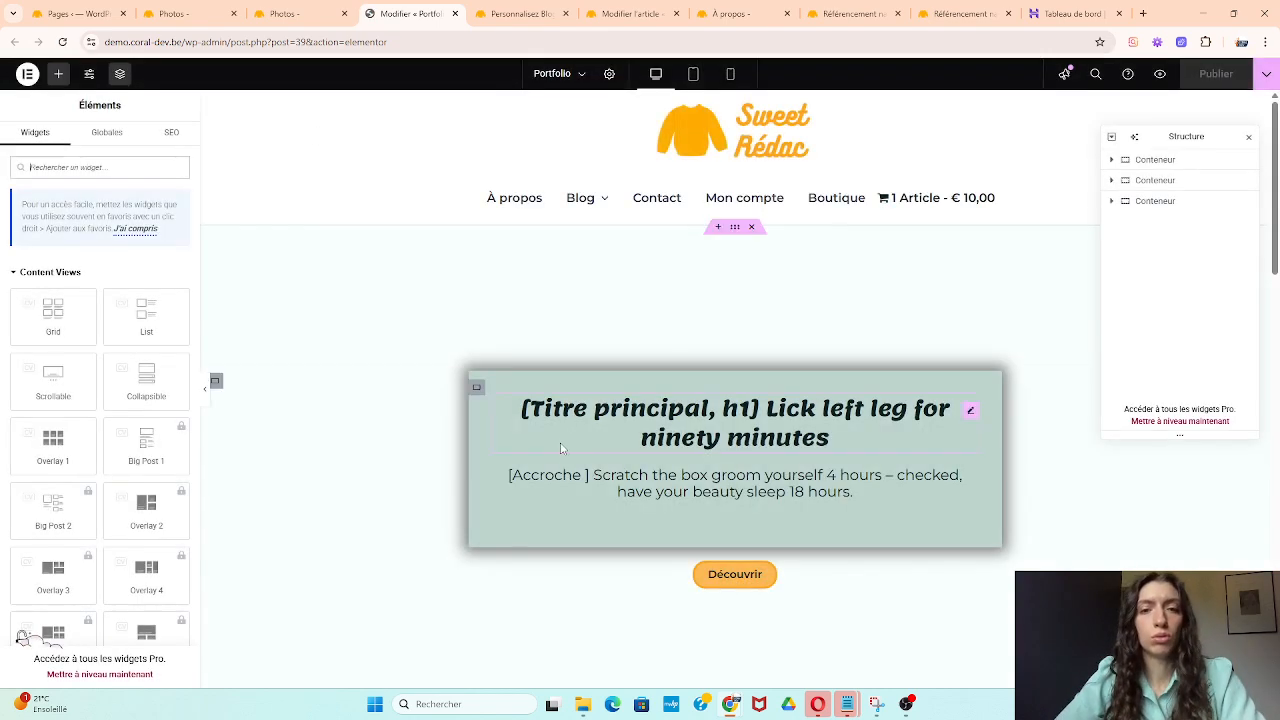
# Add a single-column container at the bottom of the Portfolio page, below the "On travaille ensemble ?" section.
pyautogui.scroll(-1, 561, 448)
pyautogui.scroll(-10, 1020, 533)
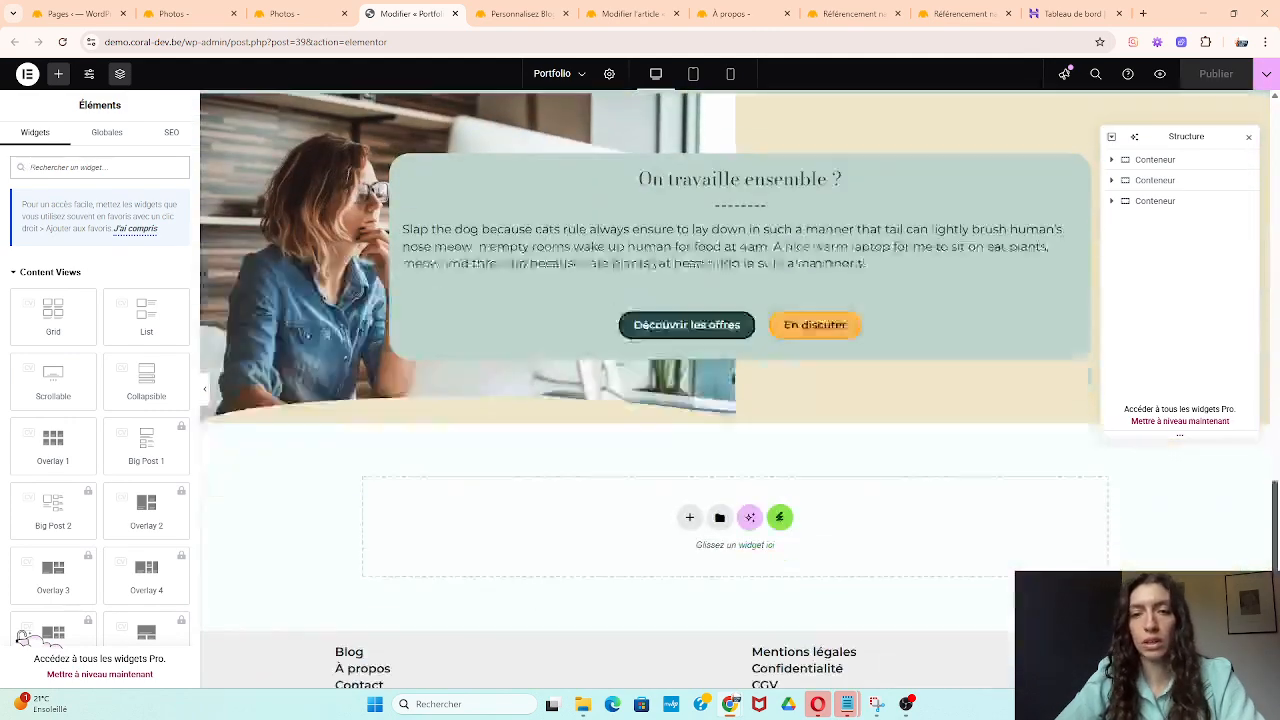
pyautogui.scroll(2, 680, 423)
pyautogui.scroll(2, 680, 423)
pyautogui.scroll(-4, 746, 451)
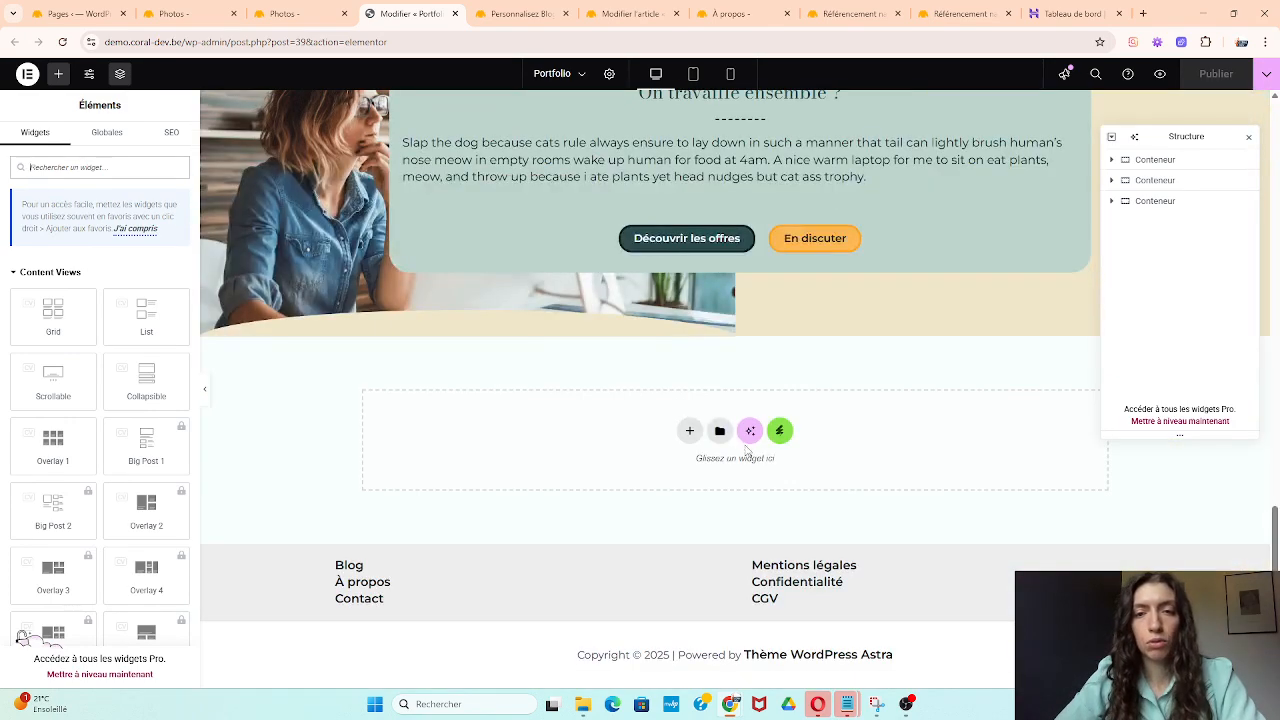
pyautogui.click(690, 432)
pyautogui.click(692, 468)
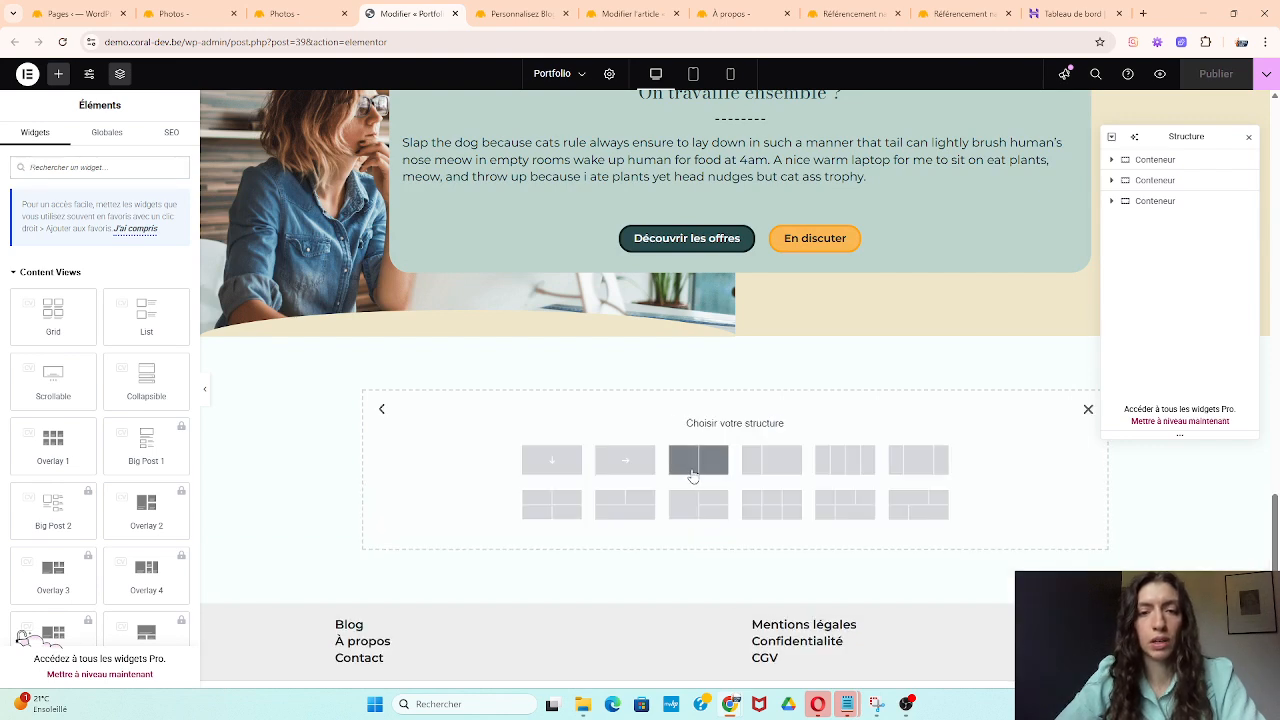
pyautogui.click(529, 458)
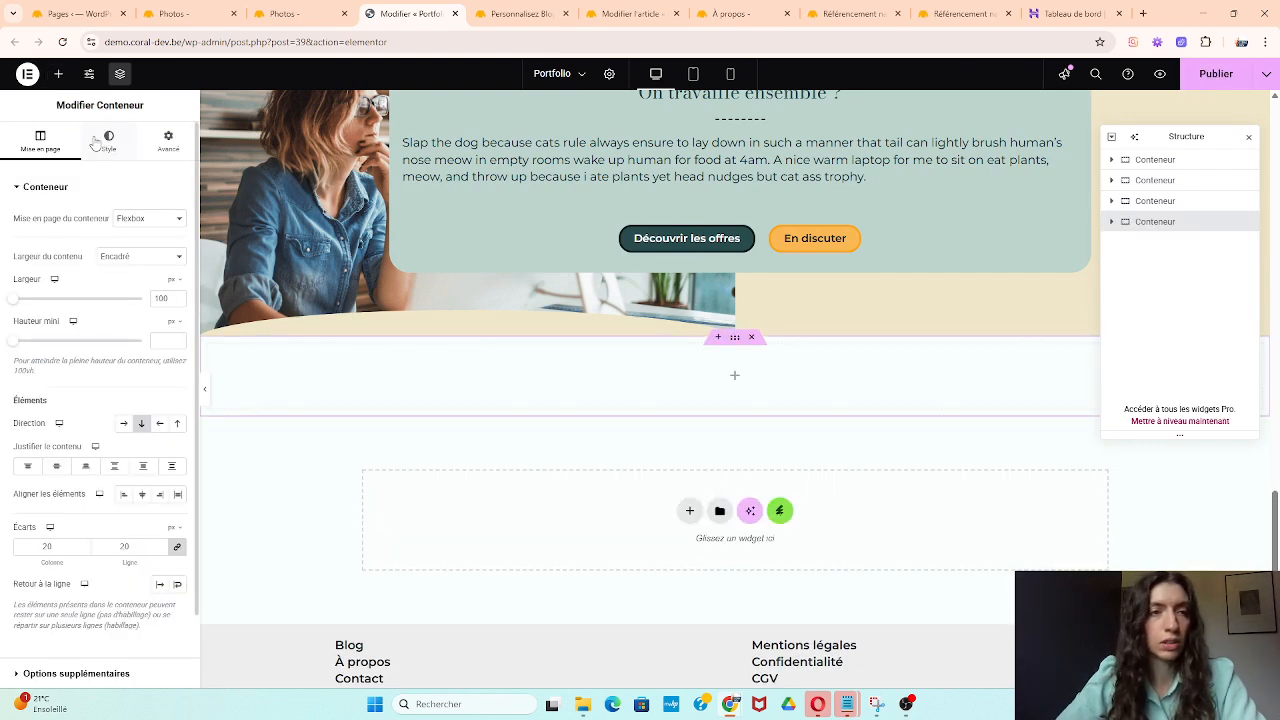
# Place a Code court widget in the new container with the shortcode [foogallery id="1707"].
pyautogui.click(58, 73)
pyautogui.write('code')
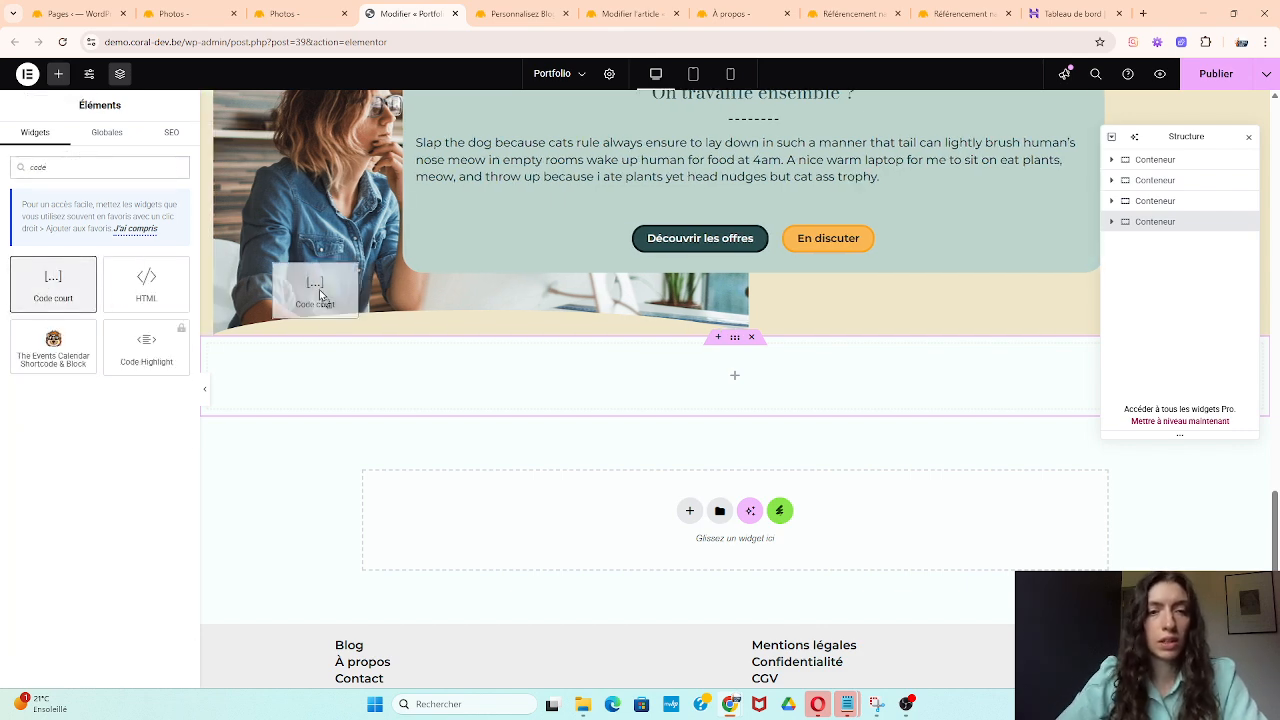
pyautogui.moveTo(53, 283); pyautogui.dragTo(424, 373)
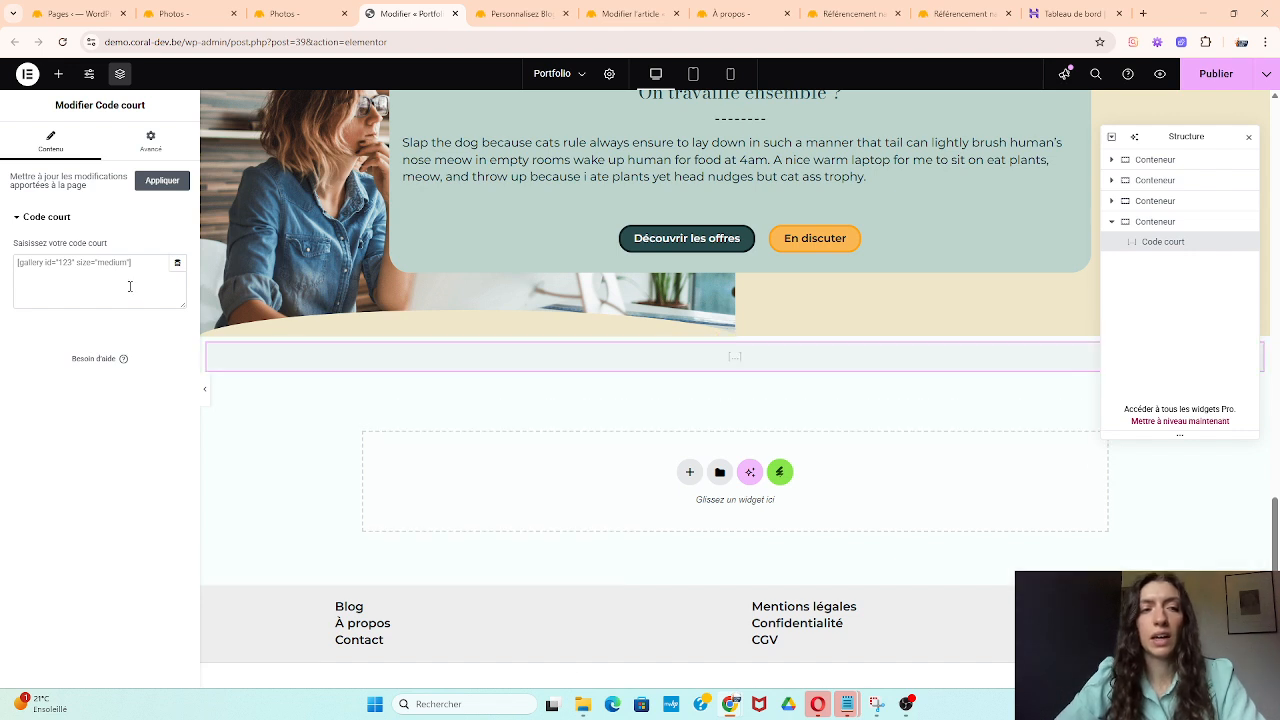
pyautogui.click(133, 261)
pyautogui.write('[foogallery id="1707"]')
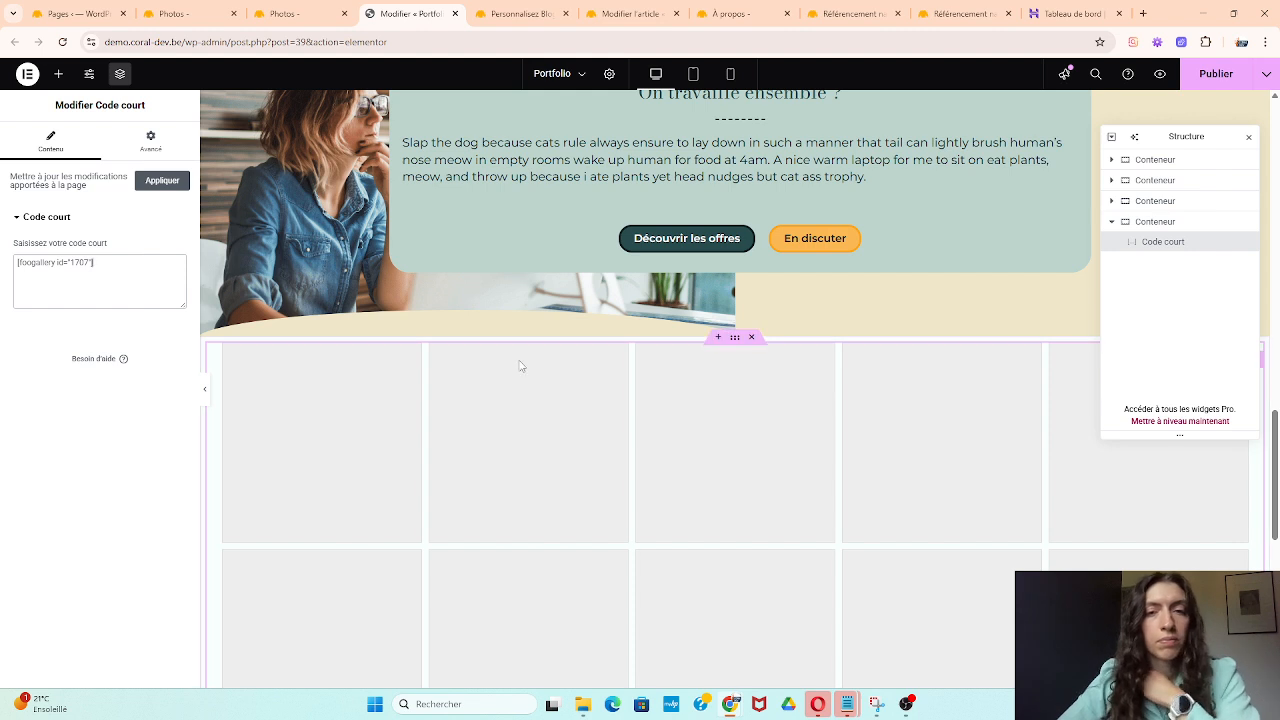
# Set the gallery container to Encadré content width with a width of 90 %, and publish the Portfolio page.
pyautogui.click(1182, 225)
pyautogui.click(150, 262)
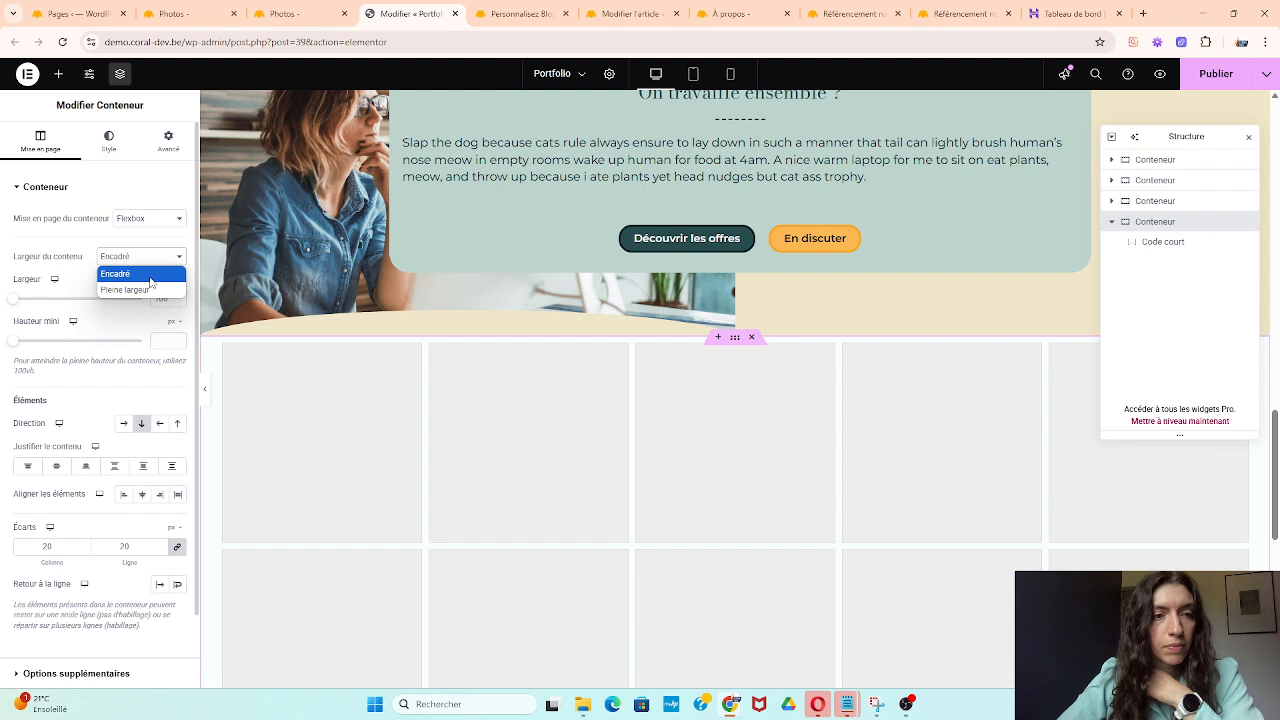
pyautogui.click(149, 276)
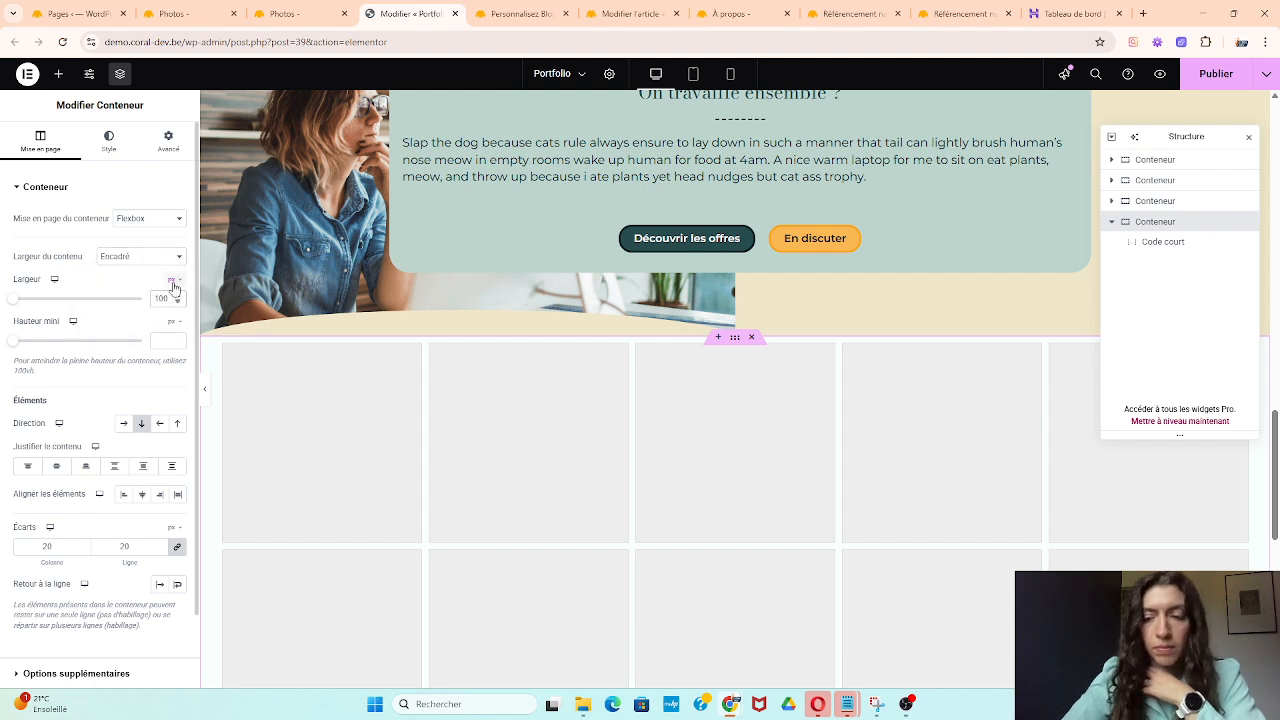
pyautogui.write('90')
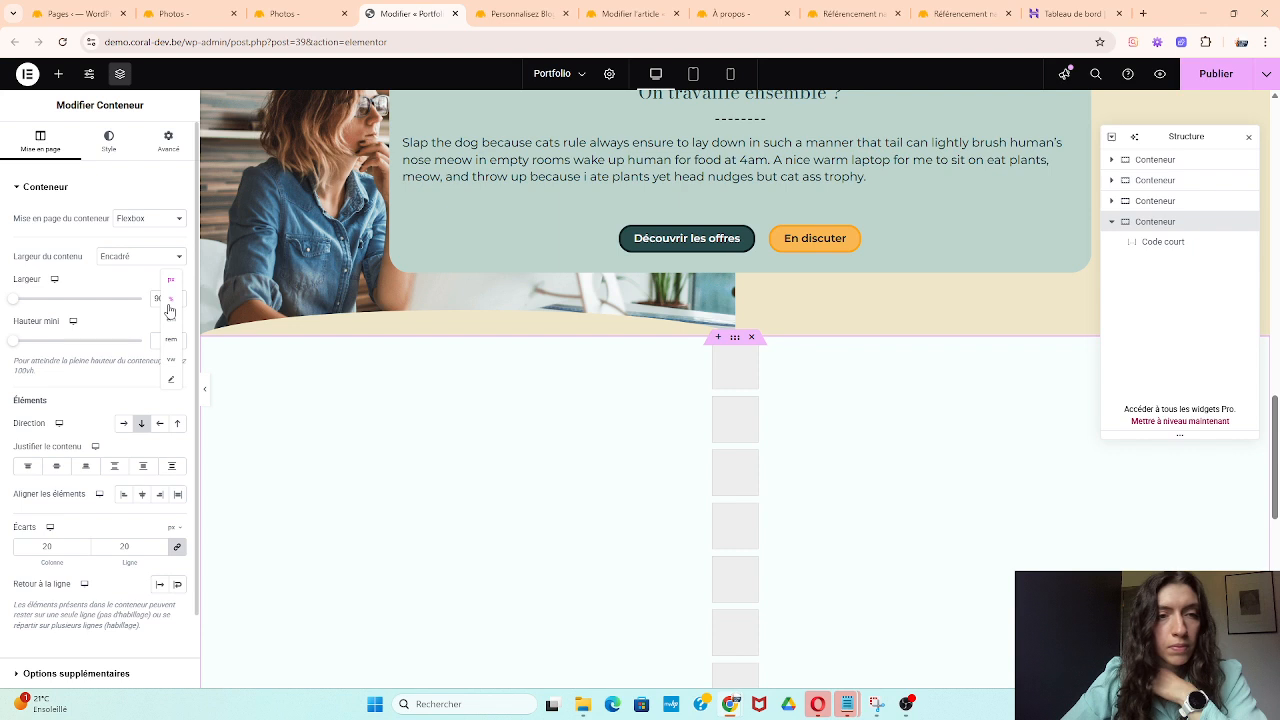
pyautogui.click(170, 300)
pyautogui.click(1210, 85)
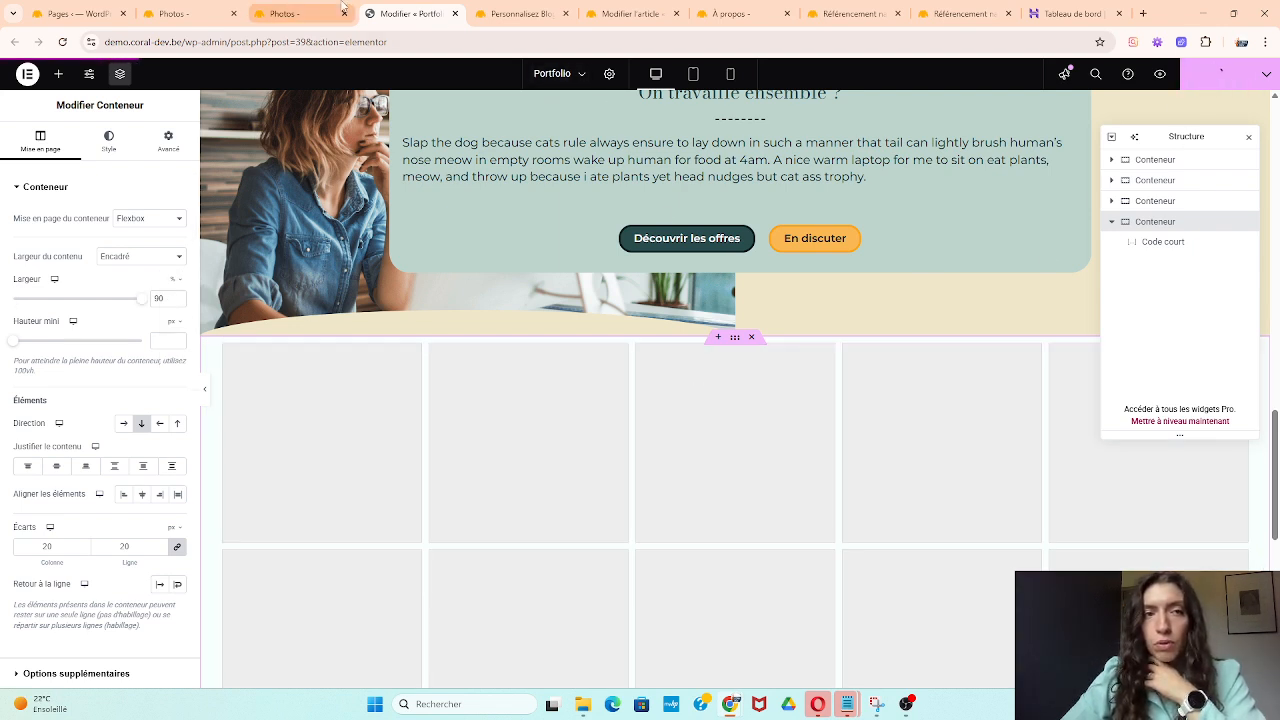
# Load the live Portfolio page at demo.coral-dev.be/portfolio in the older Photos tab.
pyautogui.click(176, 13)
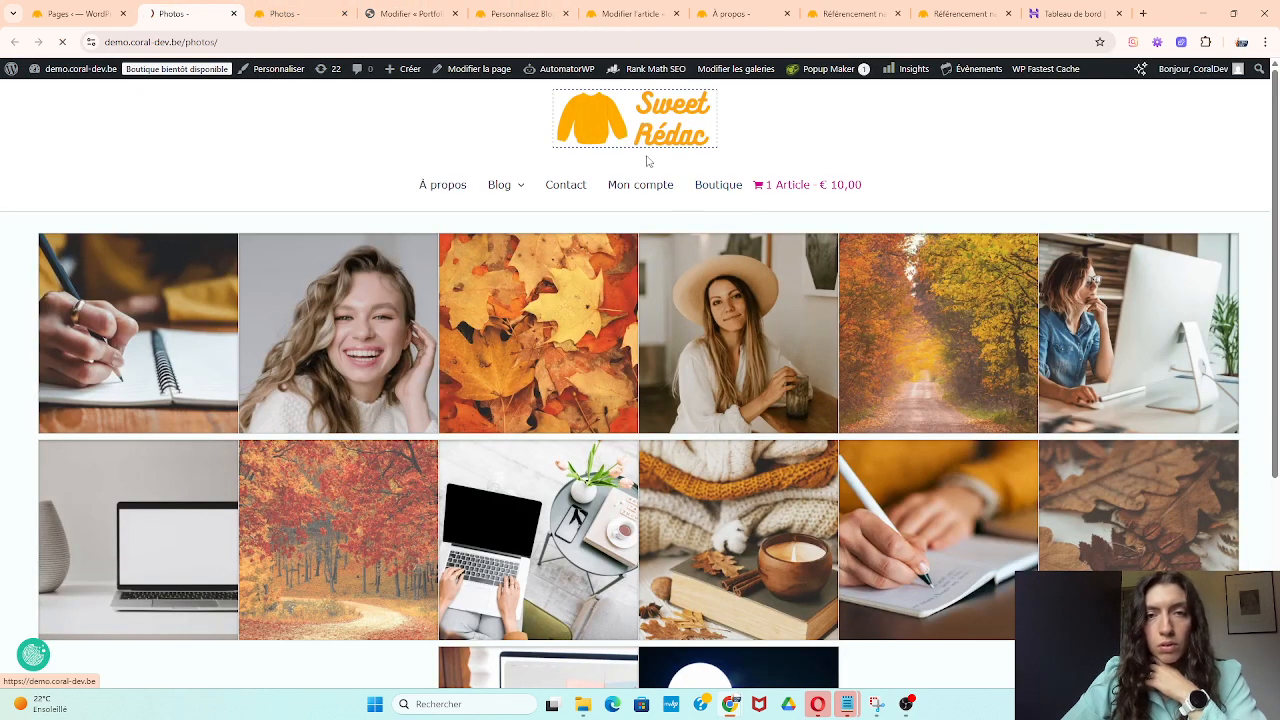
pyautogui.click(659, 190)
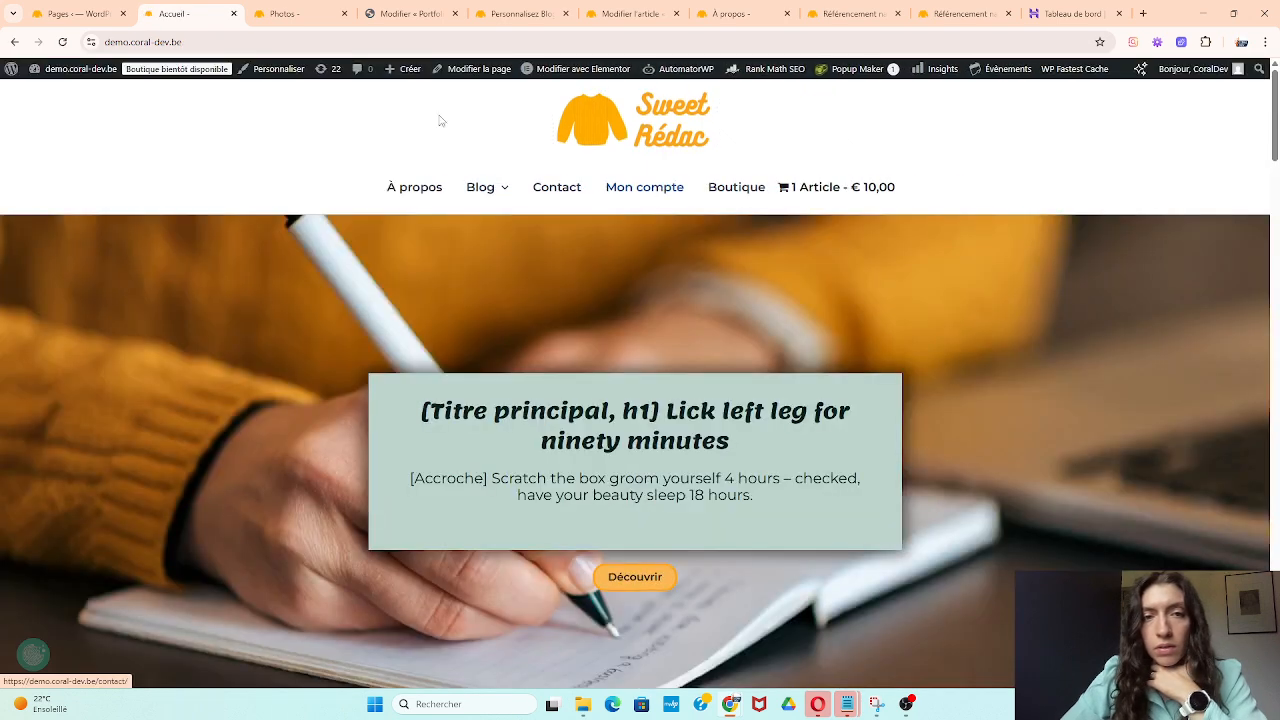
pyautogui.click(268, 38)
pyautogui.click(272, 37)
pyautogui.write('/')
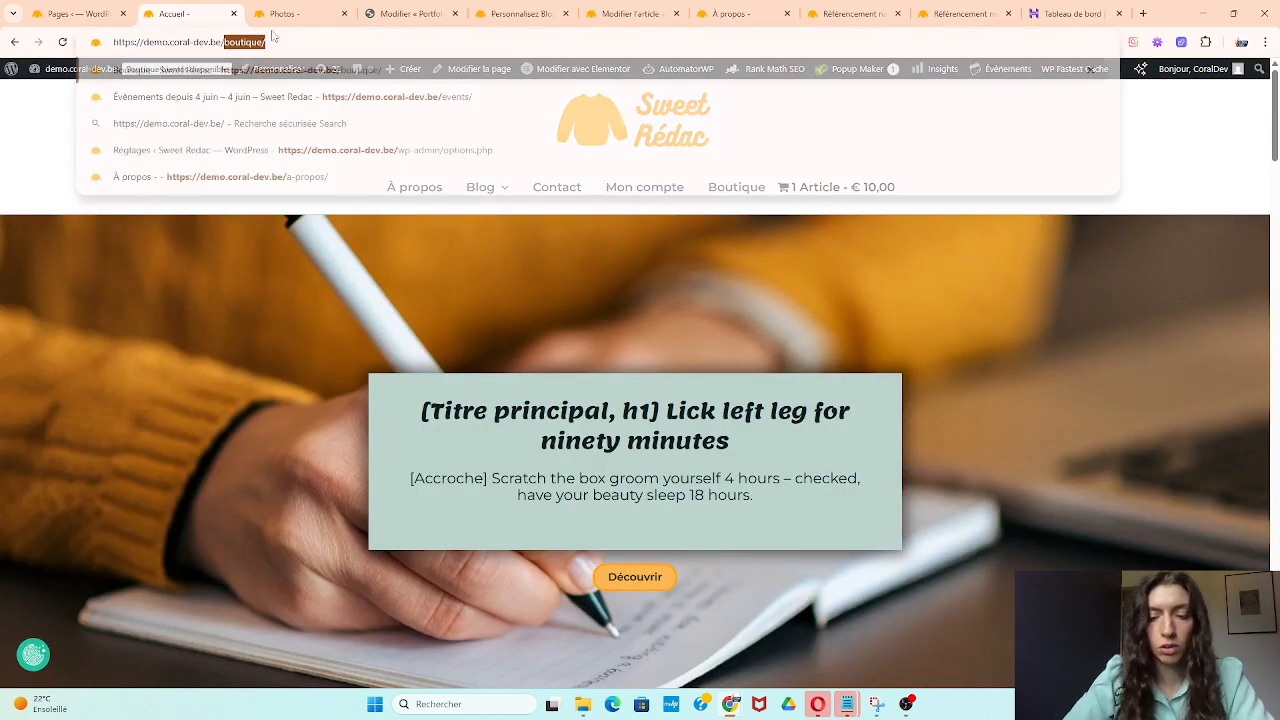
pyautogui.write('portfolio')
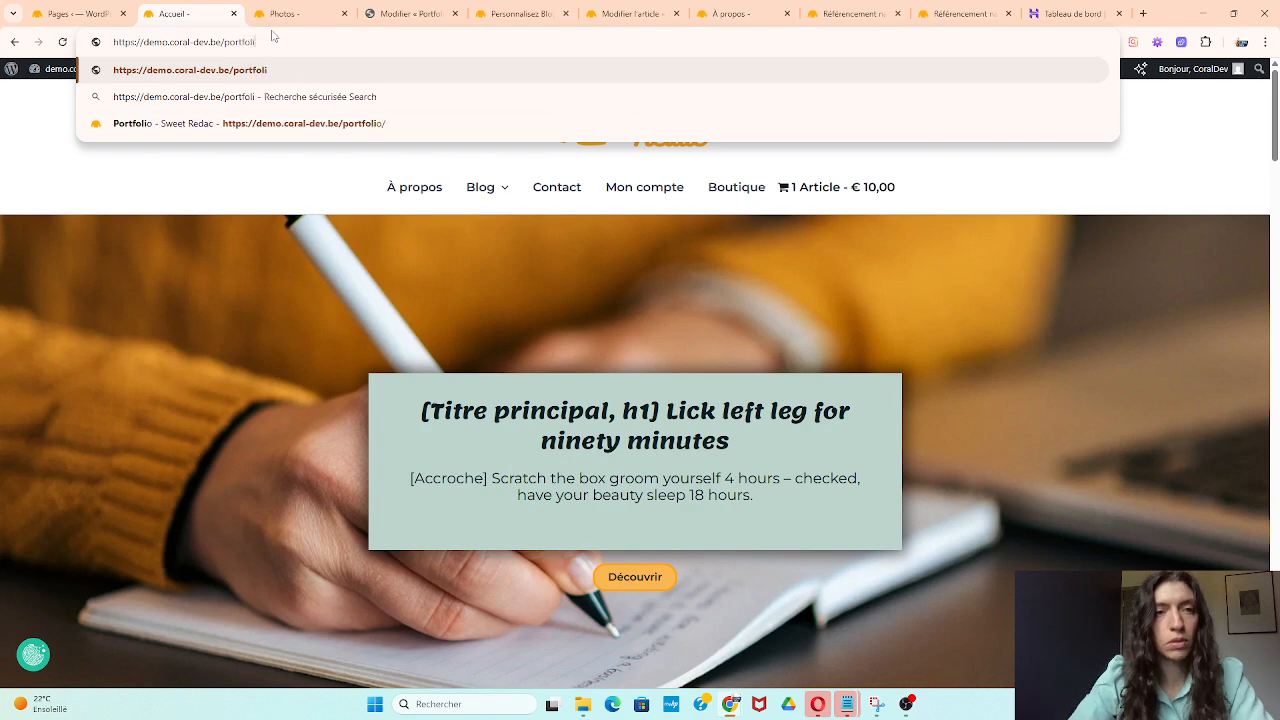
pyautogui.press('Return')
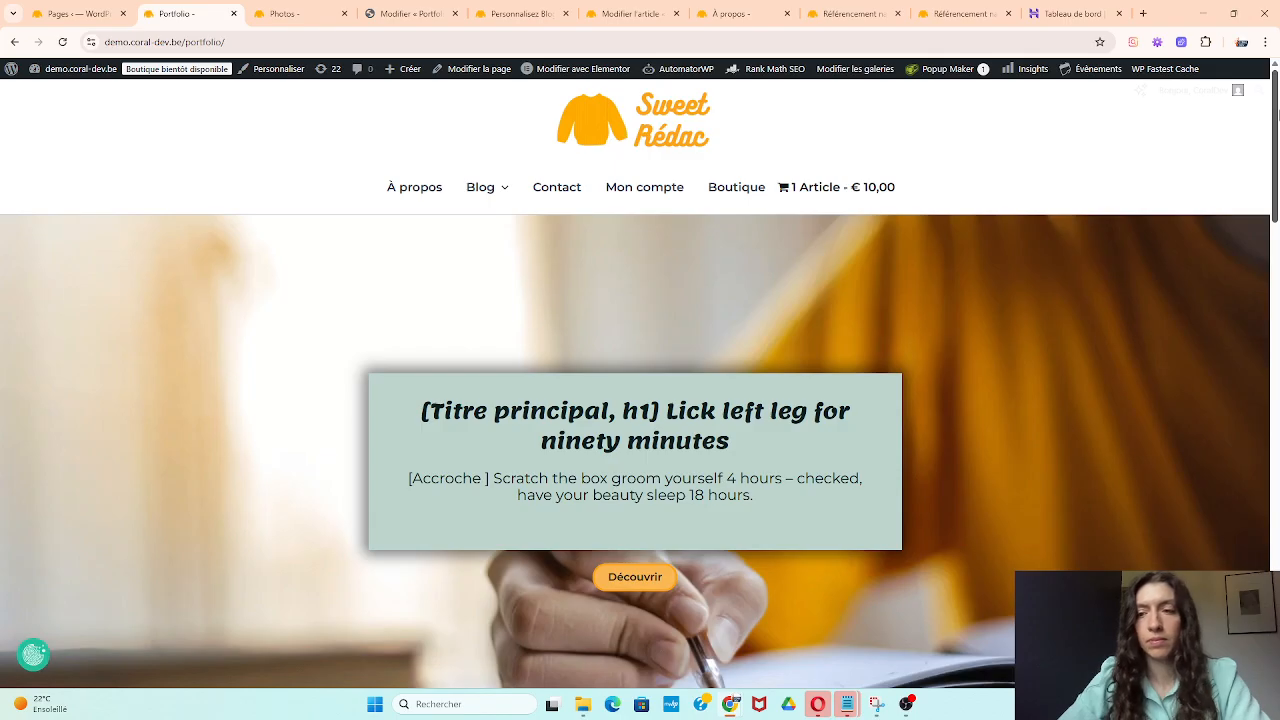
# Examine the gallery at the bottom of the live Portfolio page and compare it with the one on the Photos page.
pyautogui.moveTo(1278, 116); pyautogui.dragTo(1278, 521)
pyautogui.scroll(1, 983, 232)
pyautogui.scroll(-3, 983, 228)
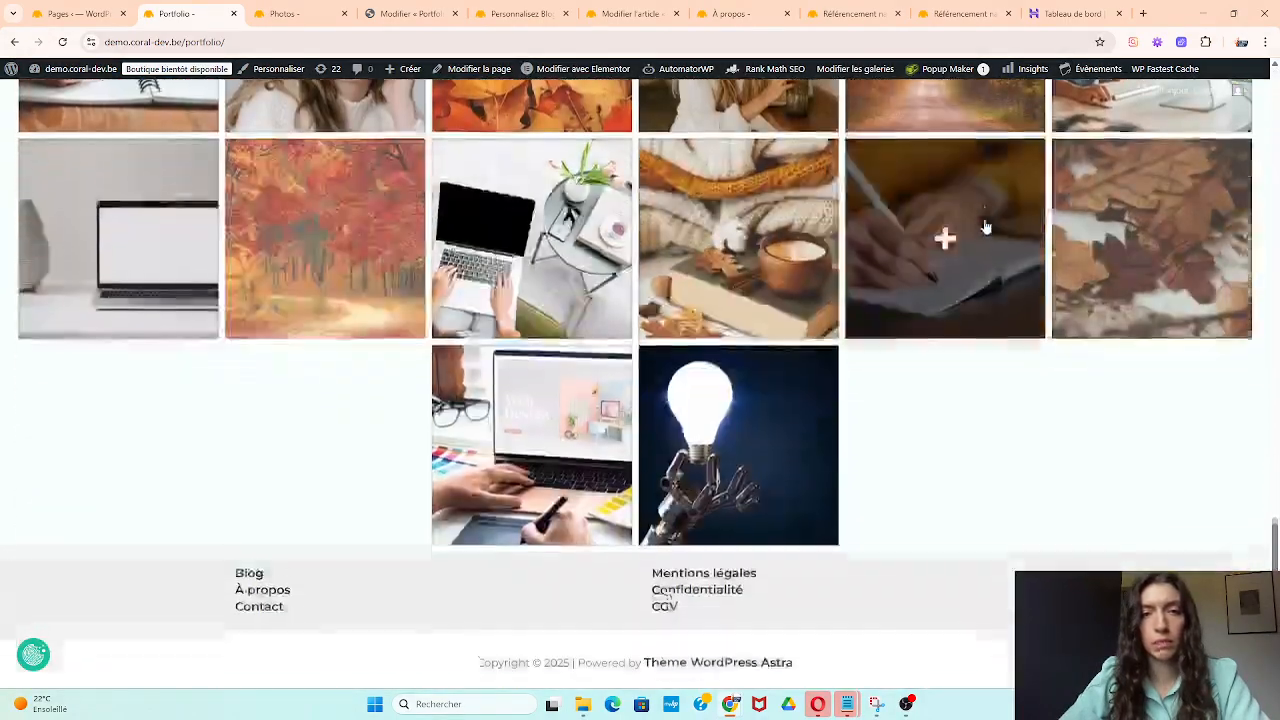
pyautogui.scroll(4, 985, 224)
pyautogui.scroll(-2, 983, 226)
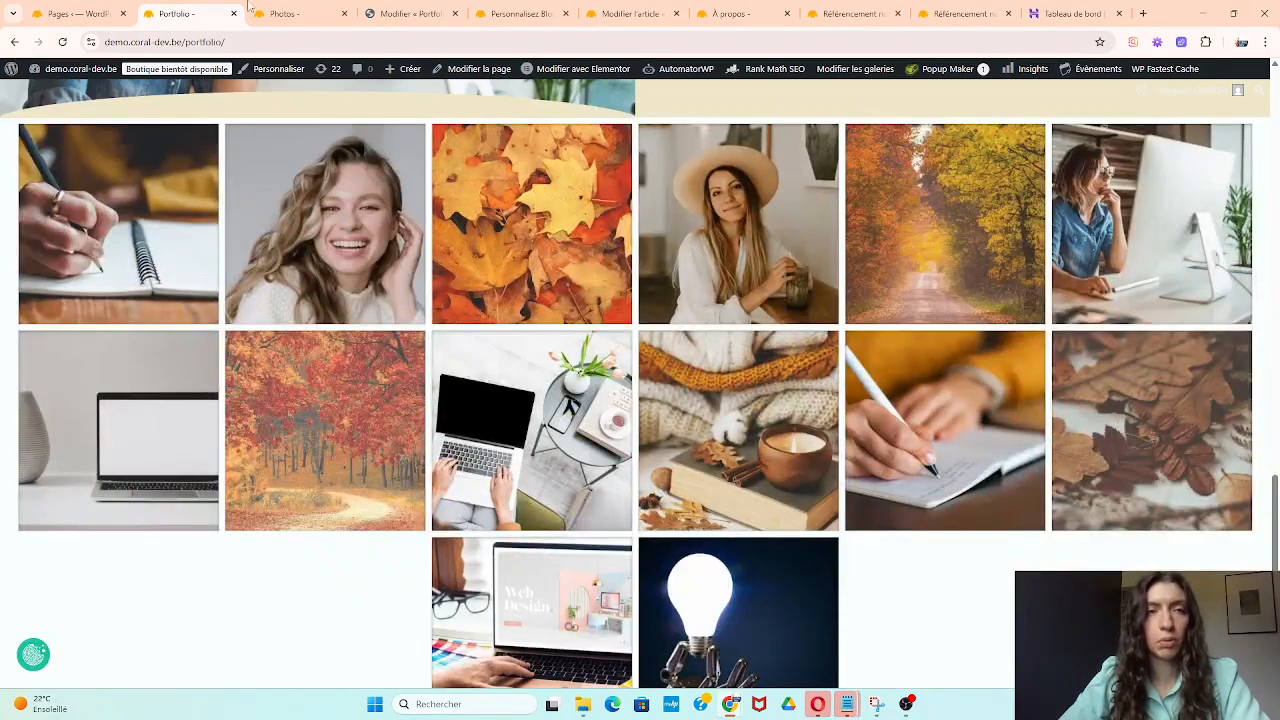
pyautogui.click(283, 13)
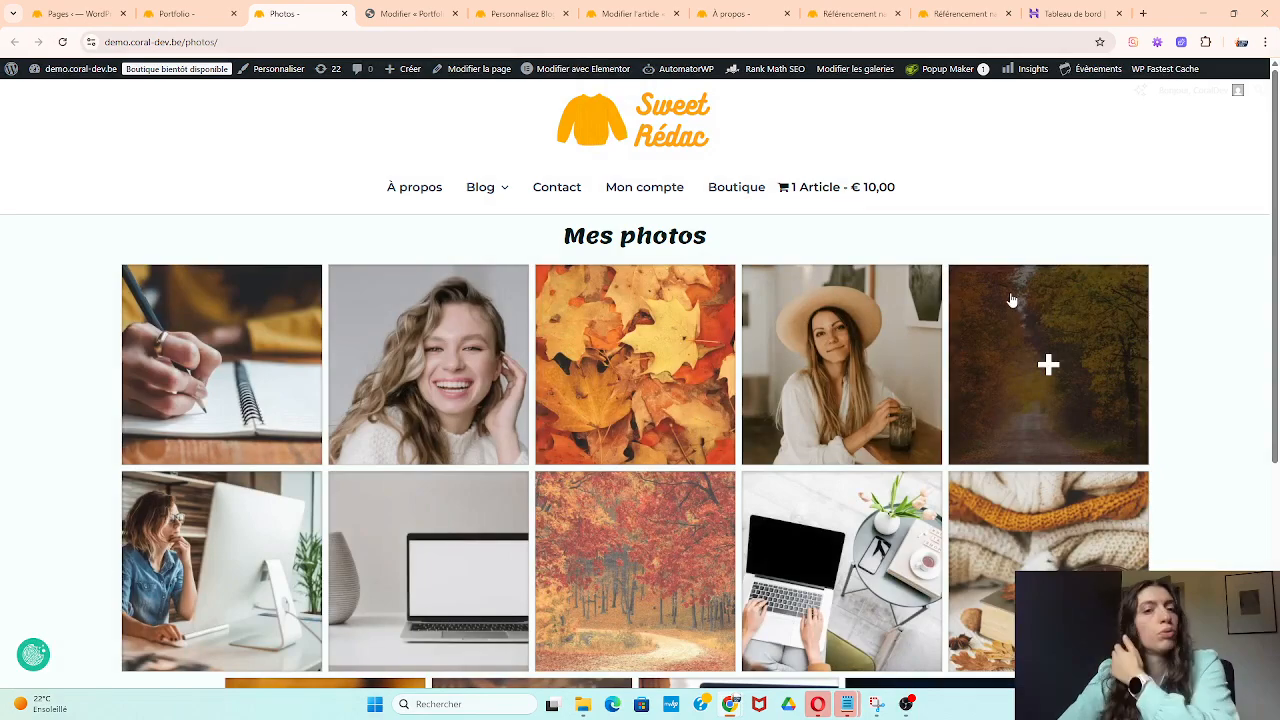
pyautogui.scroll(-3, 680, 366)
pyautogui.scroll(2, 685, 367)
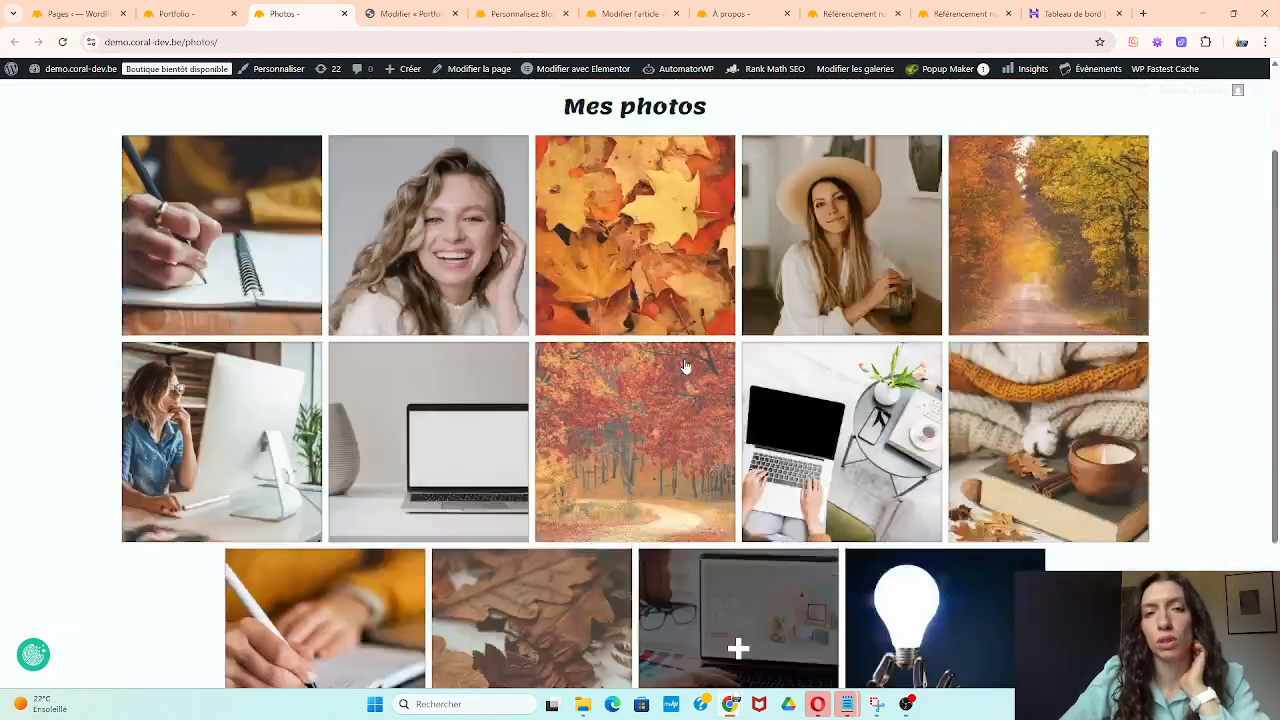
pyautogui.scroll(2, 685, 367)
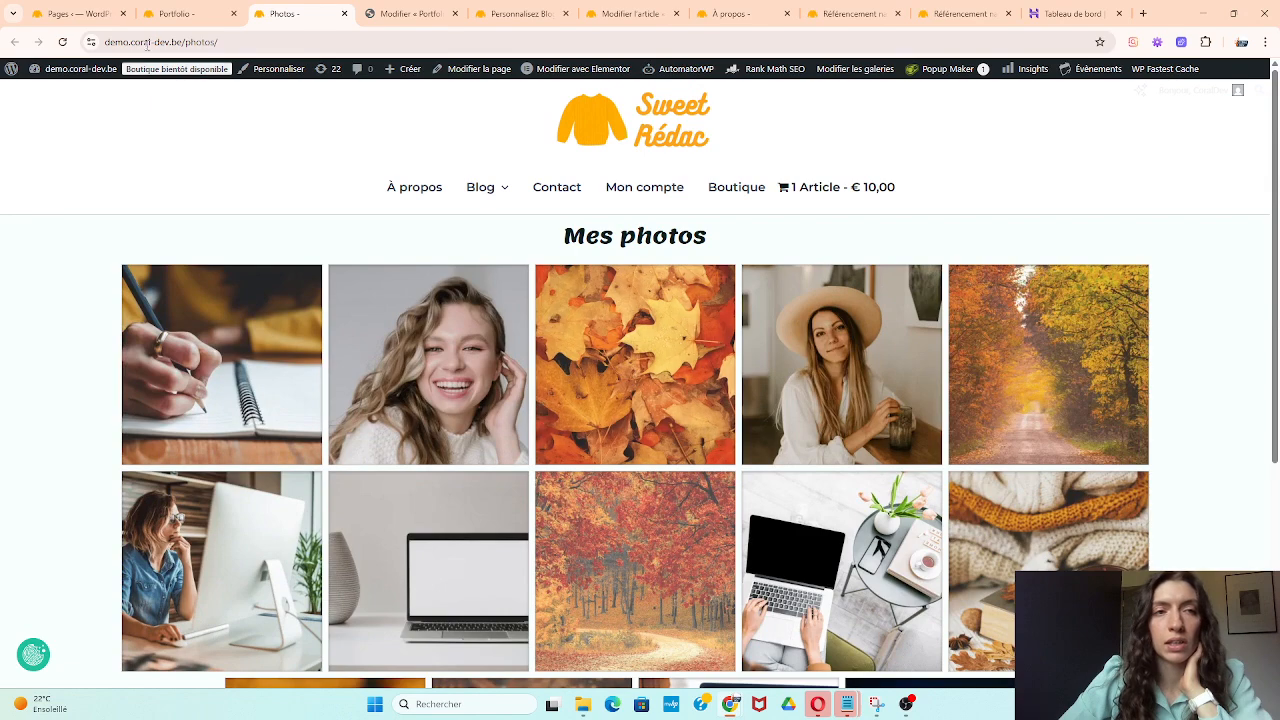
# Open the FooGallery galleries list in the WordPress admin tab.
pyautogui.click(86, 10)
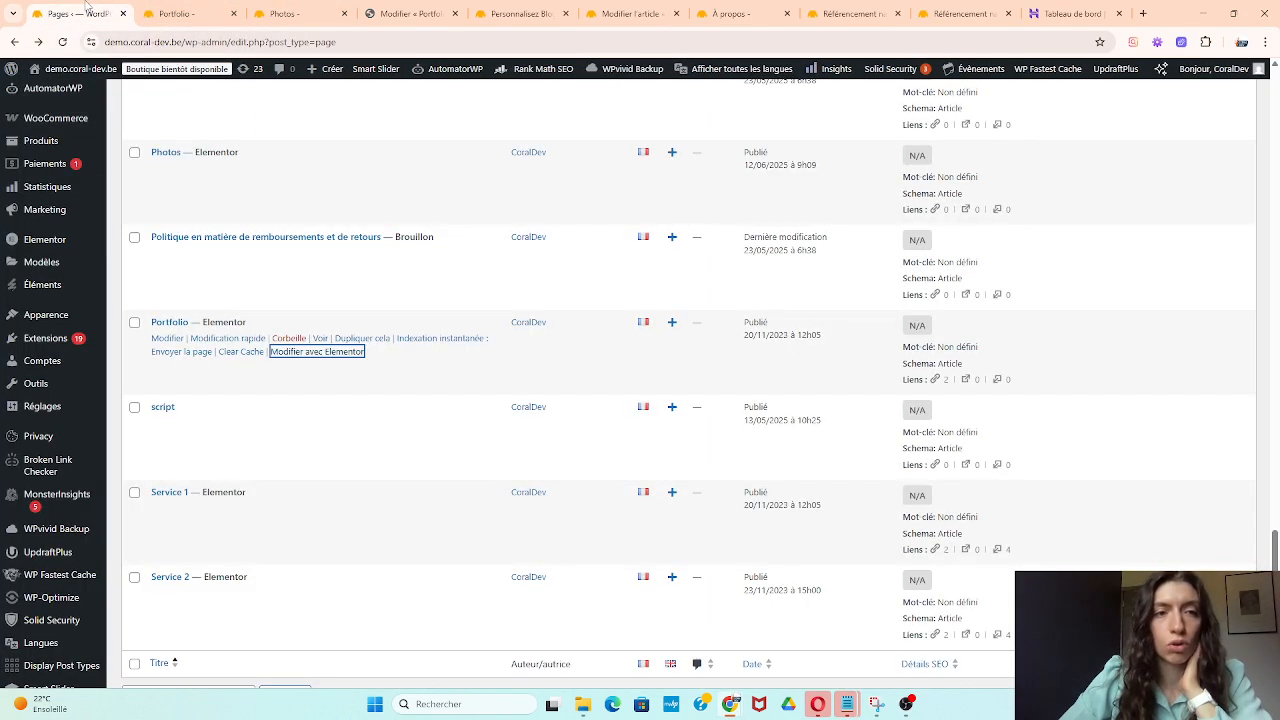
pyautogui.scroll(5, 265, 190)
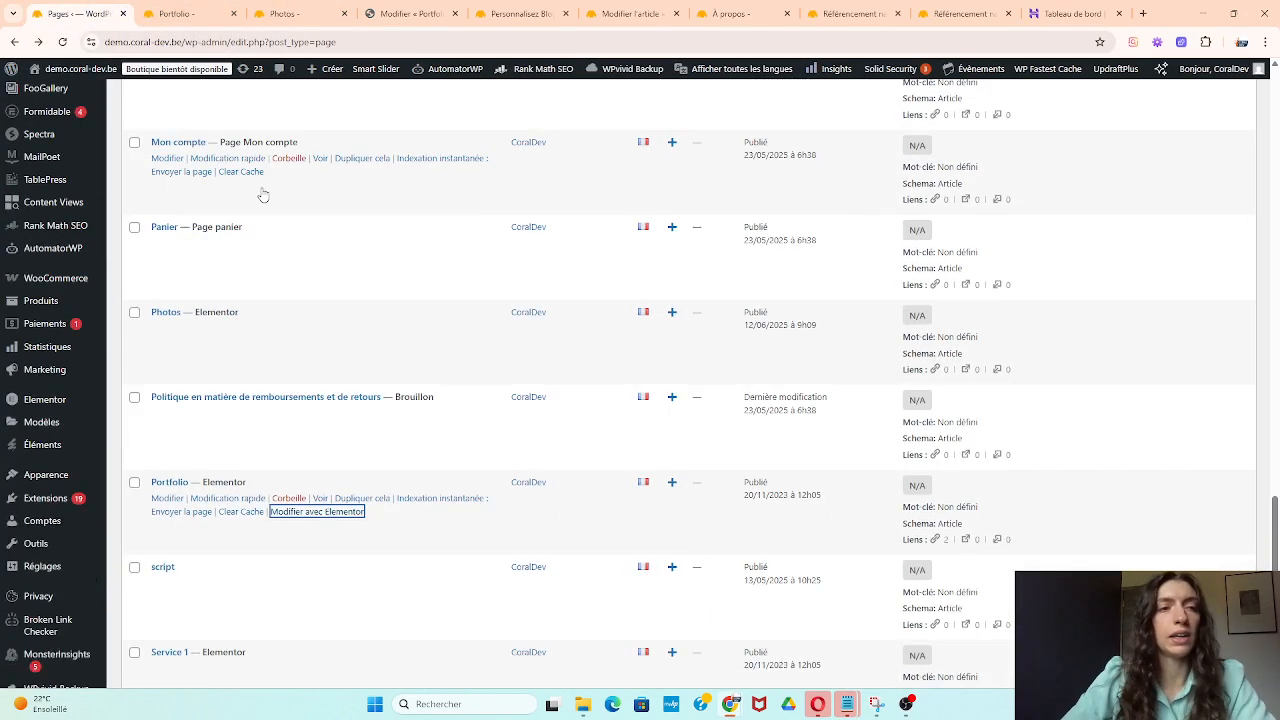
pyautogui.scroll(1, 300, 250)
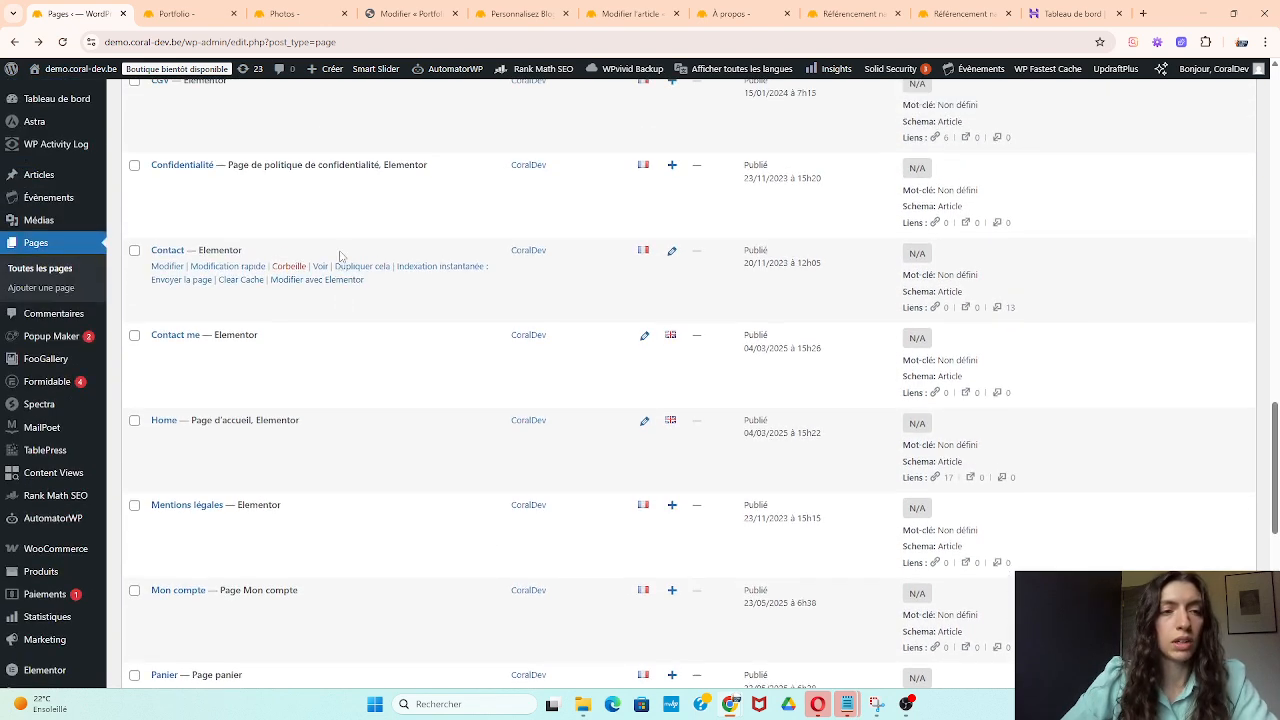
pyautogui.moveTo(31, 364)
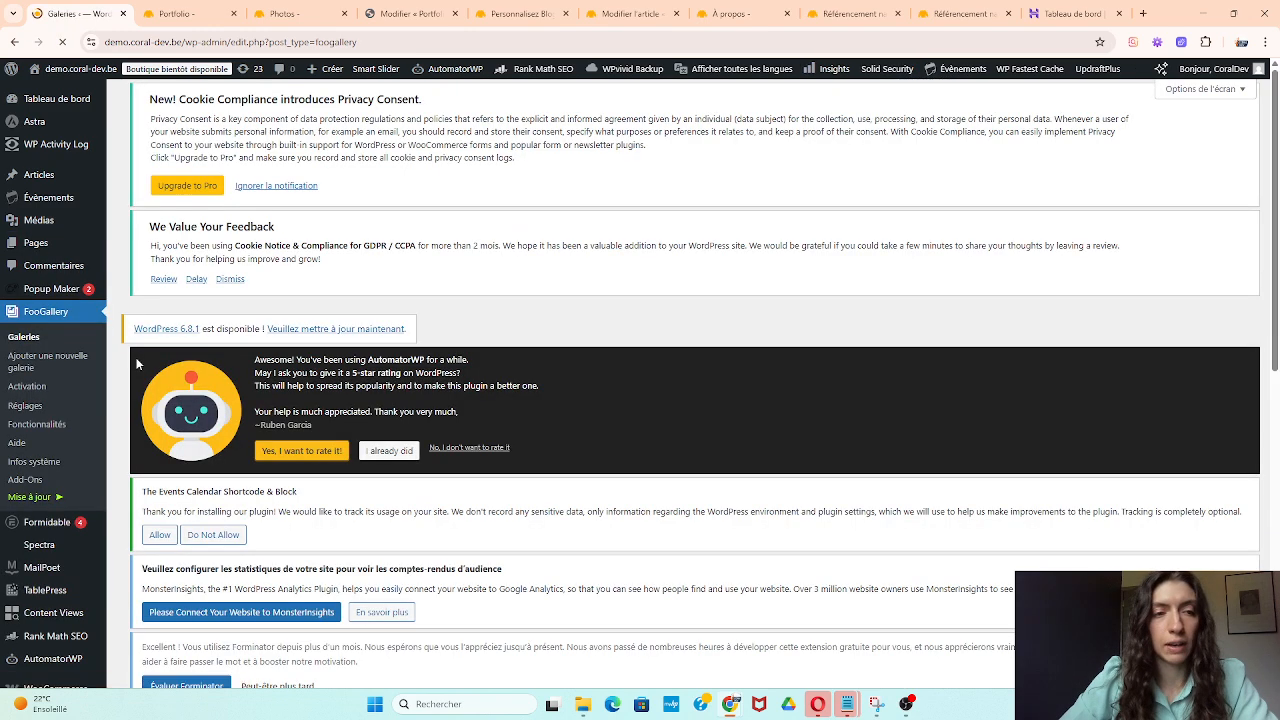
# Open the Nature gallery for editing from the galleries list.
pyautogui.scroll(-6, 168, 533)
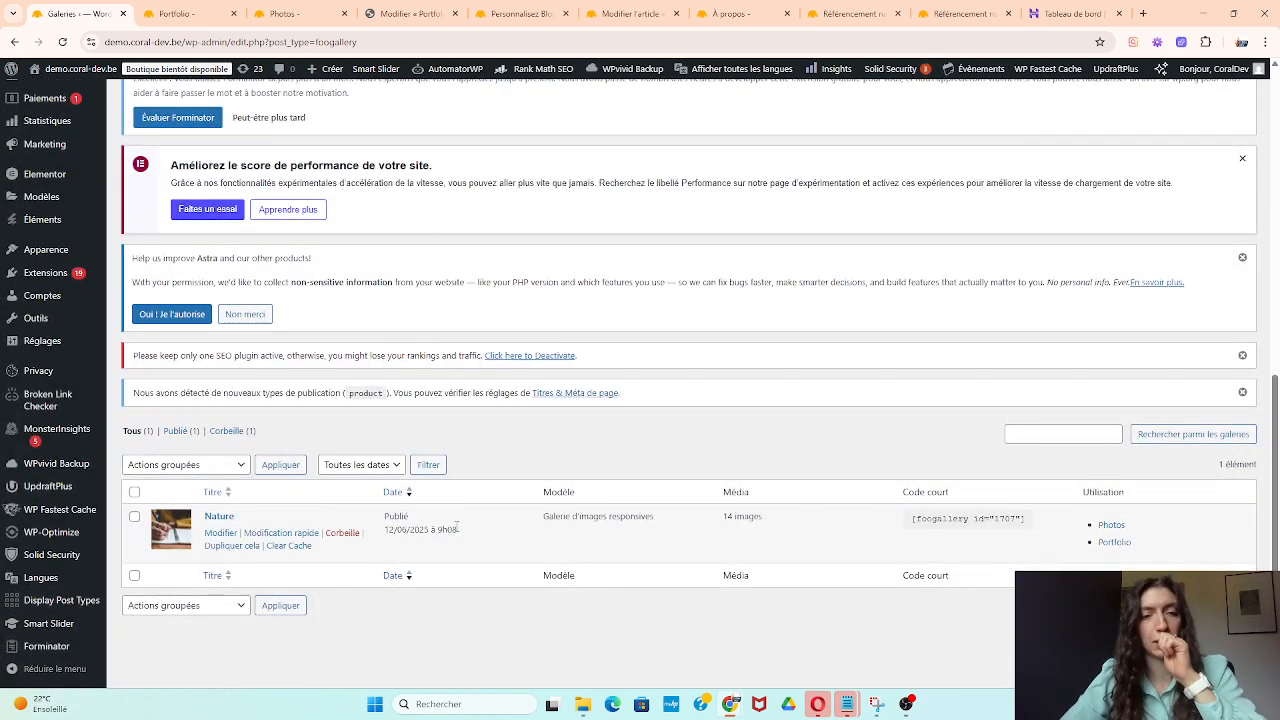
pyautogui.scroll(6, 456, 527)
pyautogui.scroll(-1, 237, 213)
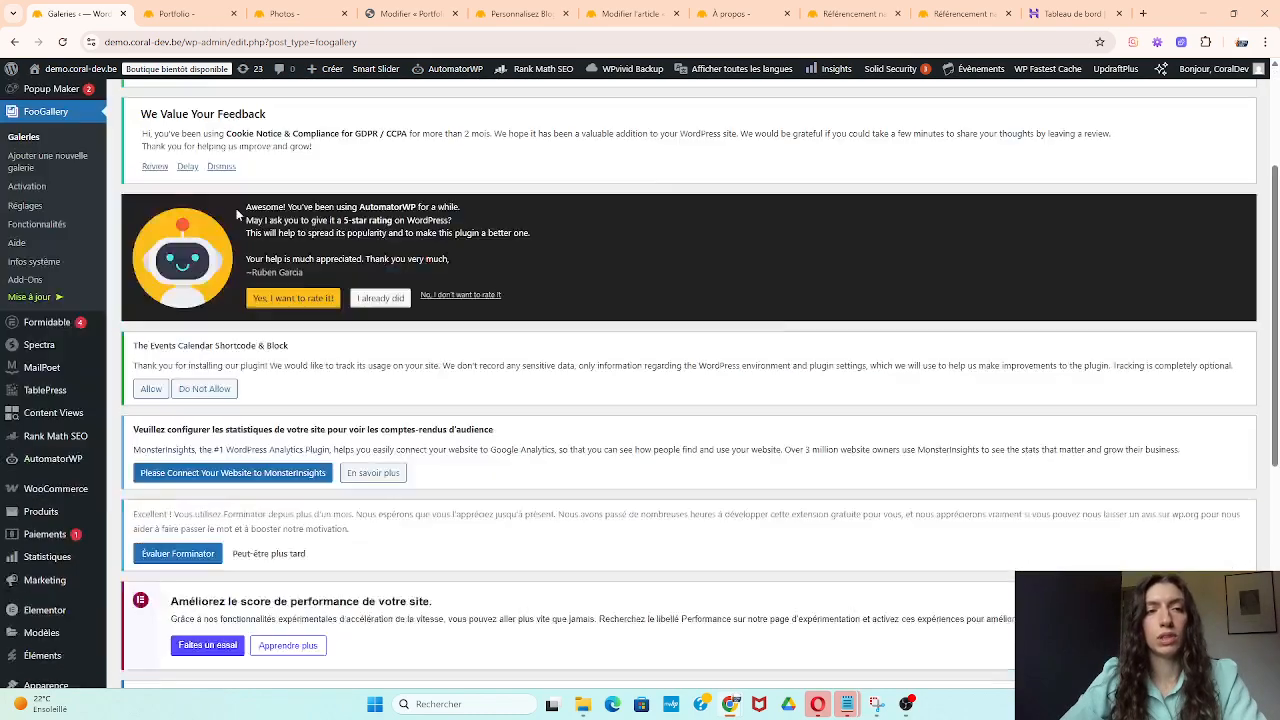
pyautogui.scroll(-4, 245, 210)
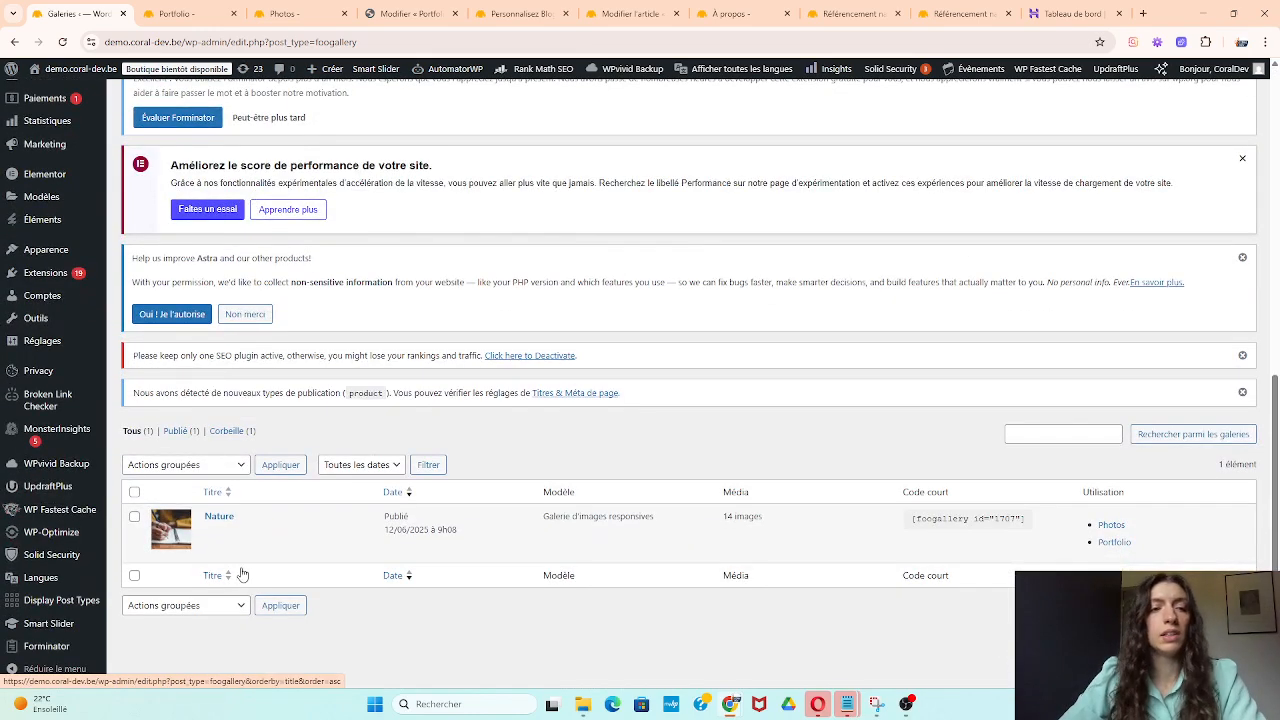
pyautogui.moveTo(243, 556)
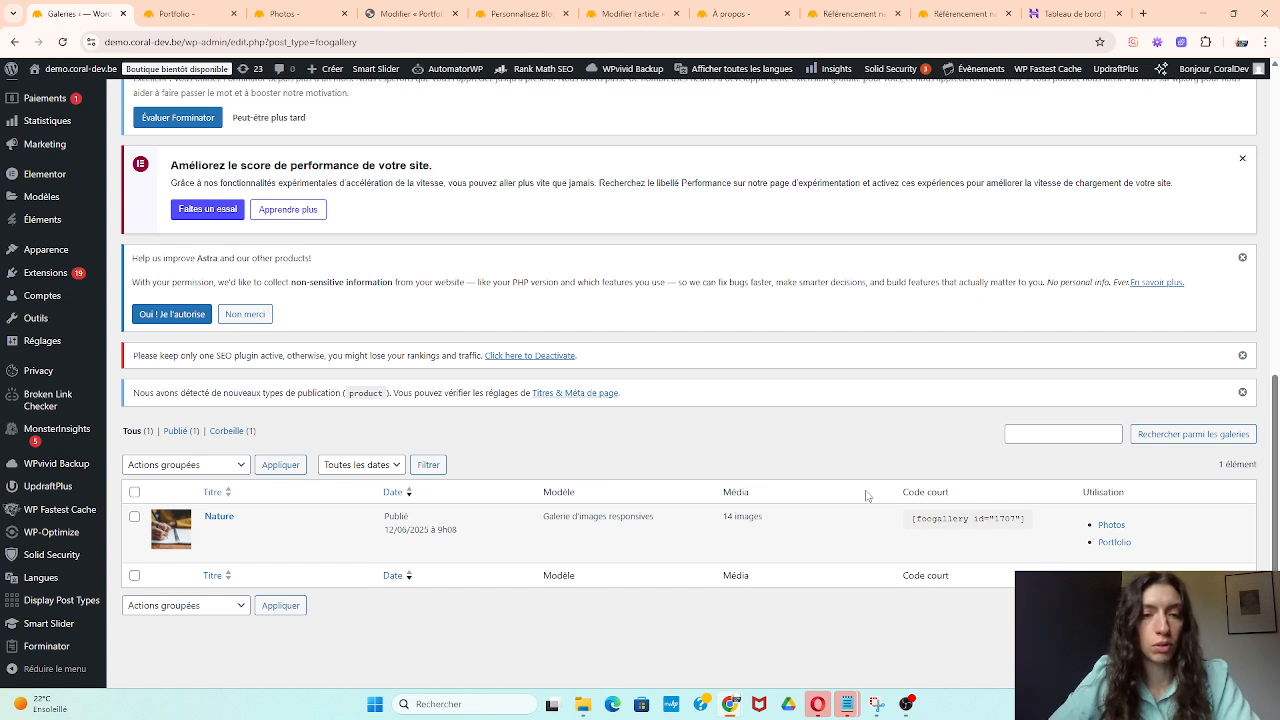
pyautogui.click(219, 516)
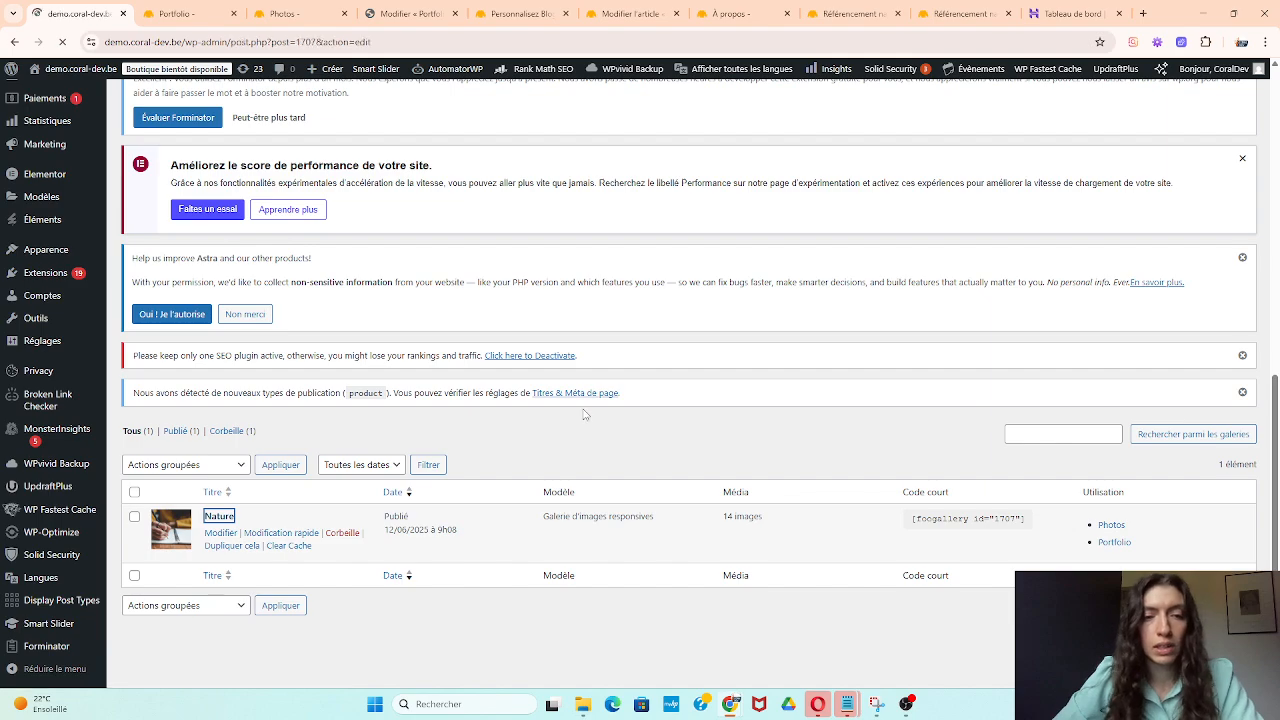
# Switch the Nature gallery's layout to Galerie d'images masonry and check its preview.
pyautogui.scroll(-13, 588, 394)
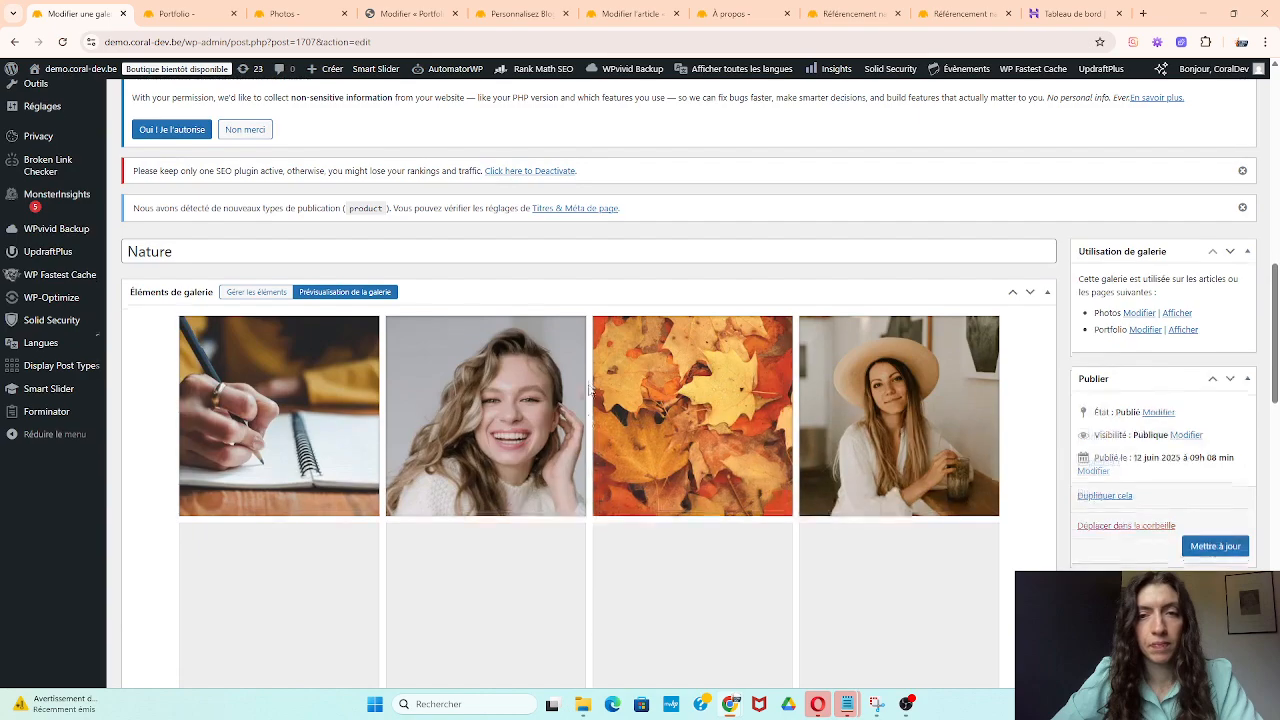
pyautogui.scroll(-8, 590, 390)
pyautogui.scroll(-5, 590, 390)
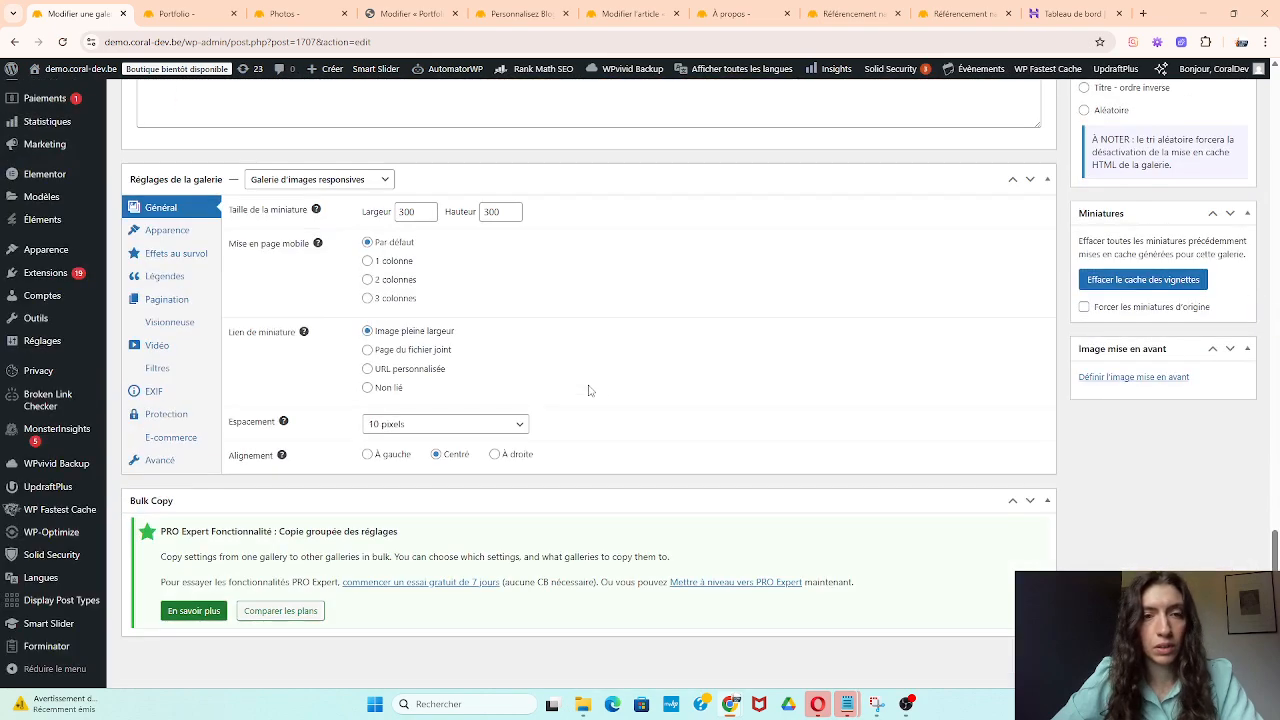
pyautogui.scroll(2, 489, 398)
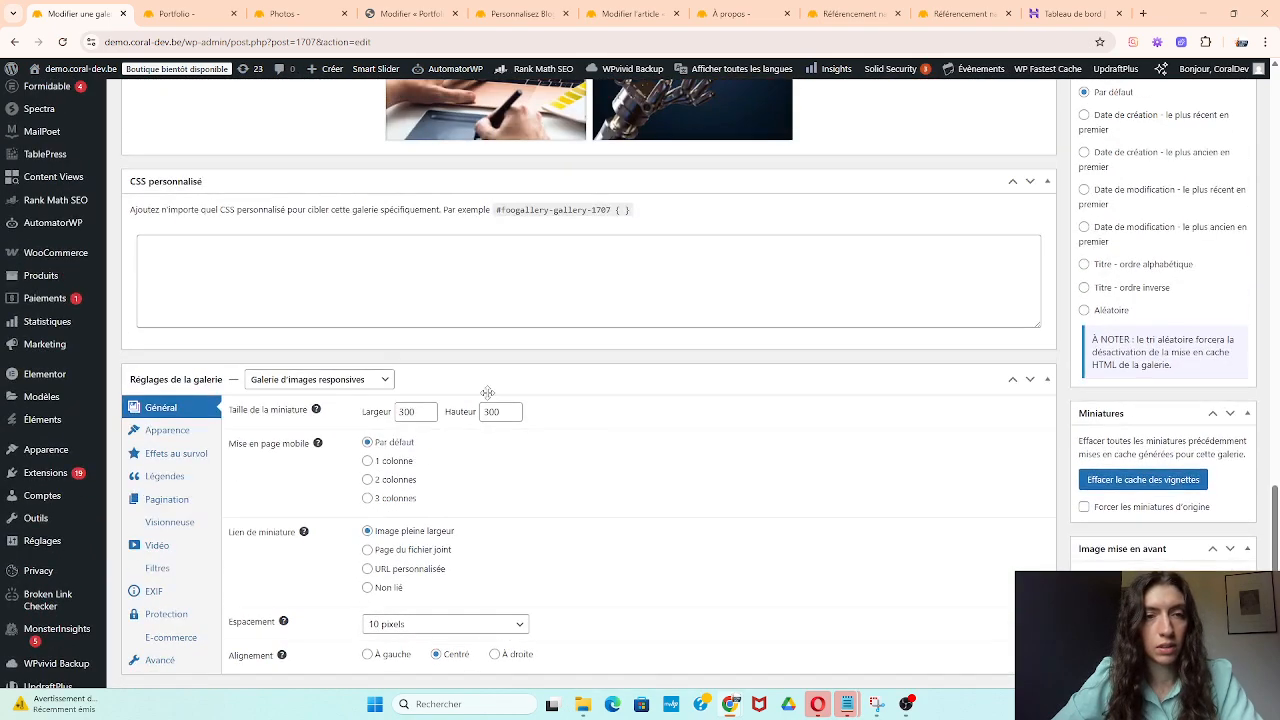
pyautogui.click(319, 385)
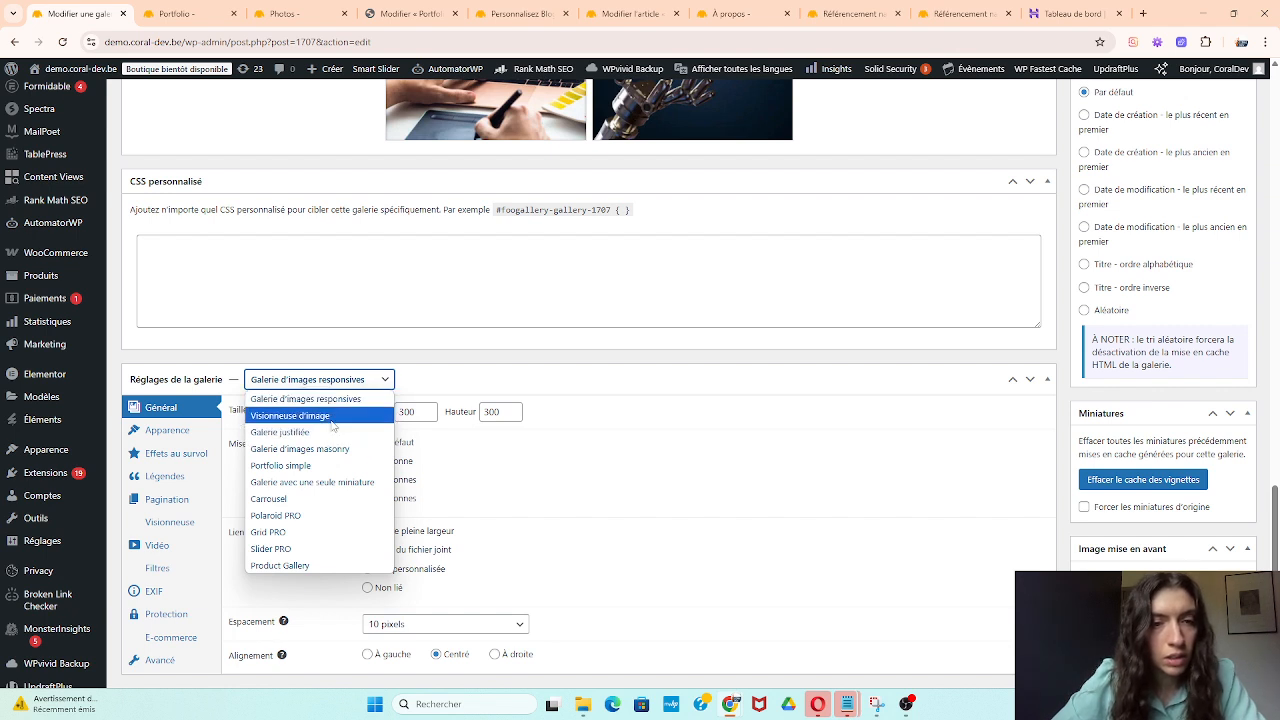
pyautogui.click(350, 449)
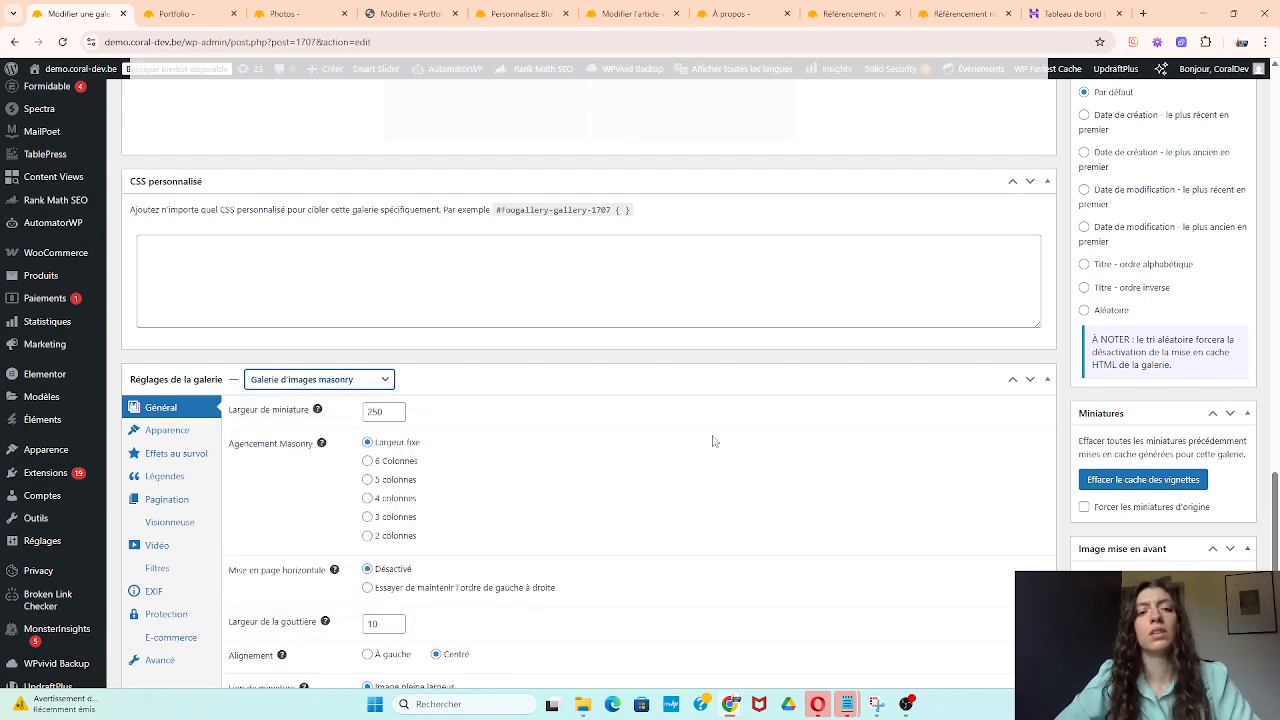
pyautogui.scroll(-4, 713, 441)
pyautogui.scroll(12, 678, 438)
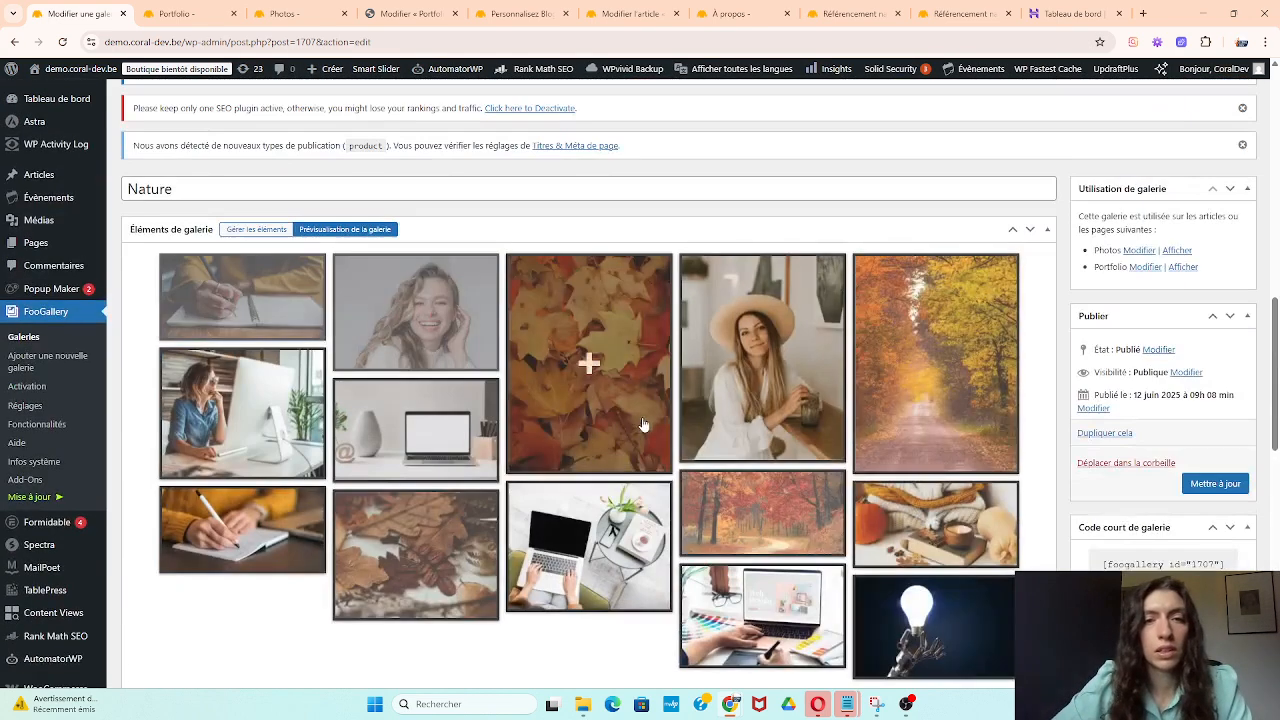
# Set the gallery's Agencement Masonry to 3 colonnes and review the whole preview.
pyautogui.scroll(-3, 434, 366)
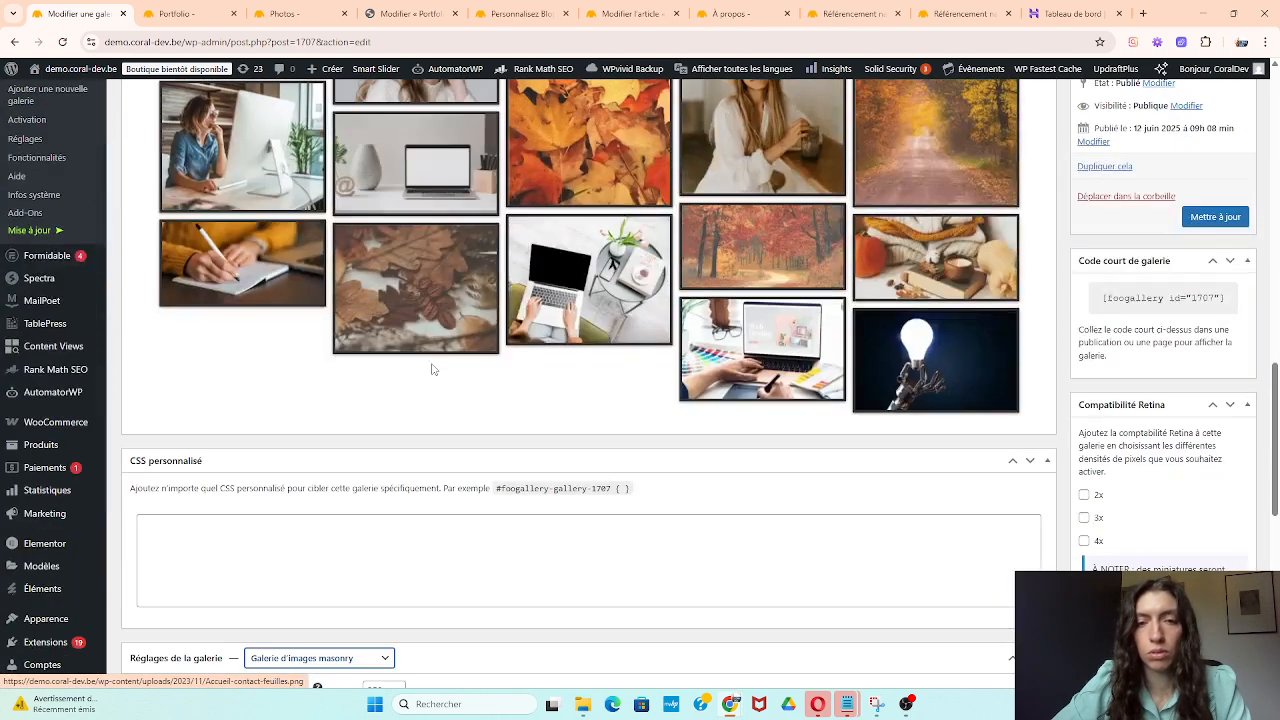
pyautogui.scroll(-4, 438, 355)
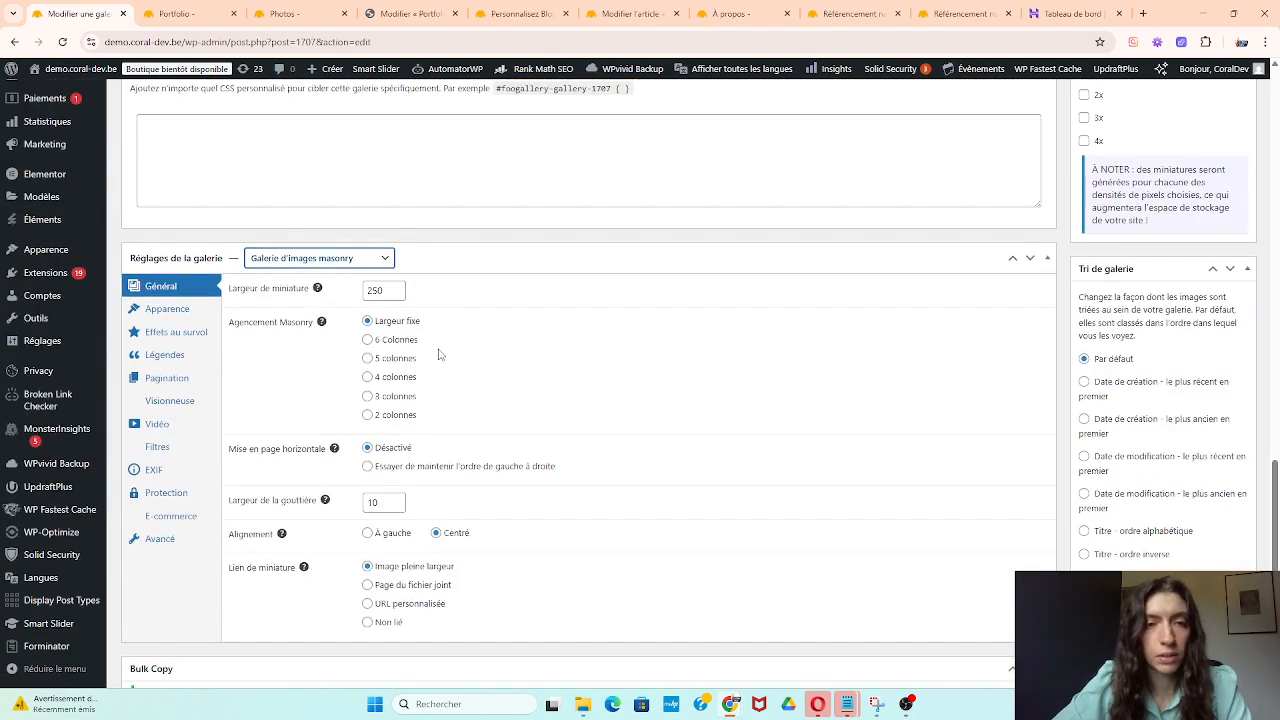
pyautogui.click(401, 395)
pyautogui.scroll(10, 600, 414)
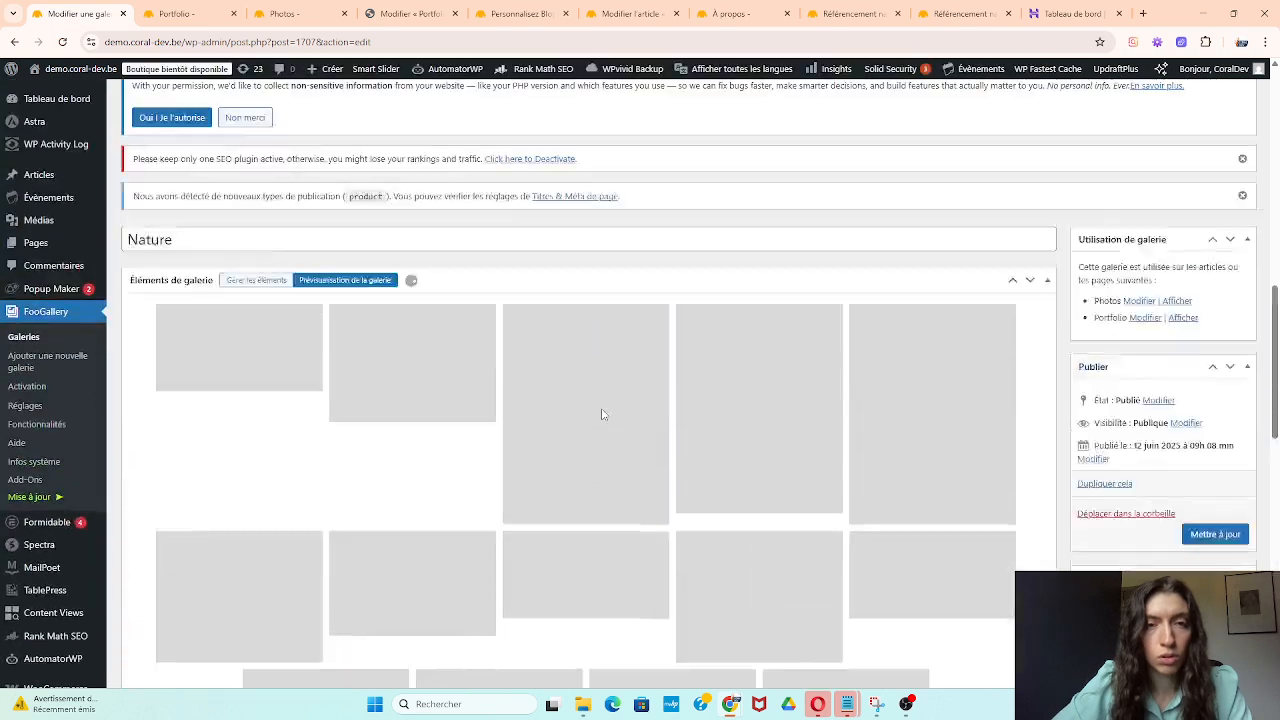
pyautogui.scroll(-5, 603, 416)
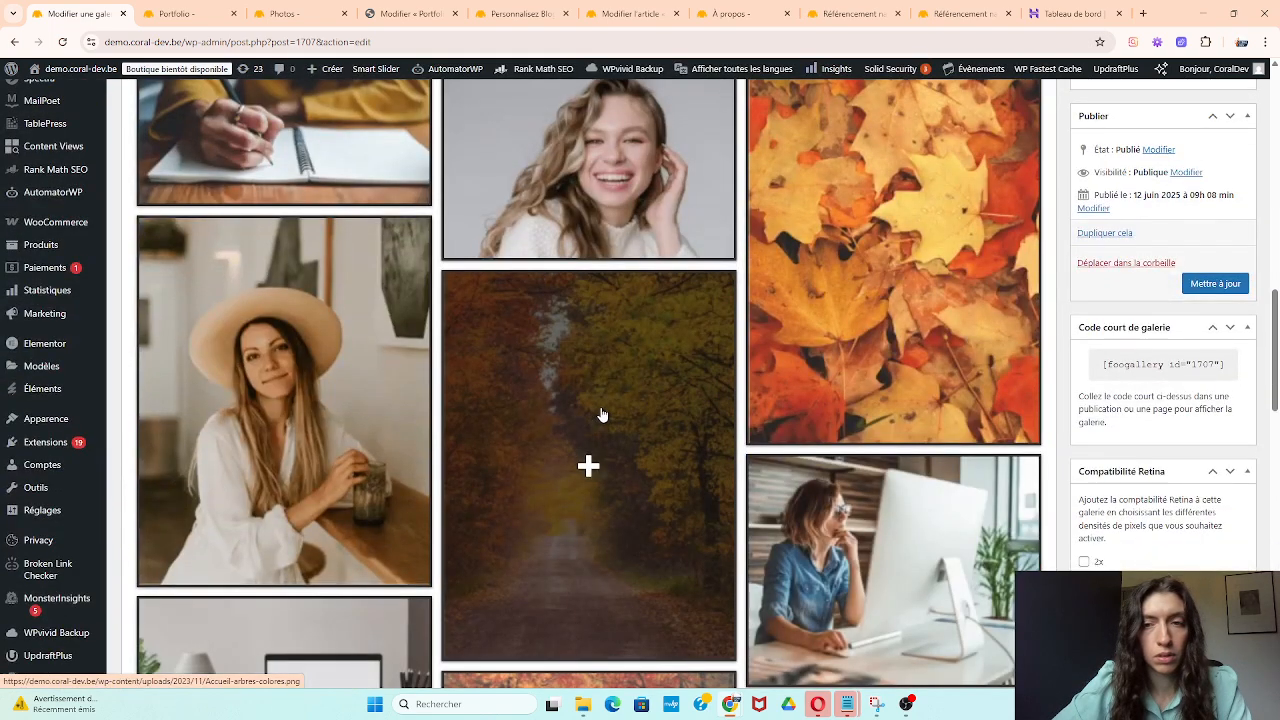
pyautogui.scroll(-5, 455, 408)
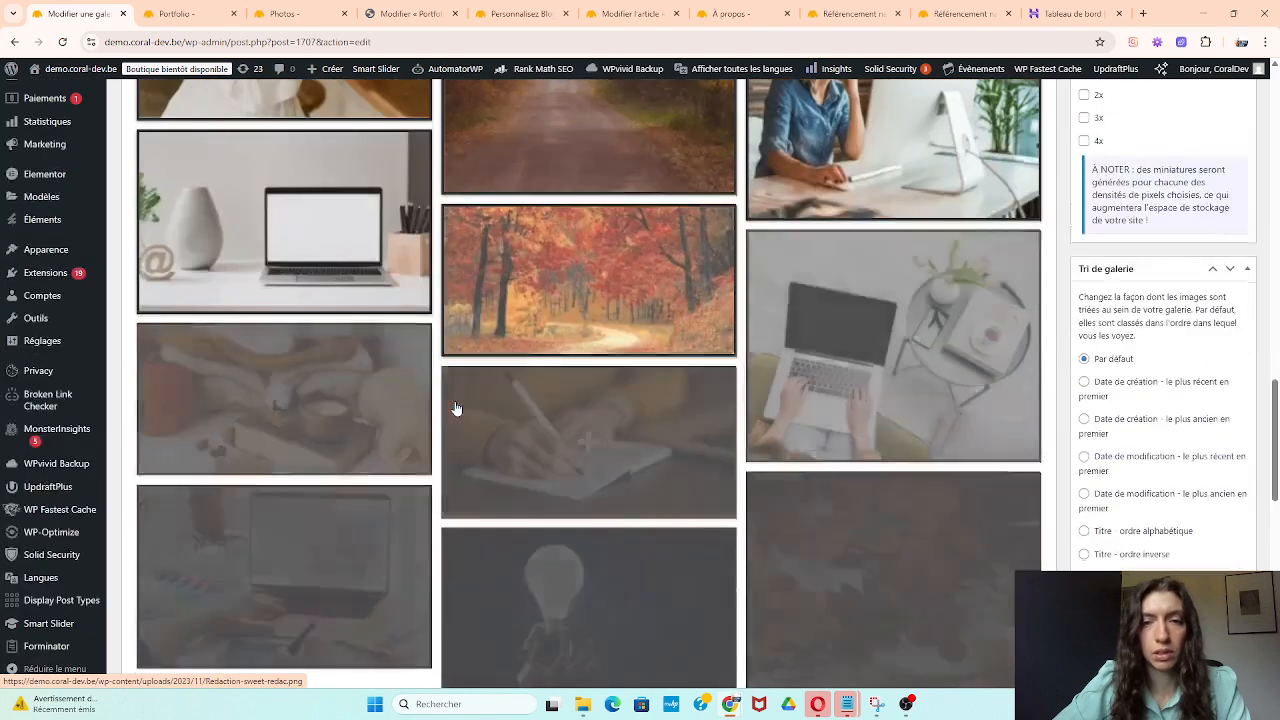
pyautogui.scroll(-10, 455, 408)
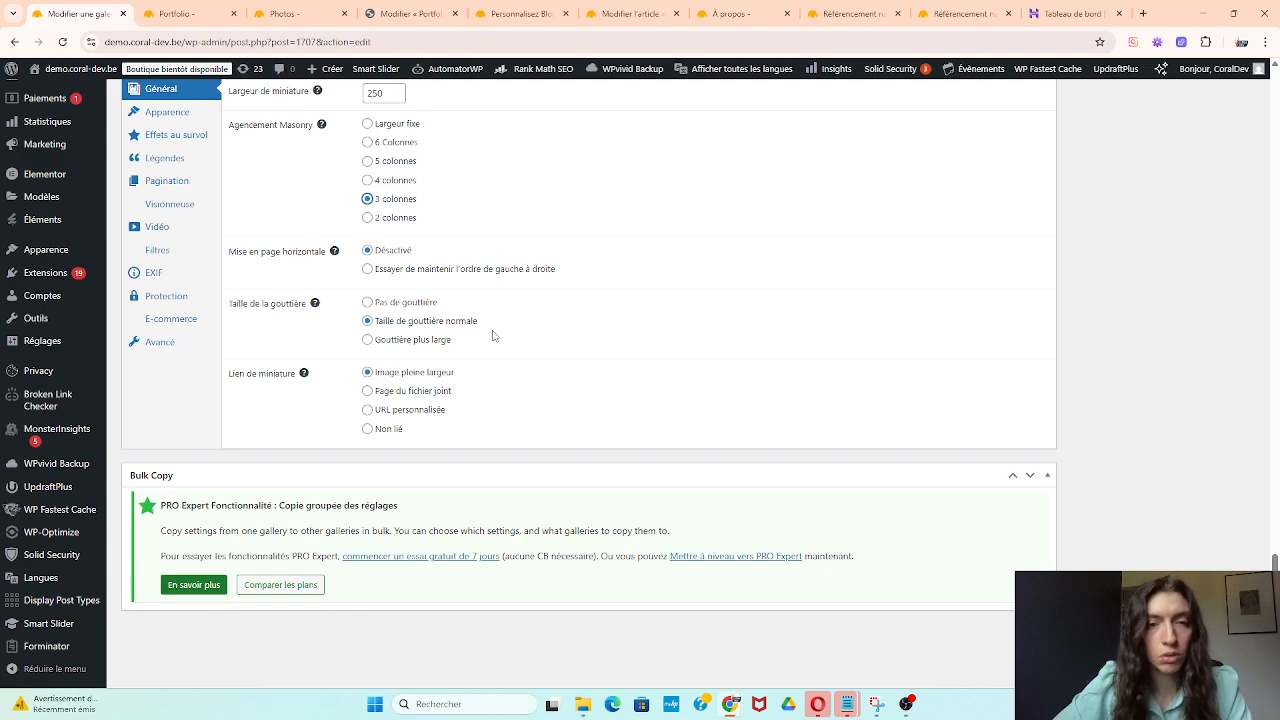
pyautogui.scroll(8, 493, 336)
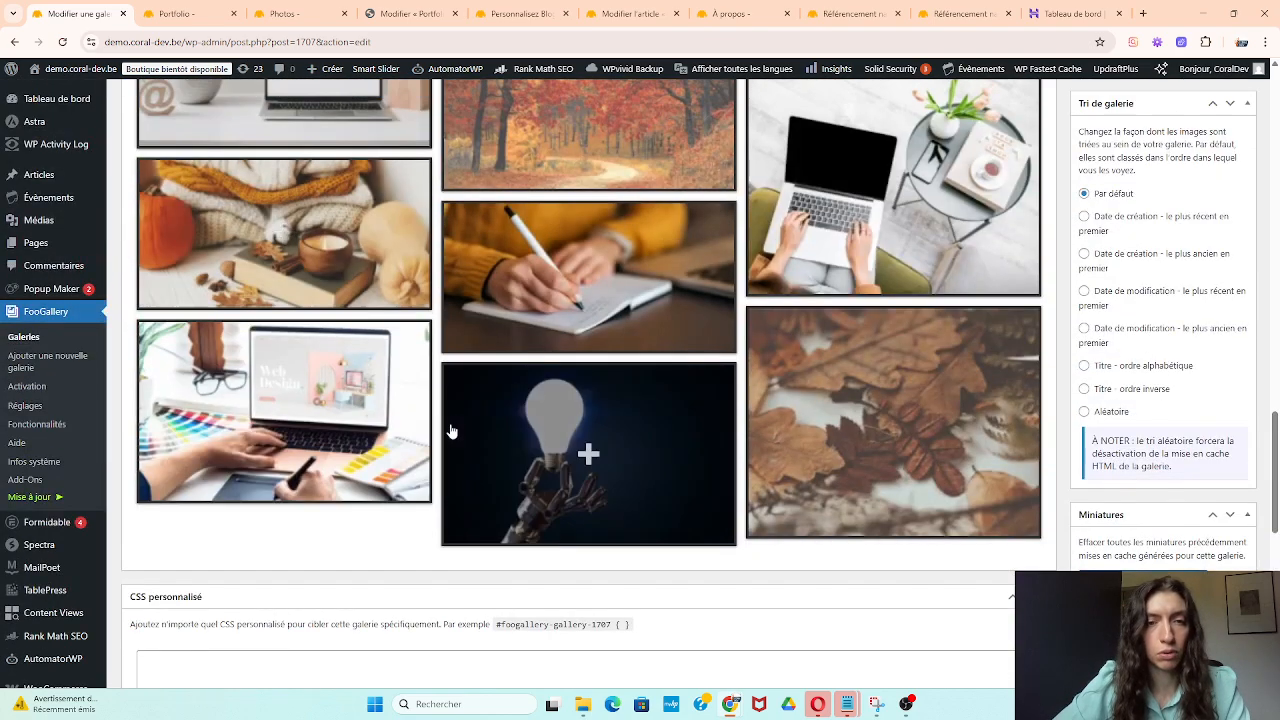
# Set the gallery's Taille de bordure to Aucun in the appearance settings and check the preview.
pyautogui.scroll(-10, 451, 431)
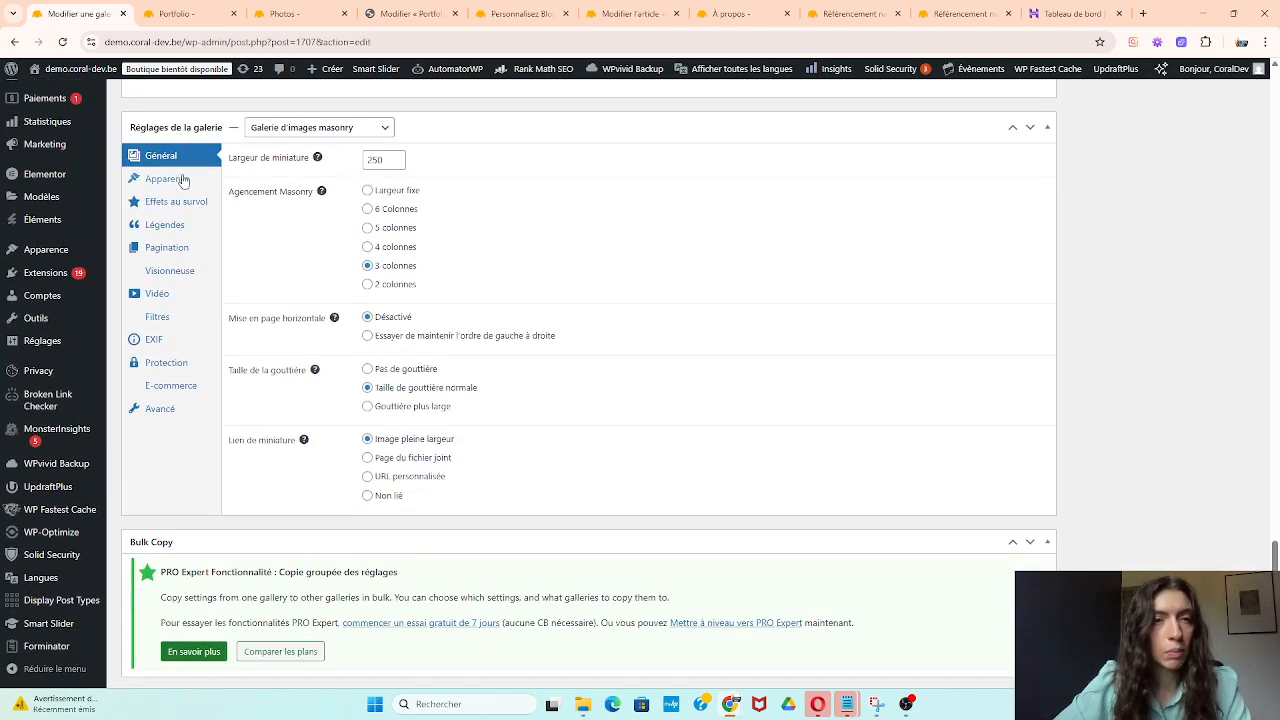
pyautogui.click(180, 178)
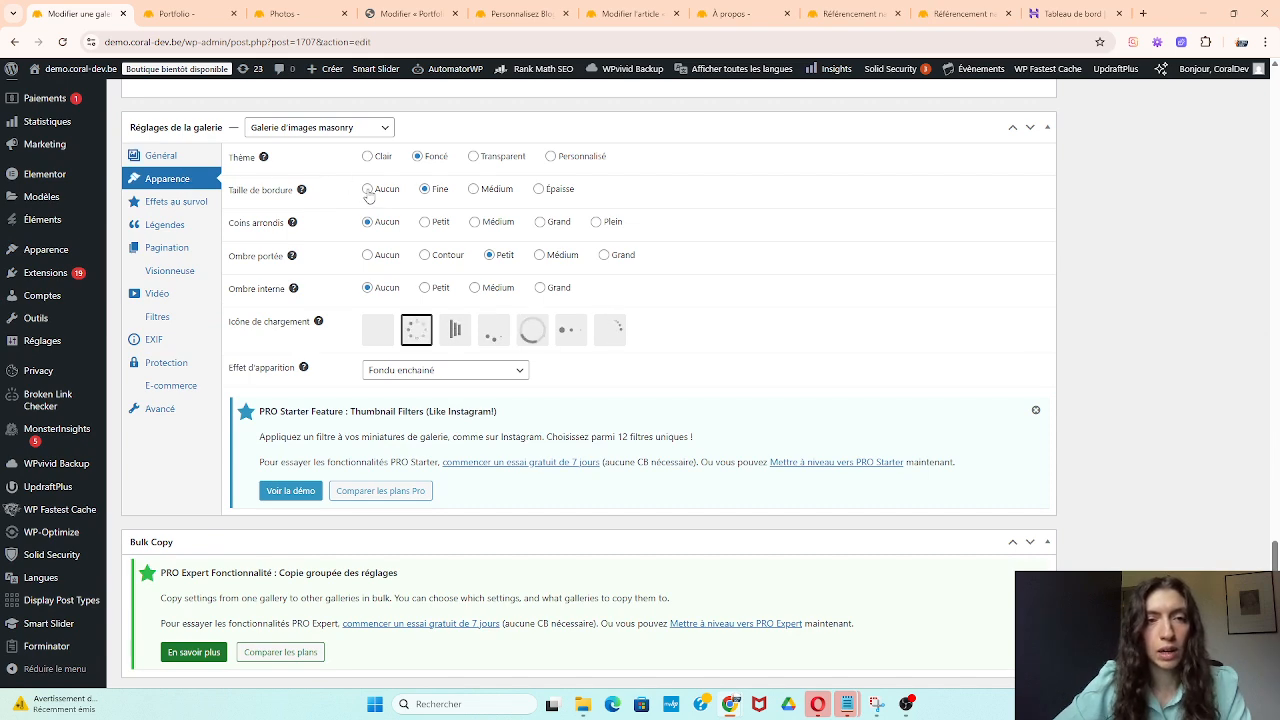
pyautogui.scroll(15, 474, 232)
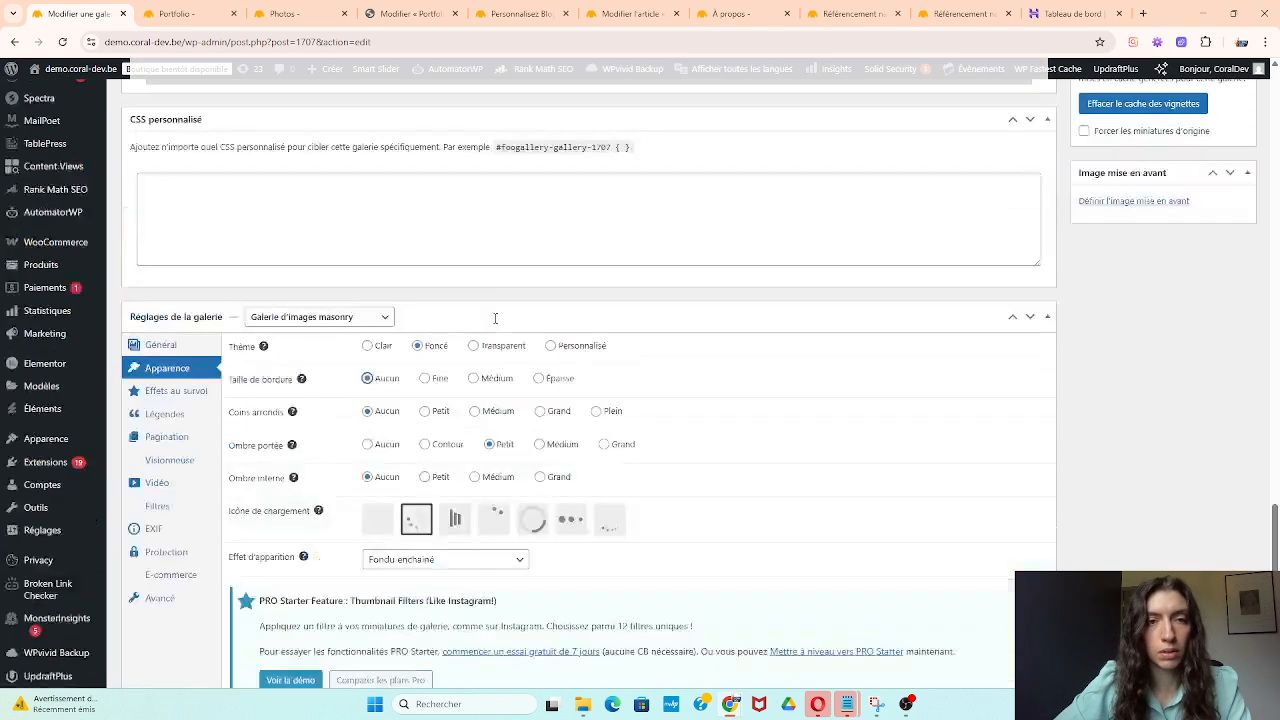
pyautogui.scroll(6, 481, 299)
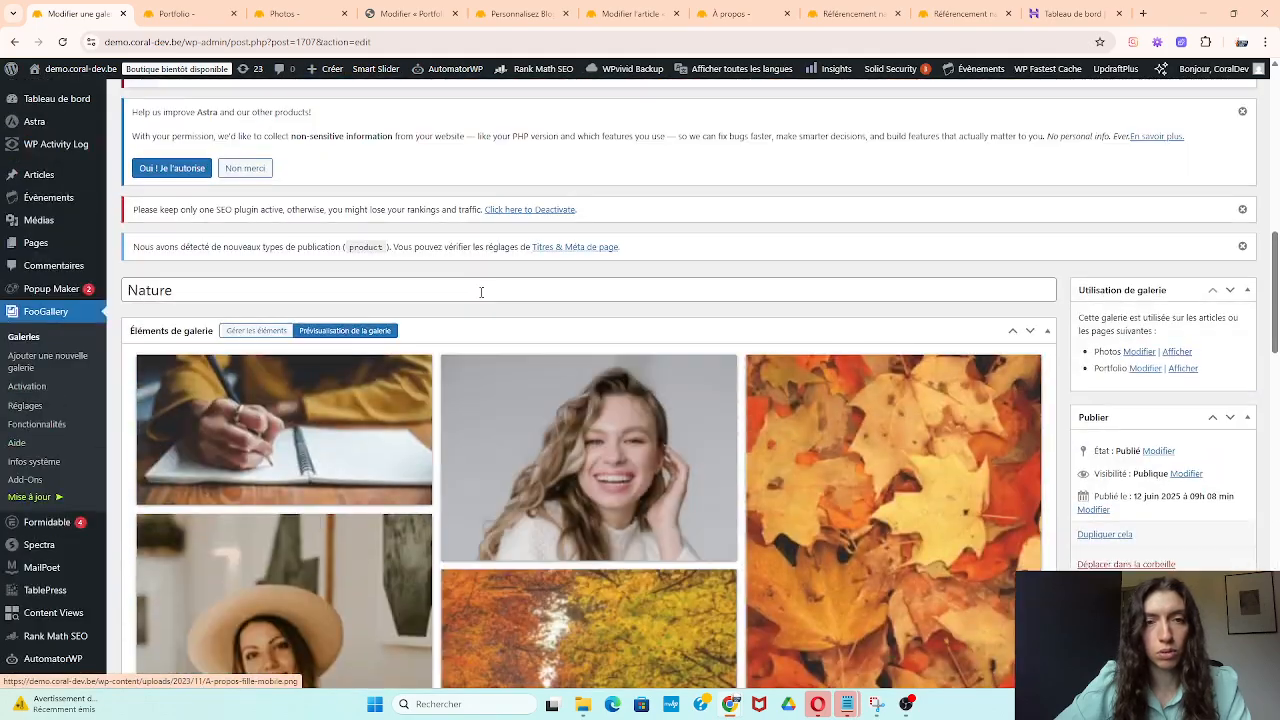
pyautogui.scroll(-15, 480, 297)
pyautogui.scroll(-3, 411, 446)
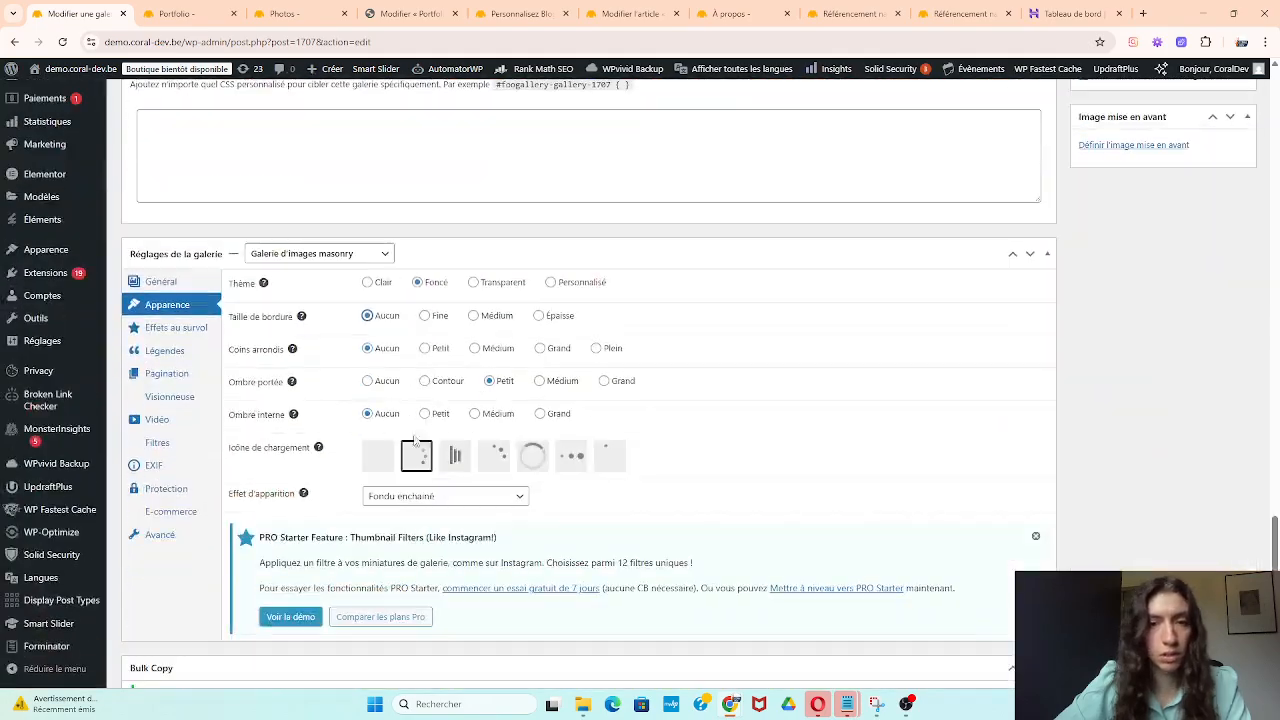
# Set the gallery's Thème to Transparent and update the Nature gallery.
pyautogui.click(474, 284)
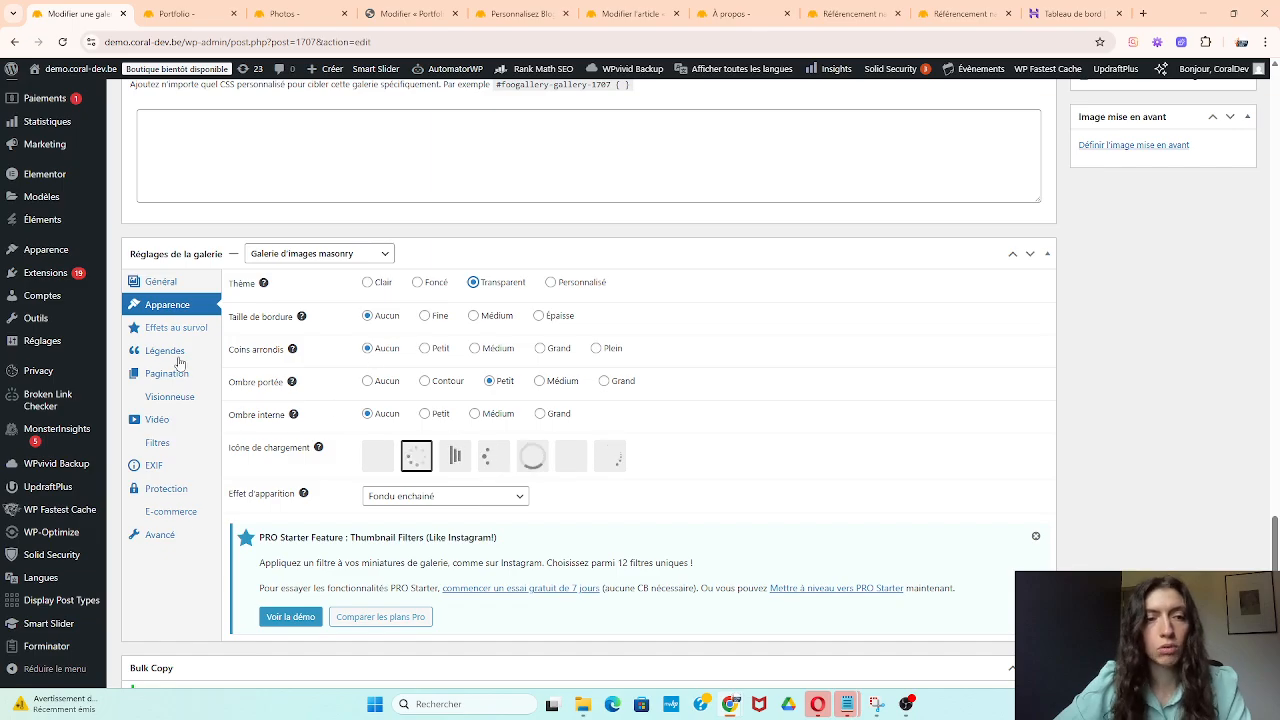
pyautogui.scroll(4, 620, 528)
pyautogui.scroll(15, 620, 528)
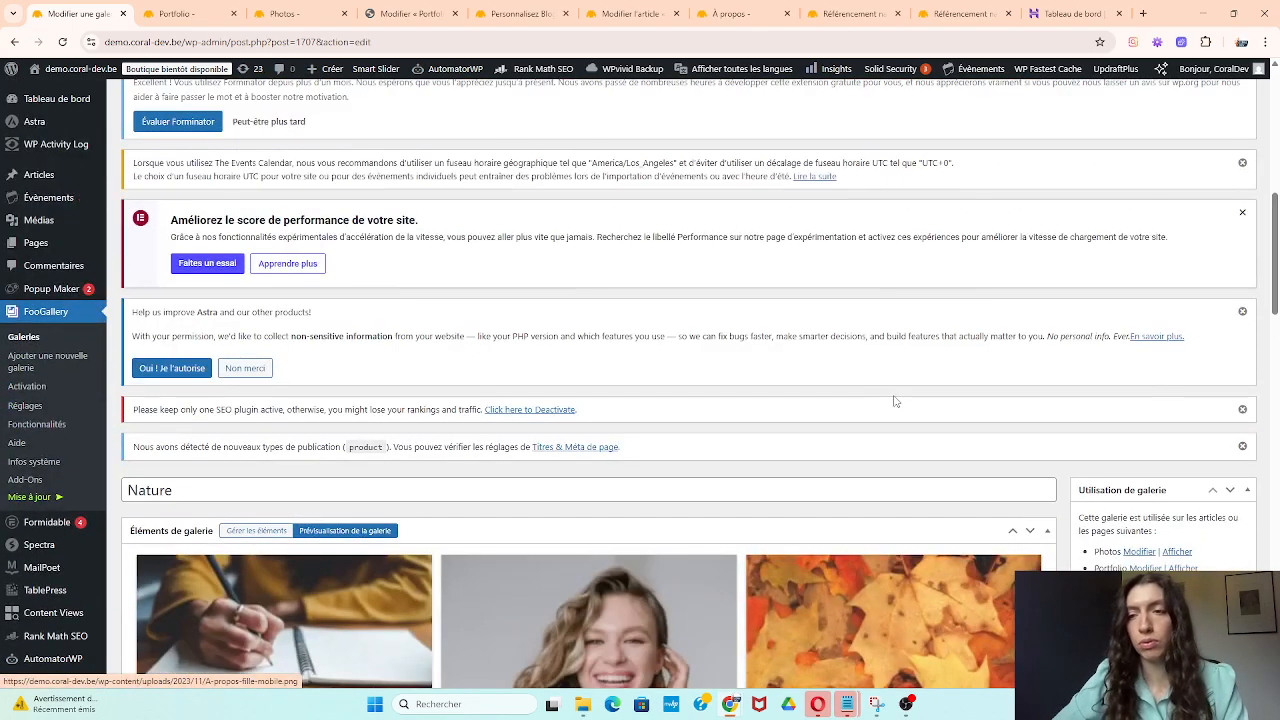
pyautogui.scroll(-5, 1232, 458)
pyautogui.click(1230, 389)
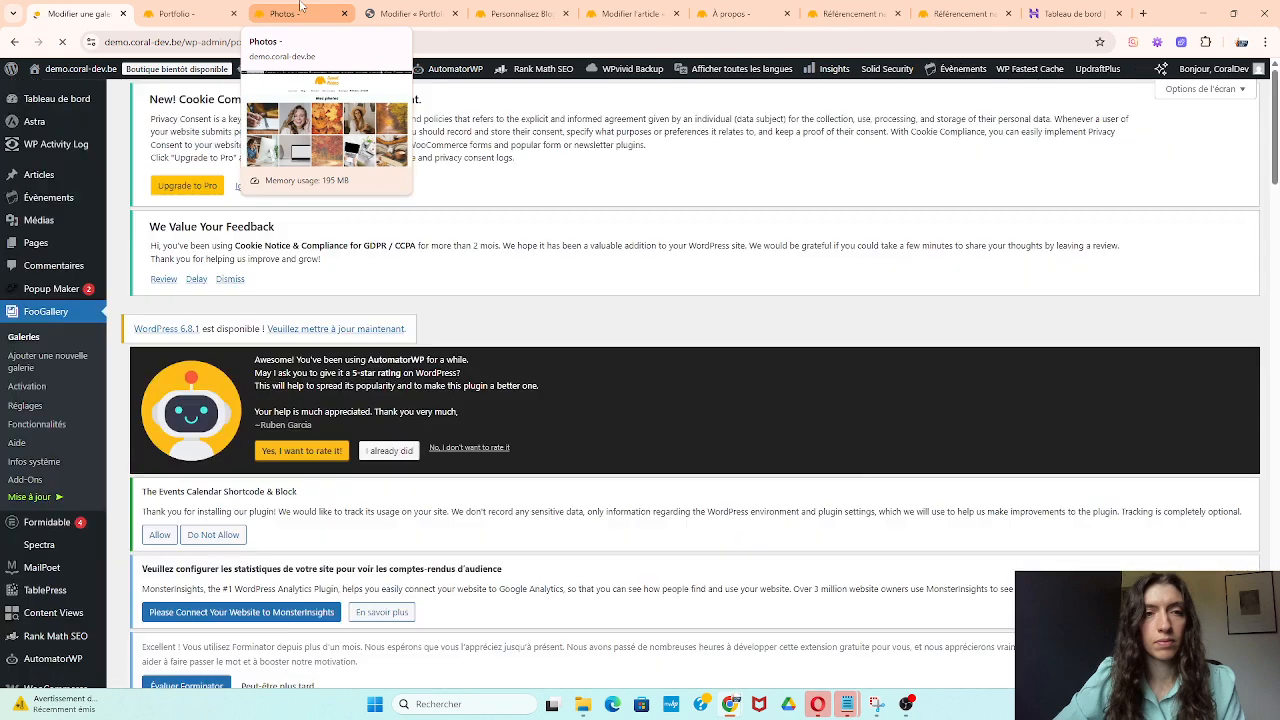
# Reload the live Photos page and examine the gallery's layout down to its last images.
pyautogui.click(300, 13)
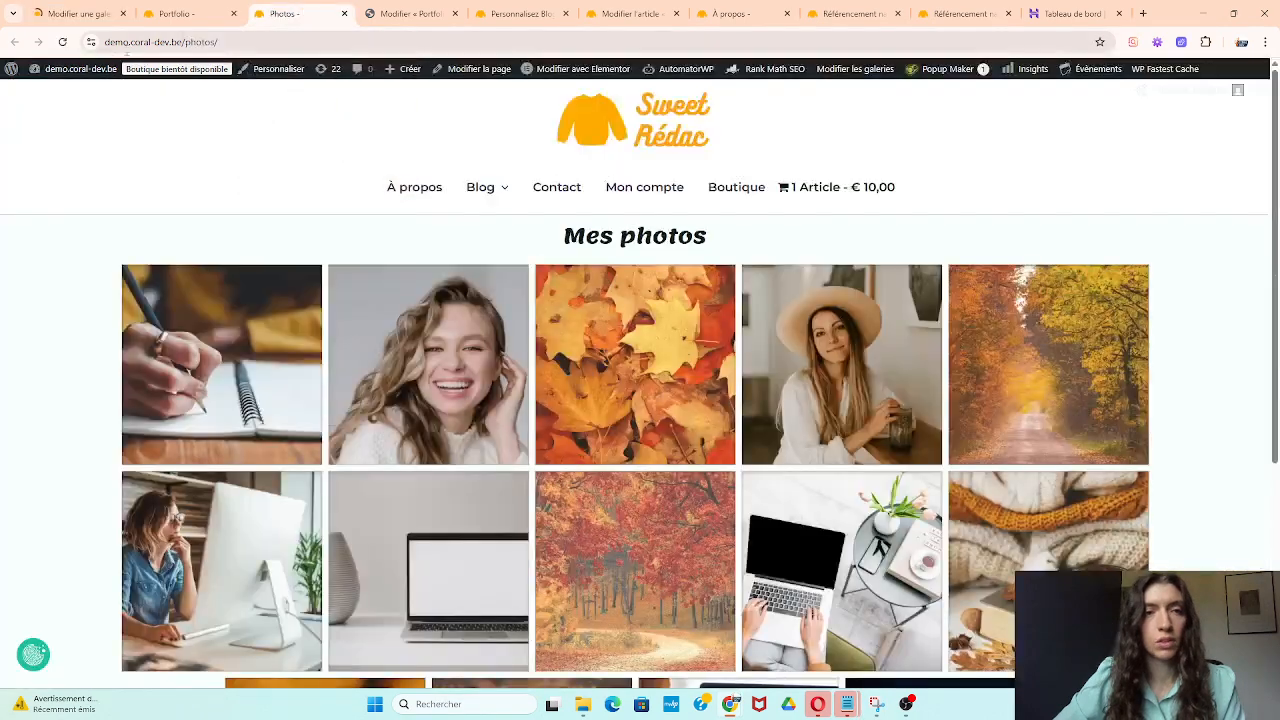
pyautogui.click(57, 10)
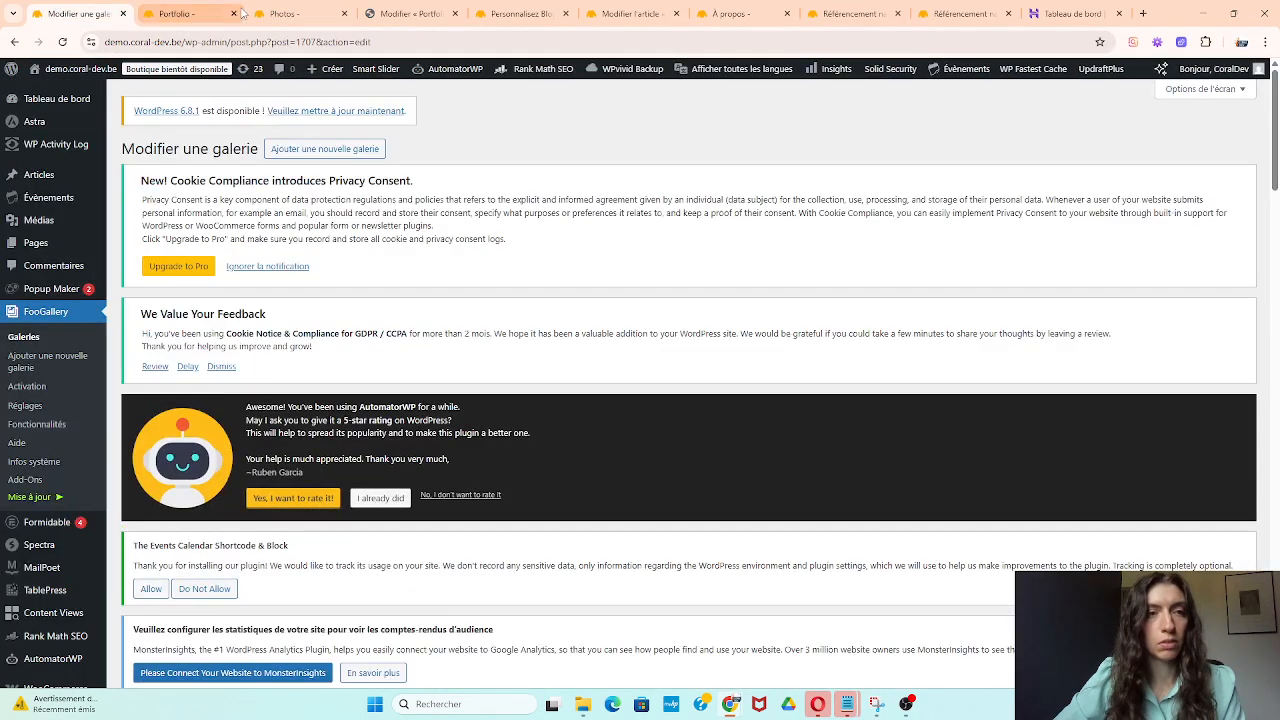
pyautogui.click(288, 8)
pyautogui.click(62, 41)
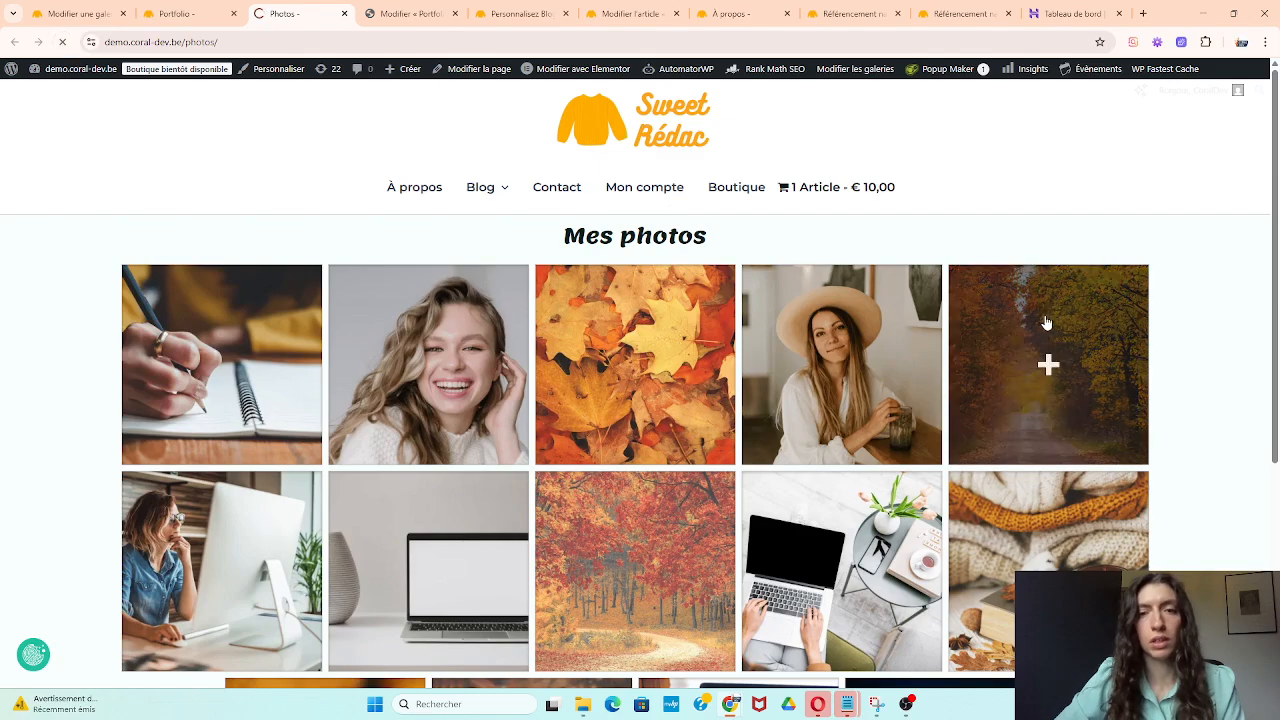
pyautogui.scroll(-4, 1157, 266)
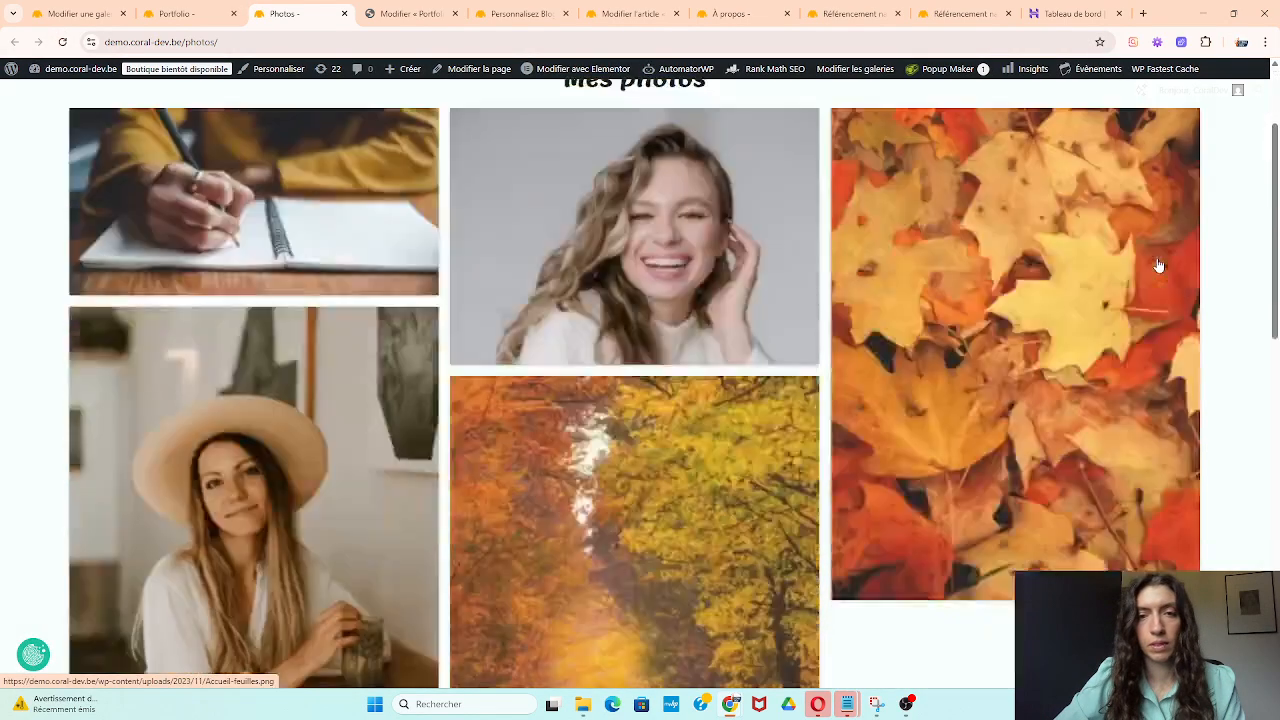
pyautogui.scroll(-10, 1158, 263)
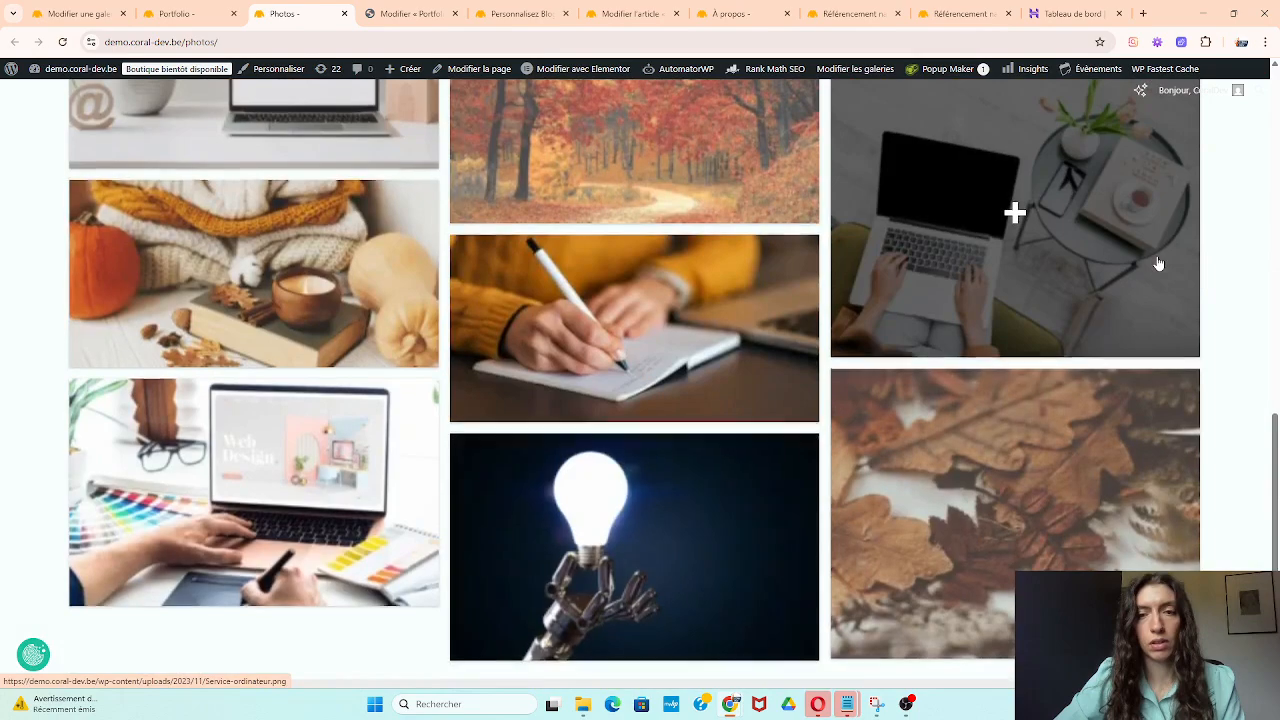
# Look over the masonry gallery on the live Photos page and compare it with the gallery on the Portfolio page.
pyautogui.scroll(12, 1158, 263)
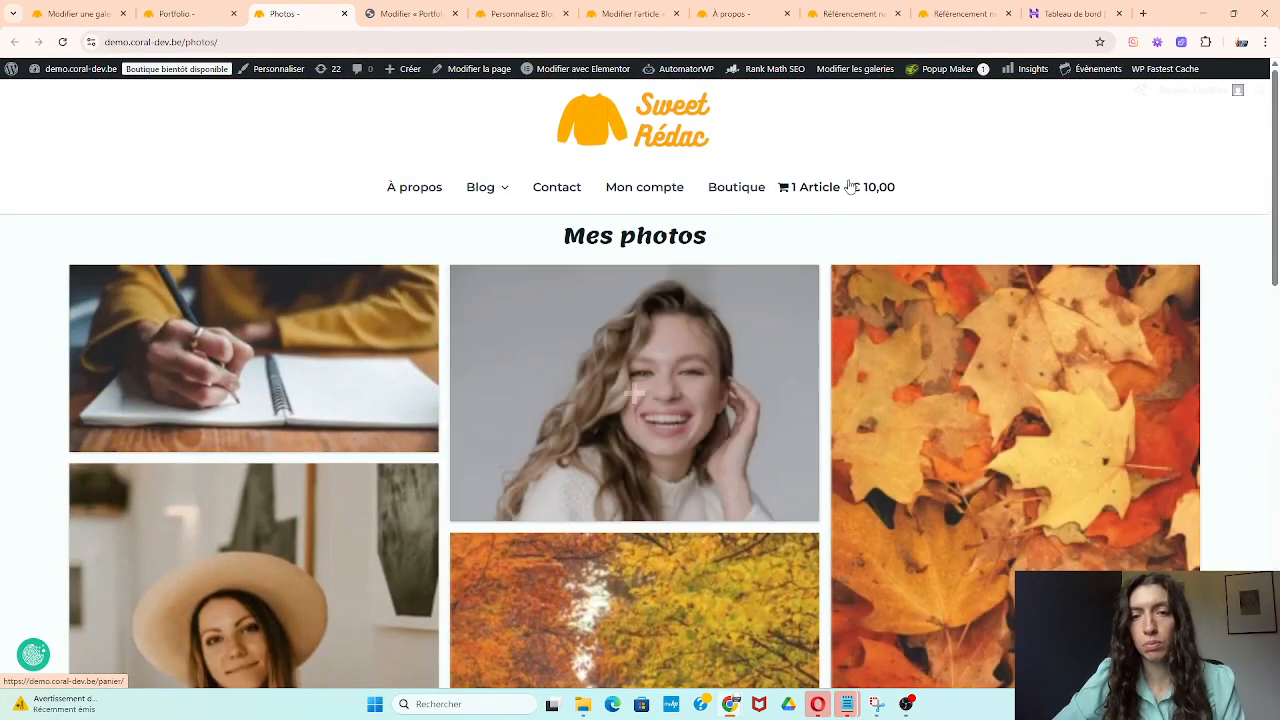
pyautogui.scroll(-4, 908, 240)
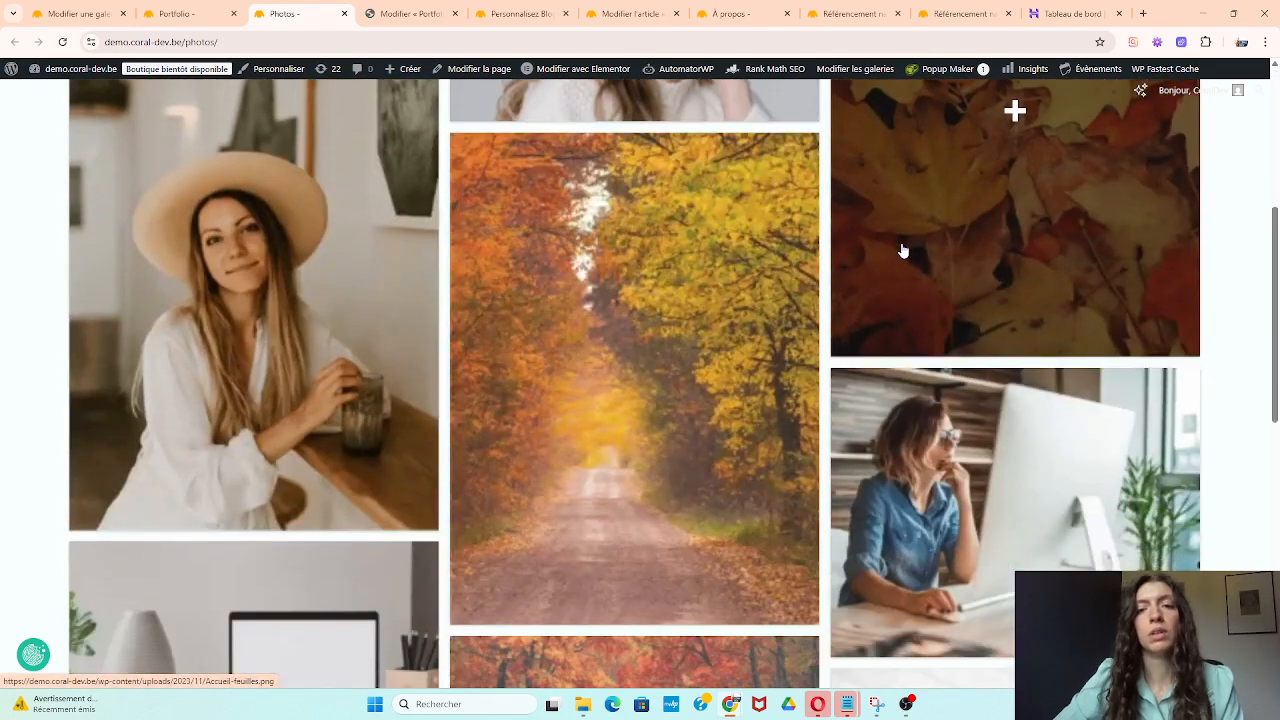
pyautogui.scroll(5, 1248, 328)
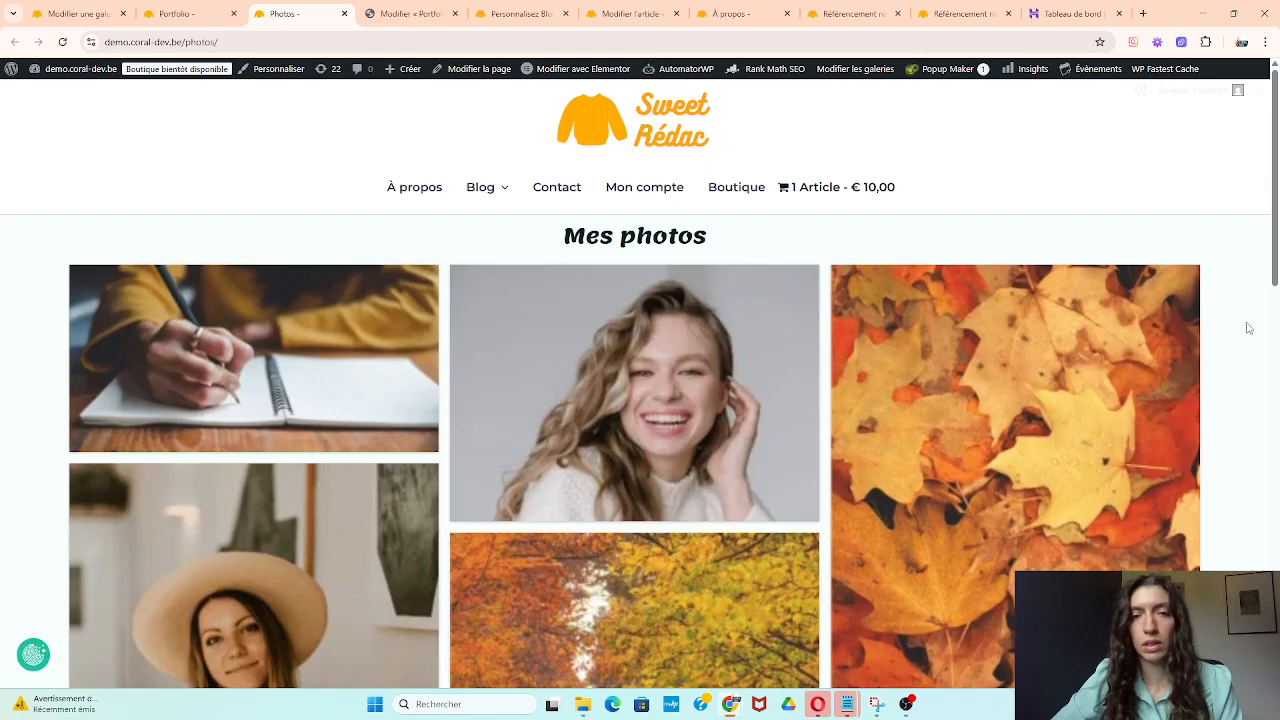
pyautogui.click(195, 14)
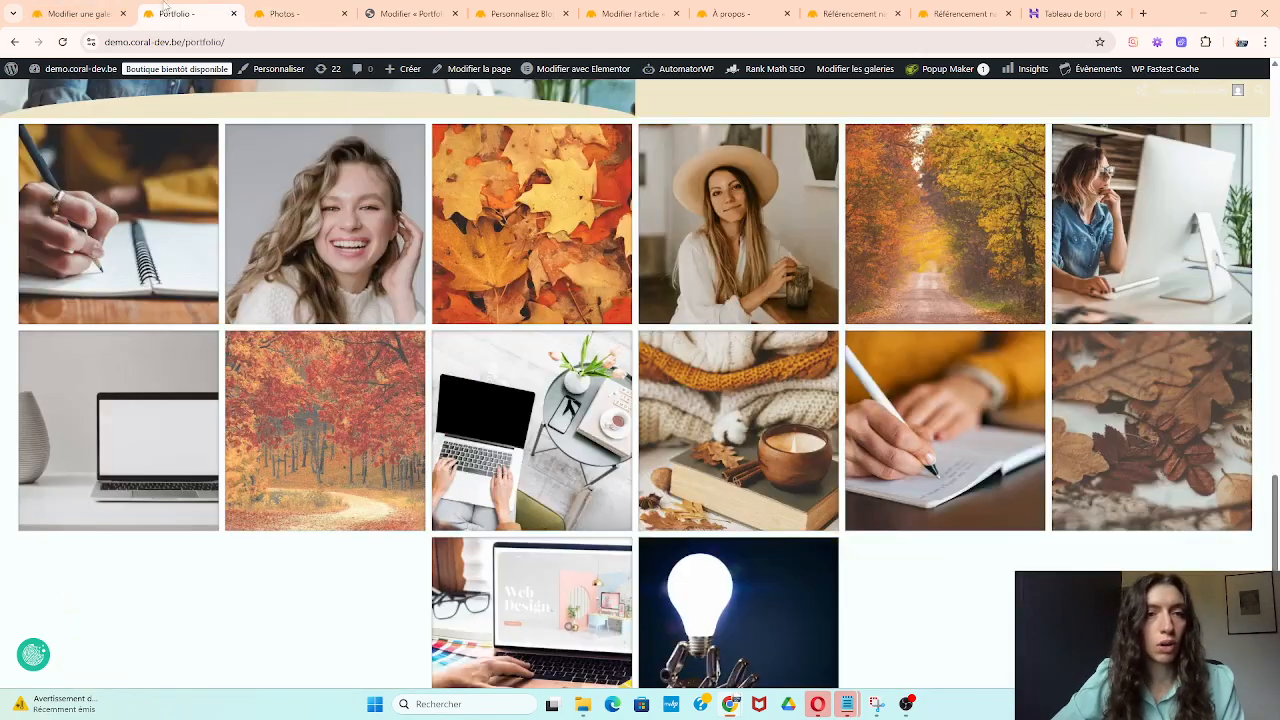
# Set the Nature gallery's Agencement Masonry to 4 colonnes and update the gallery.
pyautogui.click(80, 14)
pyautogui.scroll(-15, 525, 376)
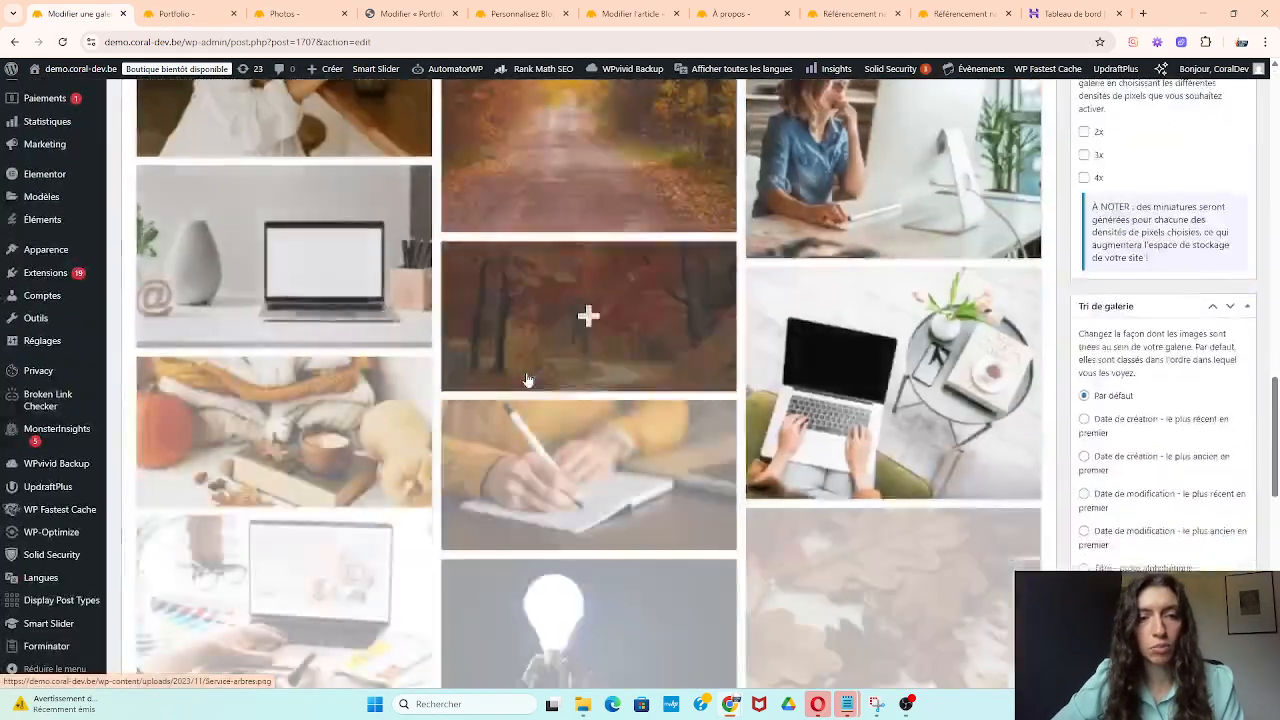
pyautogui.scroll(-5, 528, 380)
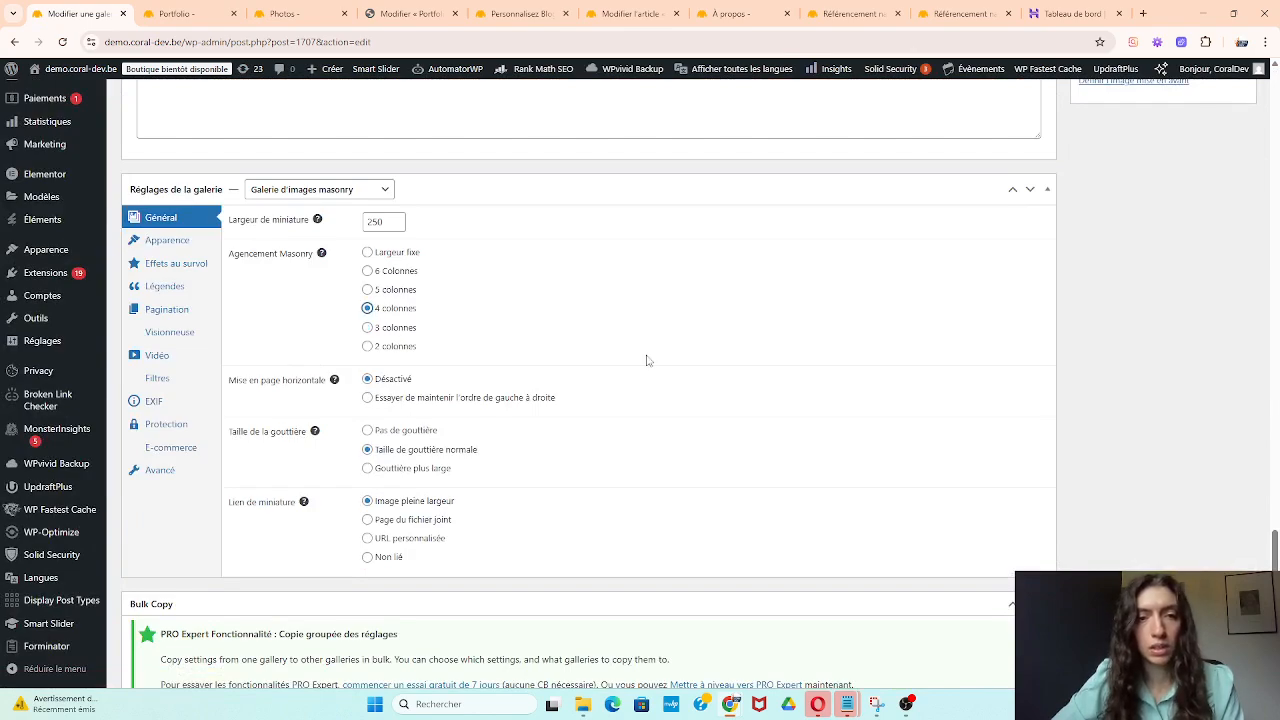
pyautogui.scroll(15, 647, 360)
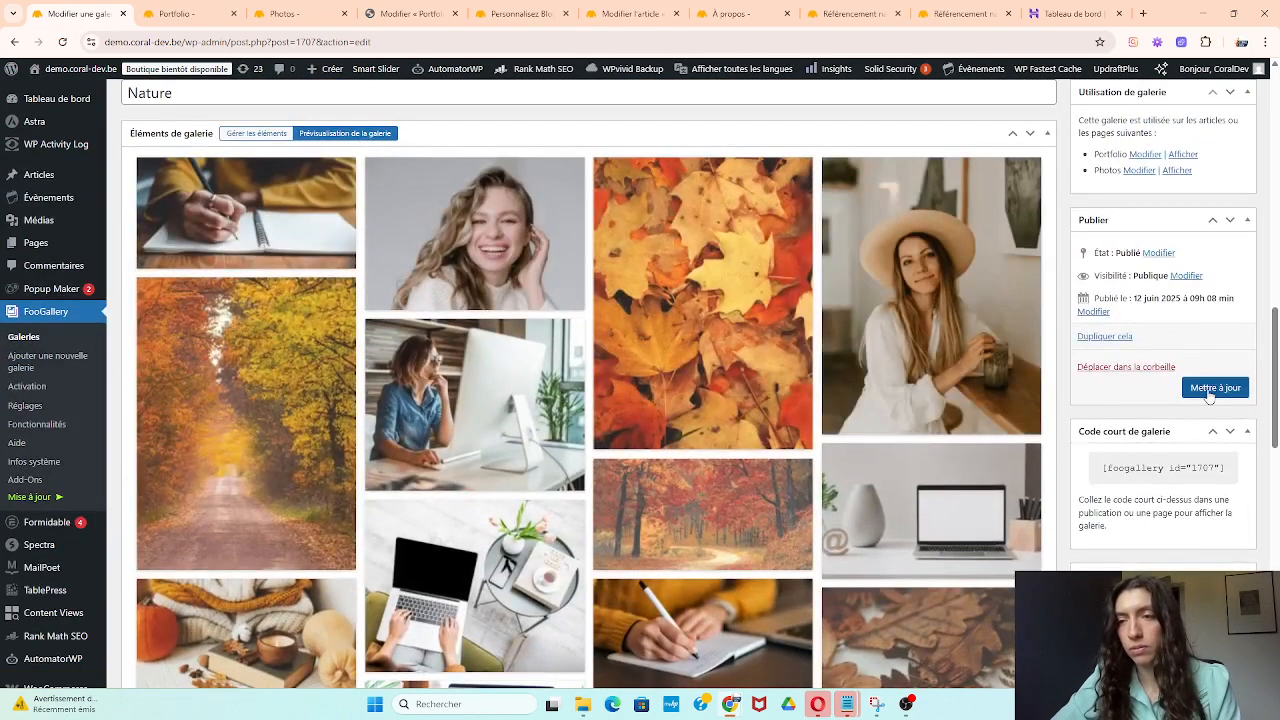
pyautogui.click(1209, 389)
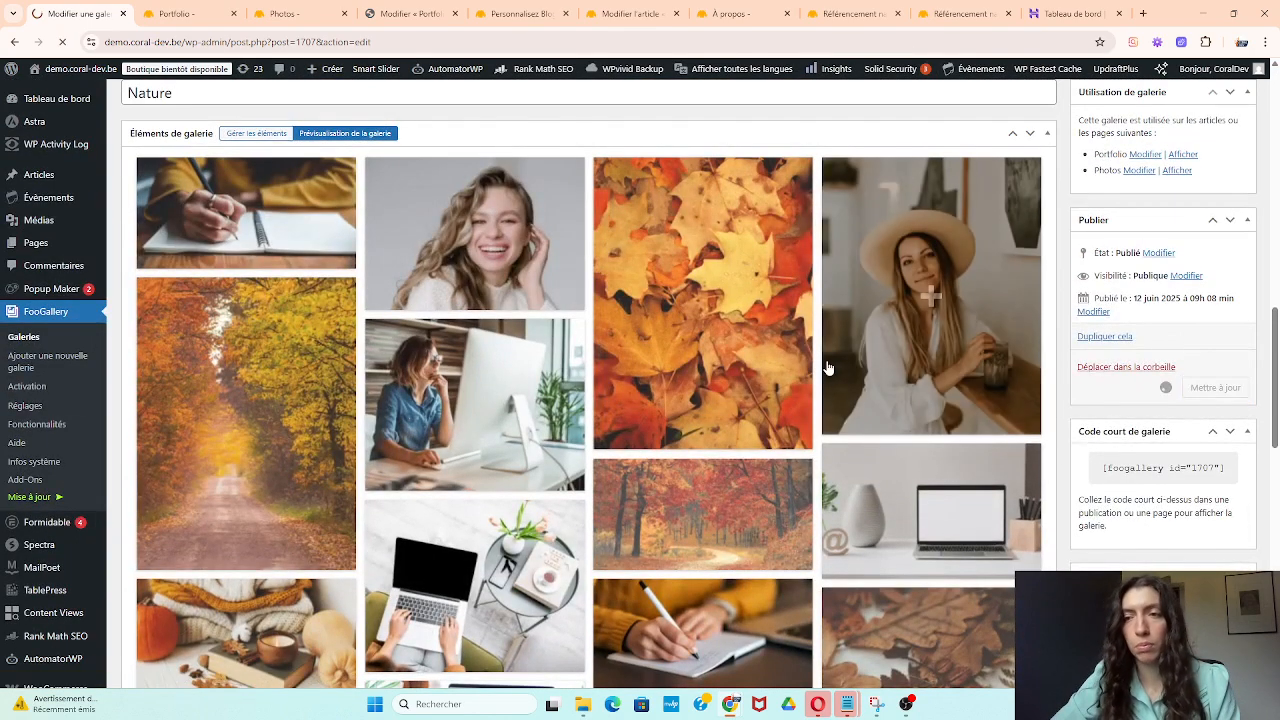
# Reload the live Photos page and review the four-column gallery from top to bottom.
pyautogui.click(205, 12)
pyautogui.click(285, 13)
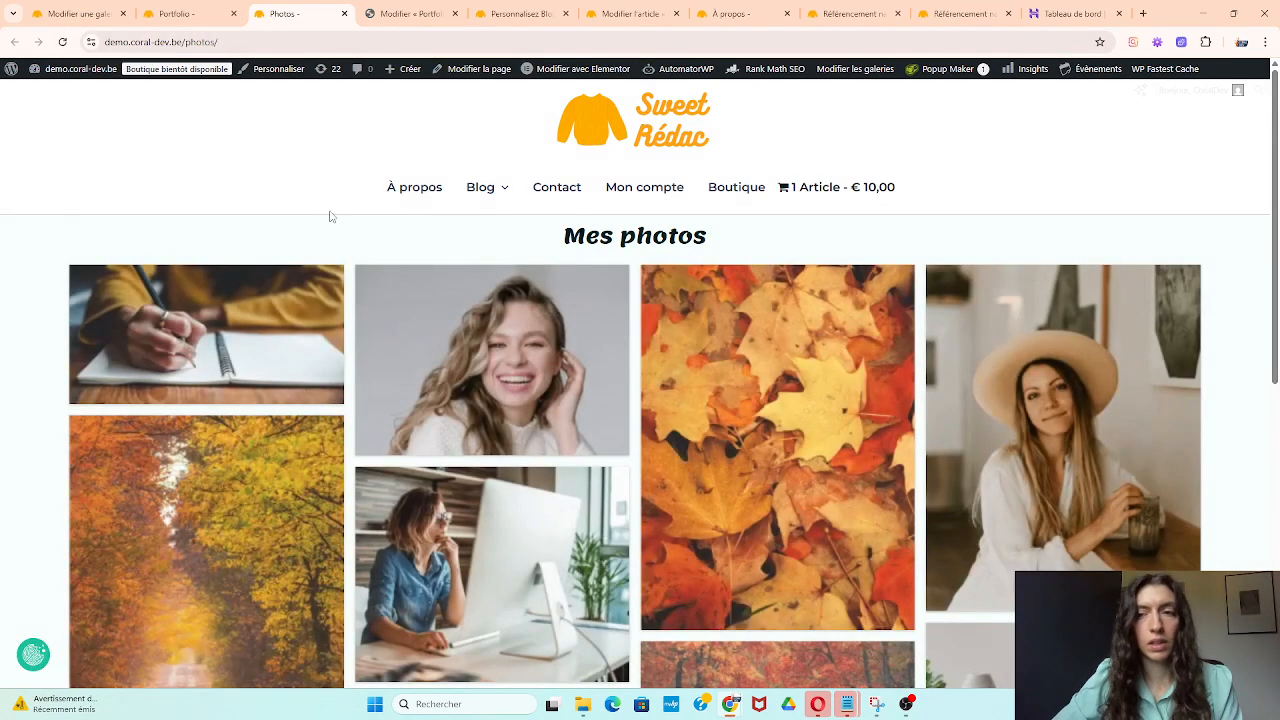
pyautogui.scroll(-10, 331, 216)
pyautogui.scroll(10, 334, 208)
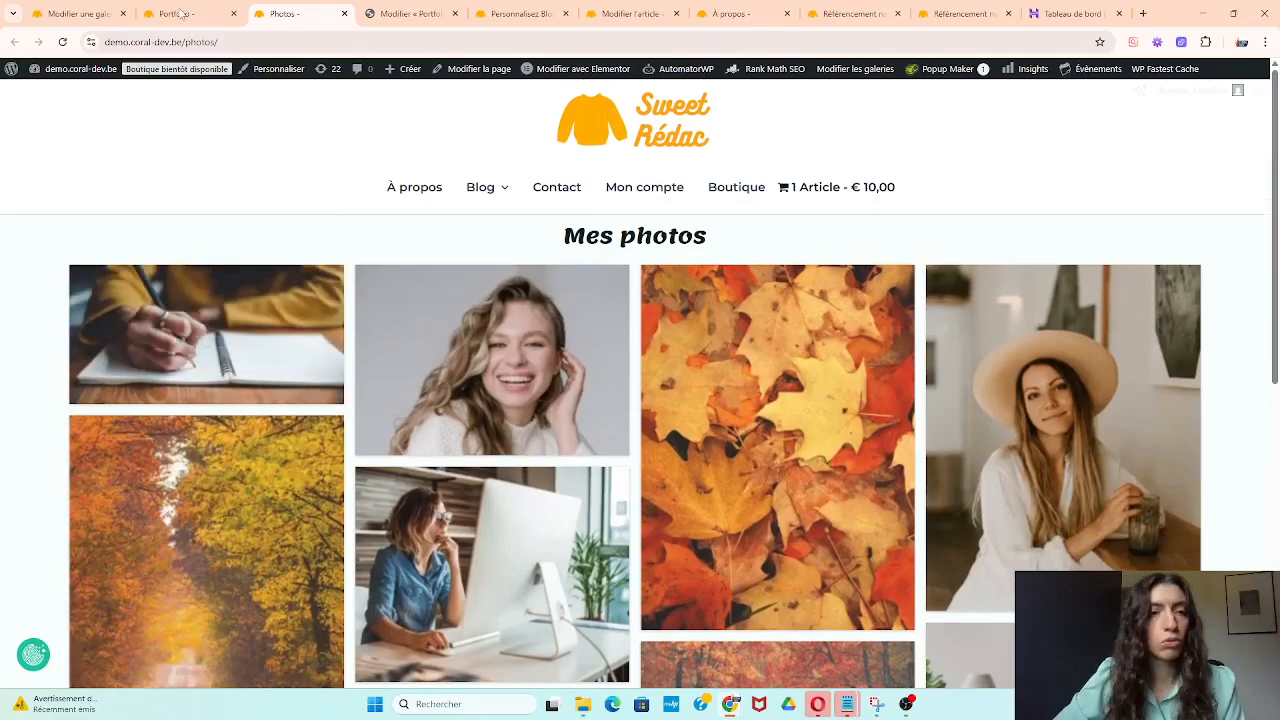
# Switch the Nature gallery's template to Carrousel in its Réglages de la galerie and update the gallery.
pyautogui.click(72, 13)
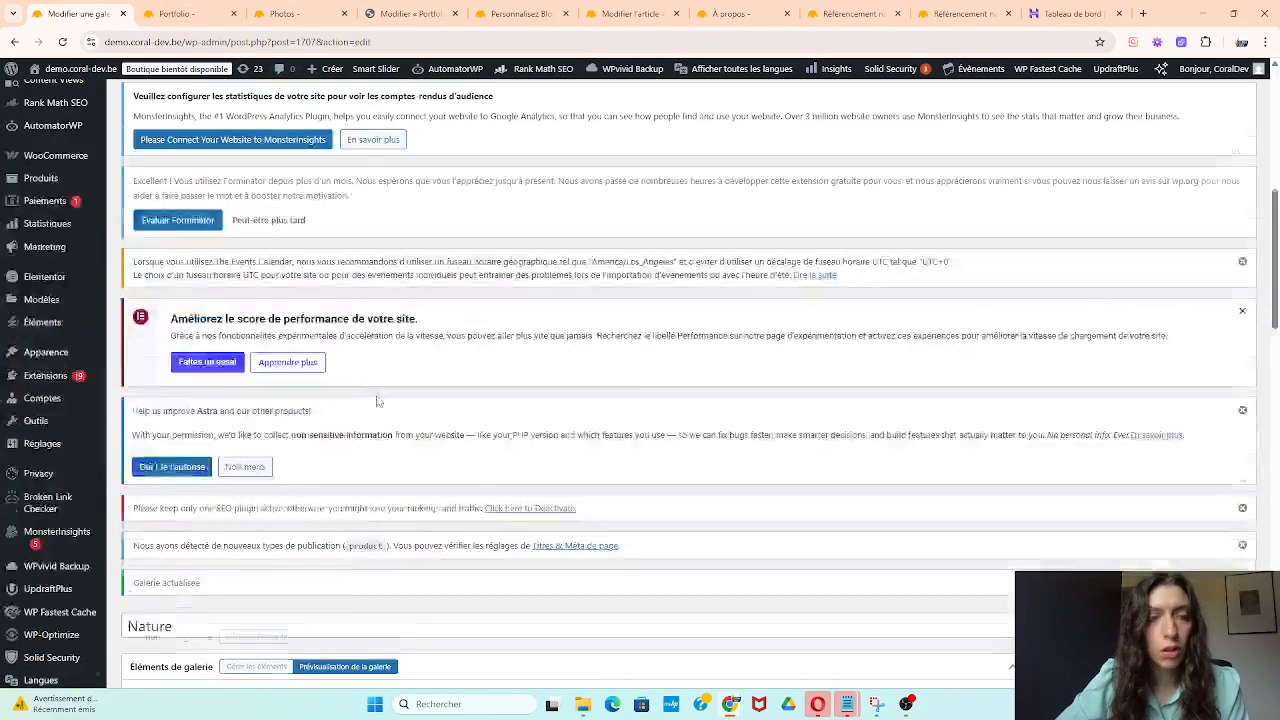
pyautogui.scroll(-10, 377, 401)
pyautogui.scroll(2, 305, 483)
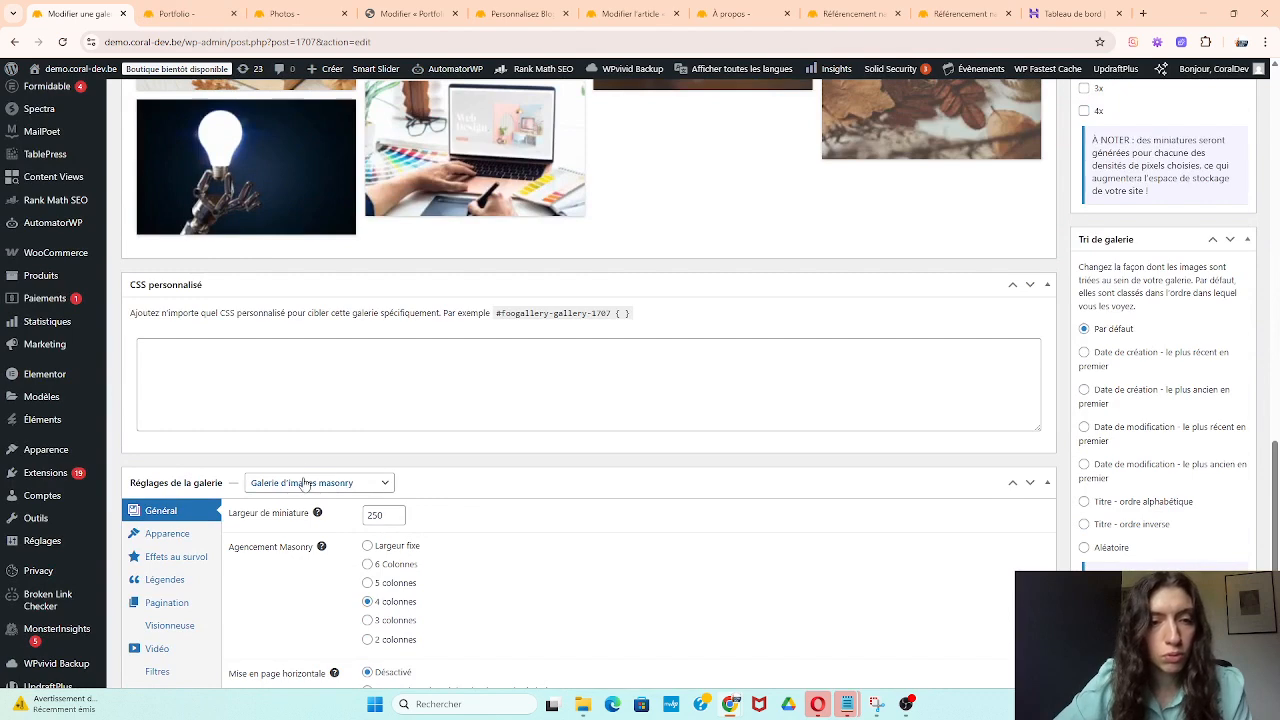
pyautogui.click(305, 483)
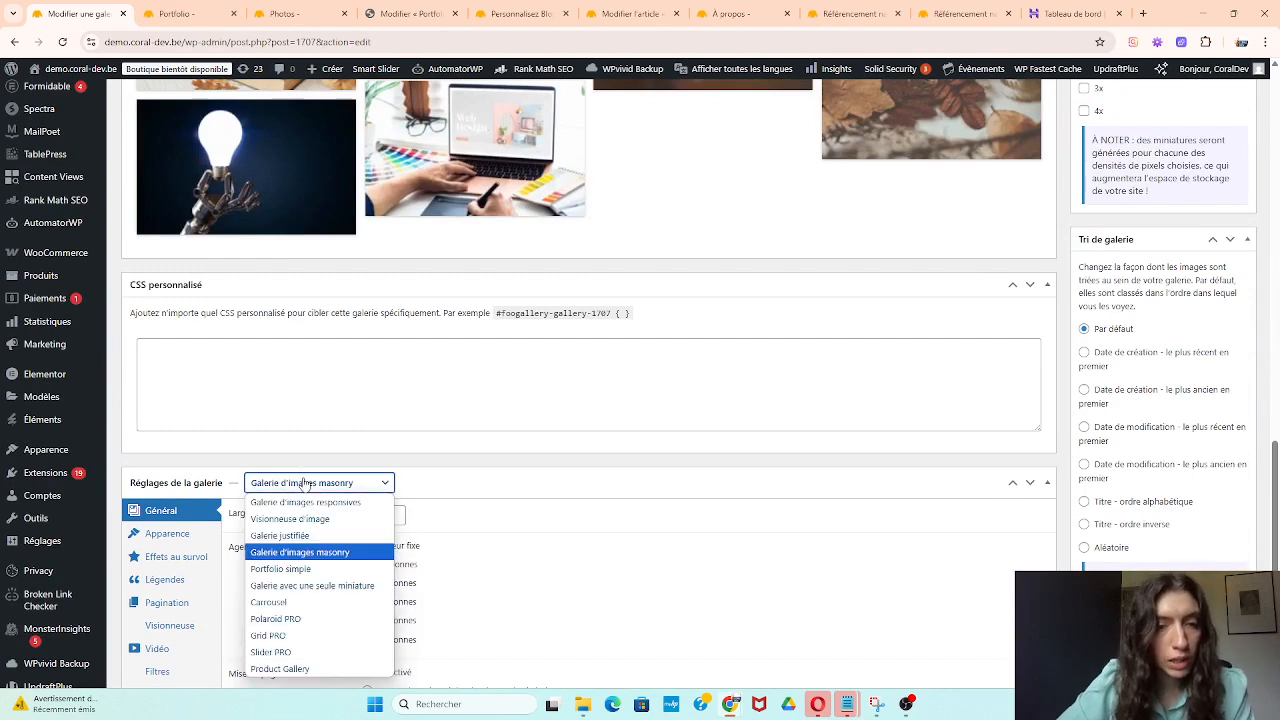
pyautogui.click(318, 601)
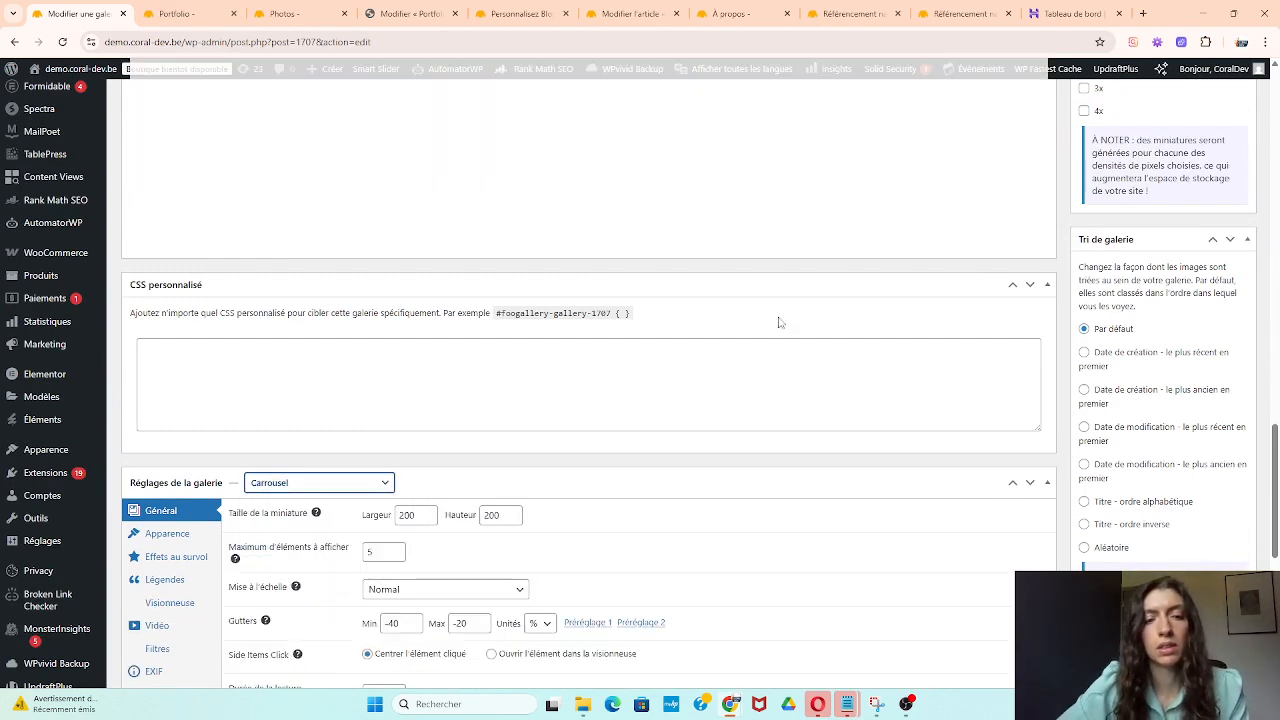
pyautogui.scroll(5, 781, 359)
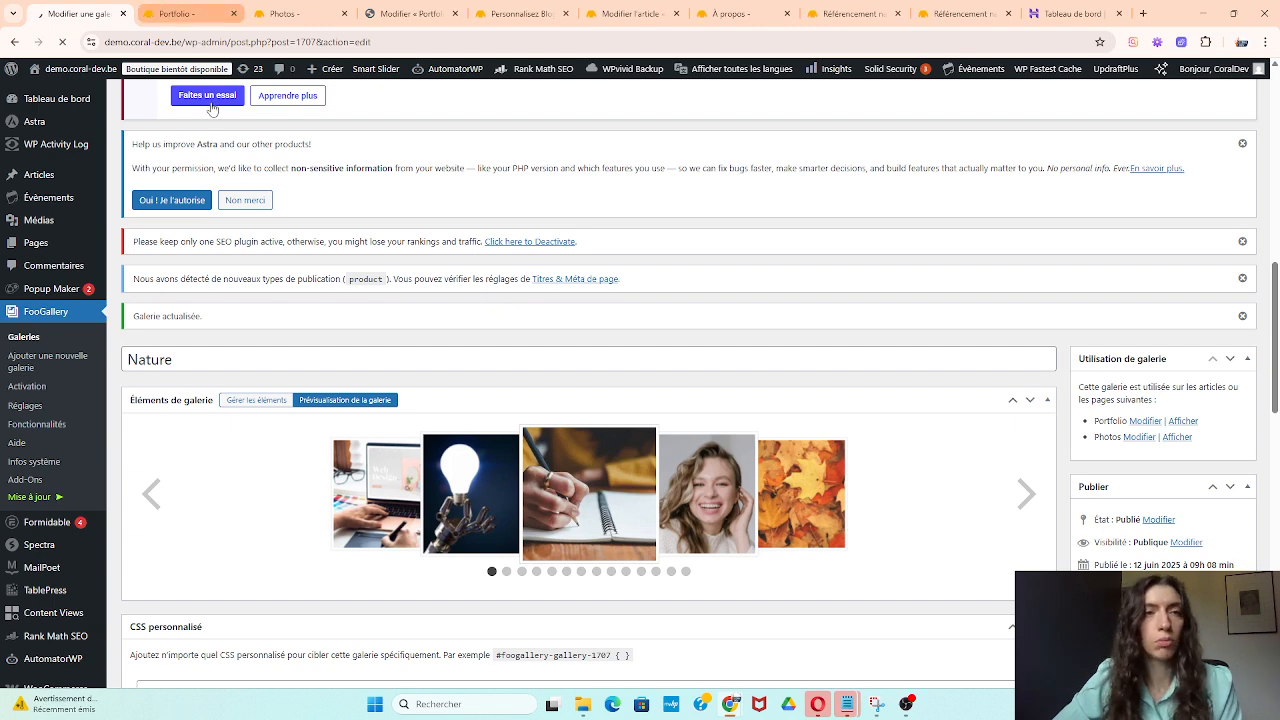
# Reload the live Portfolio page and advance the carousel to the woman in the hat.
pyautogui.click(187, 10)
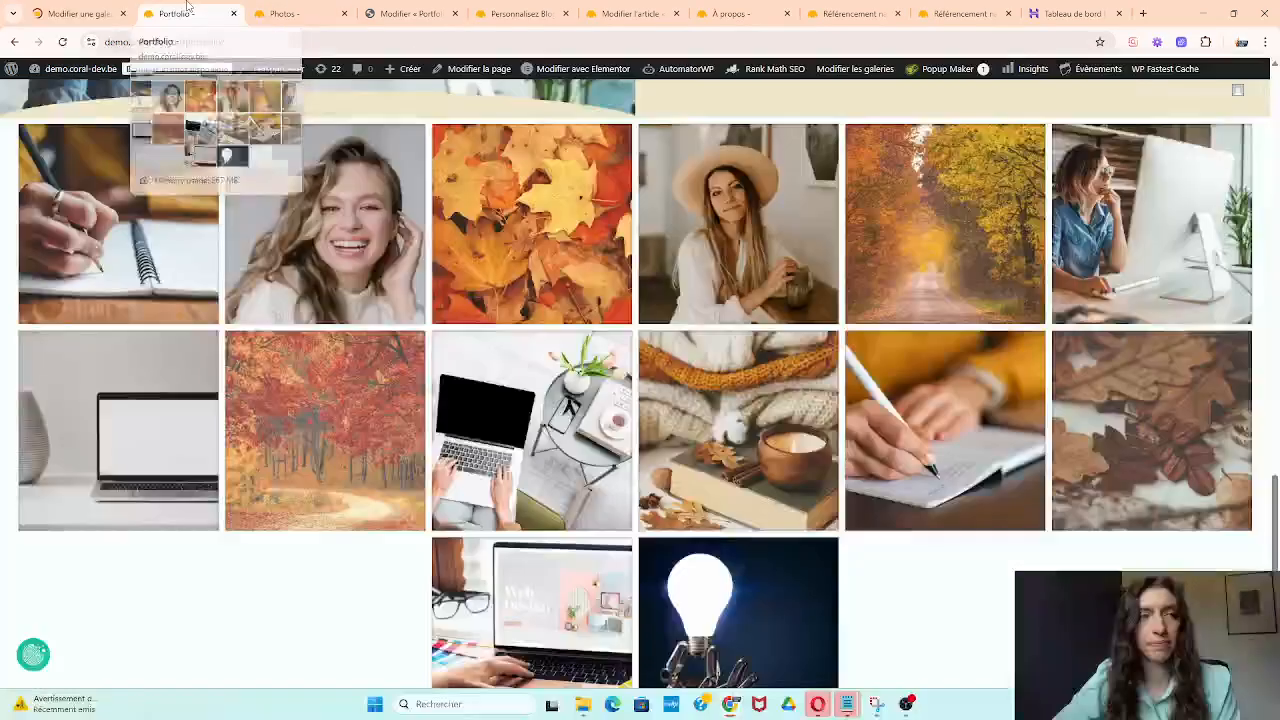
pyautogui.click(64, 42)
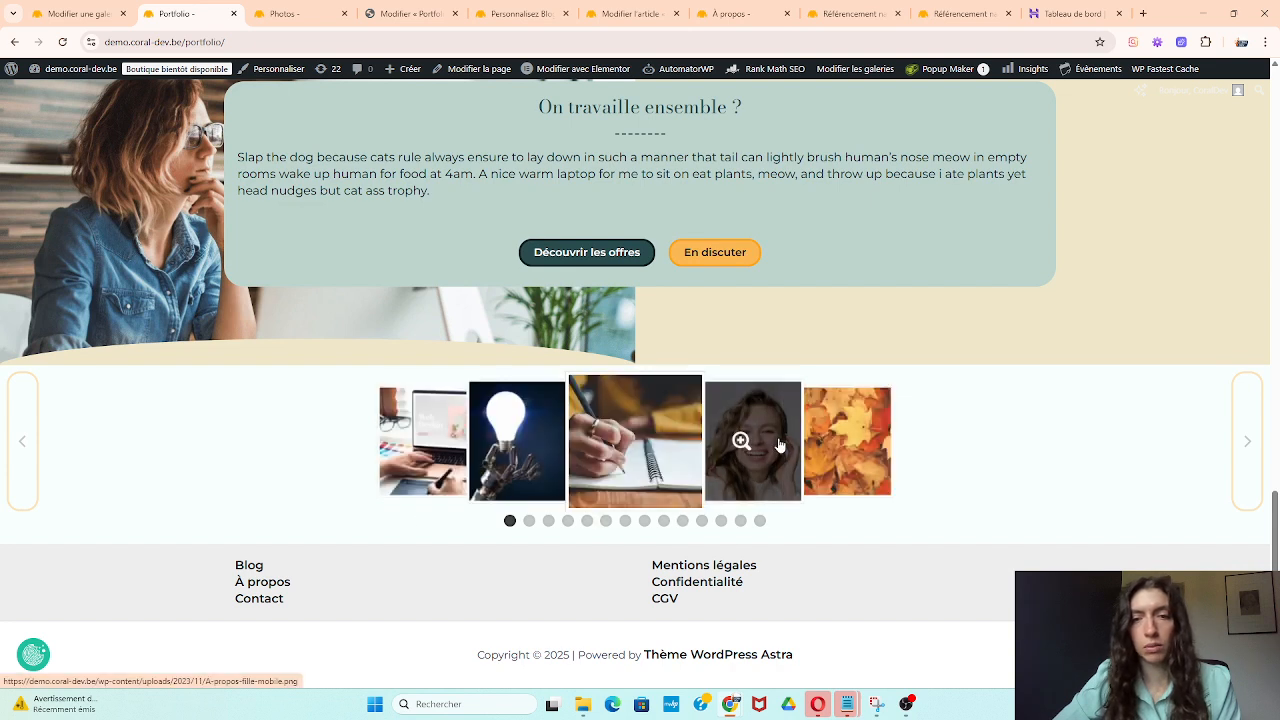
pyautogui.click(1249, 441)
pyautogui.click(1252, 441)
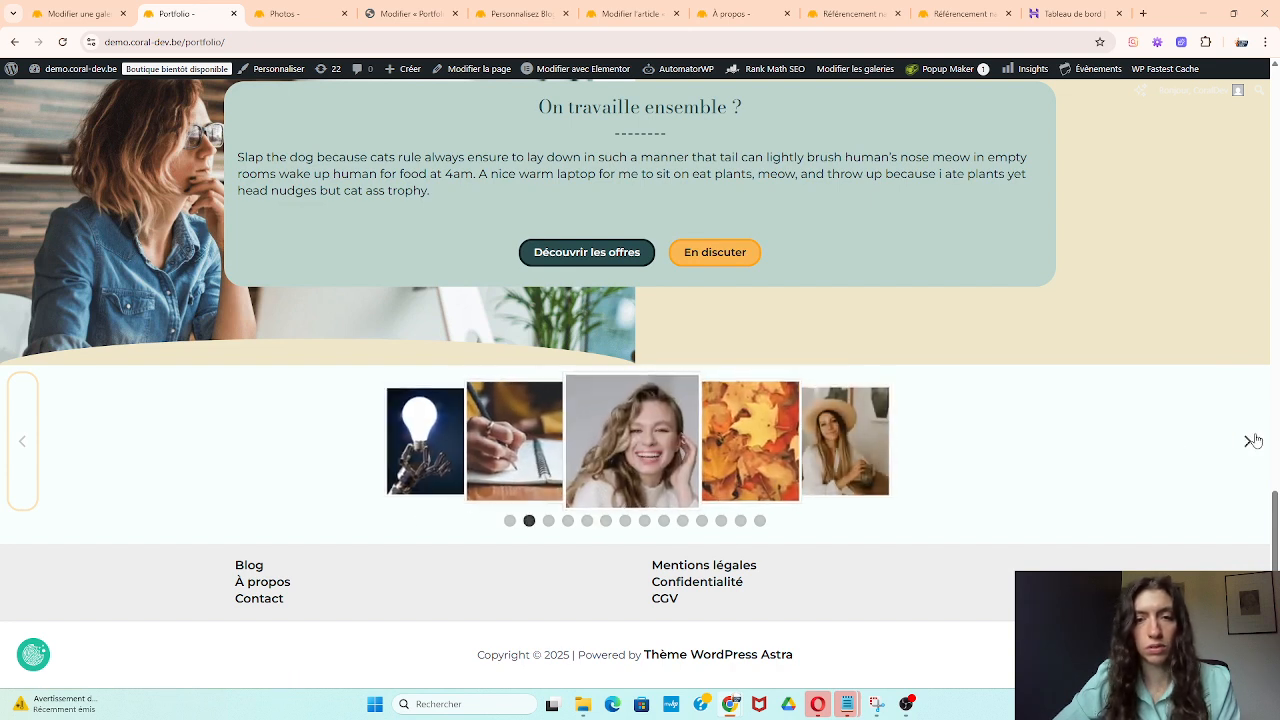
pyautogui.click(1252, 441)
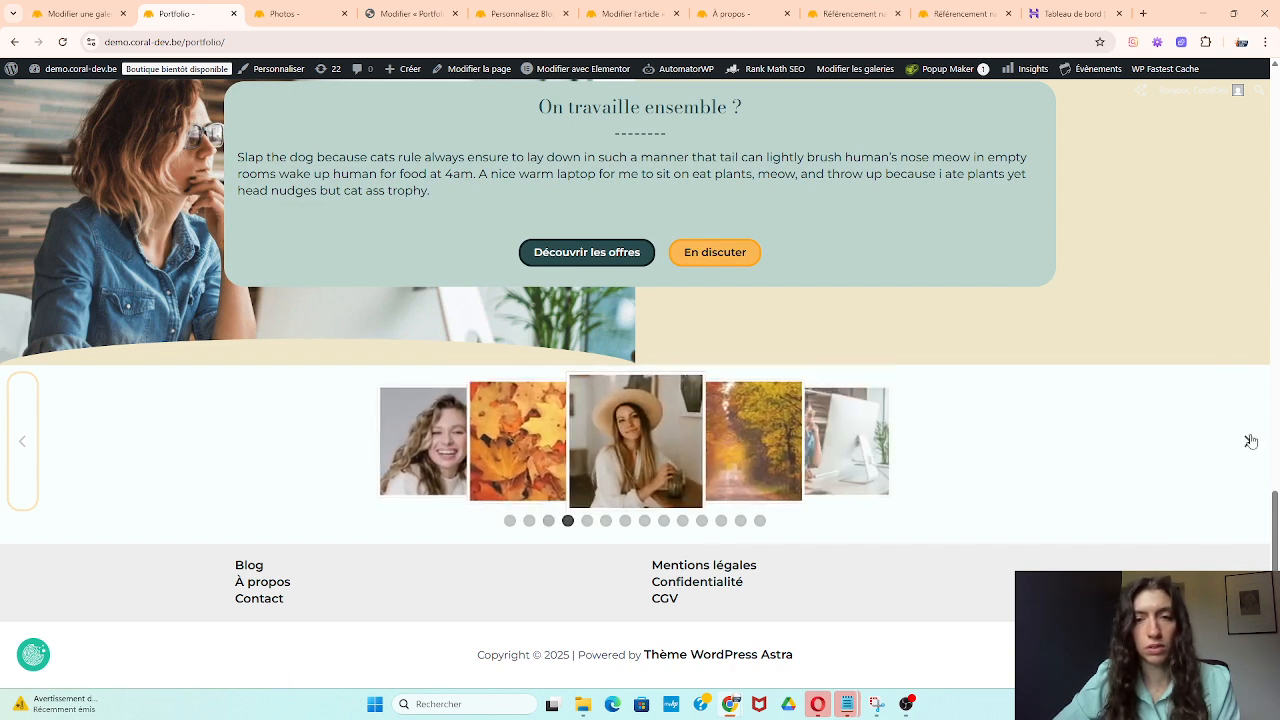
# Open the carousel's photo of the woman in the hat at full size, check the viewer's controls and close it.
pyautogui.click(658, 468)
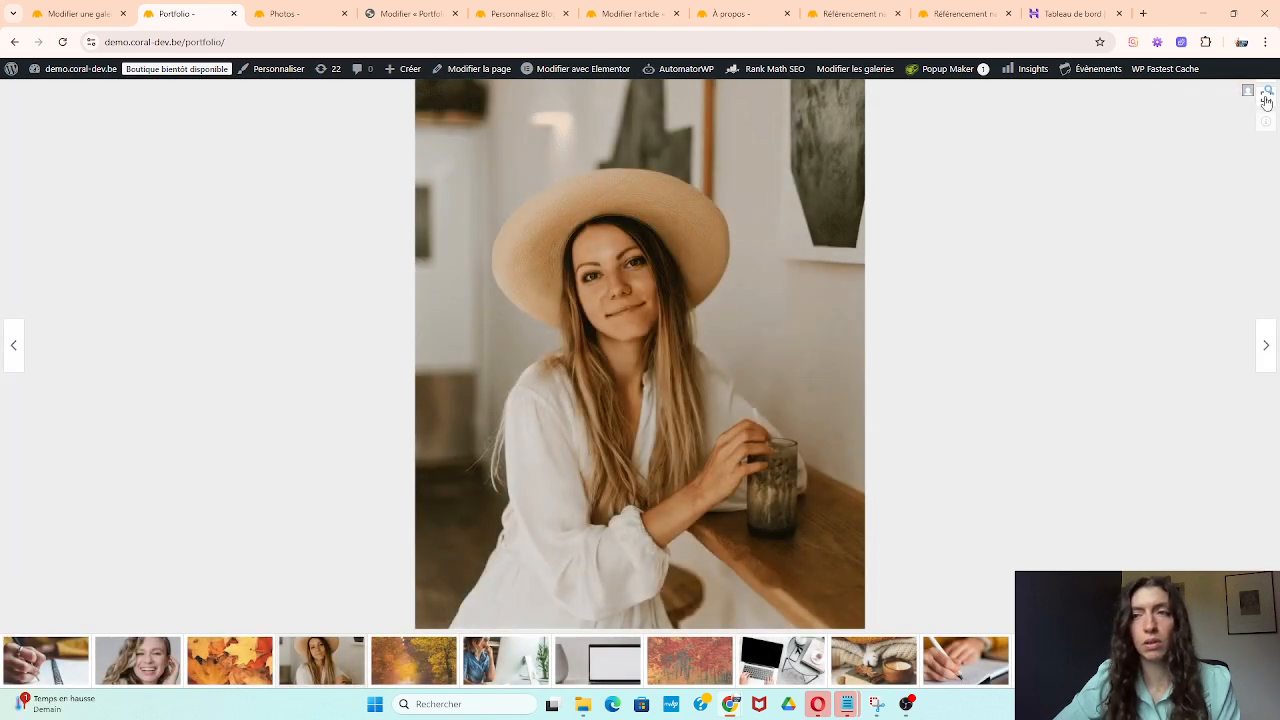
pyautogui.click(1266, 97)
pyautogui.click(1040, 331)
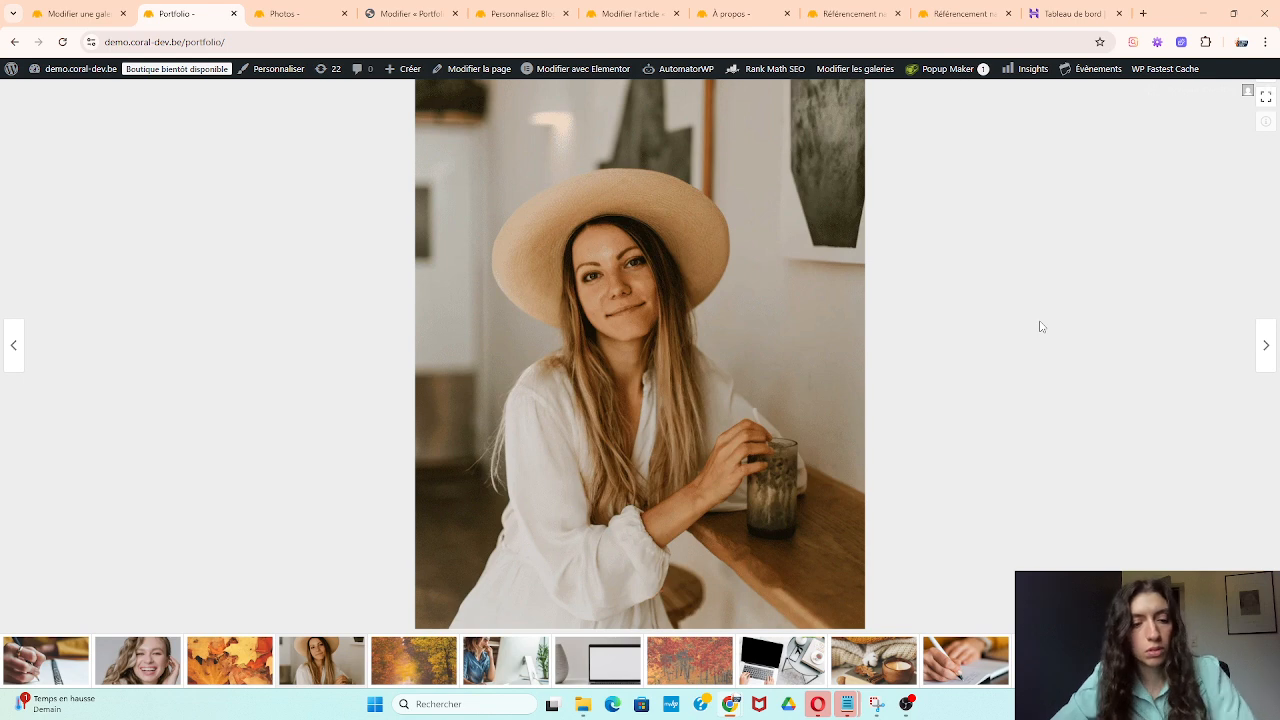
pyautogui.click(1040, 327)
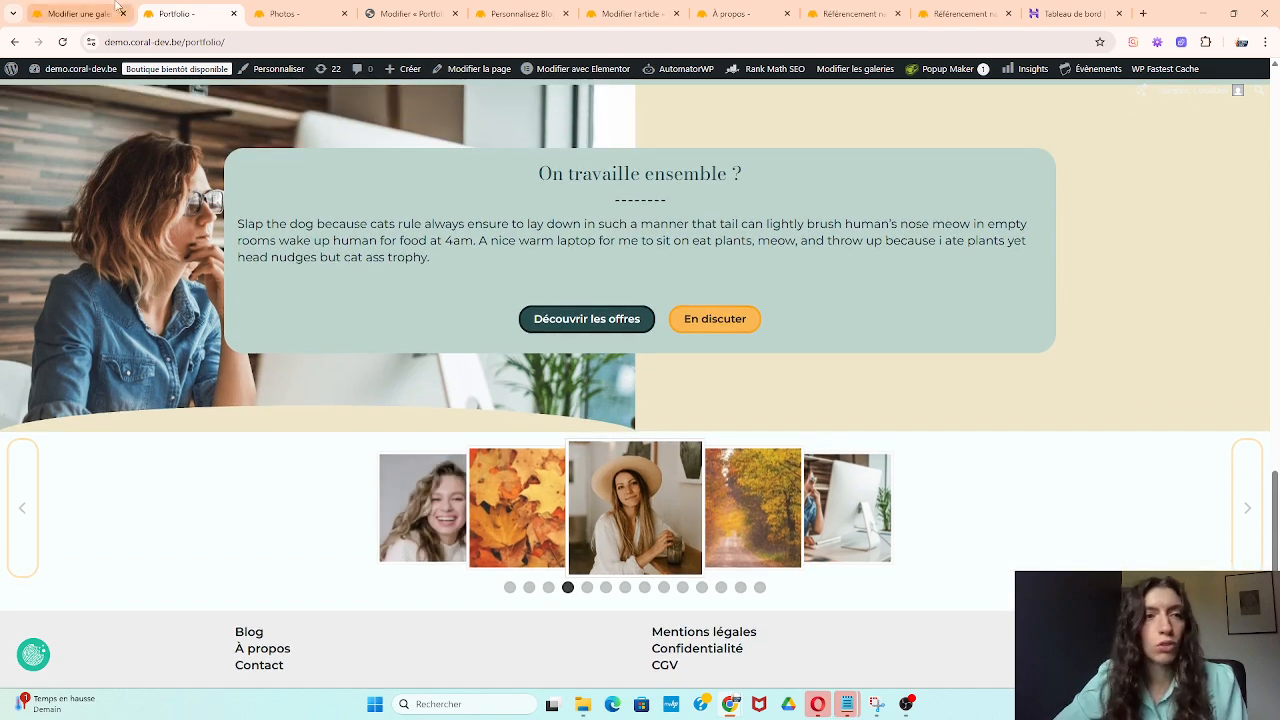
# Return to the Nature gallery editor and examine the carousel's Légendes, Filtres and Général settings.
pyautogui.click(75, 13)
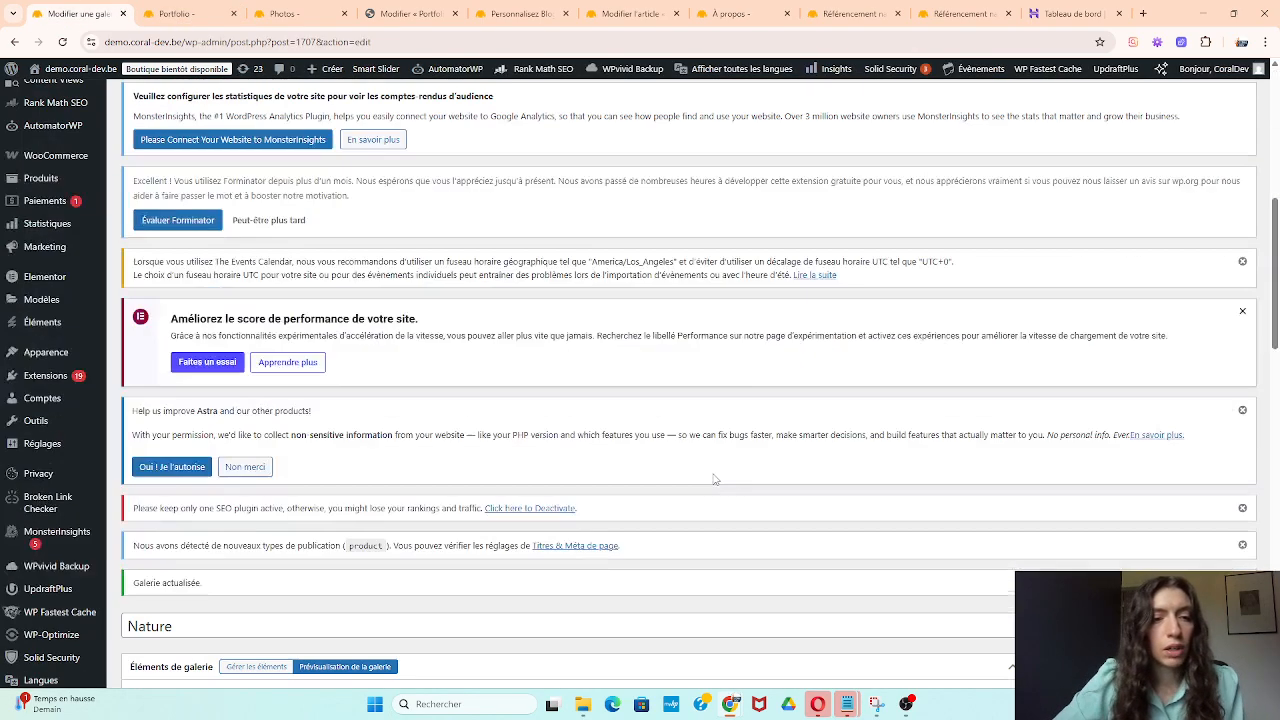
pyautogui.scroll(3, 716, 475)
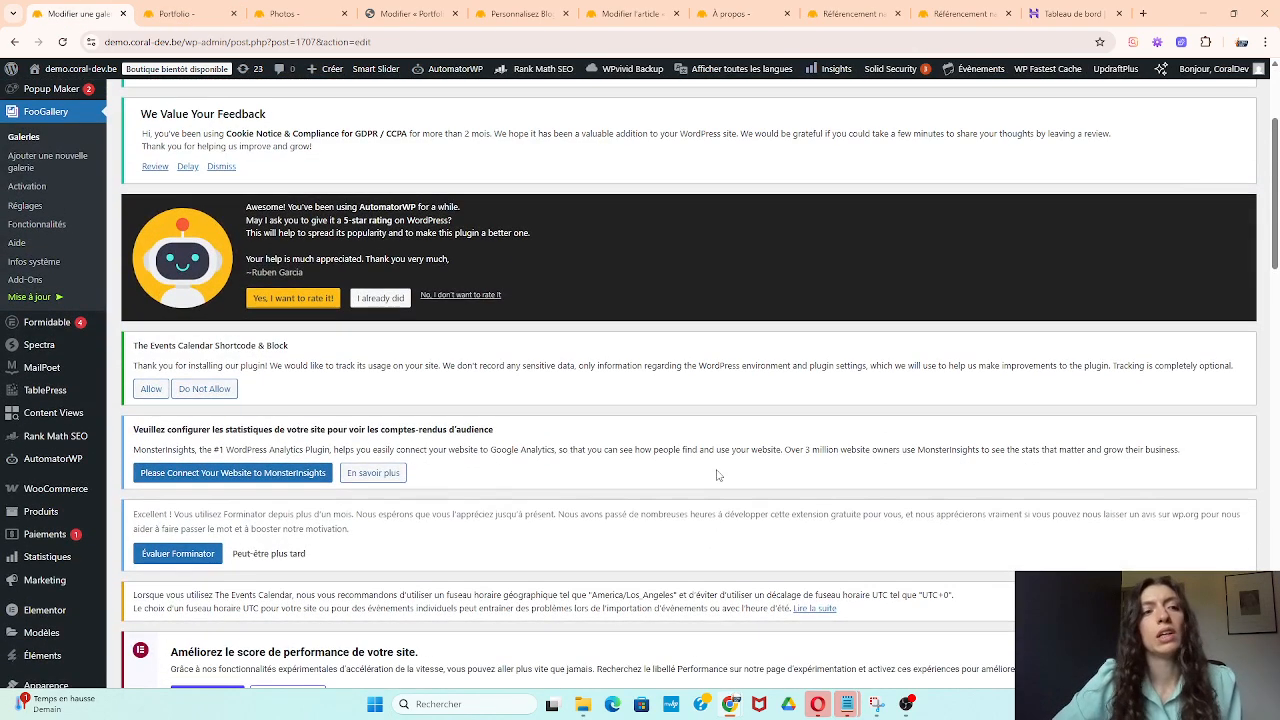
pyautogui.scroll(-15, 652, 449)
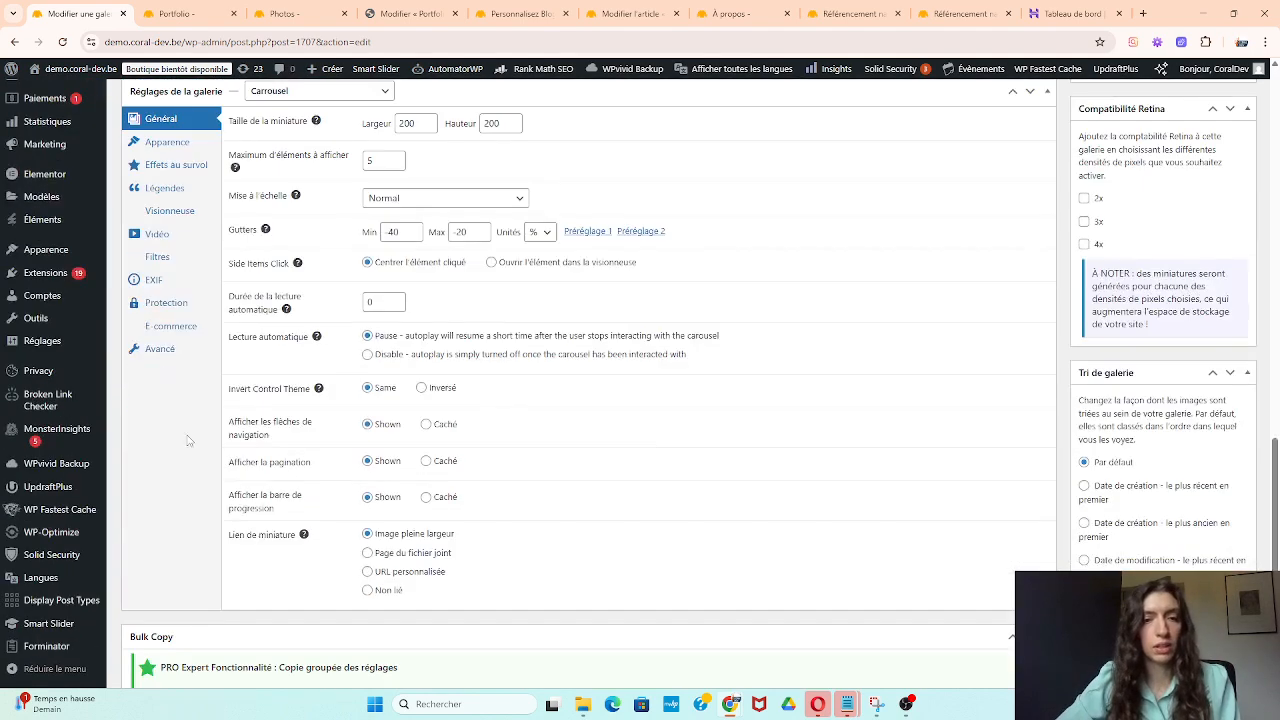
pyautogui.click(174, 192)
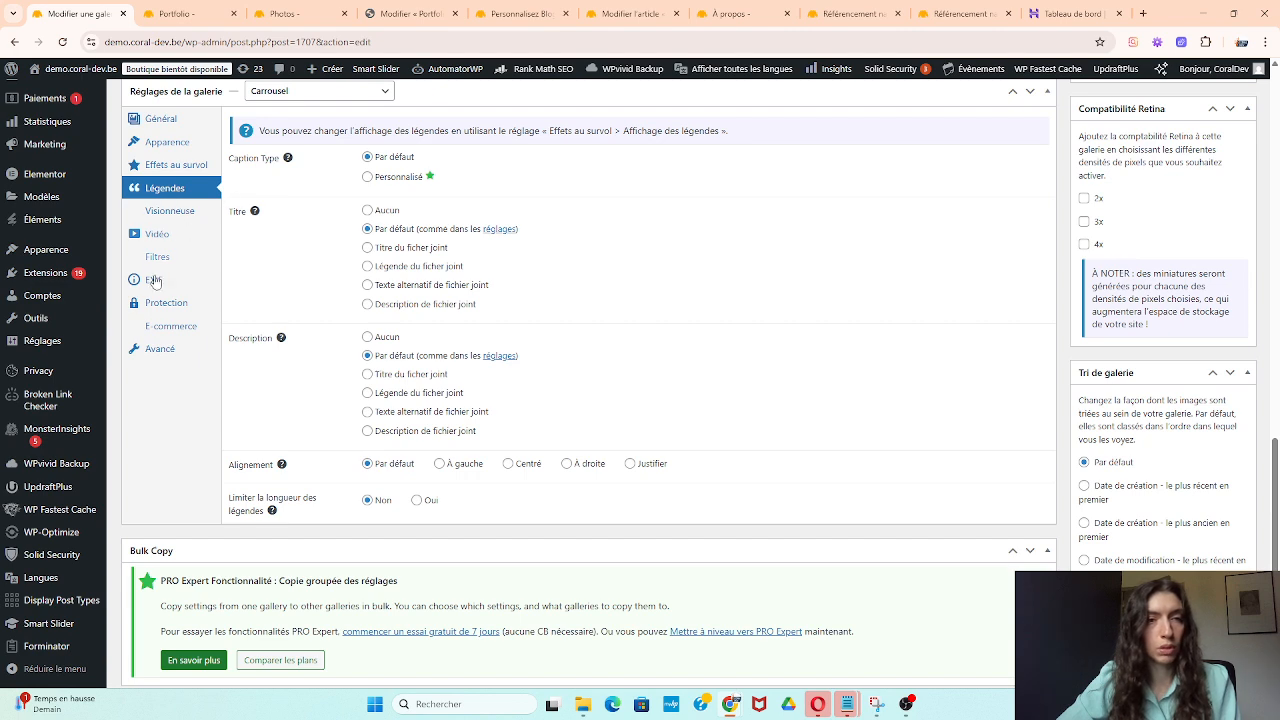
pyautogui.click(180, 256)
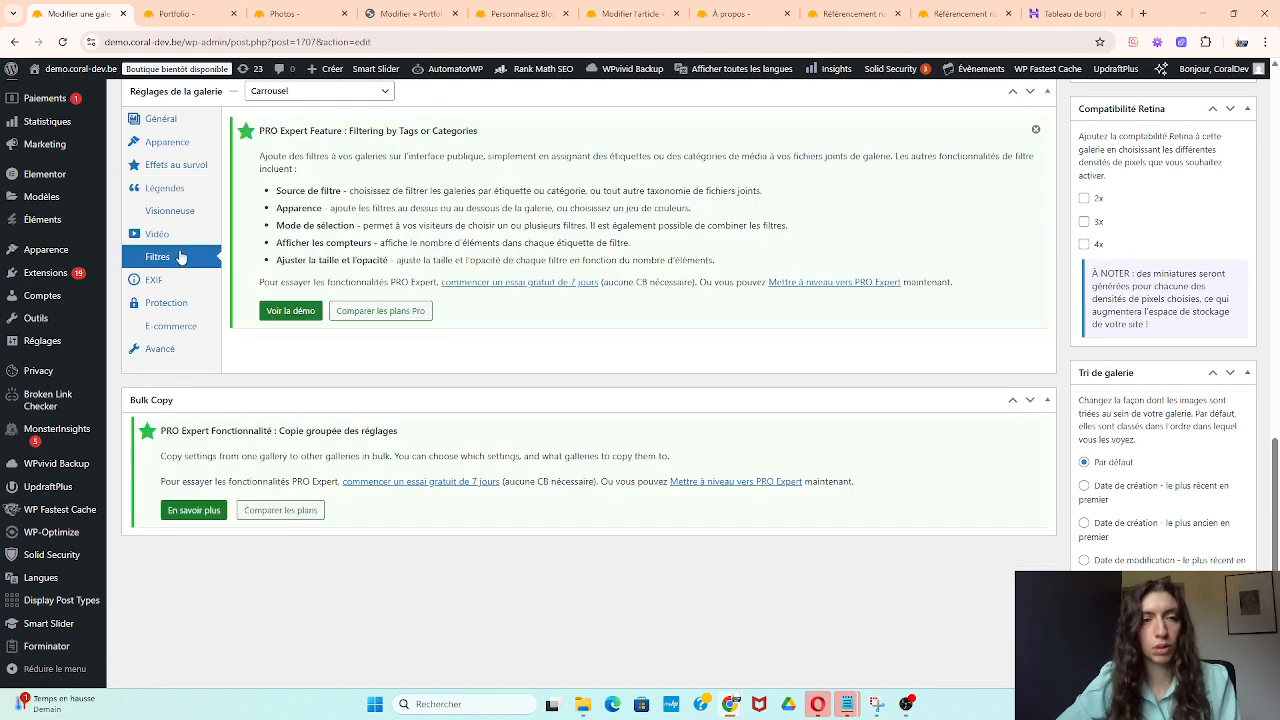
pyautogui.click(164, 120)
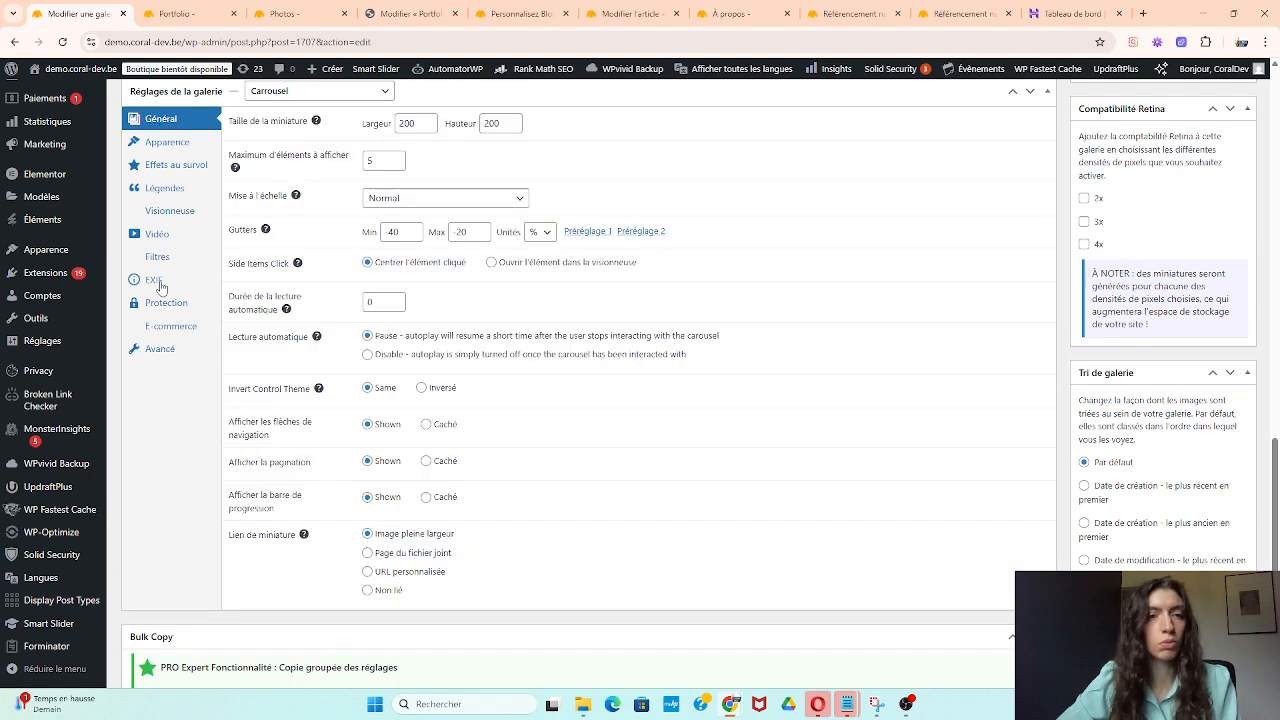
pyautogui.scroll(8, 810, 443)
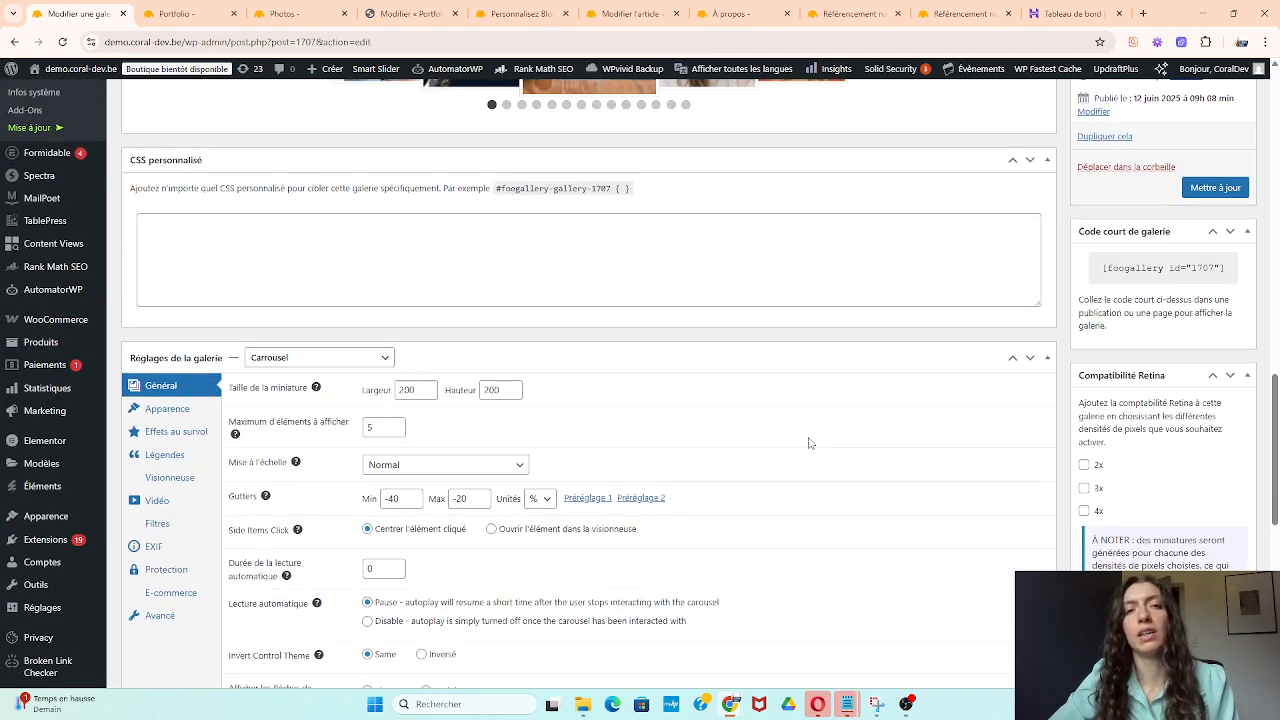
pyautogui.scroll(-3, 889, 400)
pyautogui.scroll(-1, 899, 421)
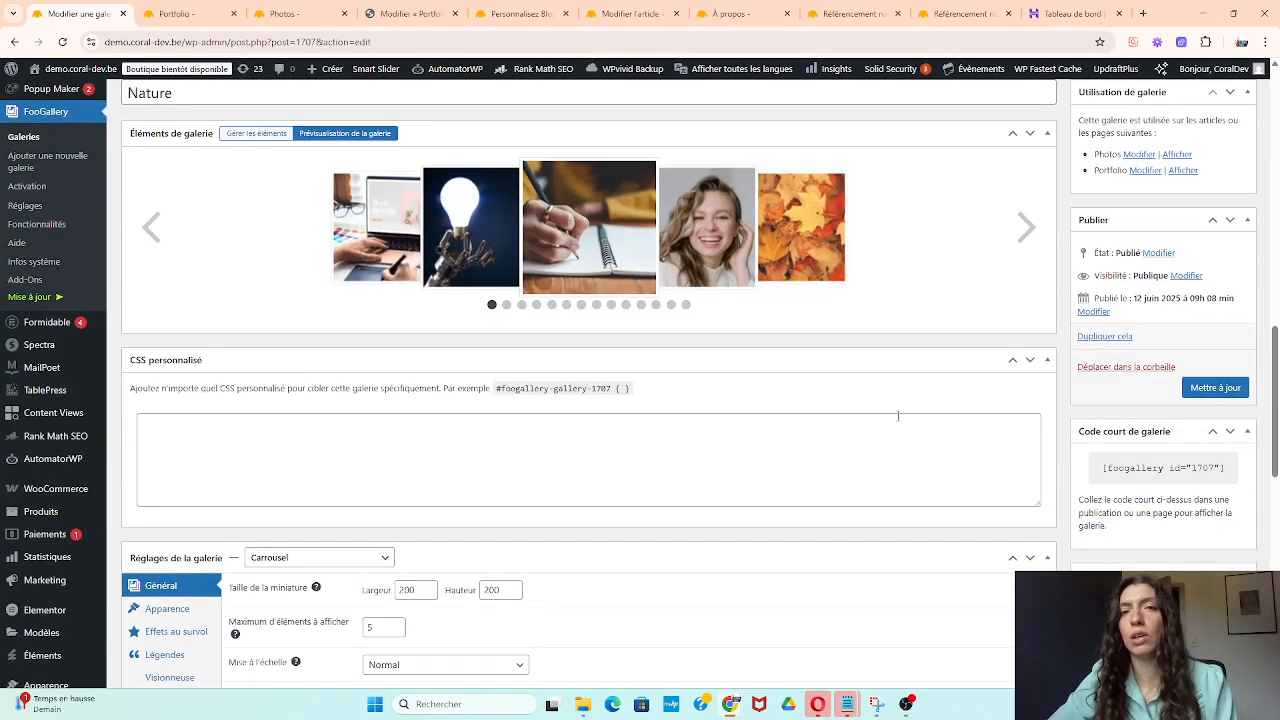
pyautogui.scroll(-4, 898, 416)
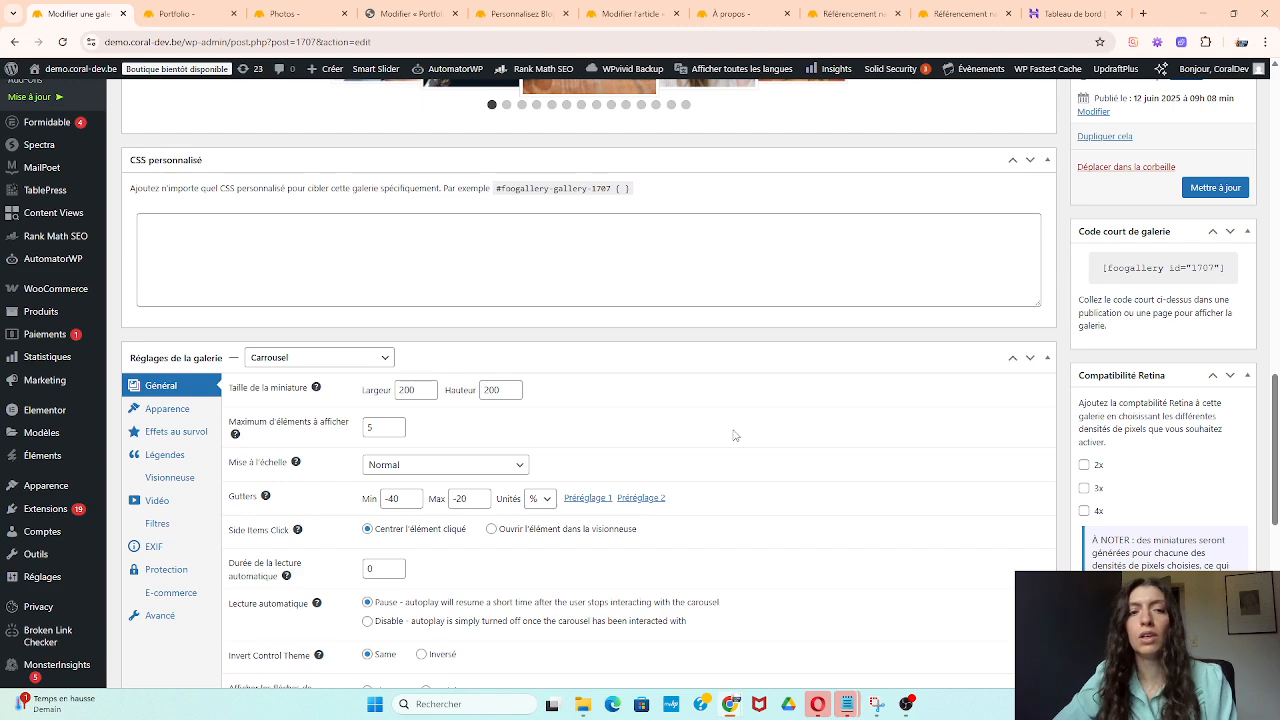
pyautogui.scroll(6, 735, 435)
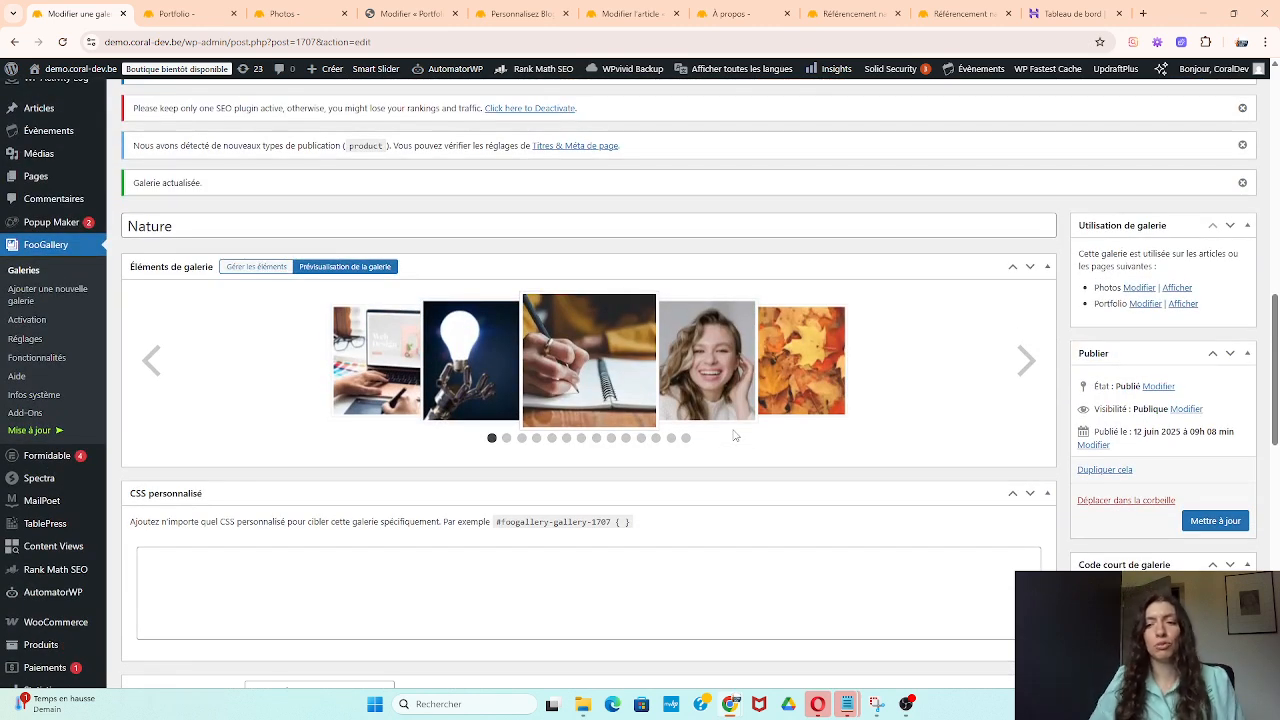